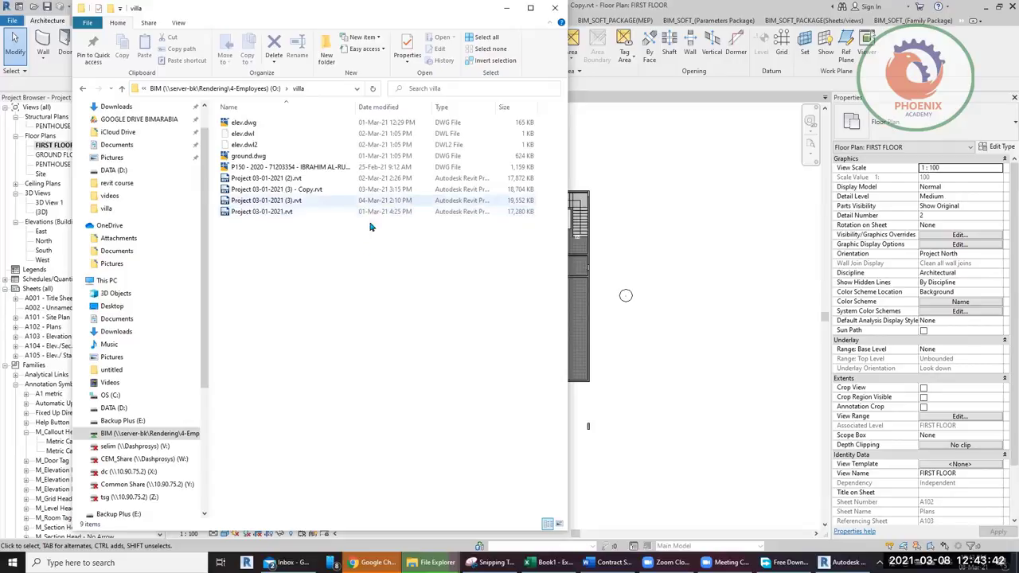
Step: Open the P150 DWG from the villa folder in AutoCAD and return to the first floor plan in Revit
click(274, 168)
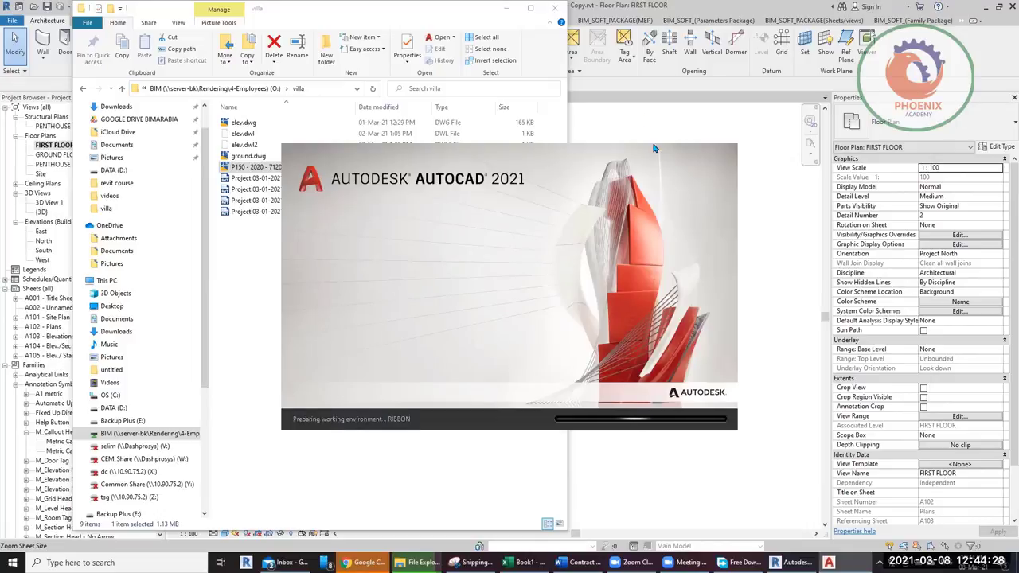
click(629, 141)
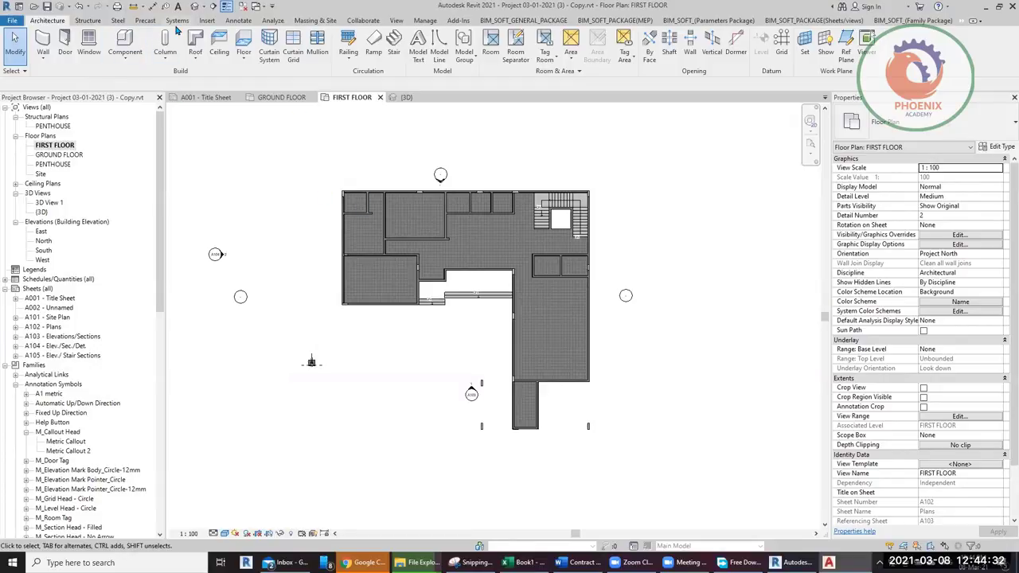
Step: Link the P150 DWG from the villa folder on the O: drive into the first floor plan, limited to the current view
click(206, 20)
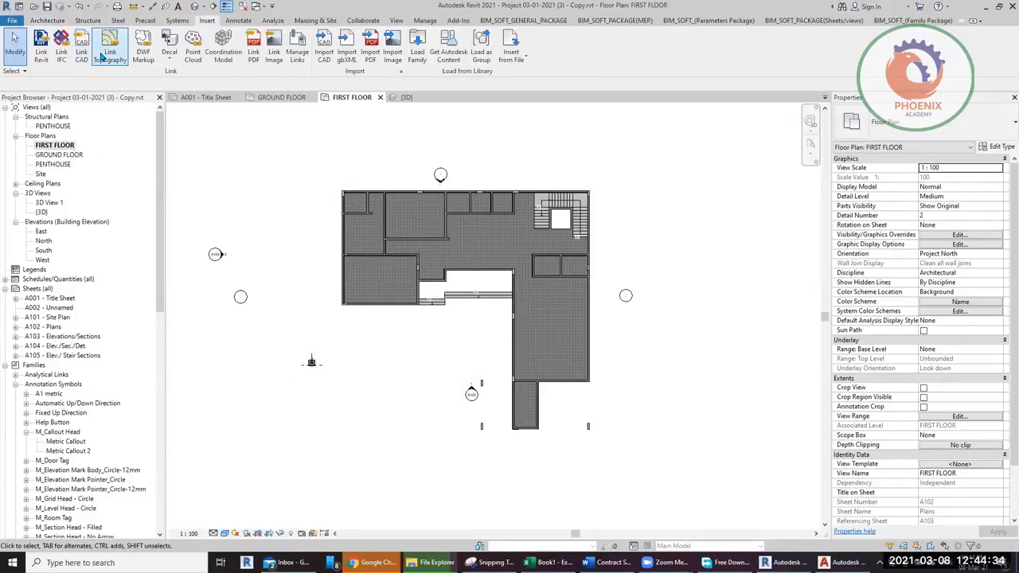
click(82, 54)
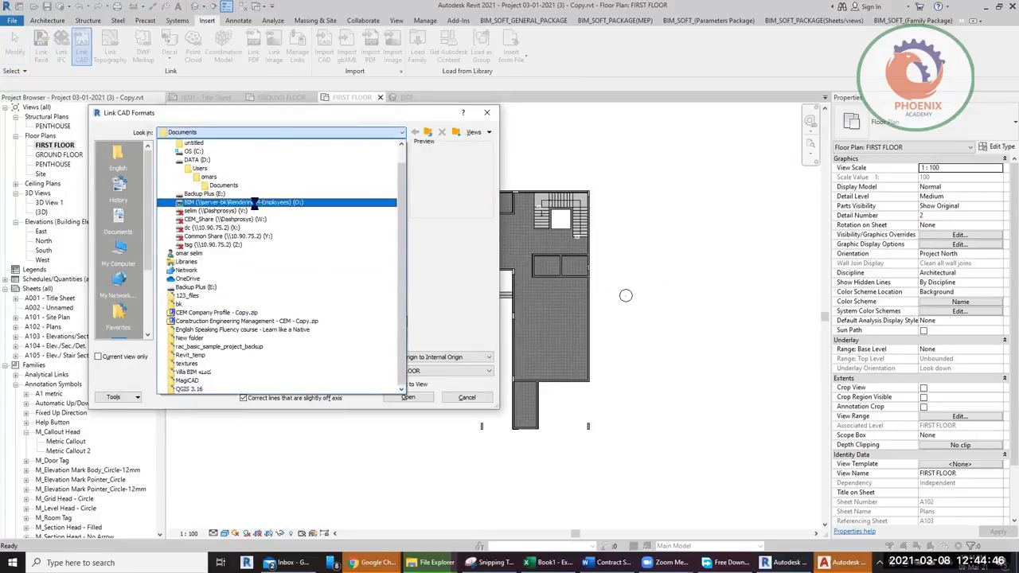
click(255, 202)
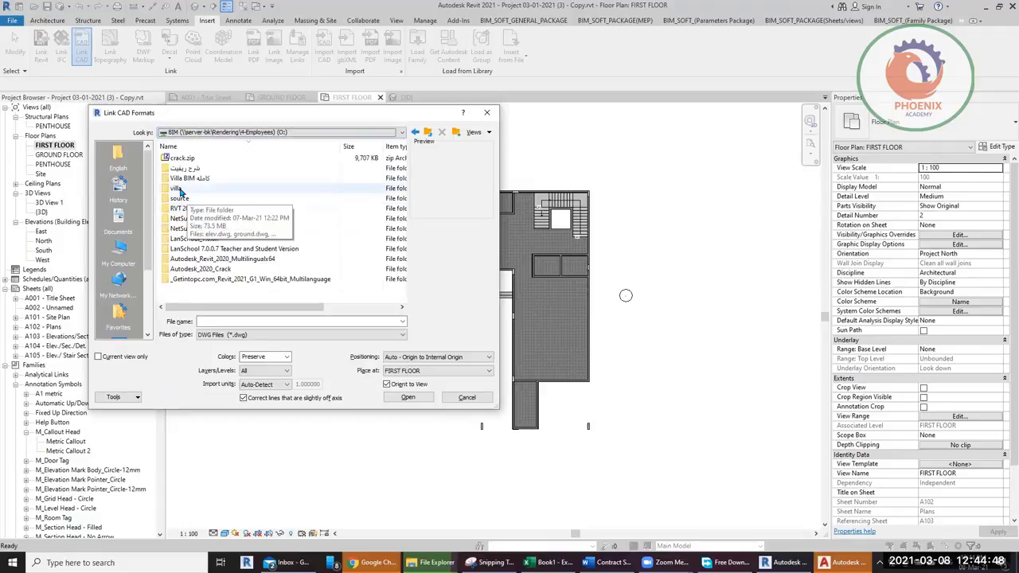
double_click(205, 209)
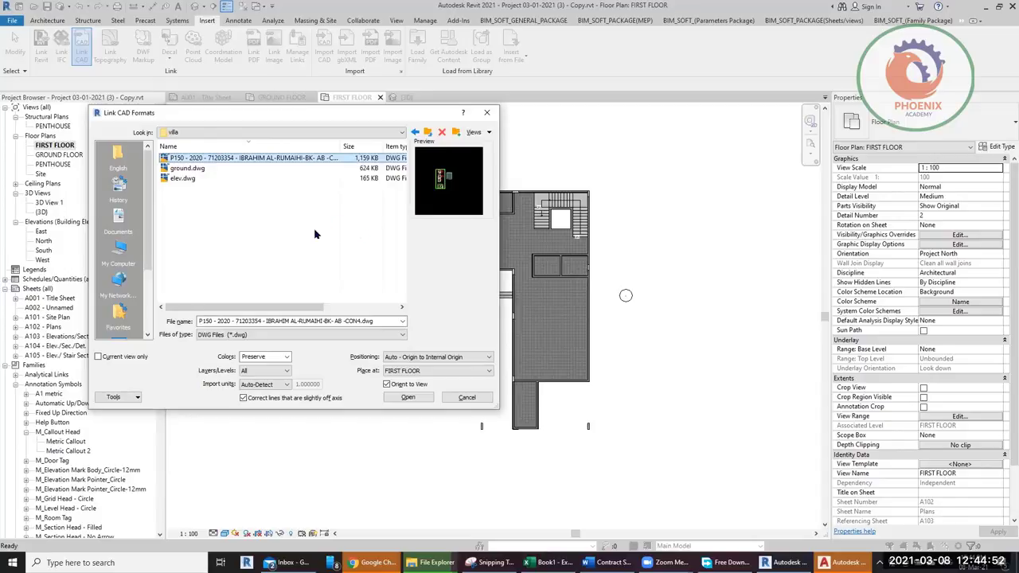
click(126, 356)
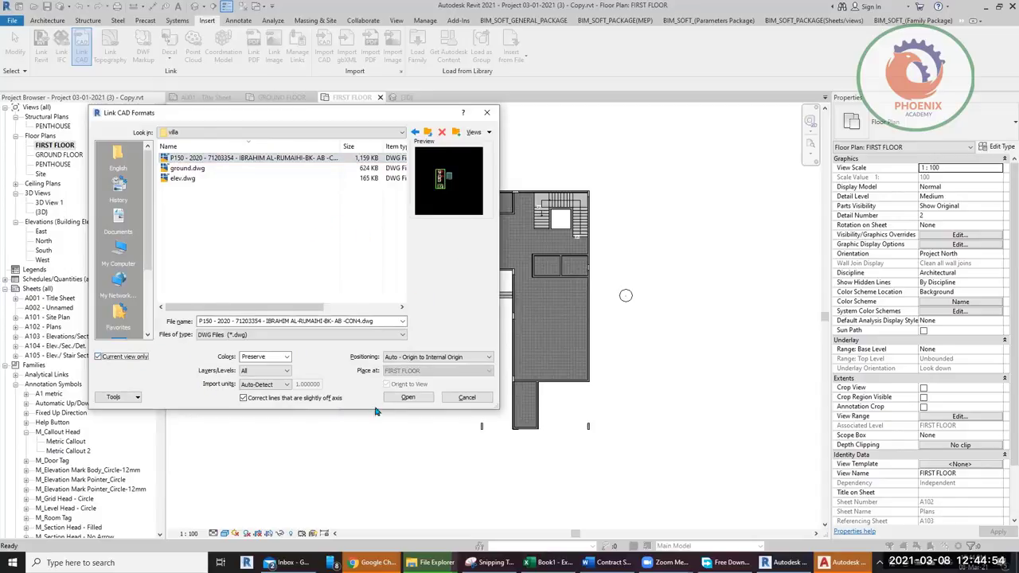
click(407, 397)
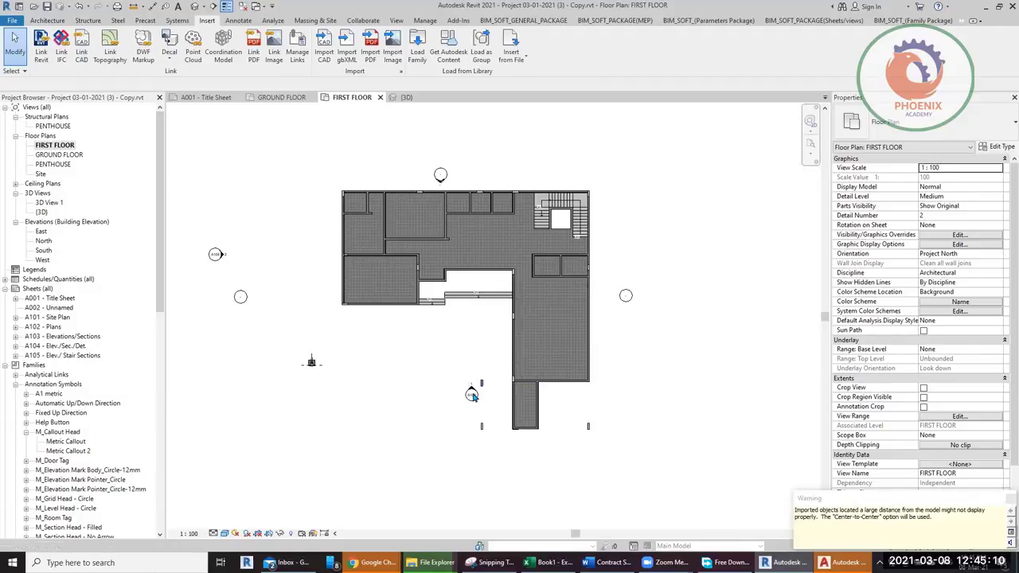
Step: Select the distant linked DWG and move it straight down, and fit the whole first floor view
scroll(469, 388, down, 6)
scroll(578, 352, down, 3)
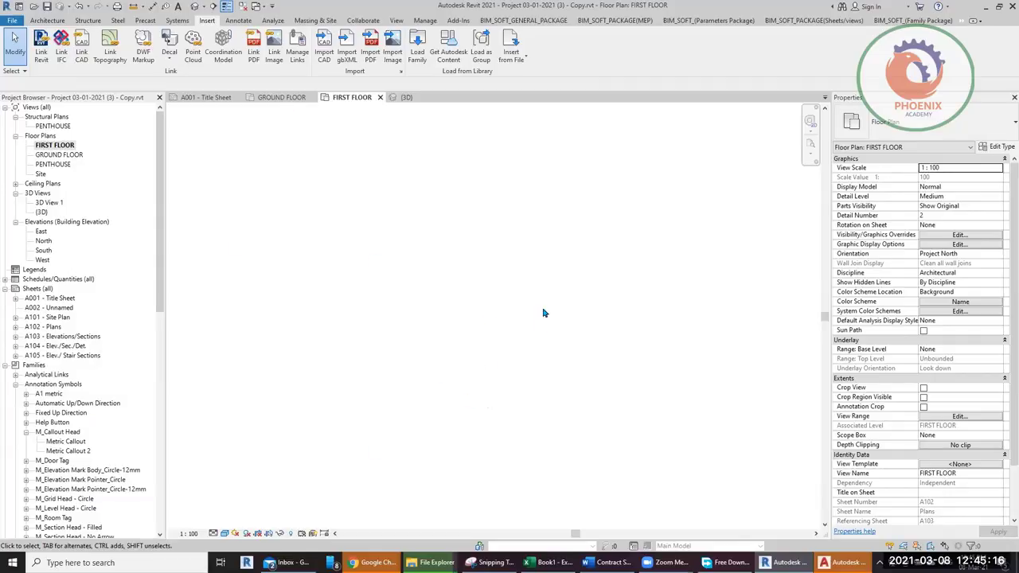
drag(757, 369, 344, 115)
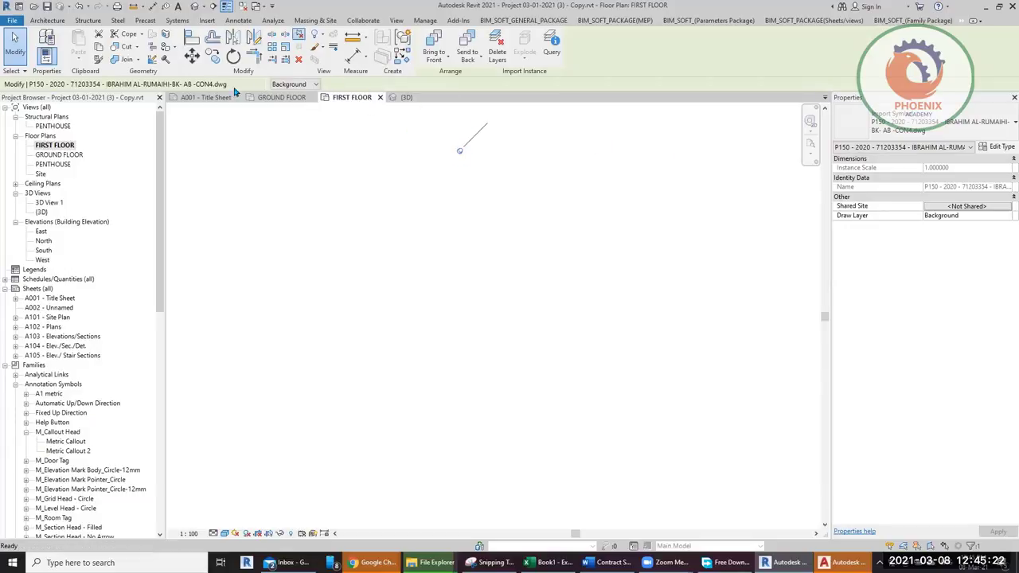
click(191, 57)
click(486, 122)
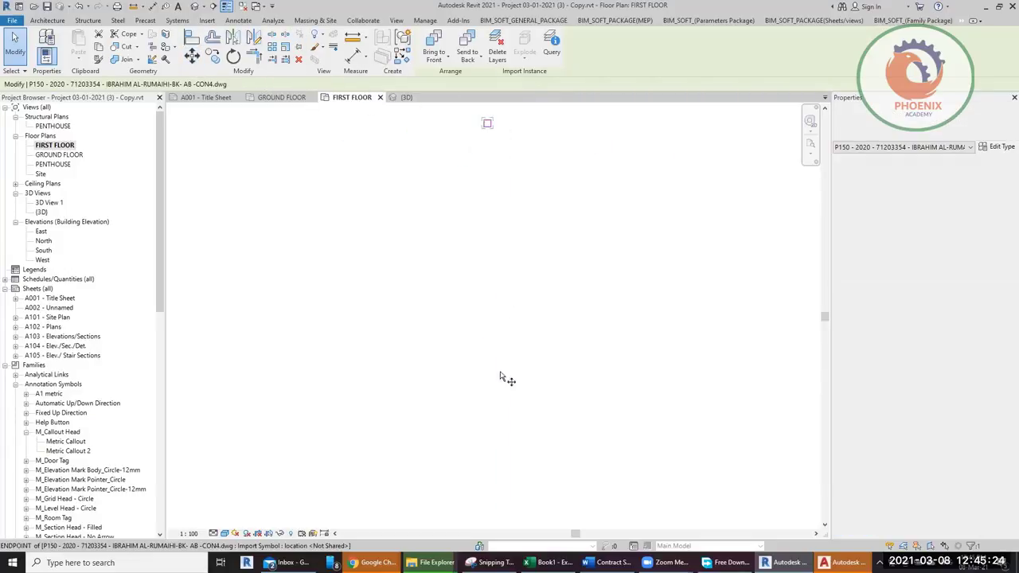
click(485, 496)
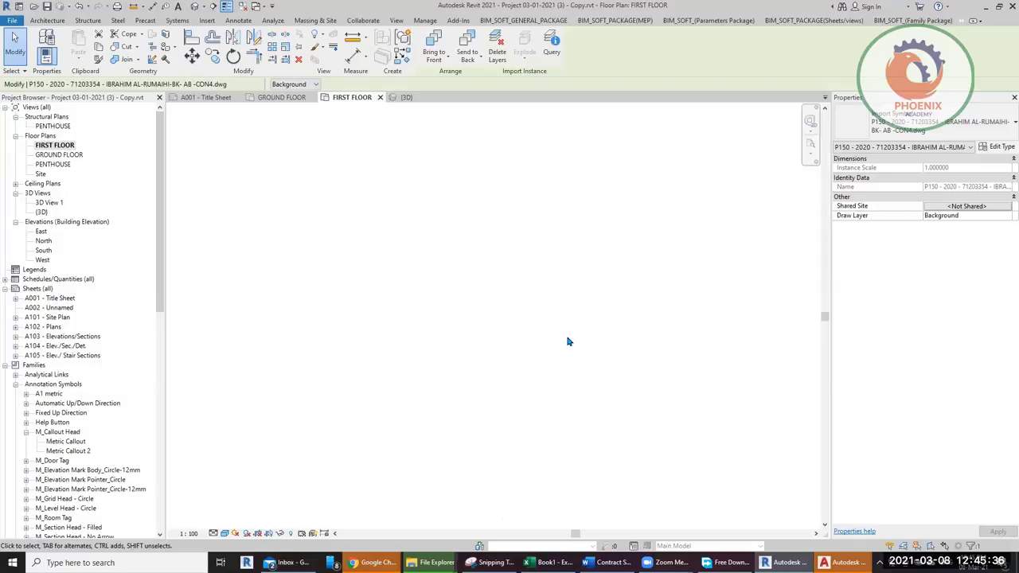
key(z)
key(f)
key(Escape)
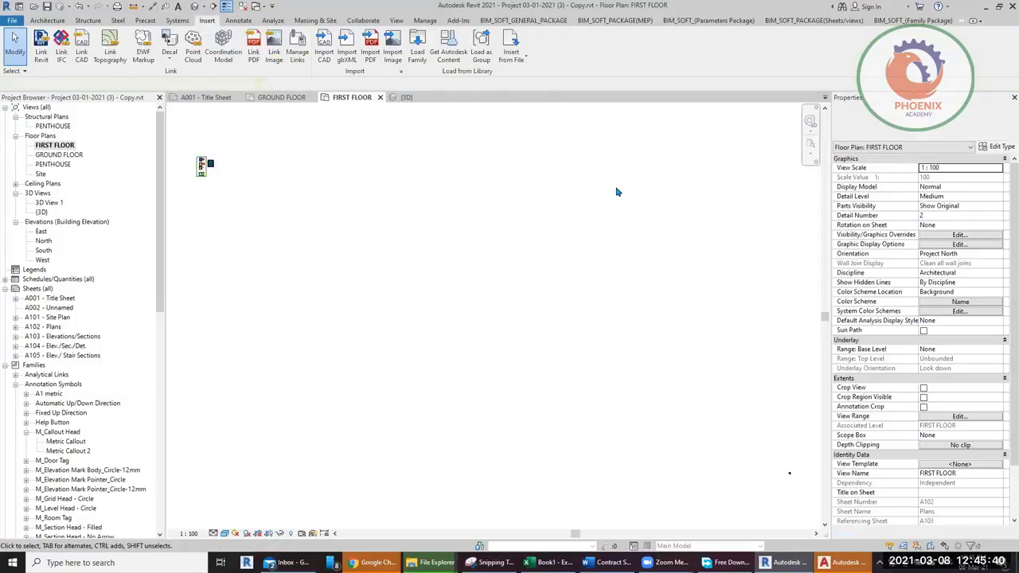
Step: Reposition the linked DWG beside the modelled first floor building
drag(616, 191, 610, 393)
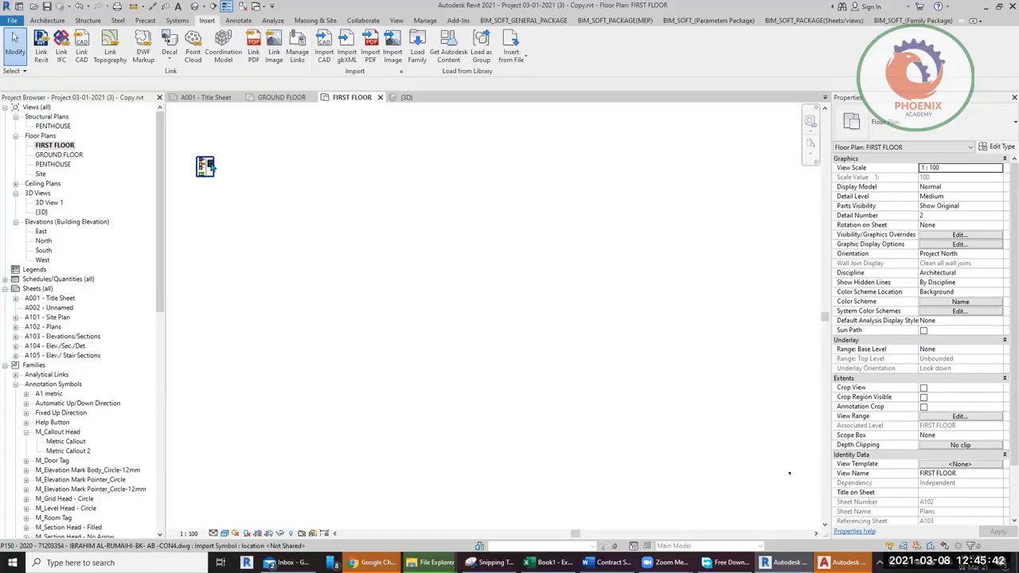
click(201, 167)
drag(201, 165, 489, 348)
scroll(507, 357, down, 3)
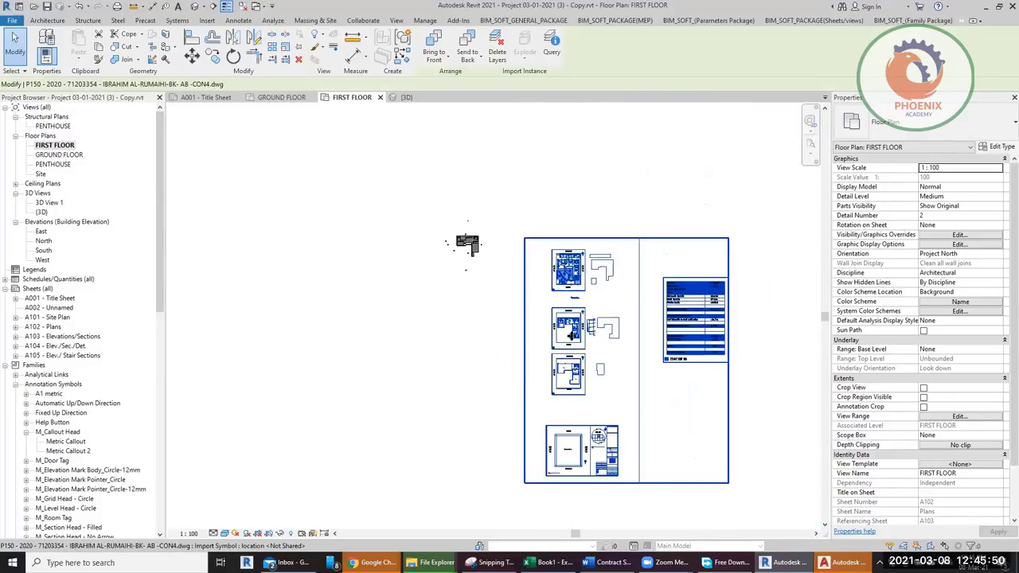
scroll(573, 321, up, 4)
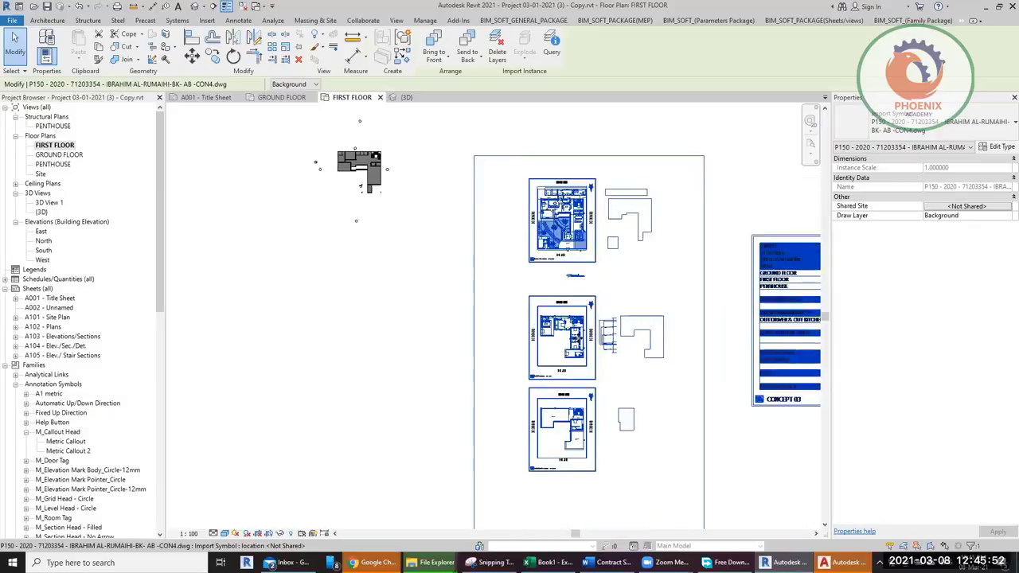
middle_drag(383, 279, 393, 325)
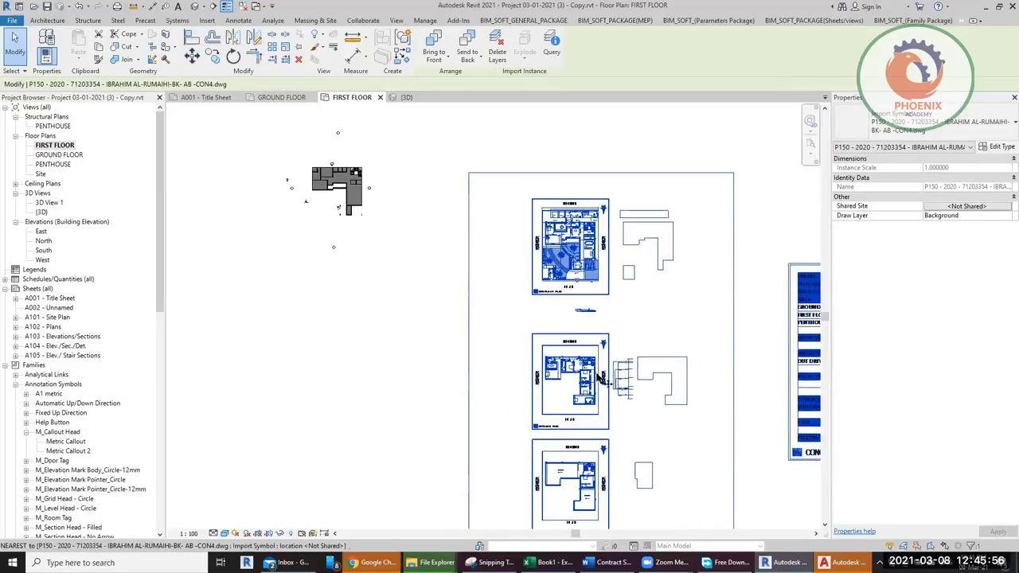
Step: Move the linked DWG from its first-floor lift onto the lift opening between the modelled stairs
scroll(604, 390, up, 3)
scroll(604, 390, up, 5)
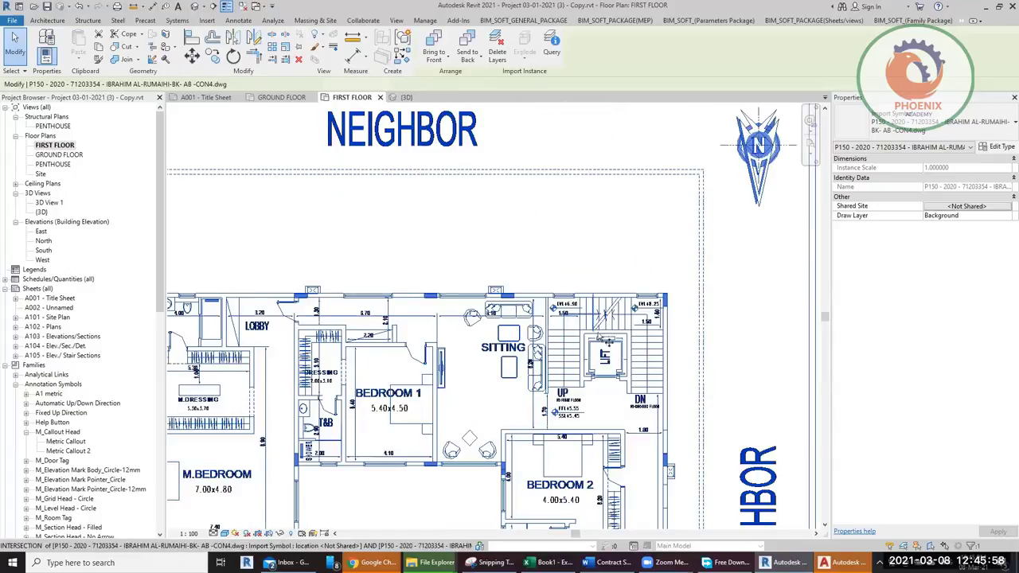
scroll(610, 372, up, 2)
key(m)
key(v)
click(636, 477)
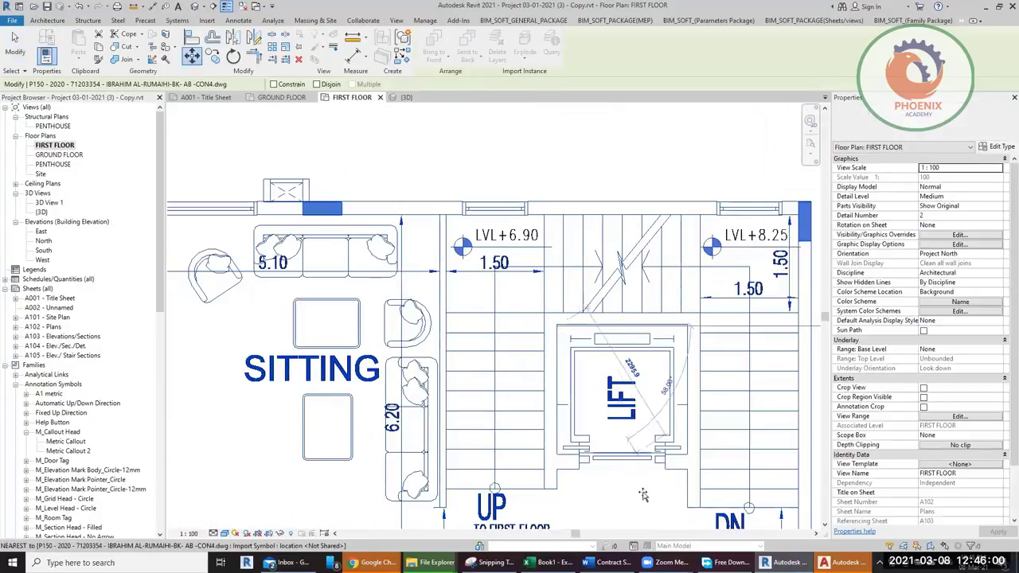
scroll(643, 495, down, 3)
scroll(643, 495, down, 5)
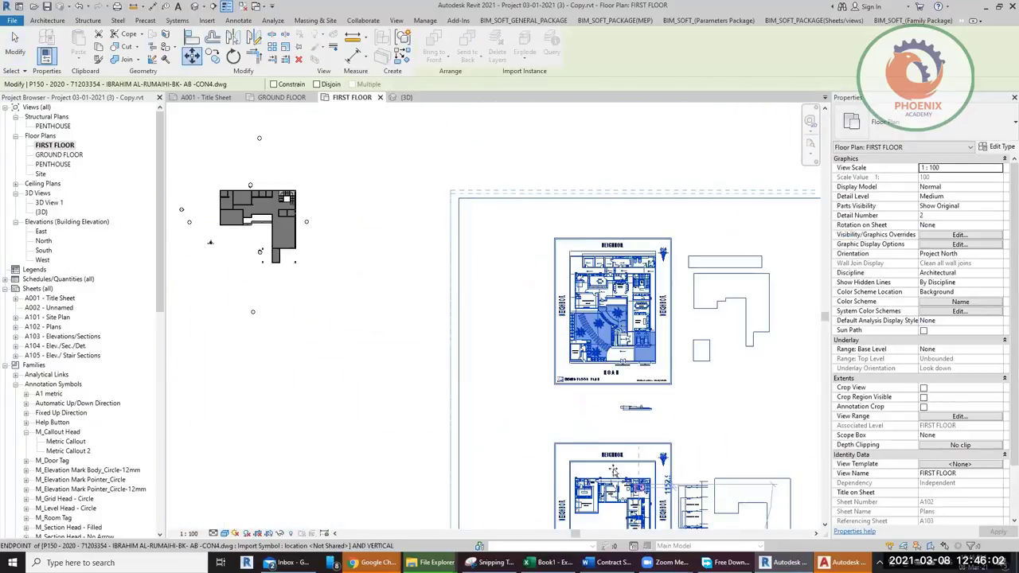
scroll(250, 200, up, 6)
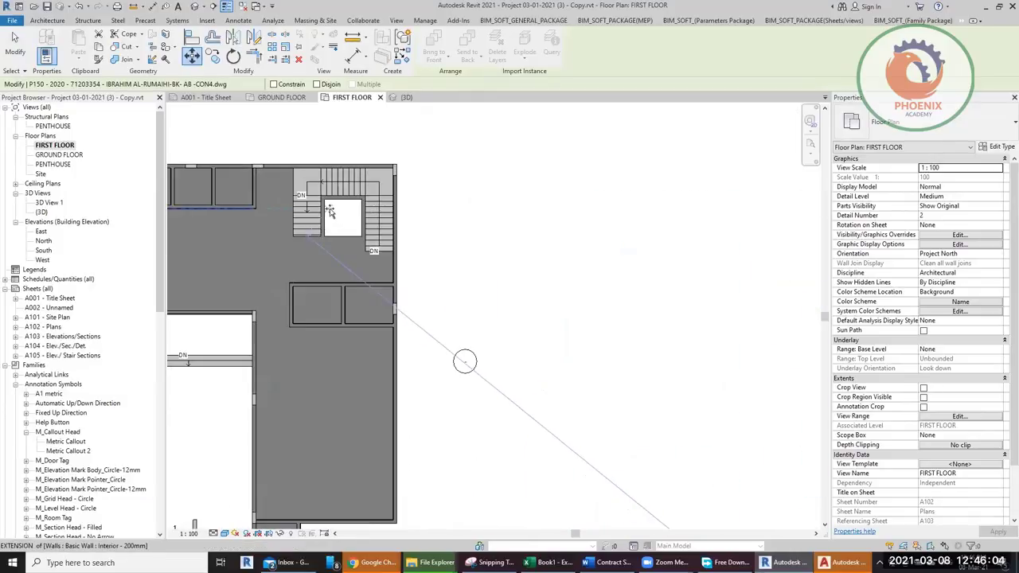
click(326, 205)
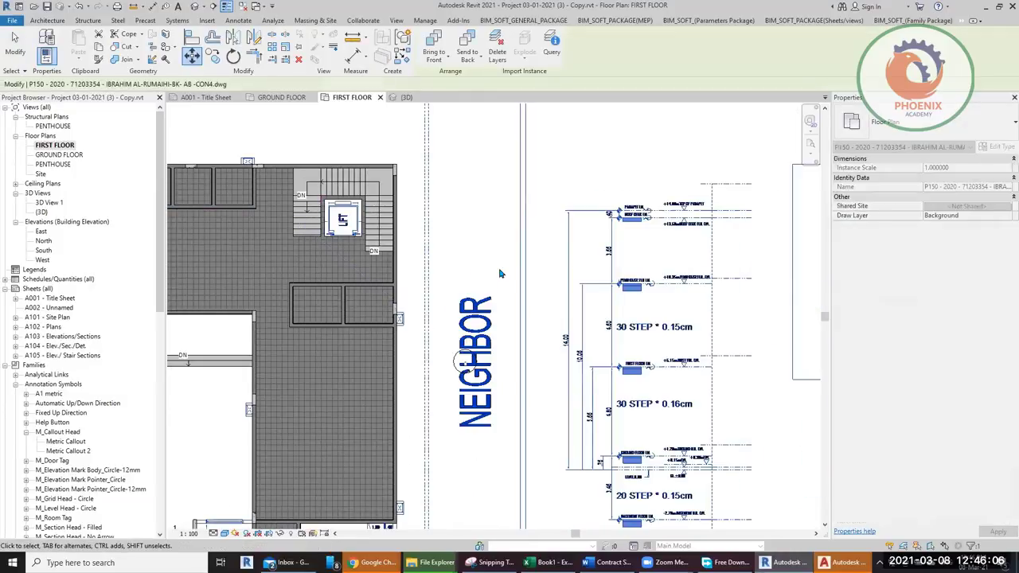
scroll(499, 273, down, 4)
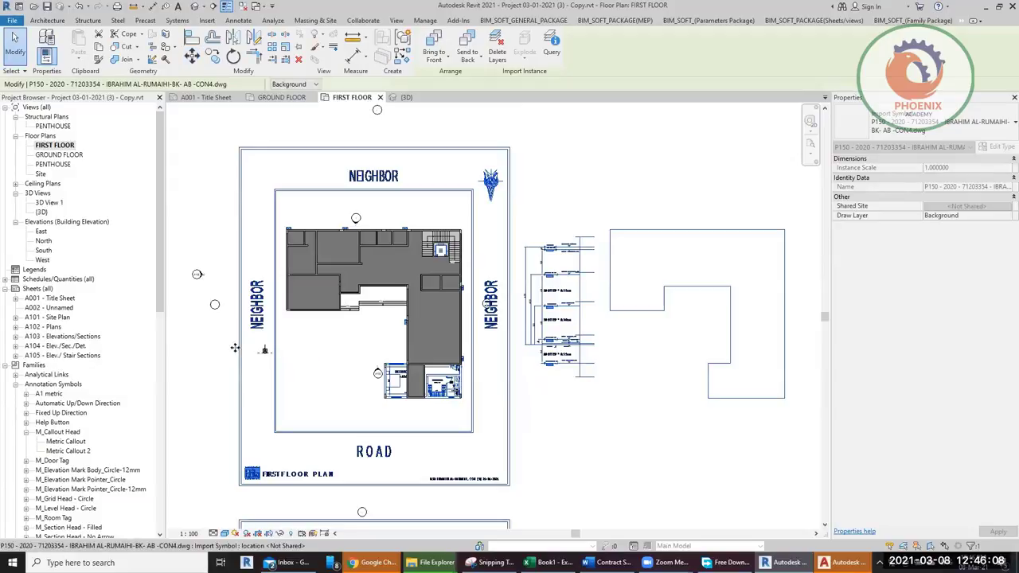
click(192, 348)
scroll(402, 408, up, 4)
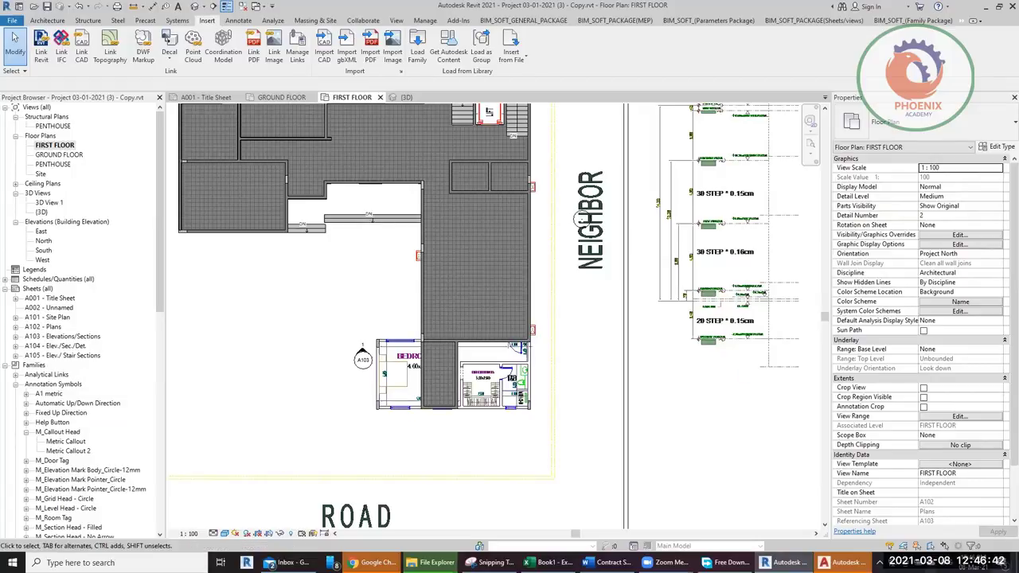
Step: Switch to AutoCAD and finish opening the P150 drawing, skipping the missing item and clearing the opening dialogs
key(alt+Tab)
click(580, 300)
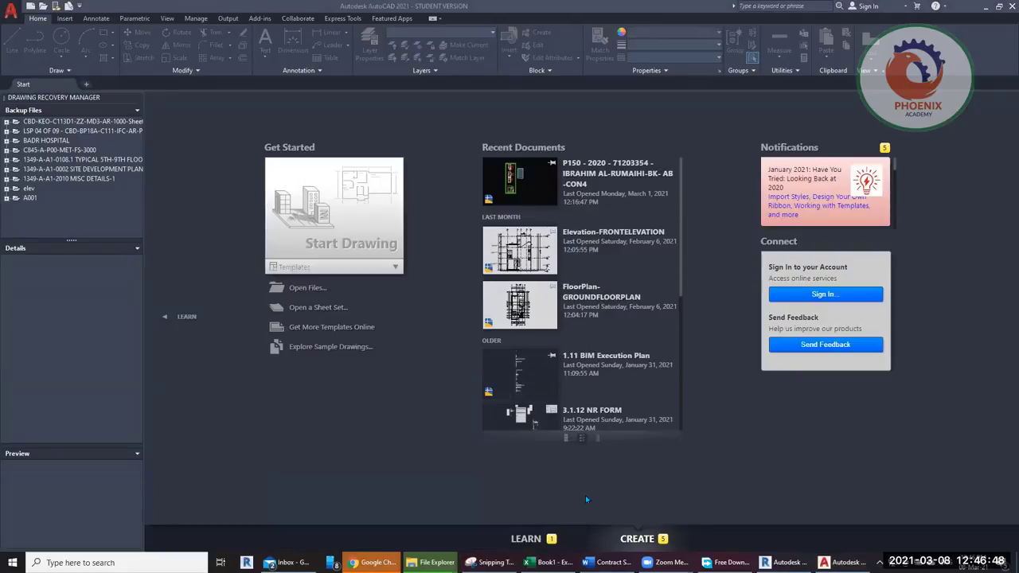
click(436, 563)
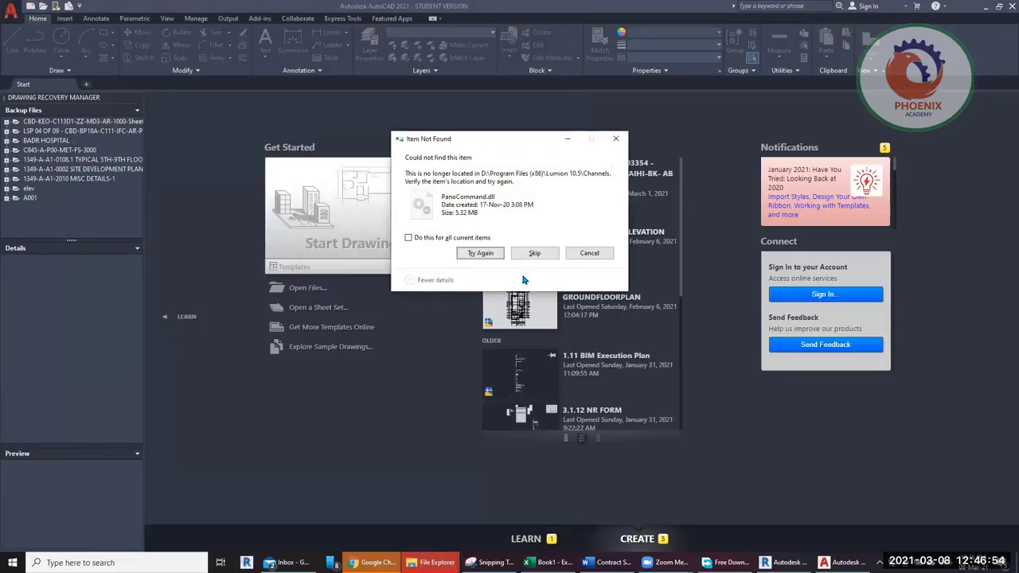
click(518, 252)
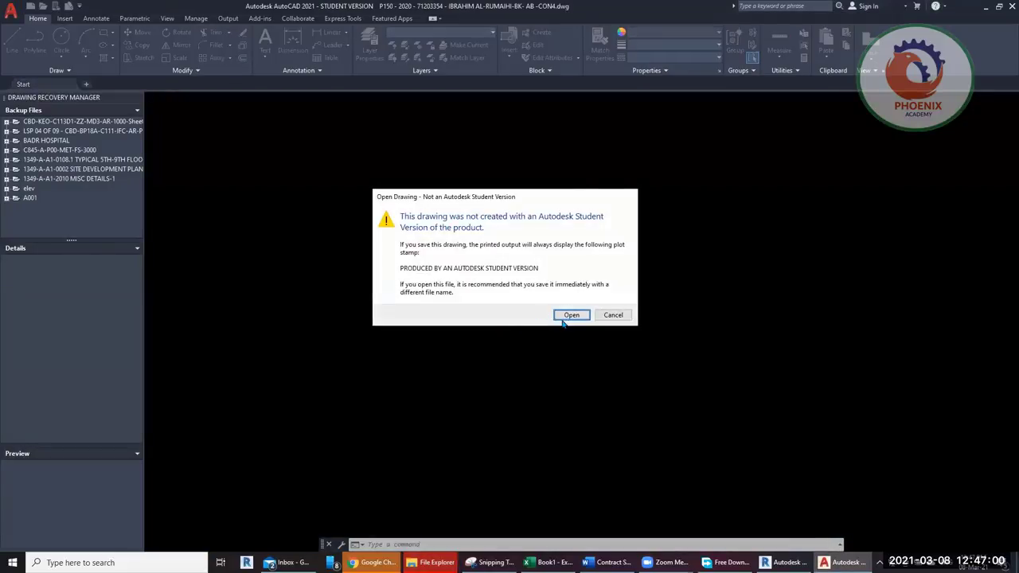
click(567, 317)
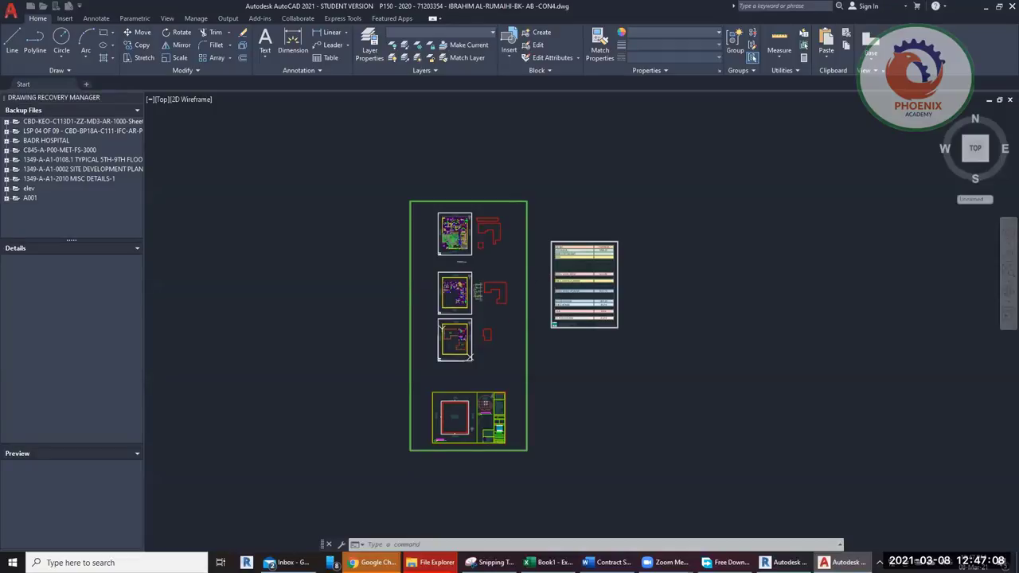
scroll(451, 314, up, 4)
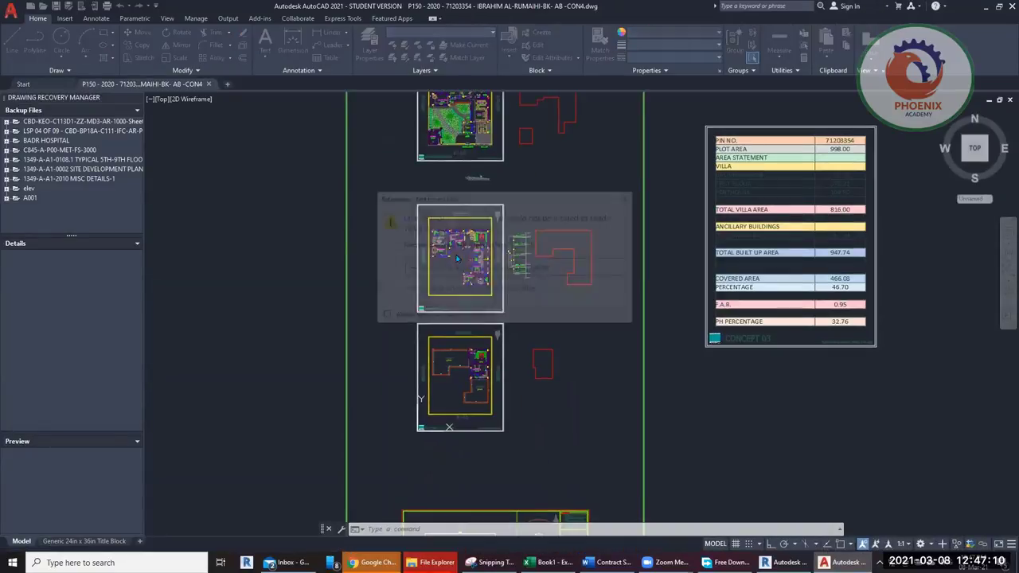
click(468, 271)
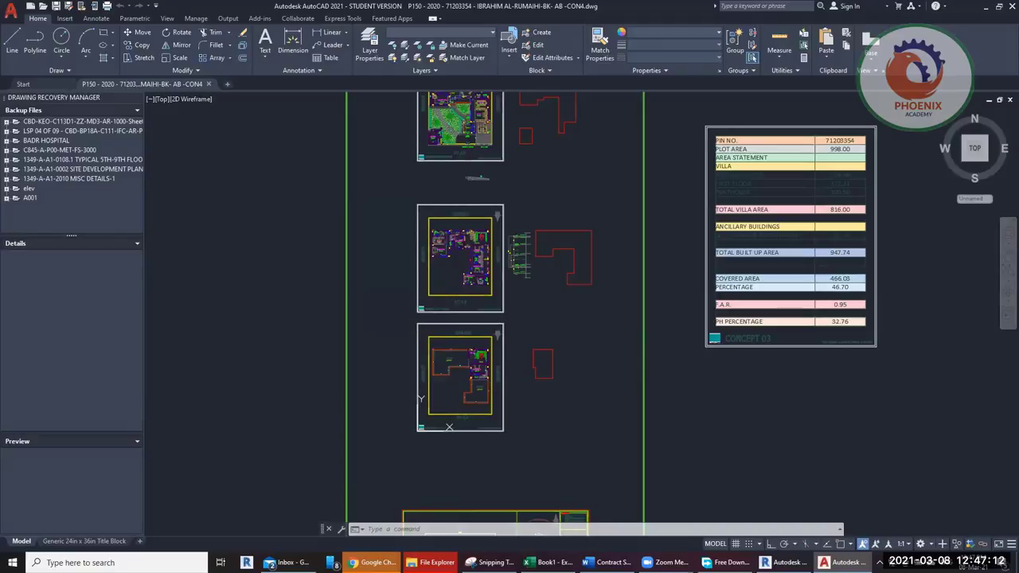
Step: Select the whole first floor plan sheet with its frame and start the Write Block (WBLOCK) command
scroll(435, 286, up, 2)
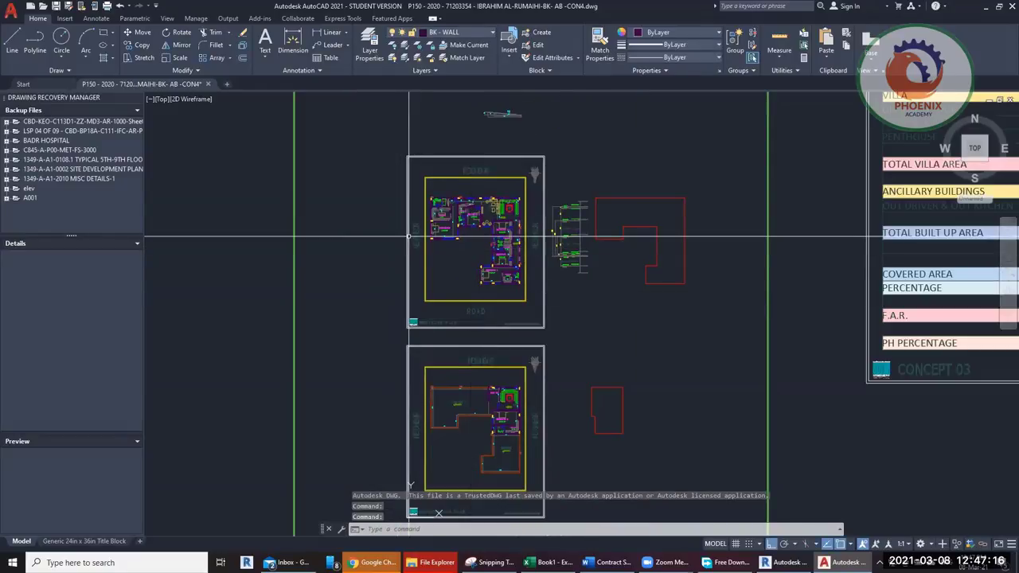
middle_drag(384, 321, 359, 366)
key(Escape)
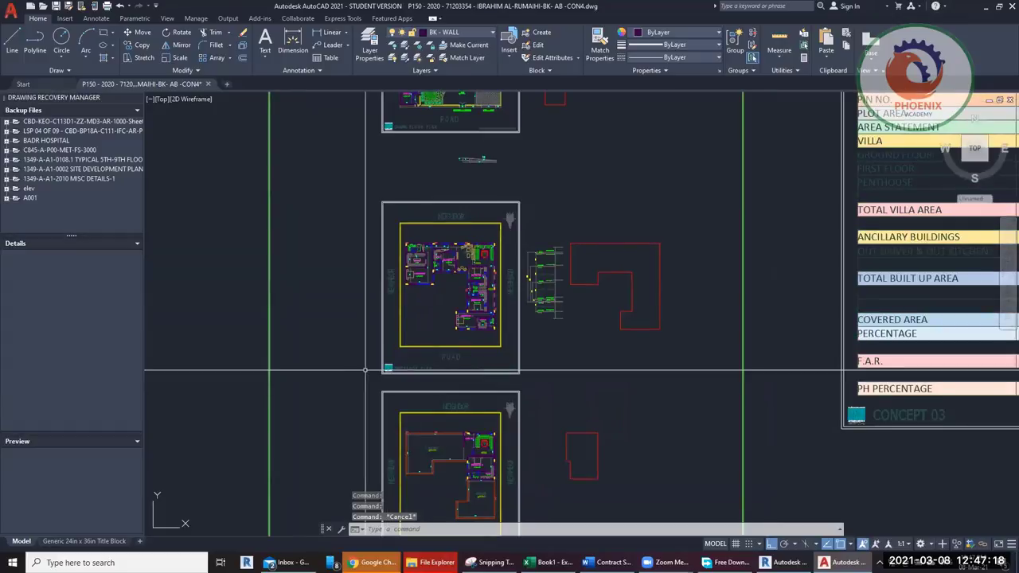
click(359, 380)
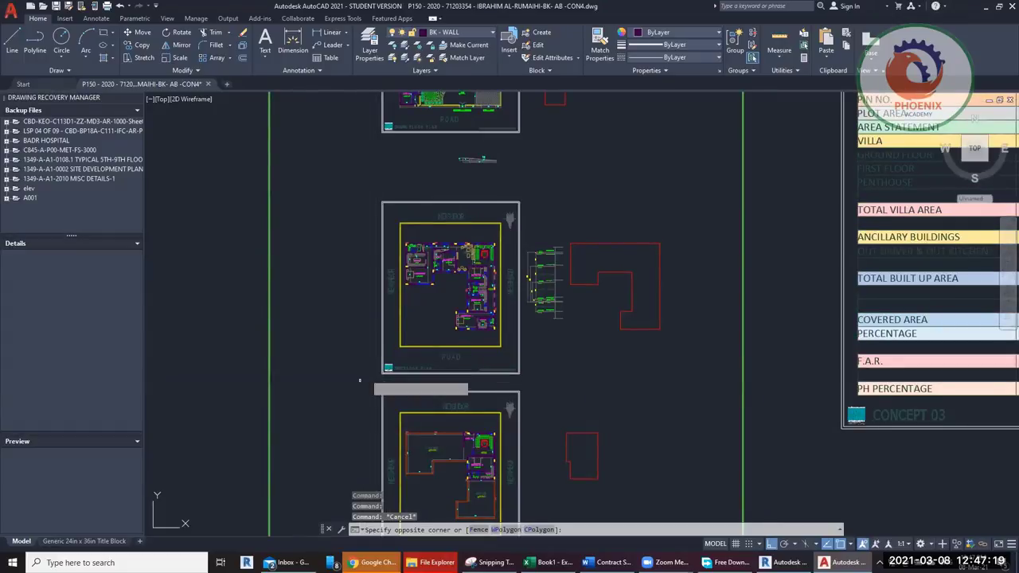
click(523, 185)
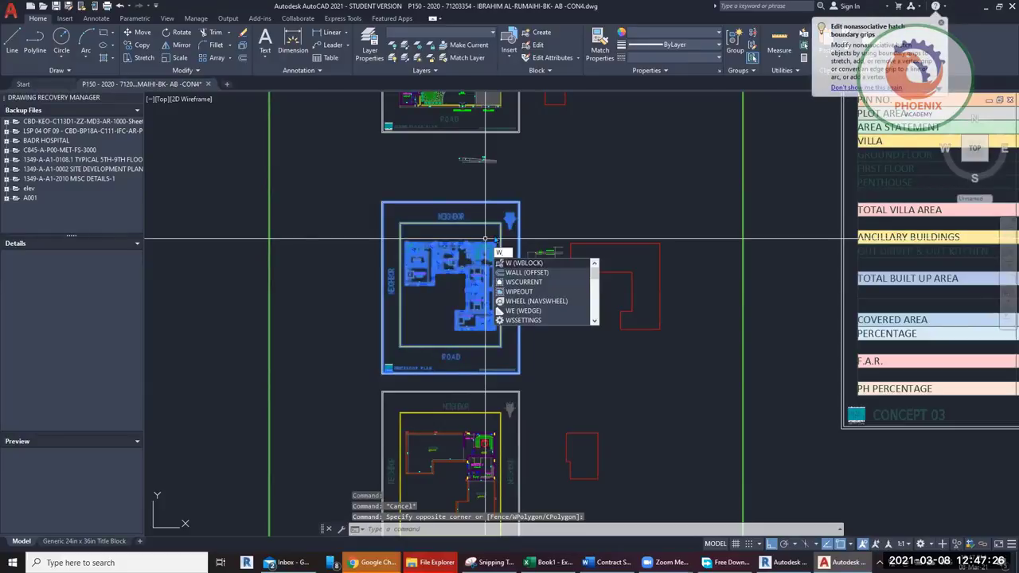
click(557, 263)
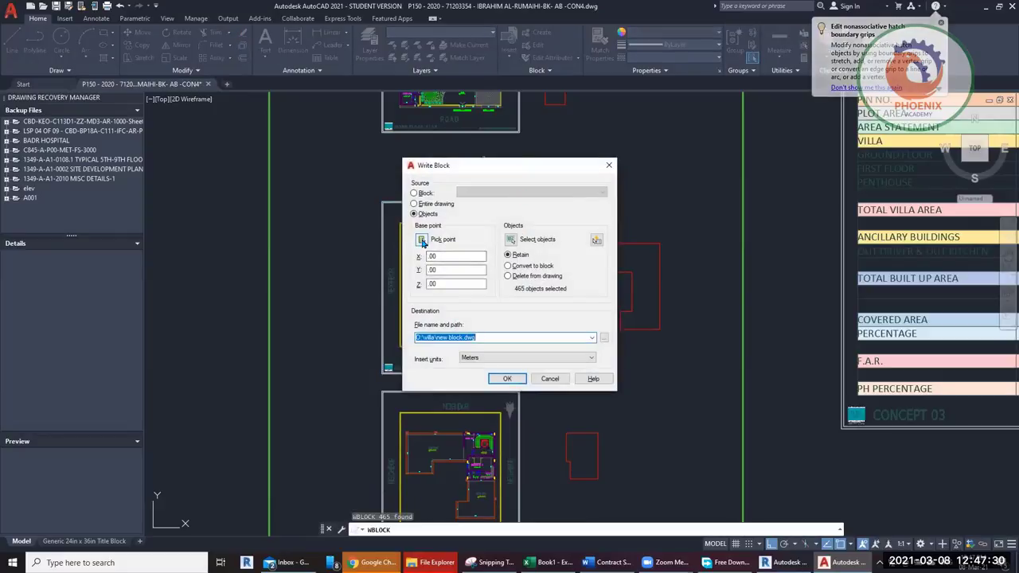
Step: Set the block's base point at the lower-left outer corner of the master bedroom's corner column
click(423, 239)
scroll(470, 270, up, 4)
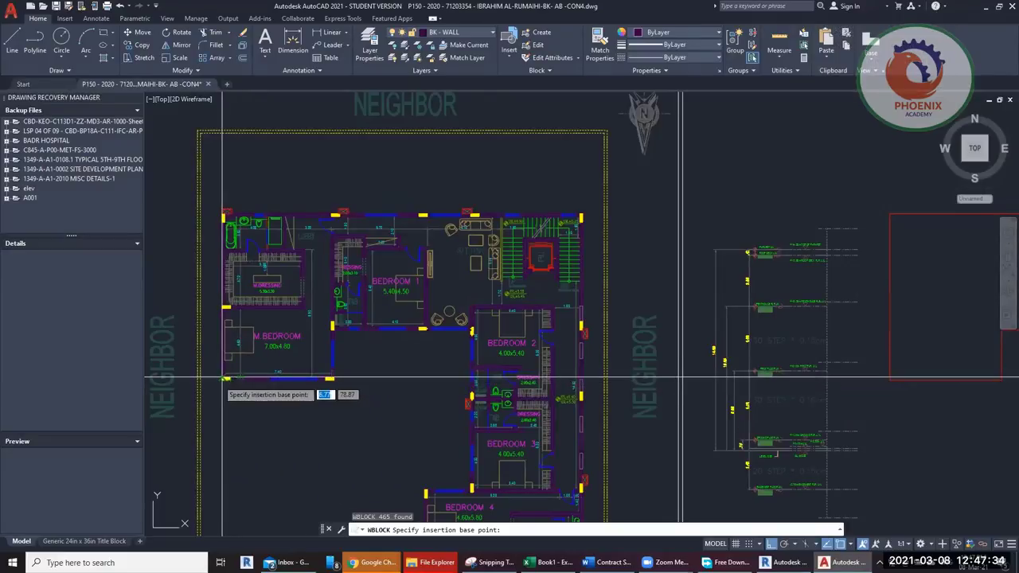
scroll(222, 390, up, 6)
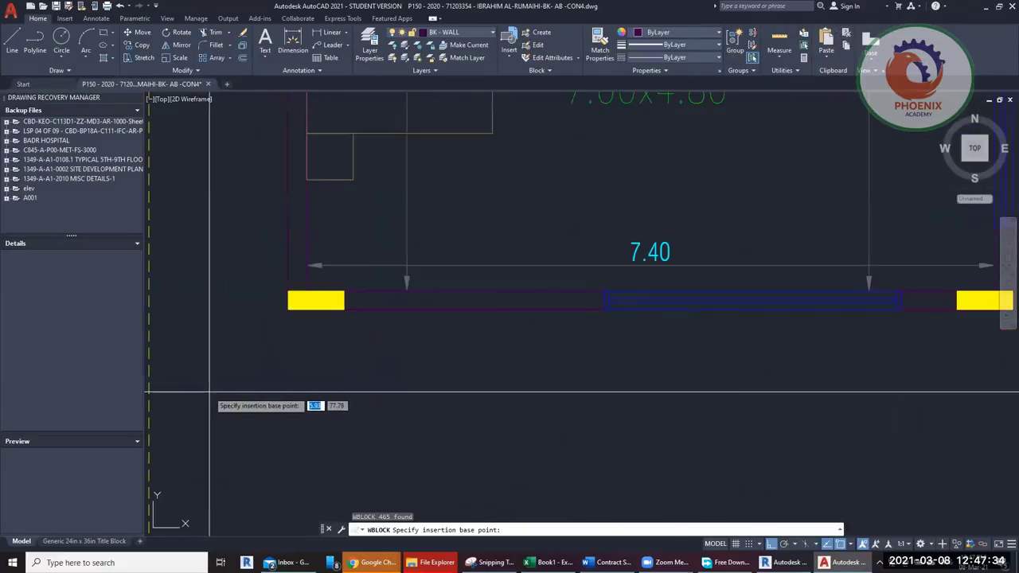
click(288, 307)
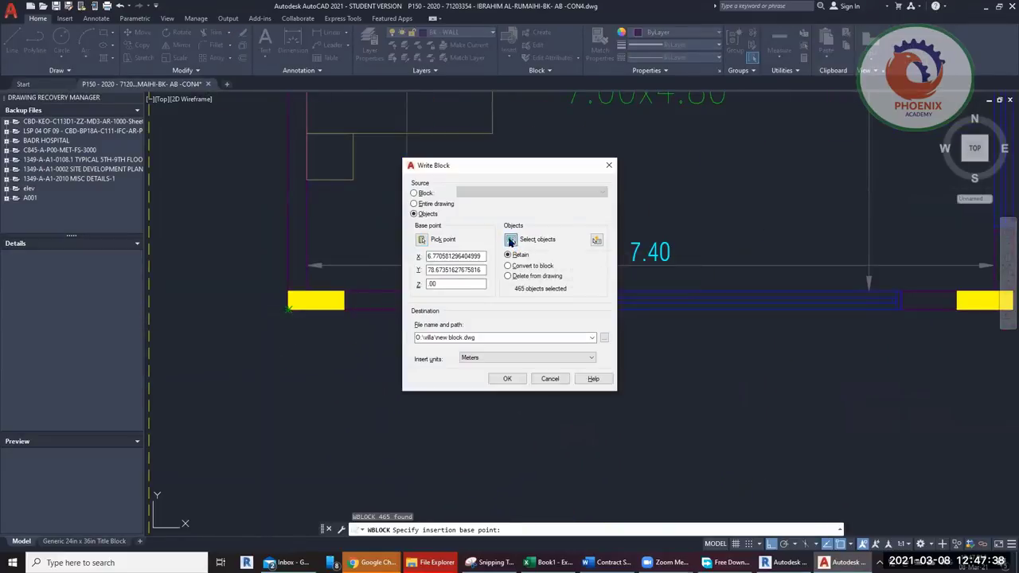
Step: Reselect the complete first floor plan sheet as the objects to write out
click(510, 239)
scroll(413, 308, down, 2)
scroll(418, 311, down, 5)
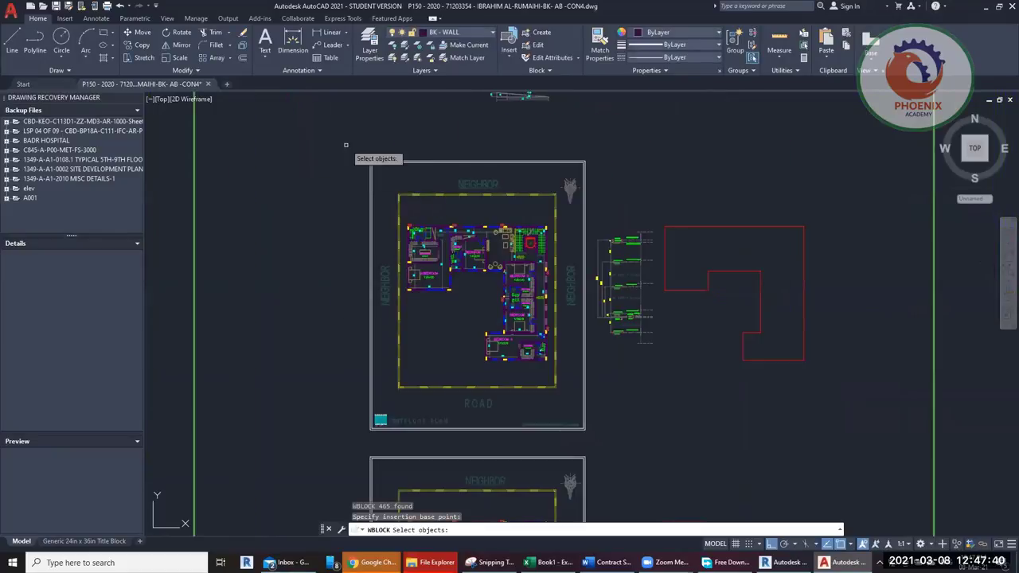
click(341, 141)
click(594, 434)
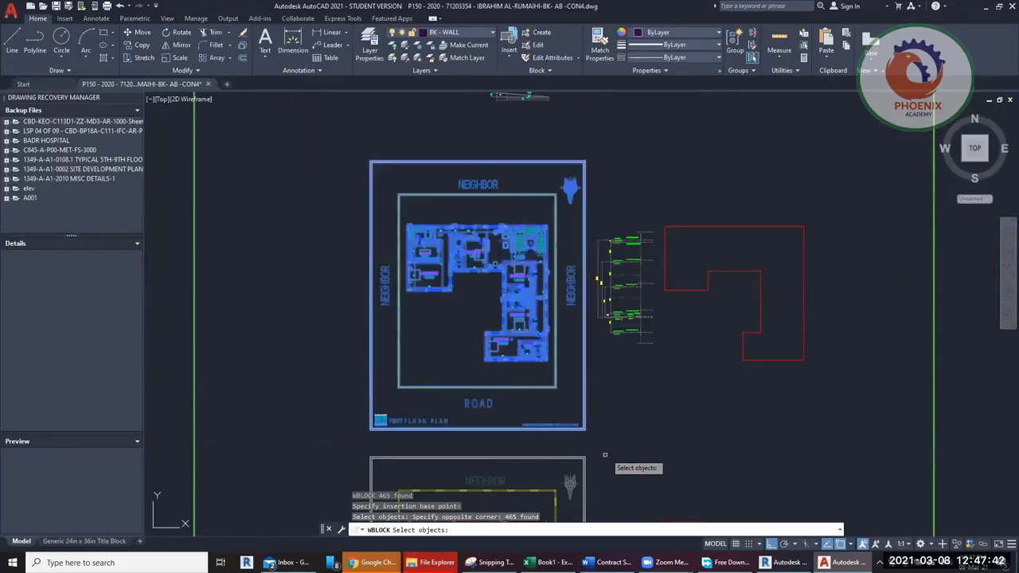
key(Return)
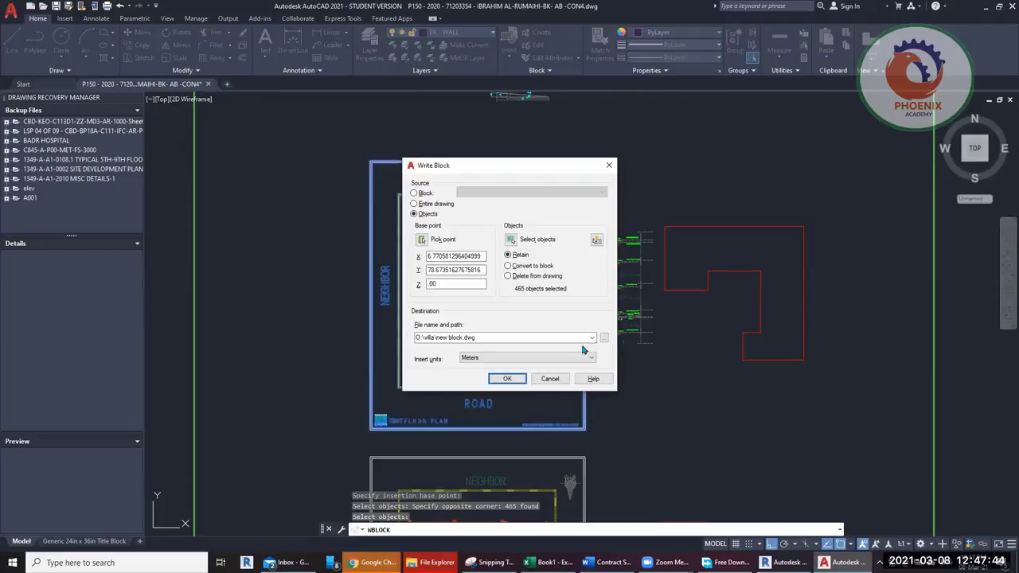
Step: Set the block's destination to first.dwg in the villa folder, reusing the path of ground.dwg
click(591, 340)
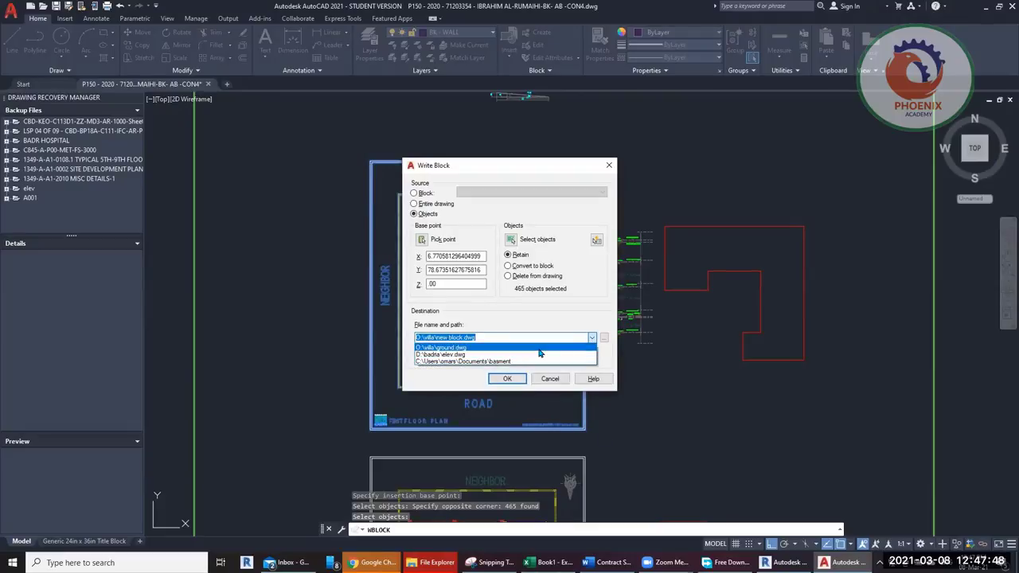
click(509, 347)
click(448, 337)
drag(436, 338, 494, 335)
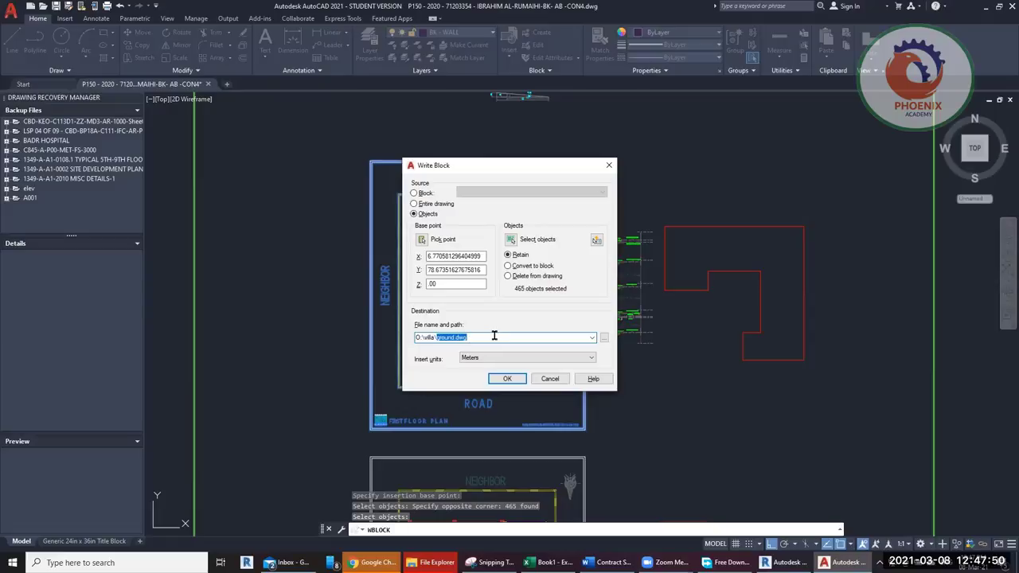
text(first)
Step: Keep Meters as the insert units and write out the first floor plan file
click(561, 359)
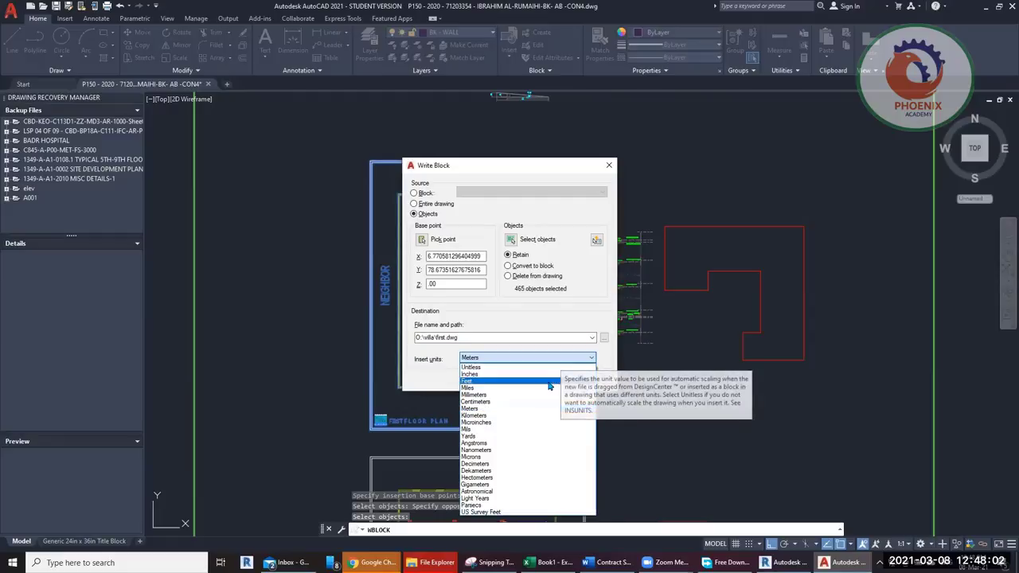
click(538, 97)
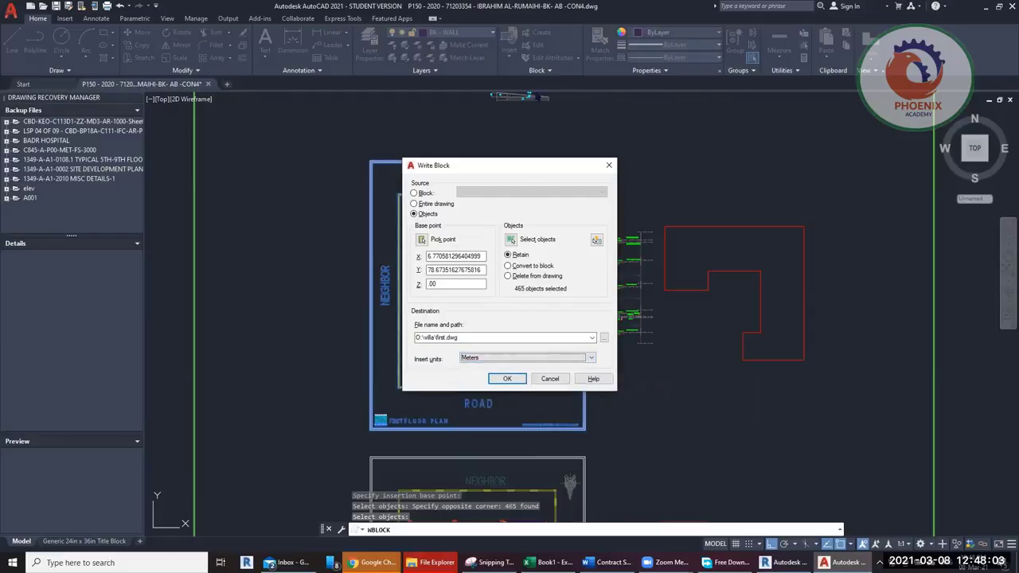
click(561, 359)
click(561, 358)
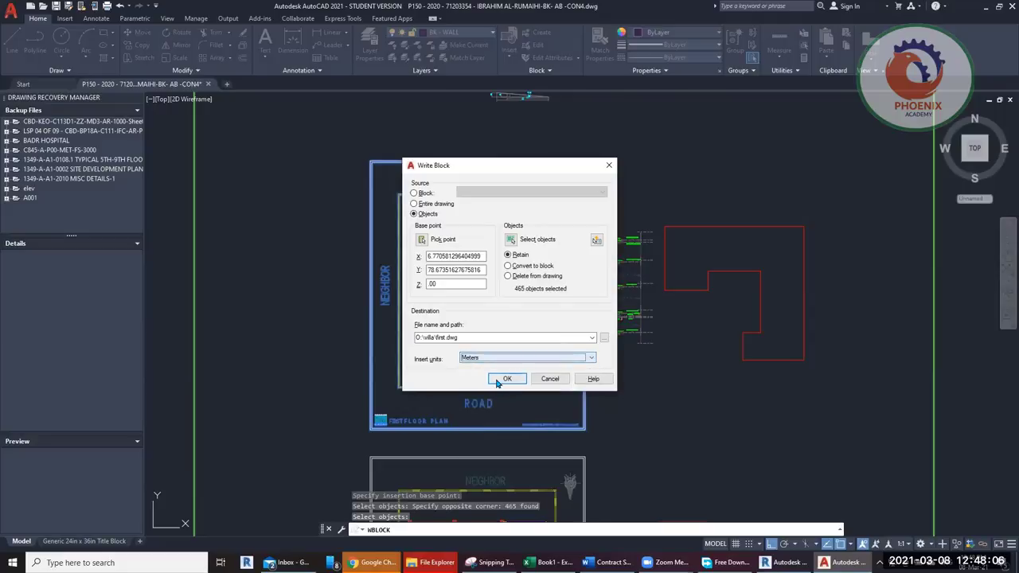
click(502, 379)
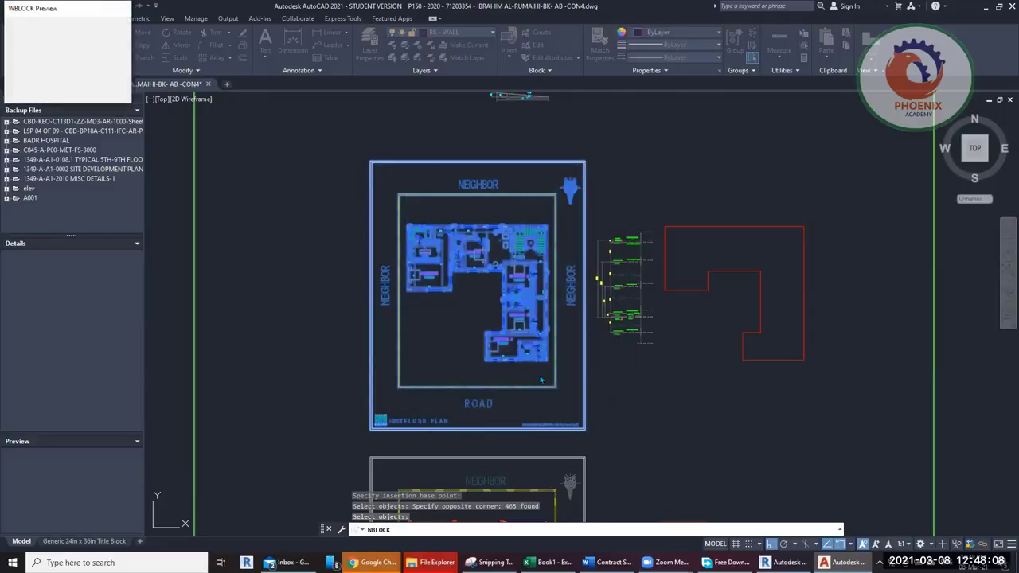
Step: Copy the title text "ROOF DECK FLOOR PLAN" from the roof deck sheet and leave text editing
scroll(550, 233, down, 5)
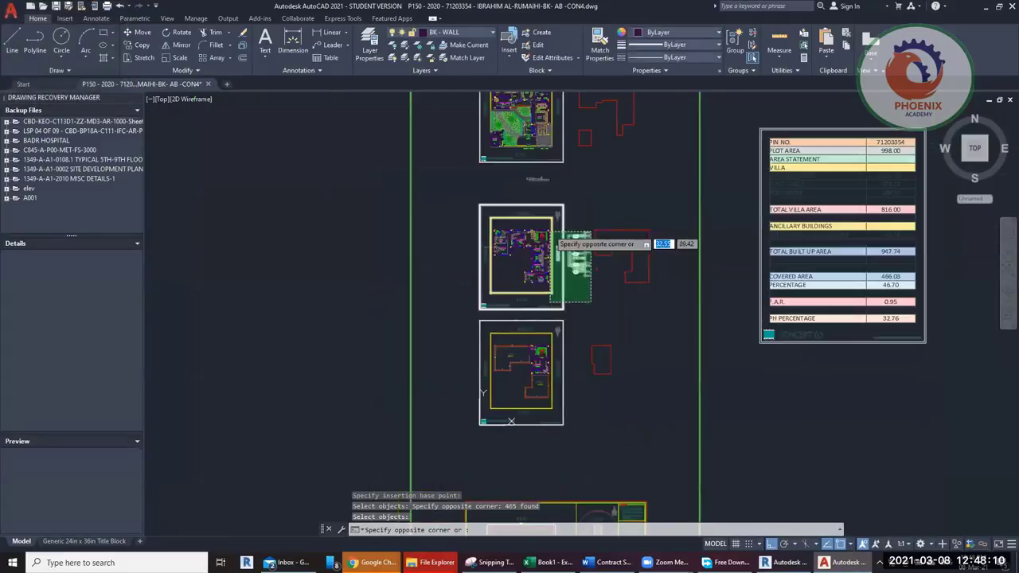
click(590, 302)
key(Escape)
scroll(535, 398, up, 2)
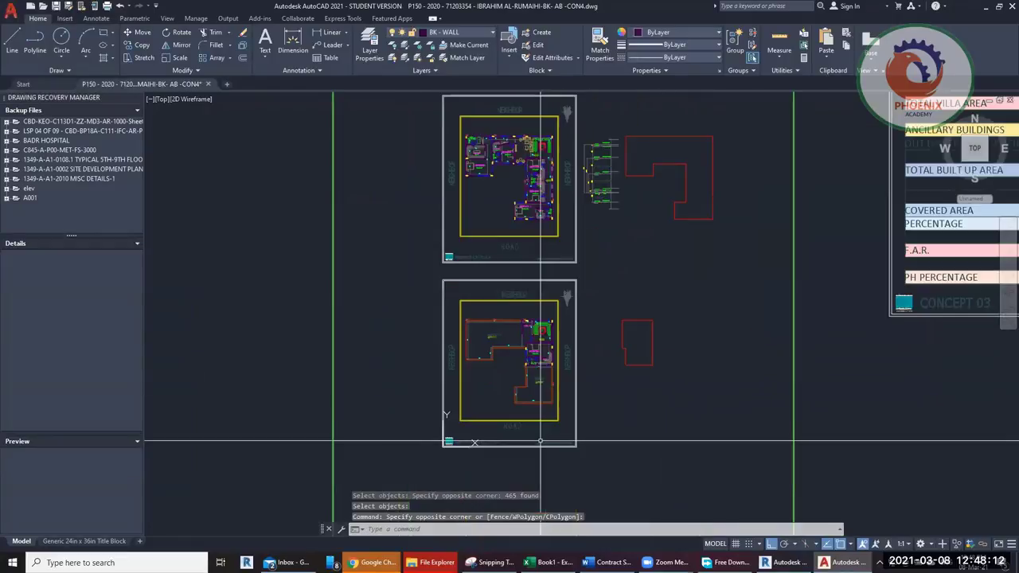
middle_drag(466, 419, 454, 377)
scroll(454, 377, up, 8)
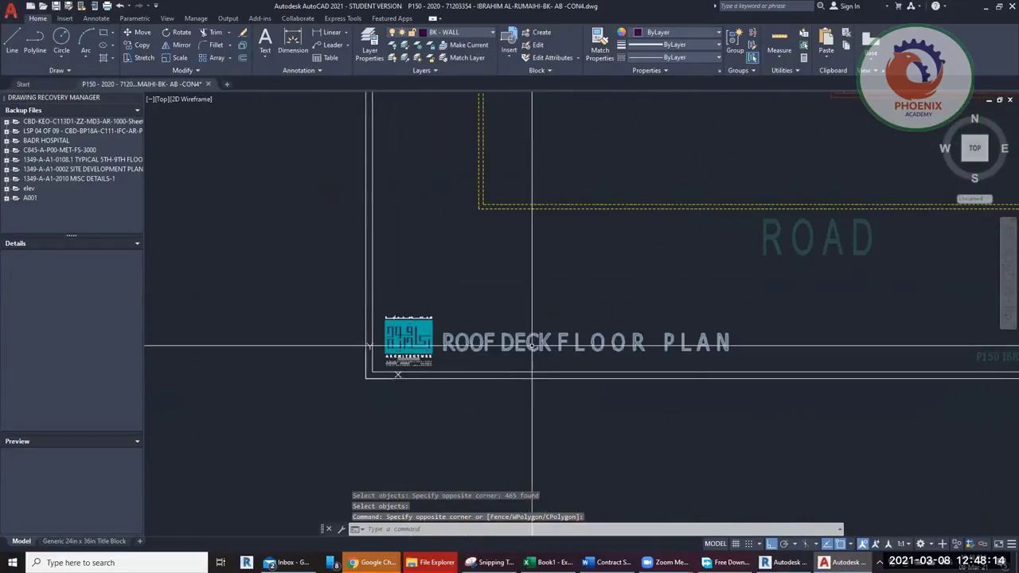
click(529, 347)
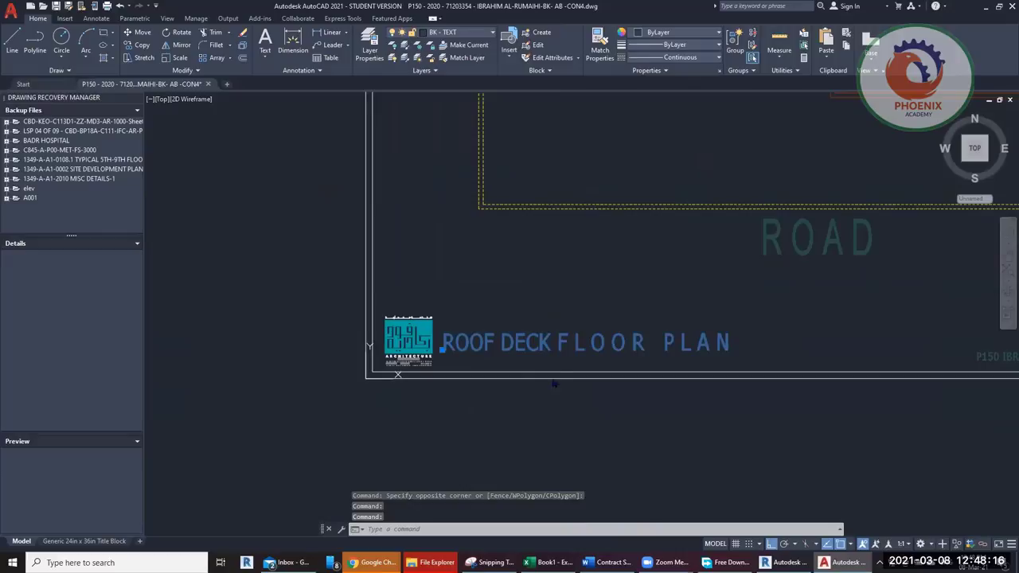
double_click(553, 346)
key(Escape)
key(Escape)
key(Escape)
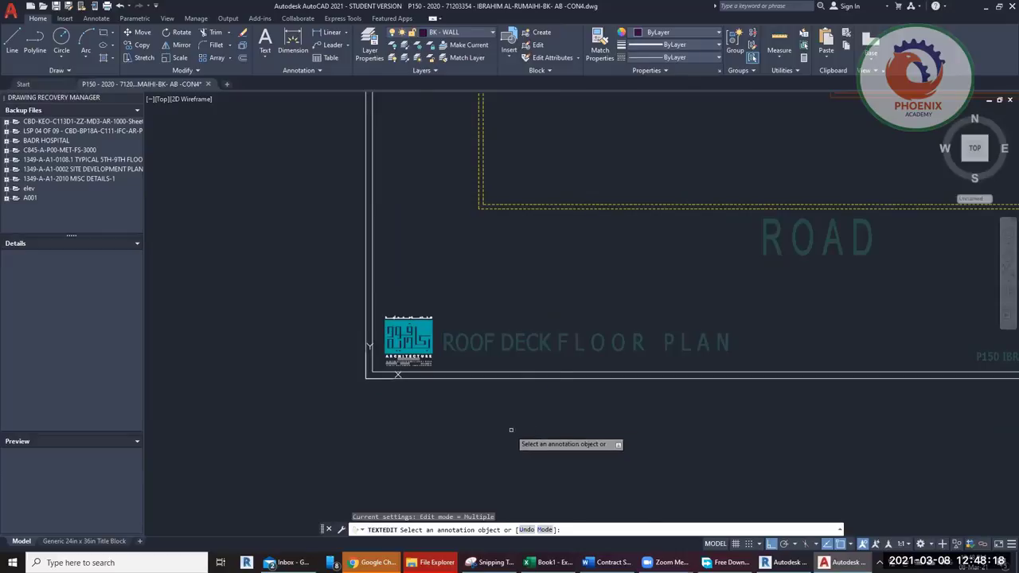
Step: Select the whole roof deck floor plan sheet and start the Write Block command on it
scroll(549, 438, down, 5)
click(445, 455)
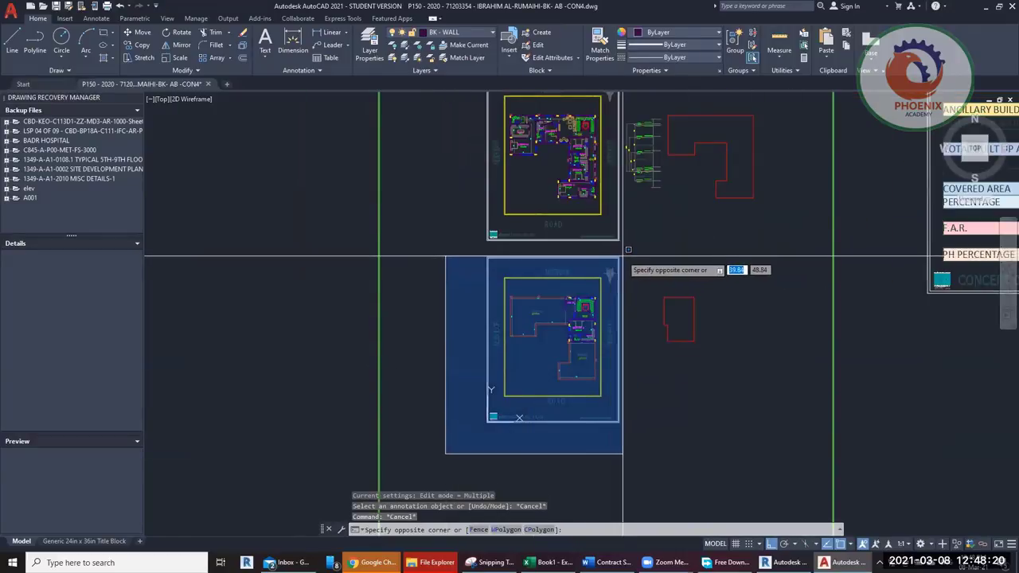
click(625, 259)
text(w)
key(Return)
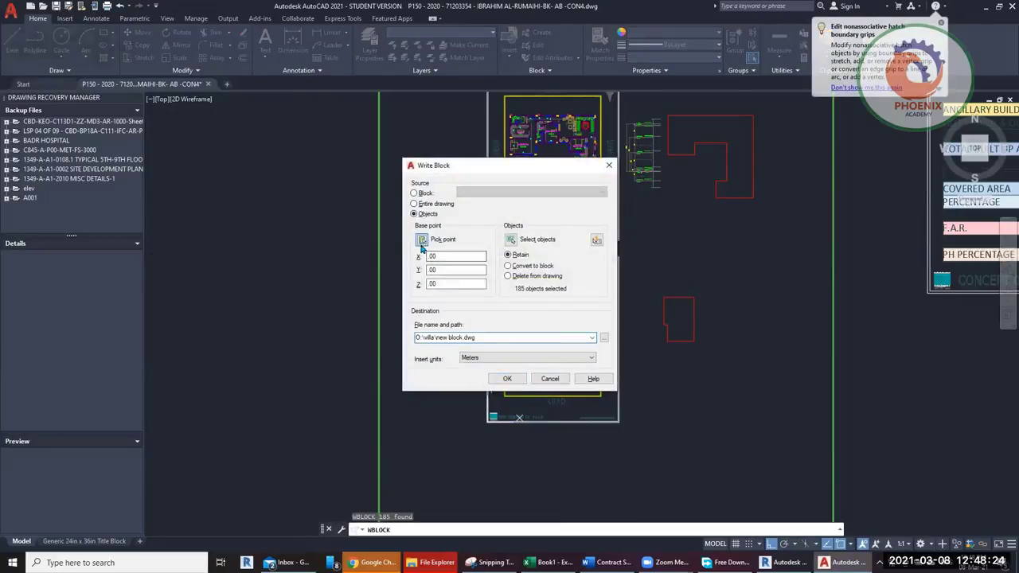
Step: Set the base point at the lower-left outer corner of the roof deck's outline, below the left terrace
click(422, 239)
scroll(505, 333, up, 5)
scroll(505, 332, up, 3)
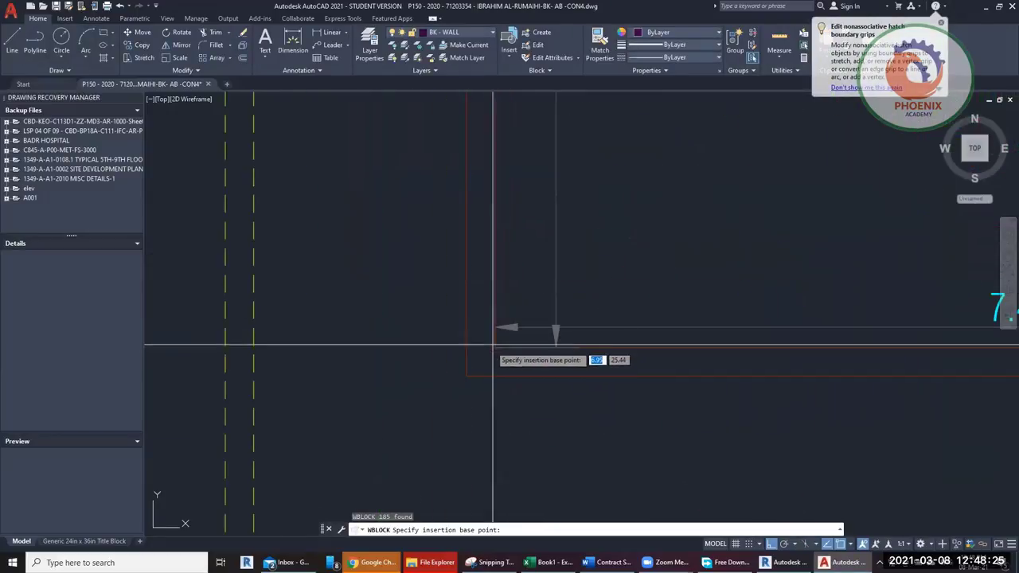
click(465, 375)
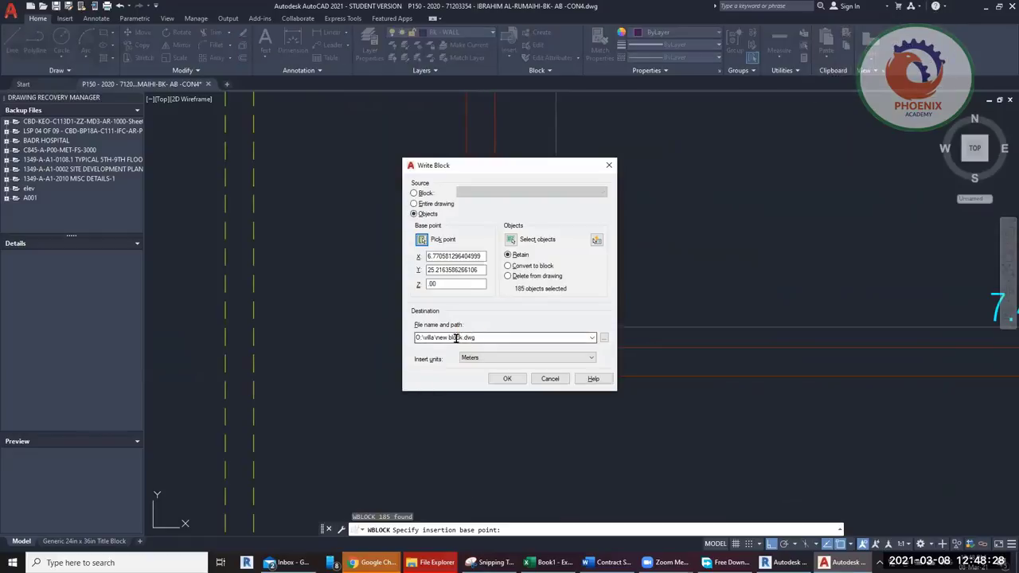
Step: Name the destination file "ROOF DECK F L O O R P L A N" in the villa folder and write it out
click(469, 338)
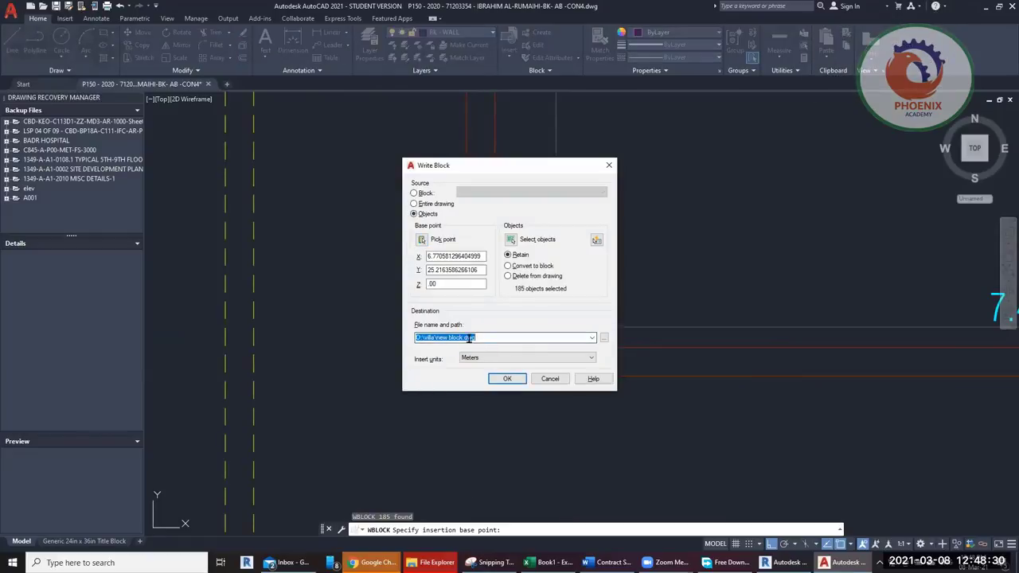
click(469, 338)
drag(441, 338, 501, 337)
text(ROOF DECK F L O O R  P L A N)
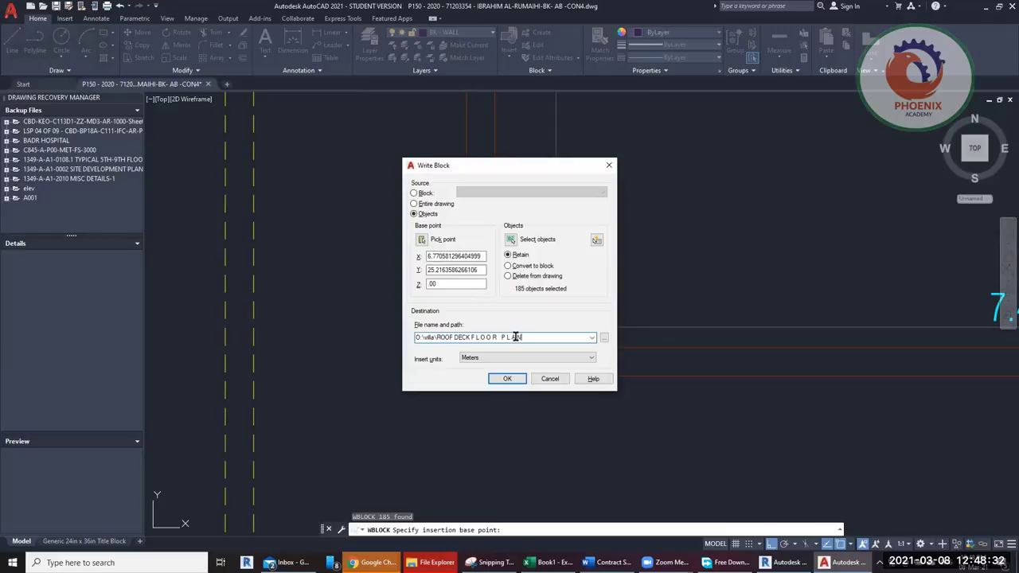
click(513, 378)
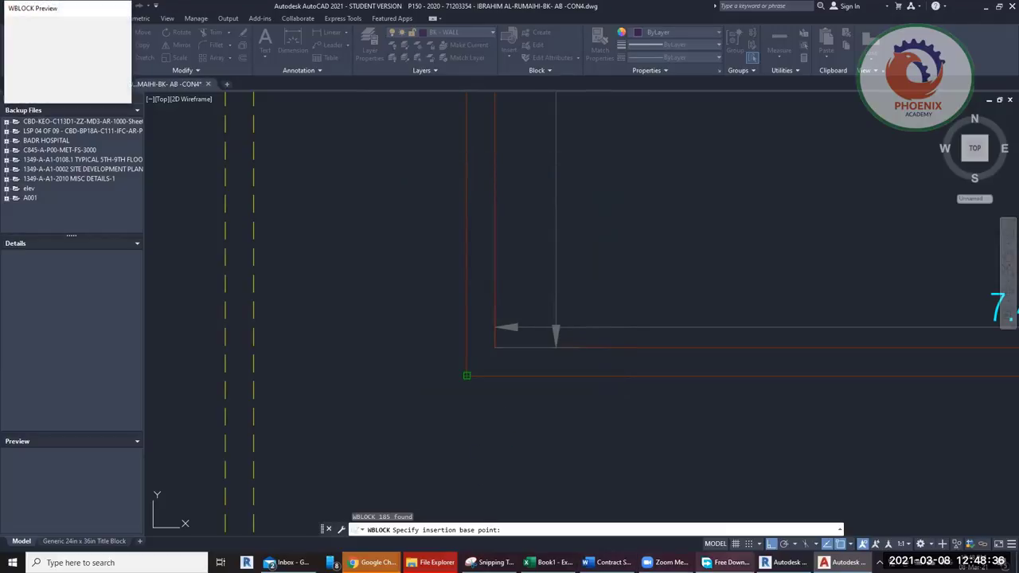
Step: Switch to Revit and delete the linked P150 DWG from the FIRST FLOOR plan view
key(alt+Tab)
scroll(582, 289, down, 4)
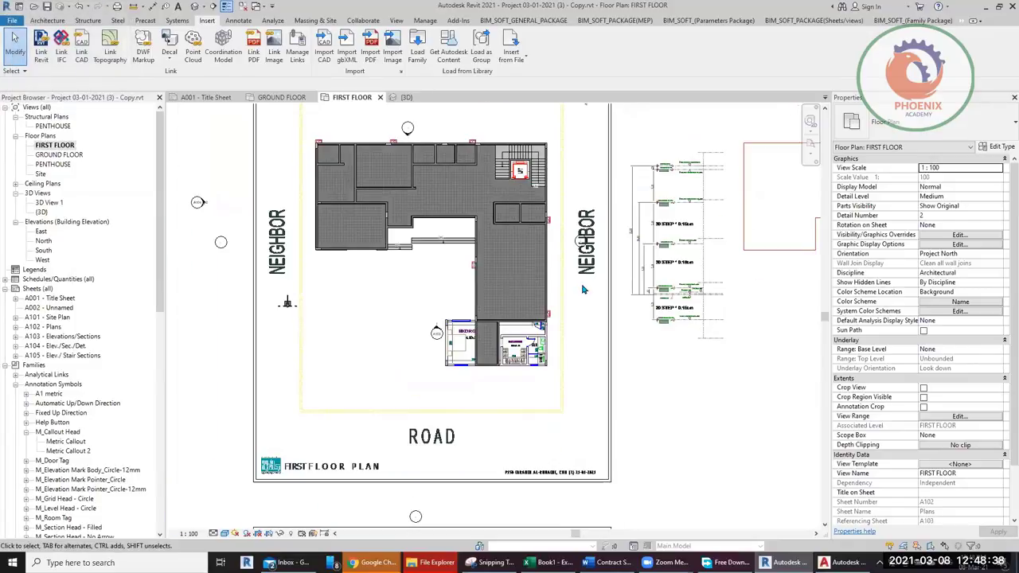
click(578, 263)
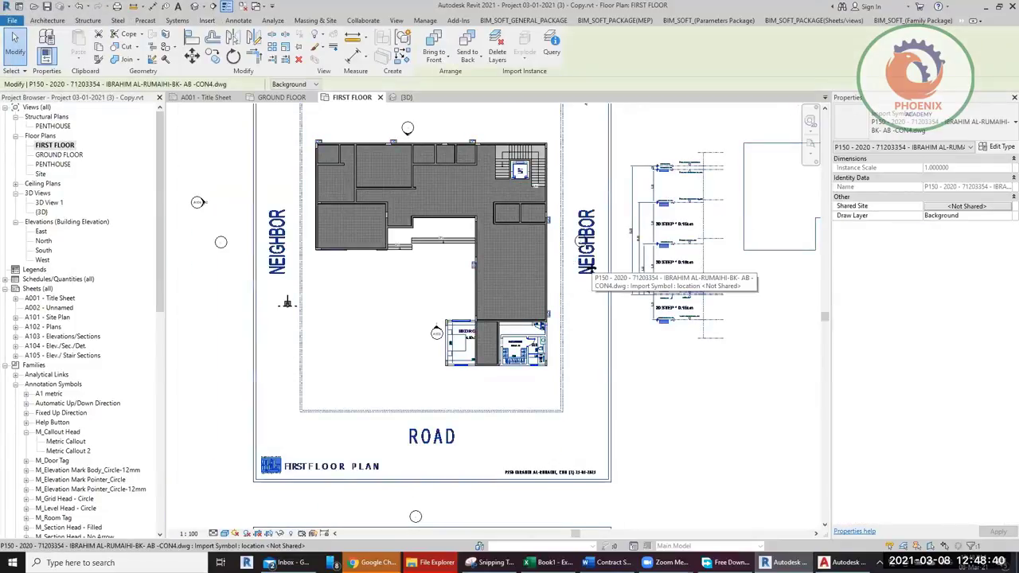
key(Delete)
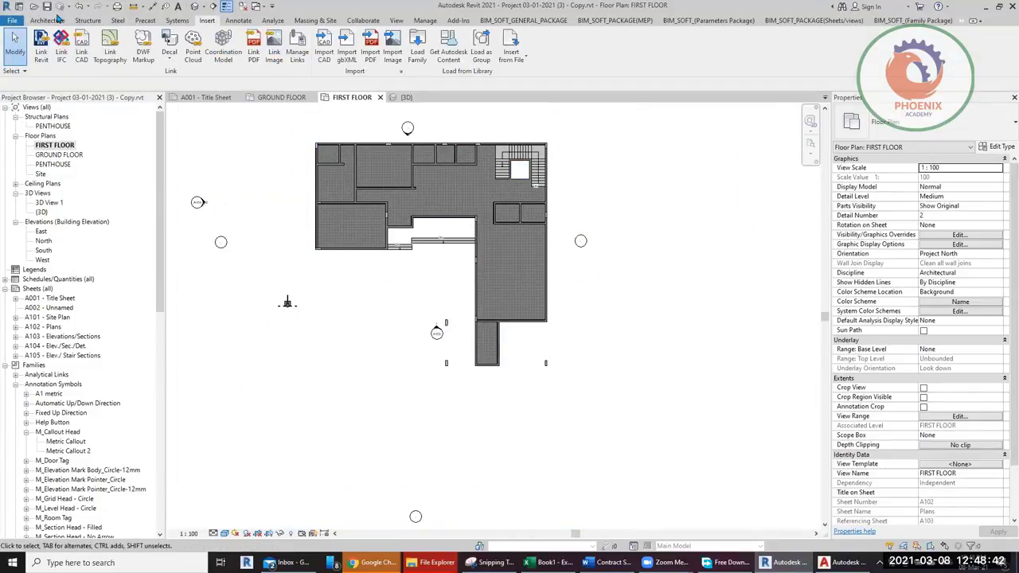
Step: Link first.dwg from the villa folder into the FIRST FLOOR view with the correction of slightly off-axis lines turned off
click(57, 22)
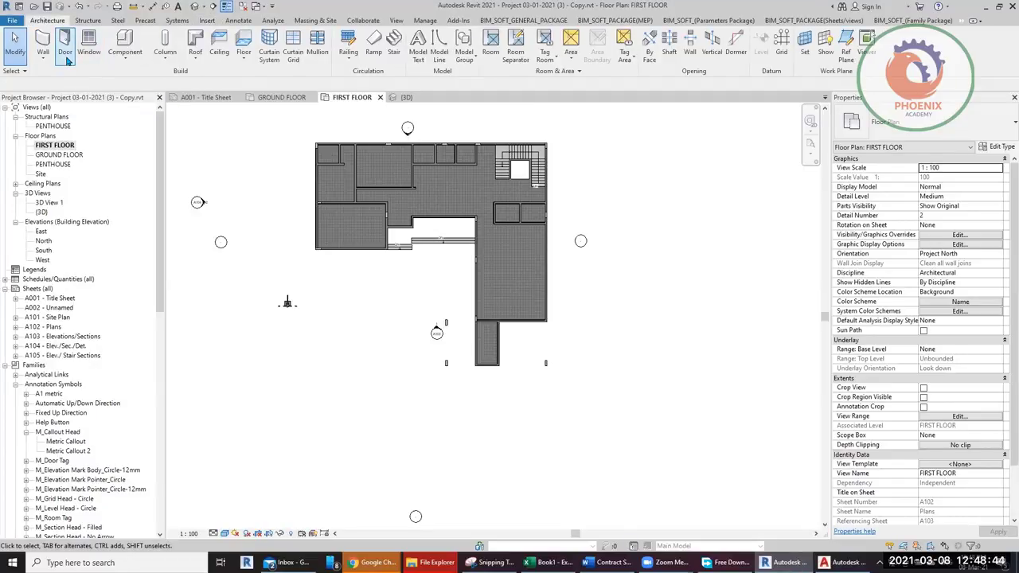
click(207, 21)
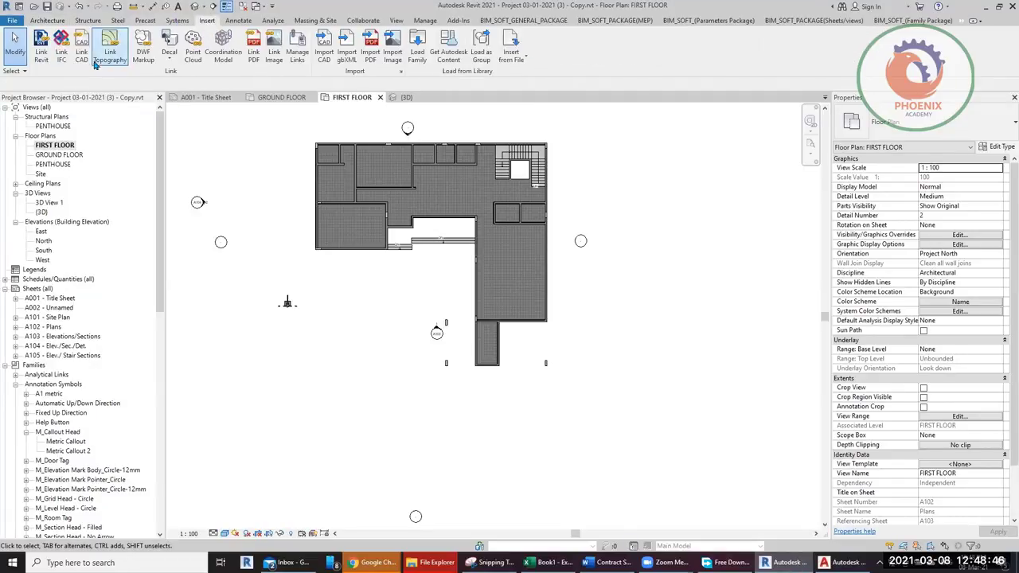
click(81, 49)
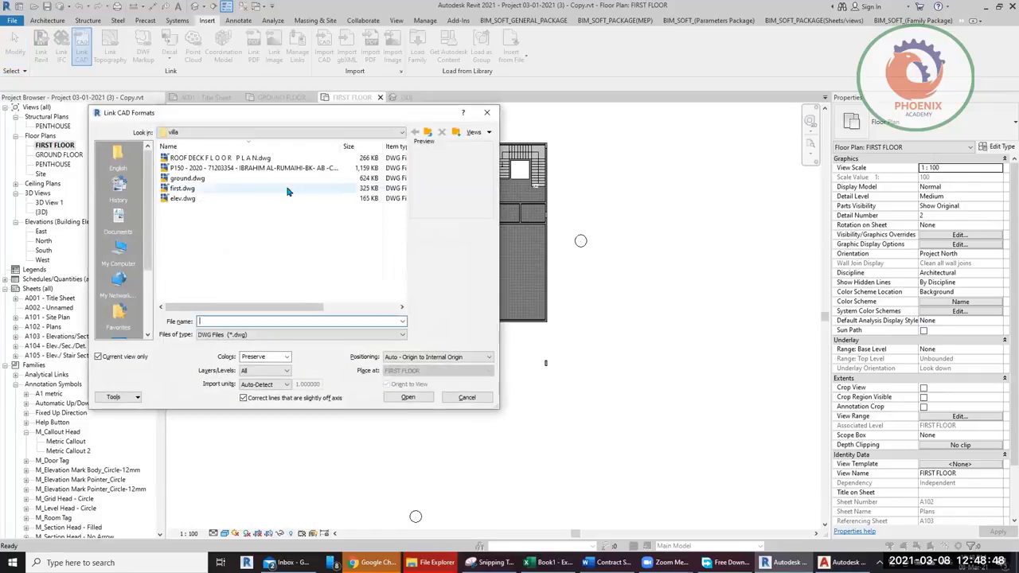
click(183, 188)
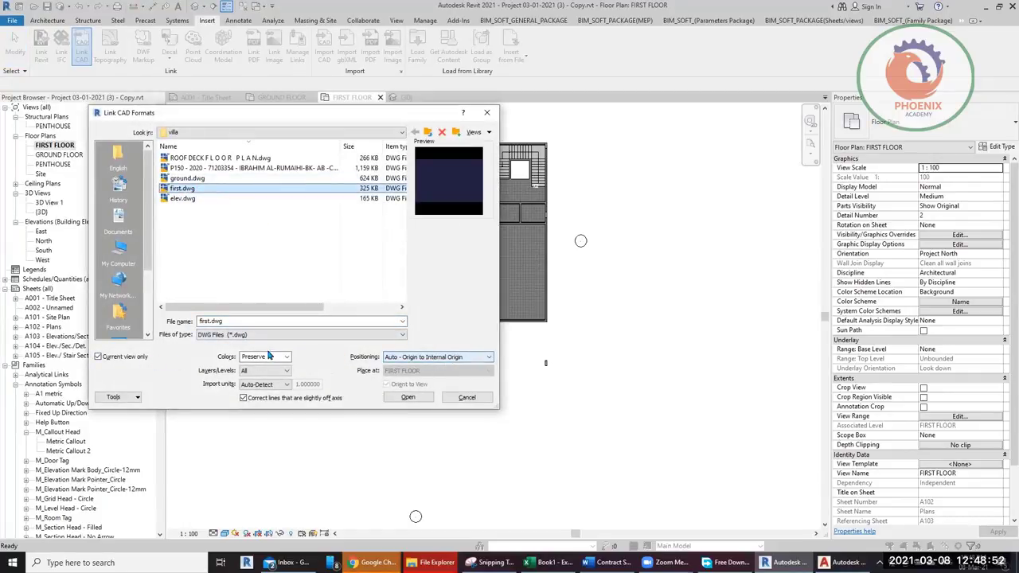
click(261, 398)
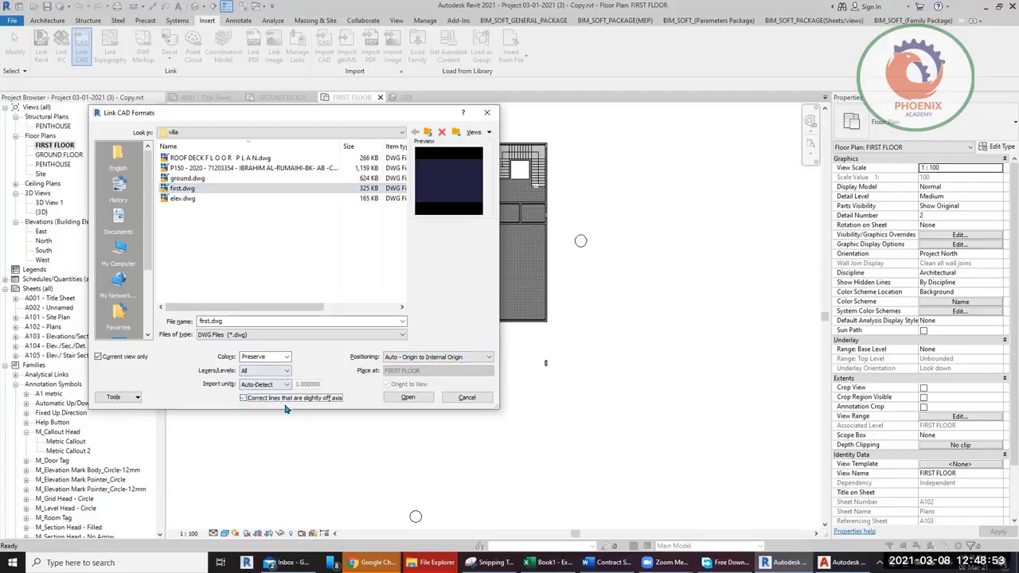
click(406, 398)
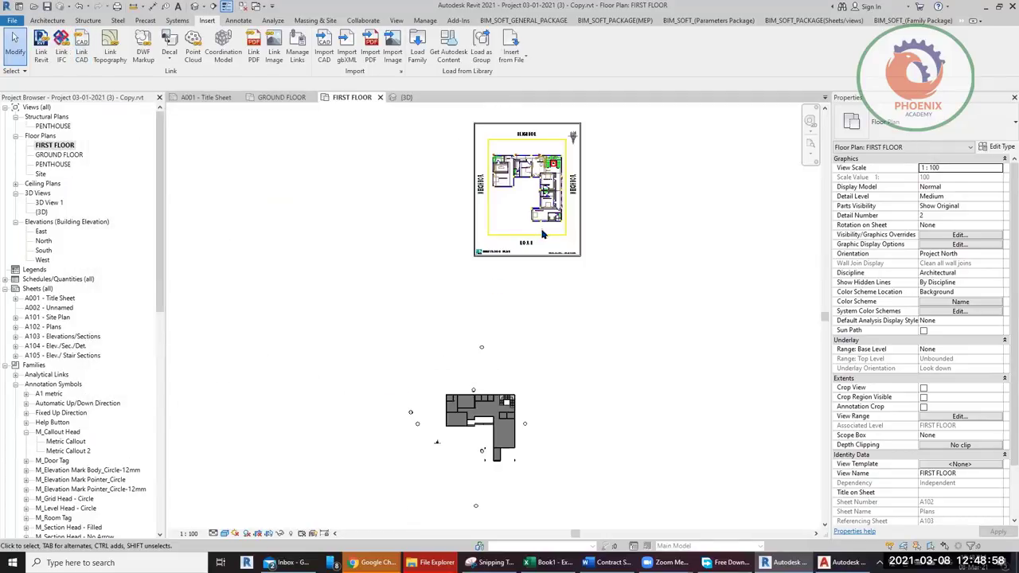
Step: Unpin the linked first.dwg and move it by the left wing's lower-left outer corner onto the matching corner of the model's walls
click(553, 247)
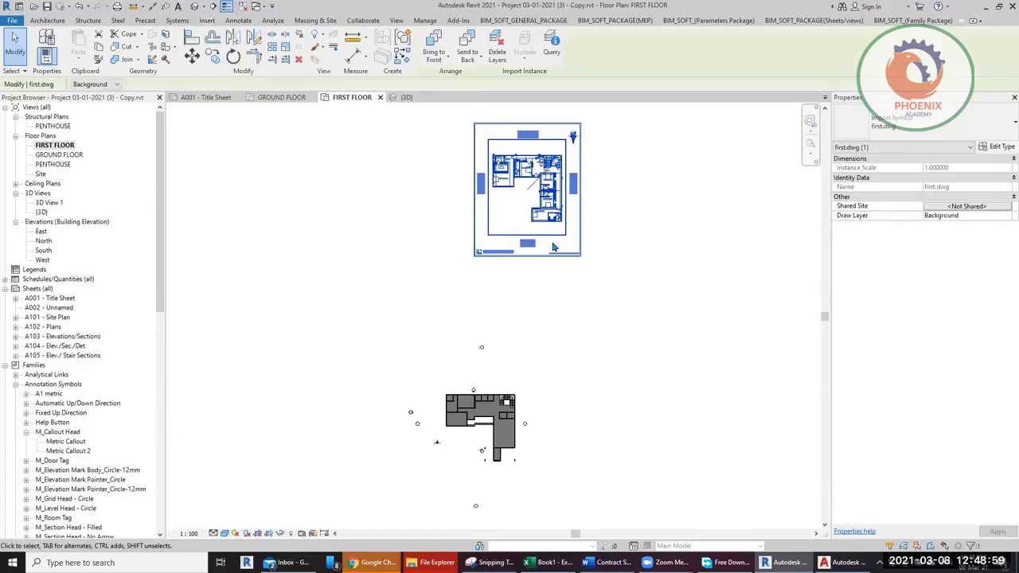
click(299, 39)
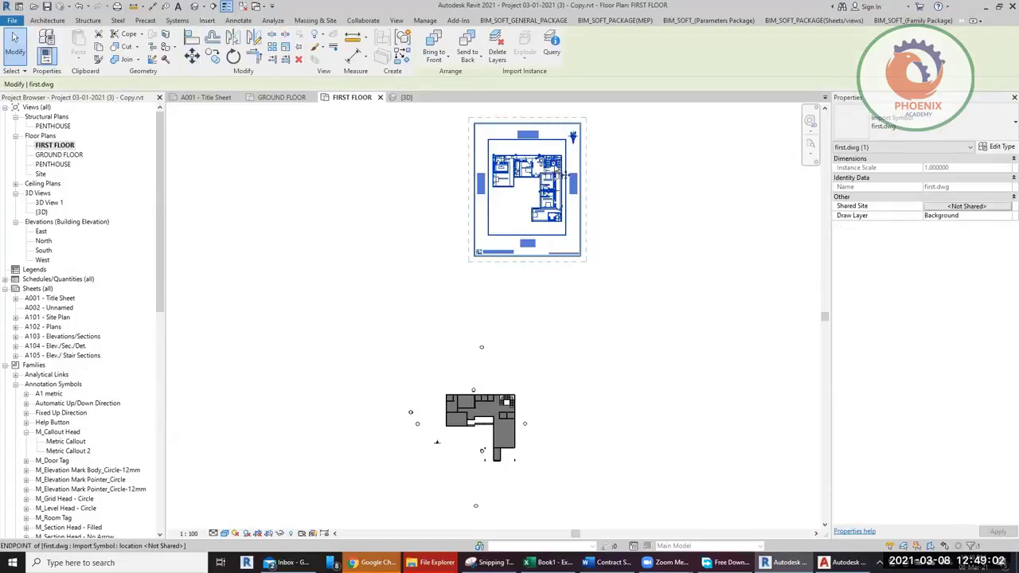
scroll(456, 185, up, 3)
scroll(459, 184, up, 6)
key(m)
key(v)
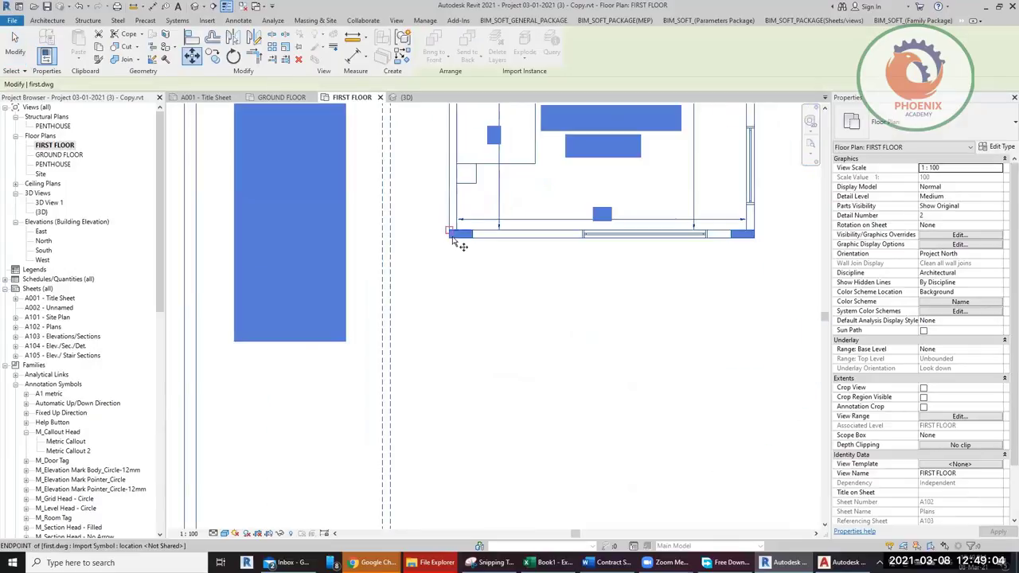
click(452, 238)
scroll(452, 239, down, 6)
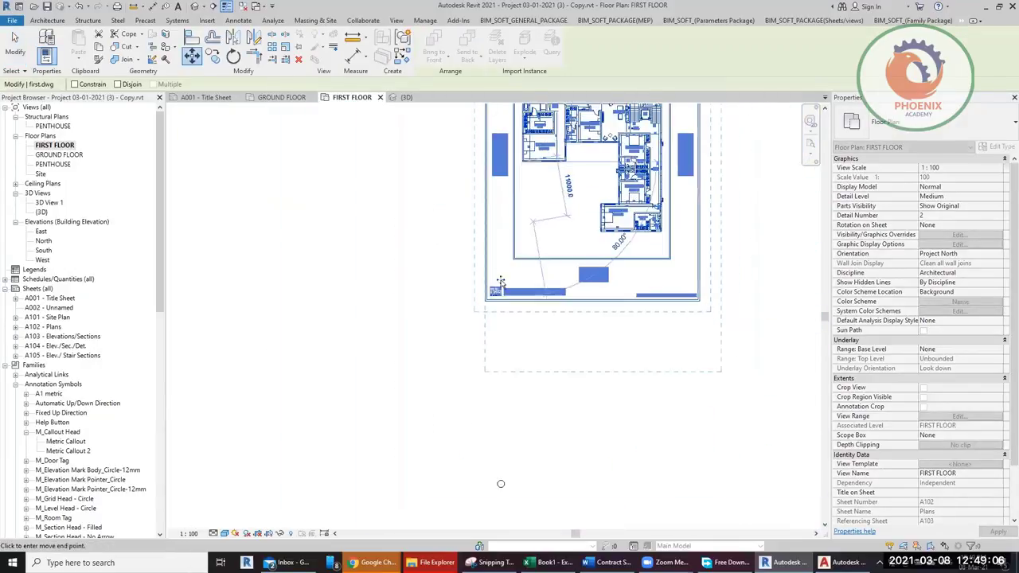
scroll(474, 470, up, 8)
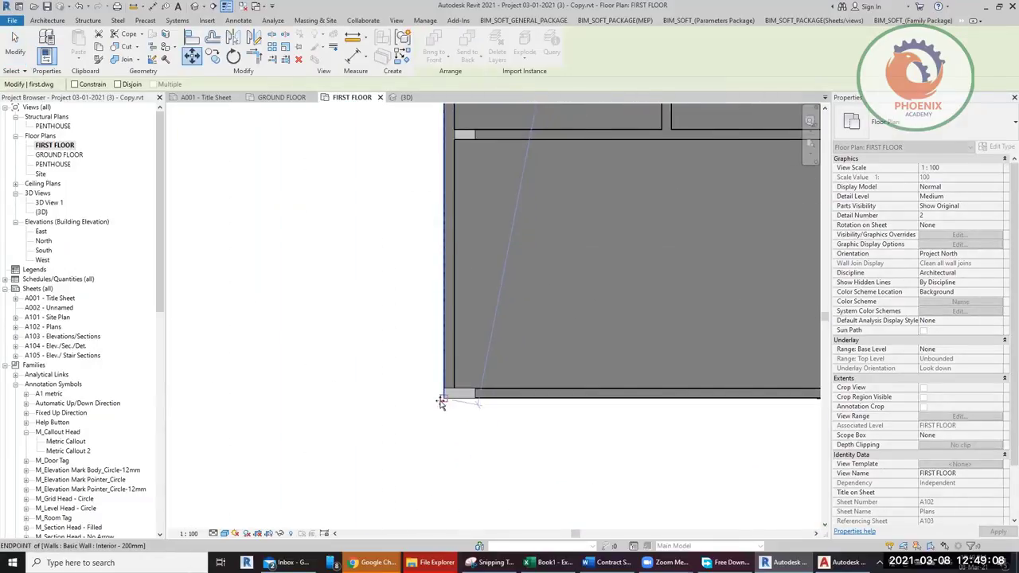
click(443, 400)
scroll(467, 263, down, 6)
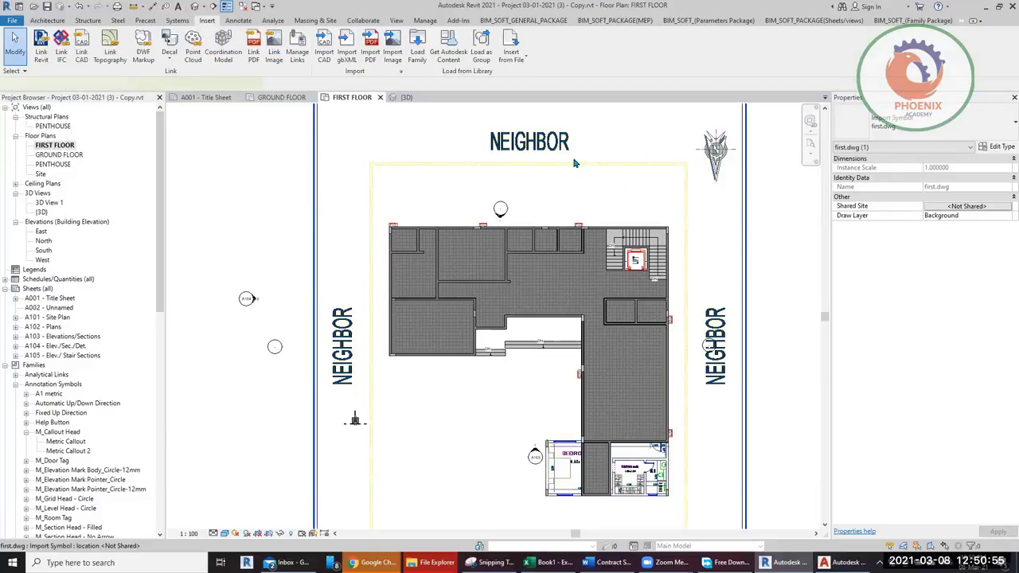
Step: Undo the move and the linking of first.dwg in the FIRST FLOOR view
scroll(568, 163, up, 5)
key(Escape)
scroll(420, 263, down, 10)
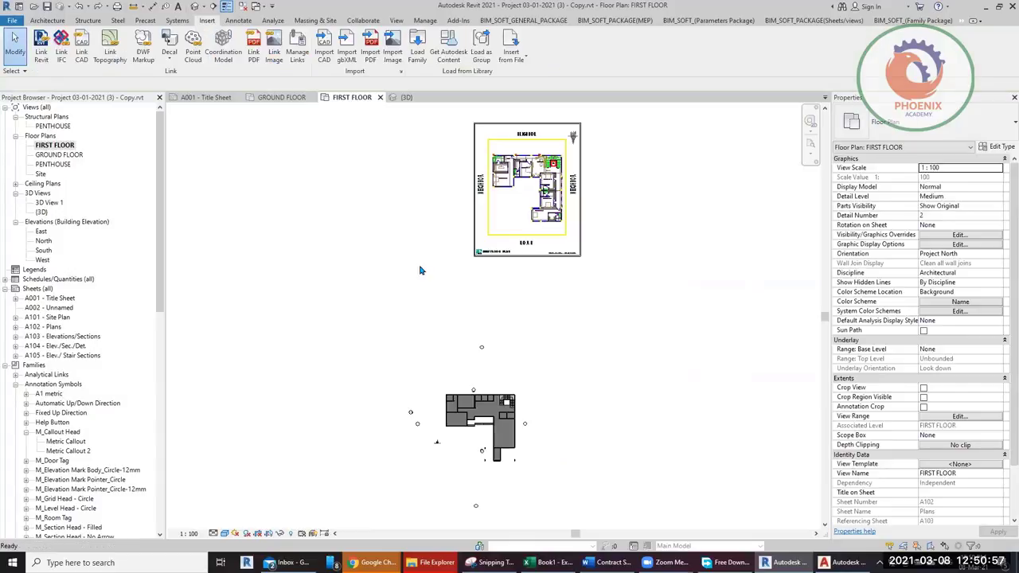
scroll(506, 200, up, 5)
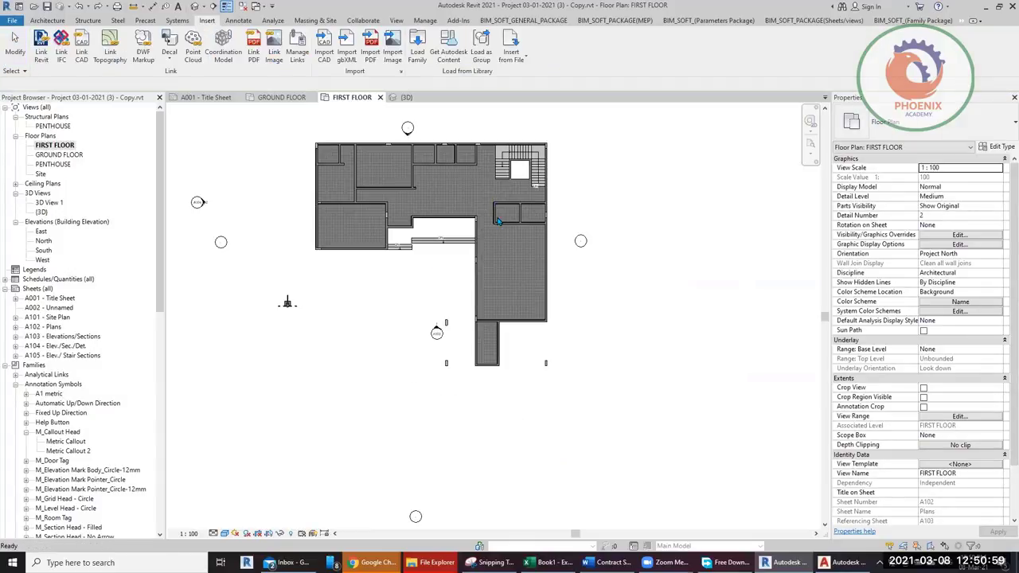
key(Escape)
scroll(390, 340, up, 6)
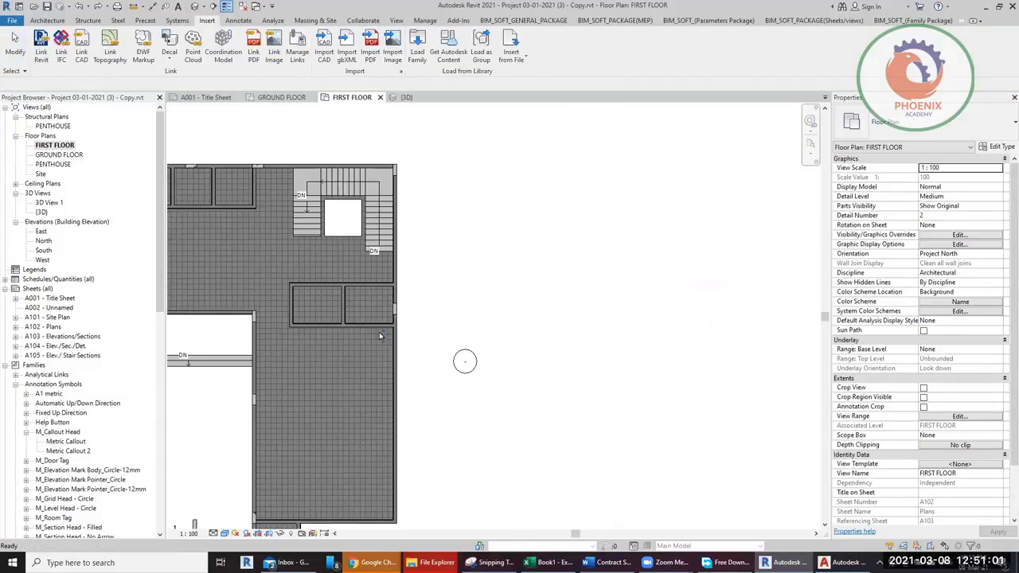
middle_drag(391, 326, 414, 319)
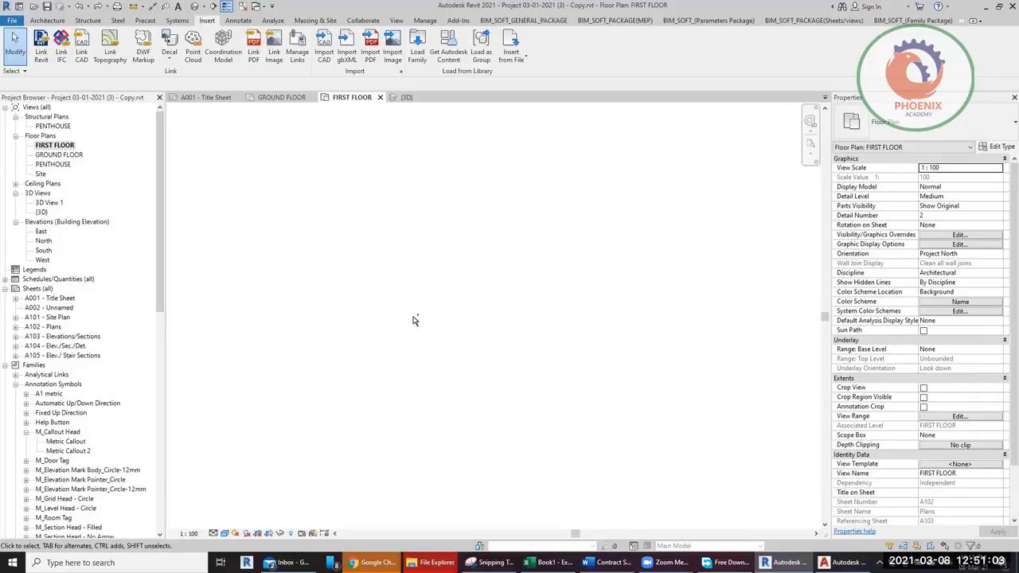
scroll(412, 321, down, 8)
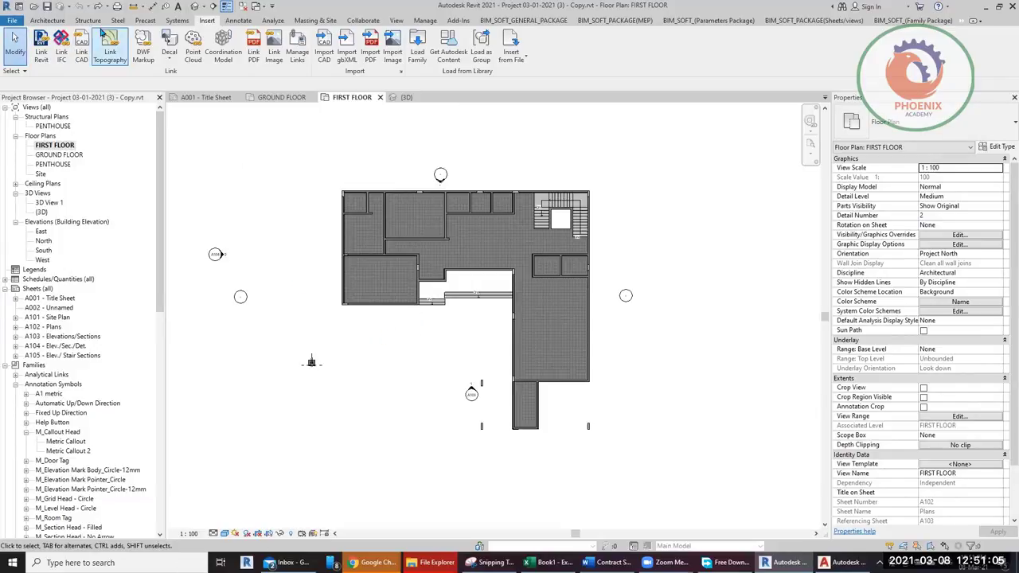
Step: Link first.dwg from the villa folder into the current view only, positioned Auto - Origin to Internal Origin
click(81, 49)
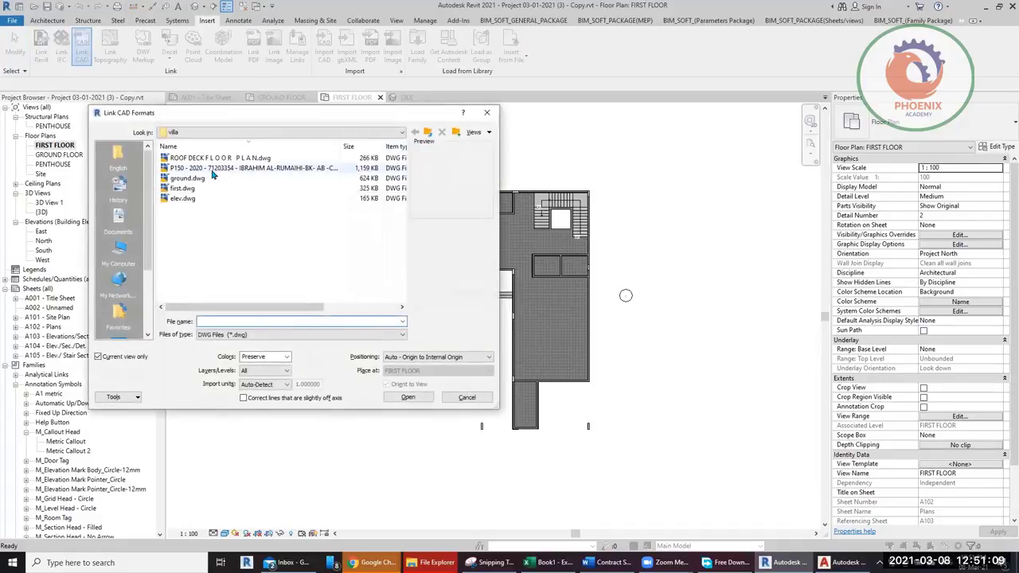
click(199, 188)
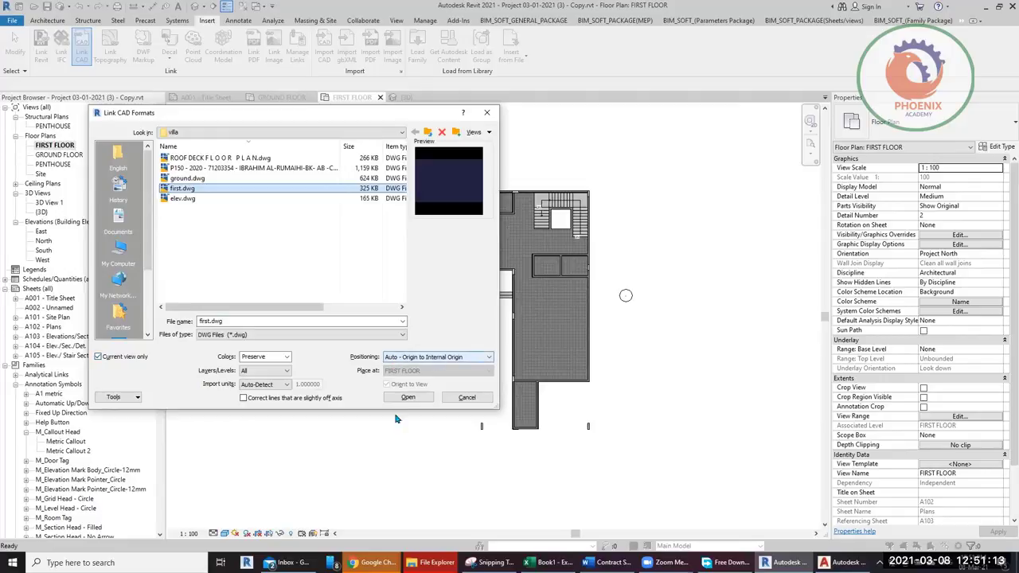
click(408, 398)
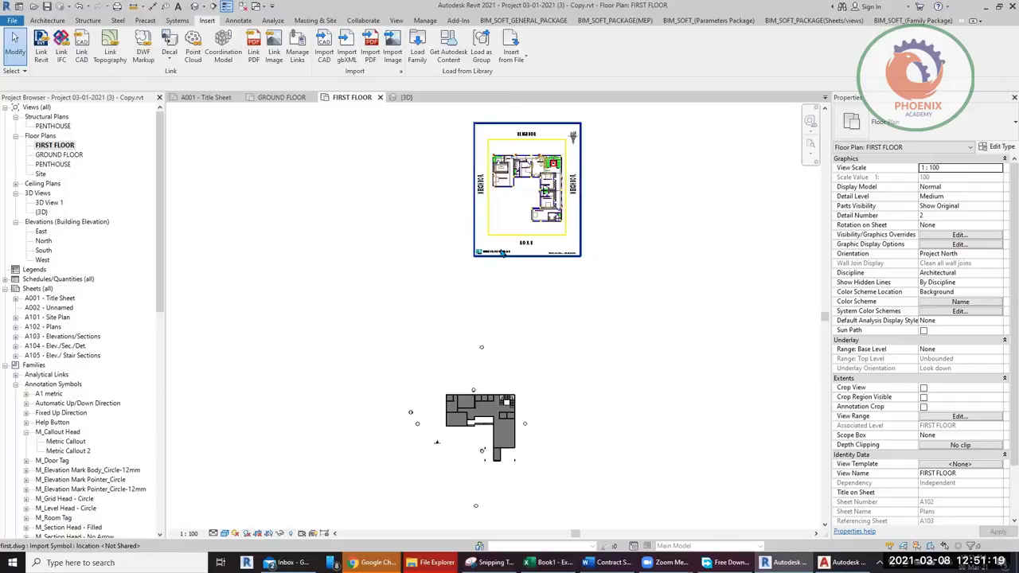
Step: Unpin the linked first.dwg and align it with the model by moving the left wing's lower-left outer corner onto the model's matching wall corner
click(474, 232)
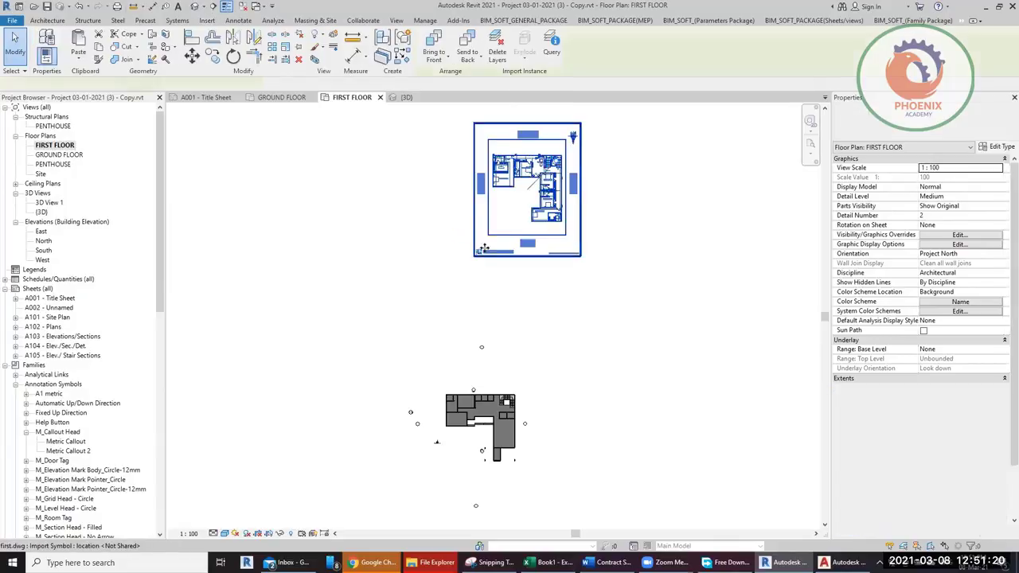
click(301, 36)
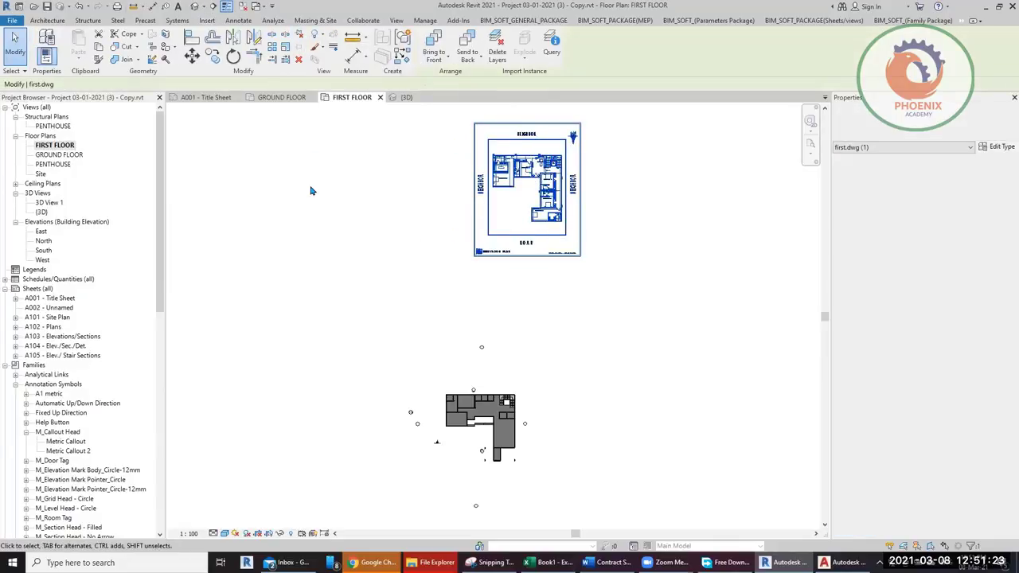
scroll(446, 219, up, 10)
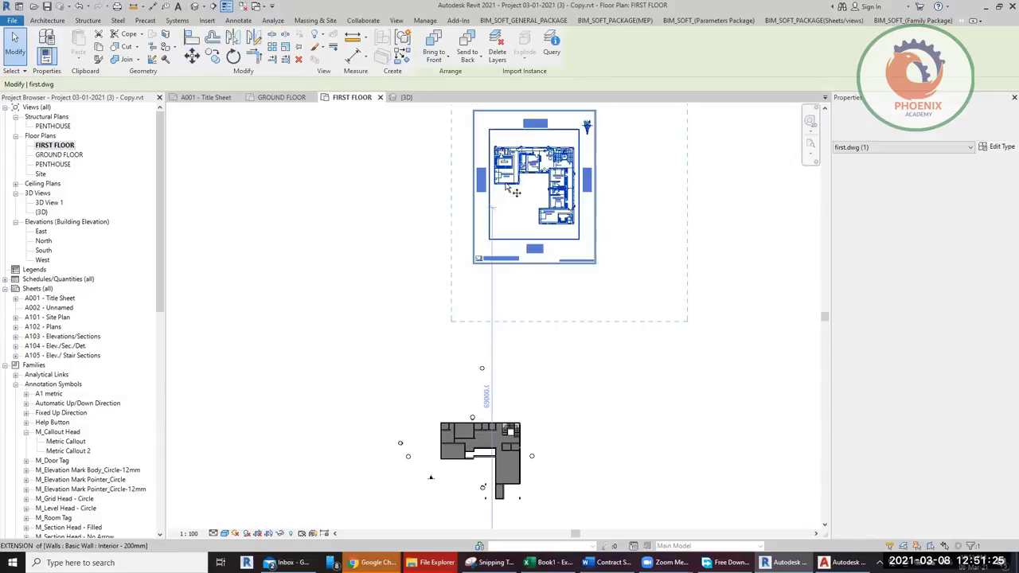
key(Escape)
key(Escape)
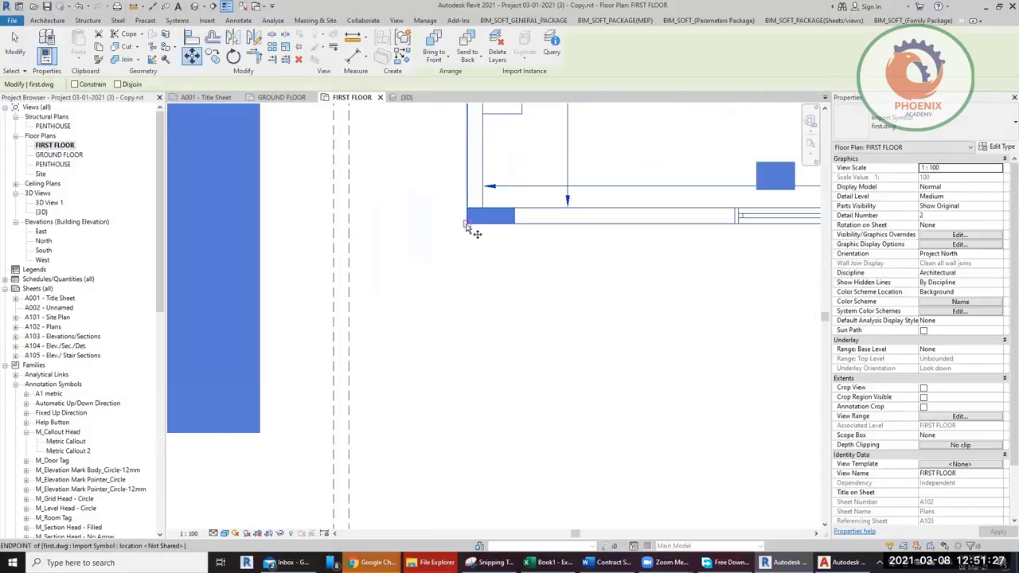
scroll(561, 179, down, 5)
scroll(561, 179, down, 5)
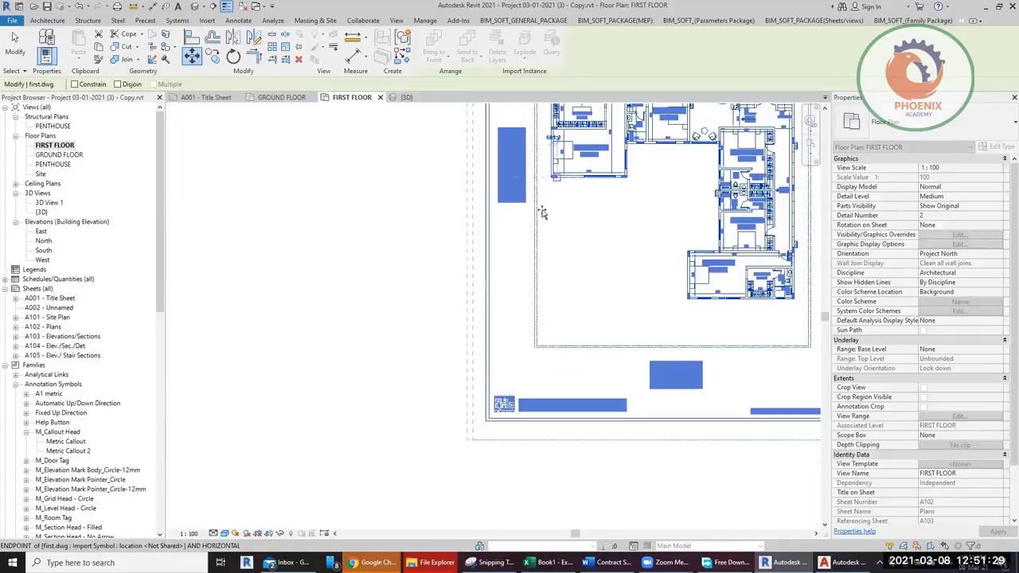
scroll(477, 329, up, 3)
scroll(529, 256, up, 6)
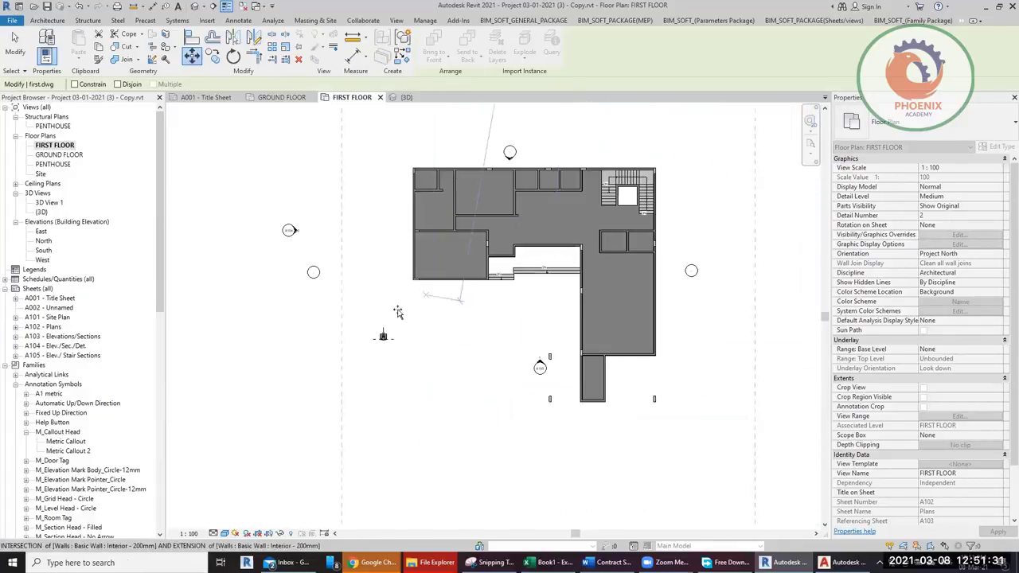
click(435, 246)
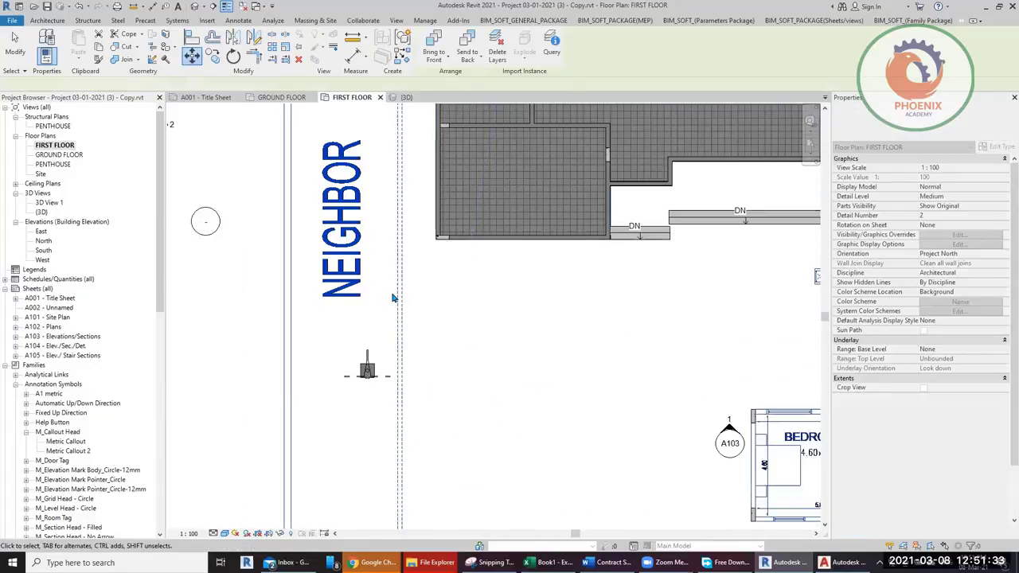
scroll(393, 296, down, 4)
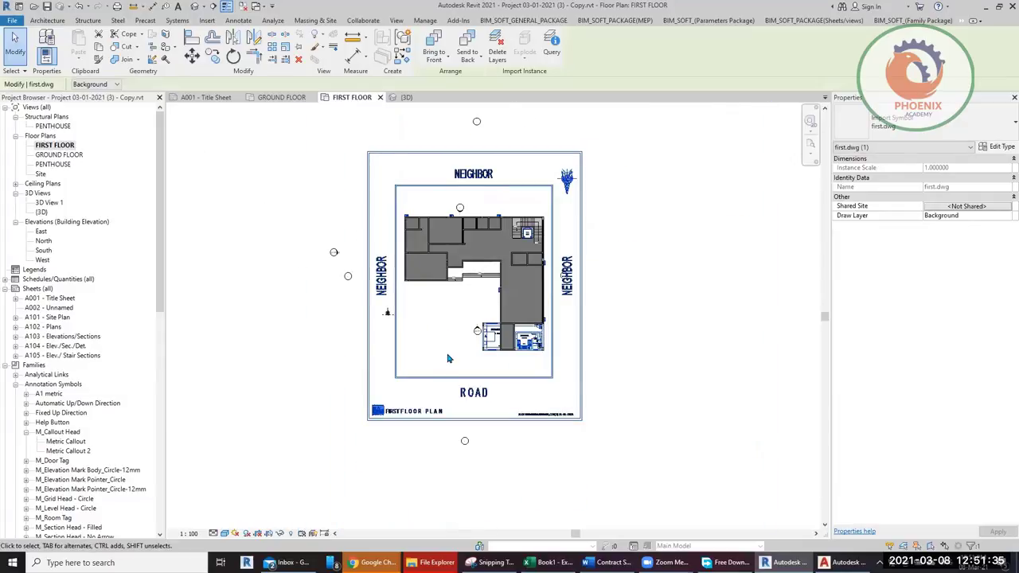
click(423, 352)
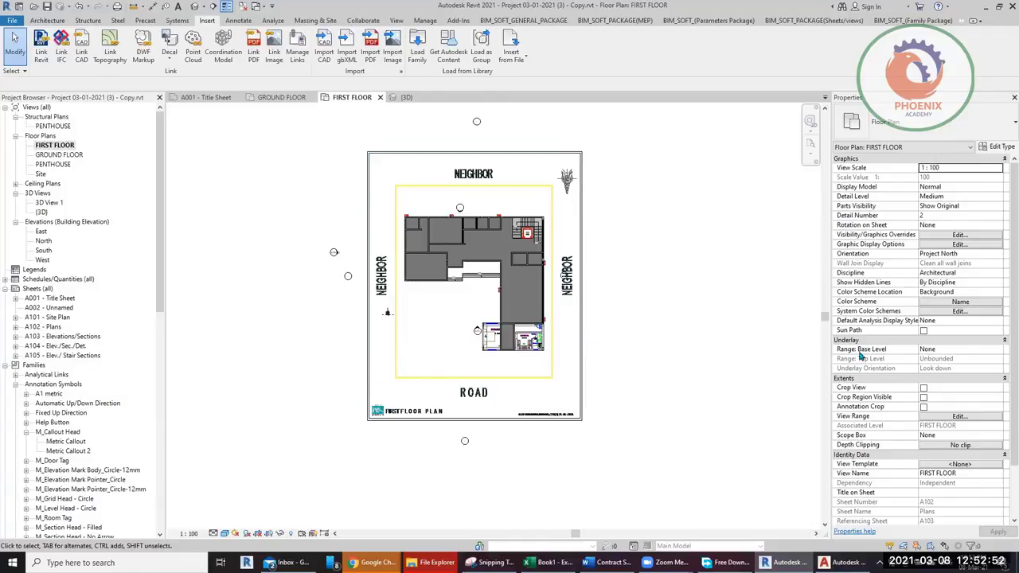
Step: Try GROUND FLOOR as the underlay base level of the FIRST FLOOR view and return the setting to None
click(997, 353)
click(952, 366)
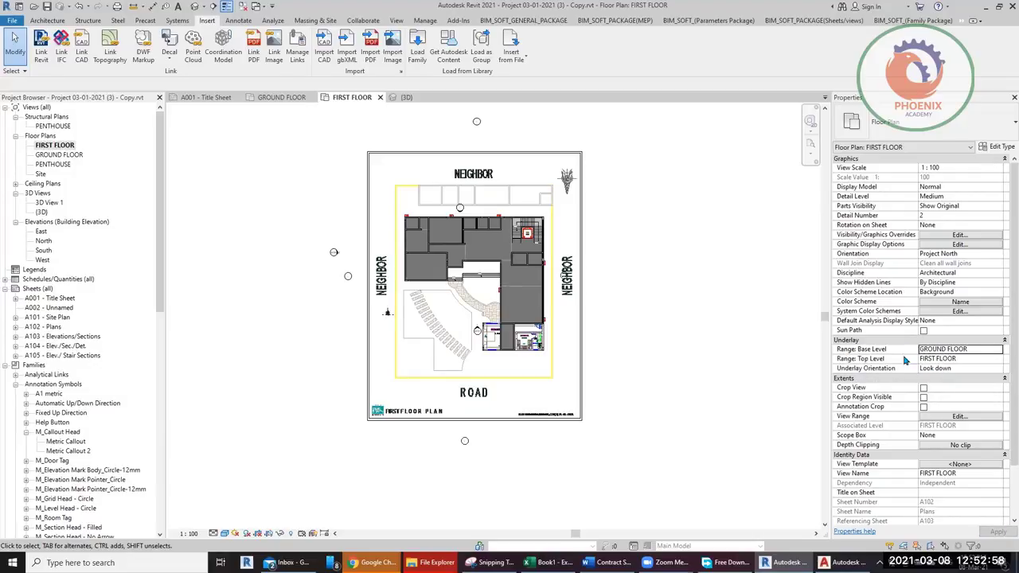
click(998, 352)
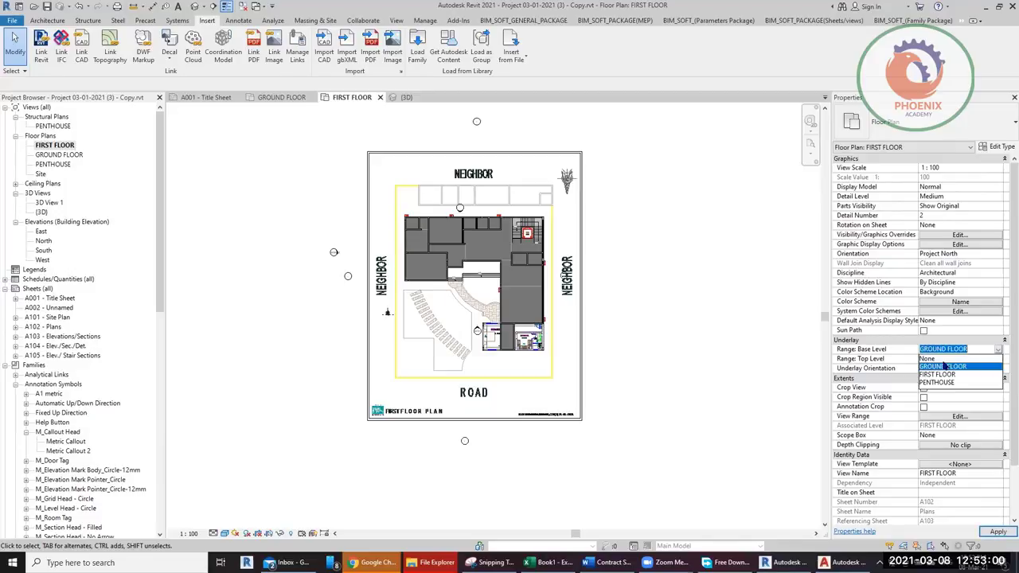
click(933, 358)
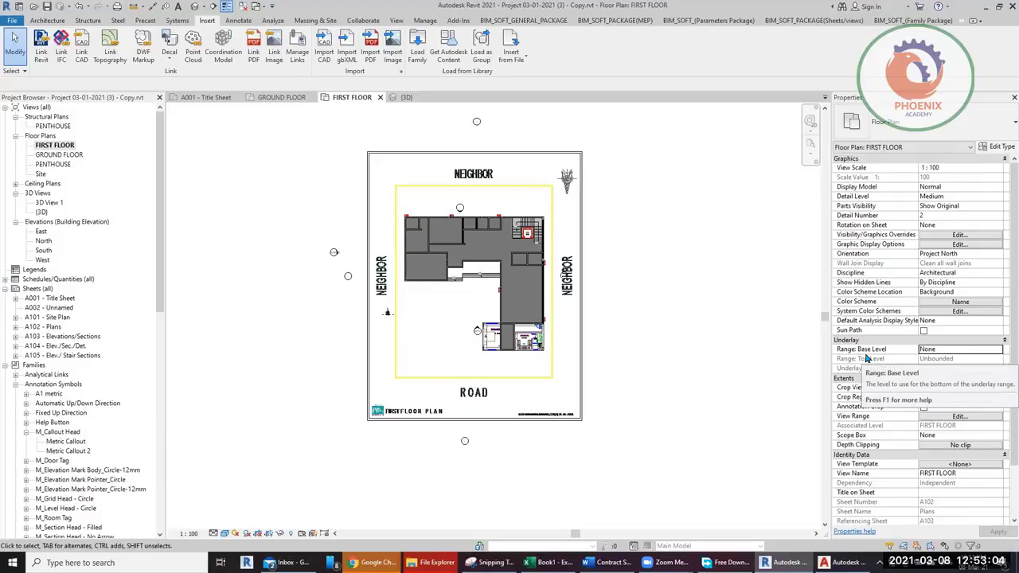
mouse_move(867, 359)
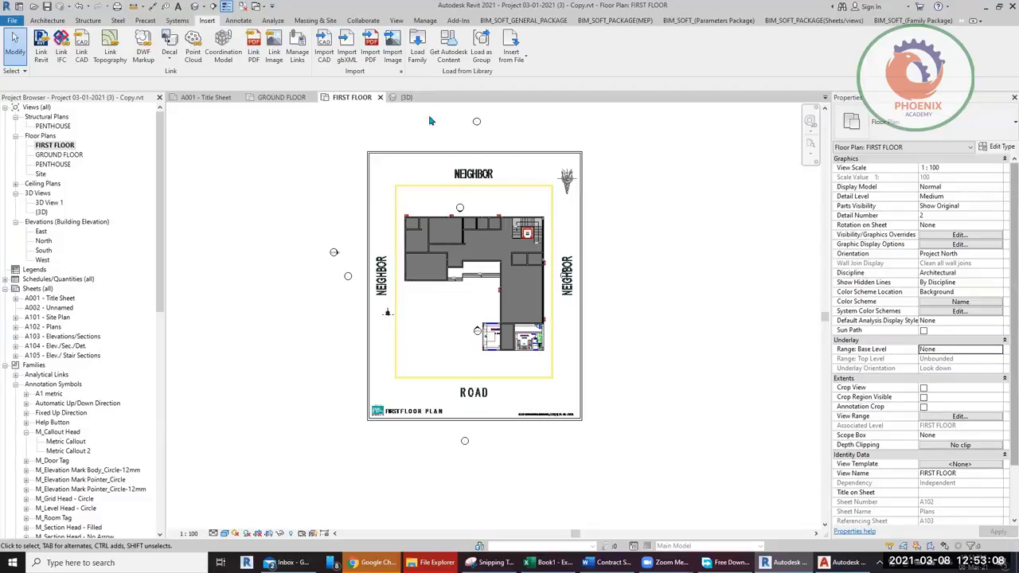
Step: Set the Draw Layer of the linked first.dwg to Foreground in the FIRST FLOOR view
click(472, 393)
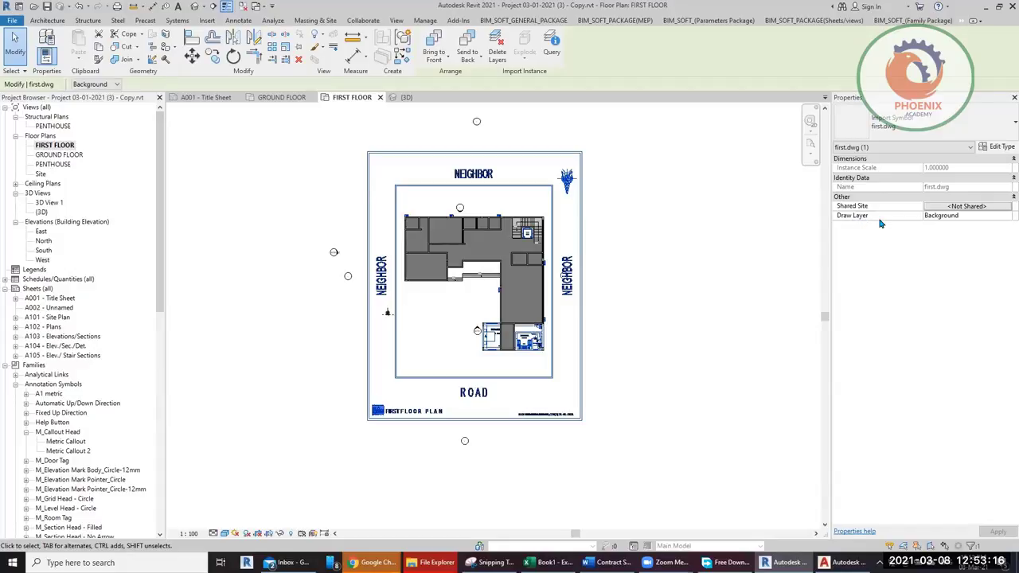
click(1004, 216)
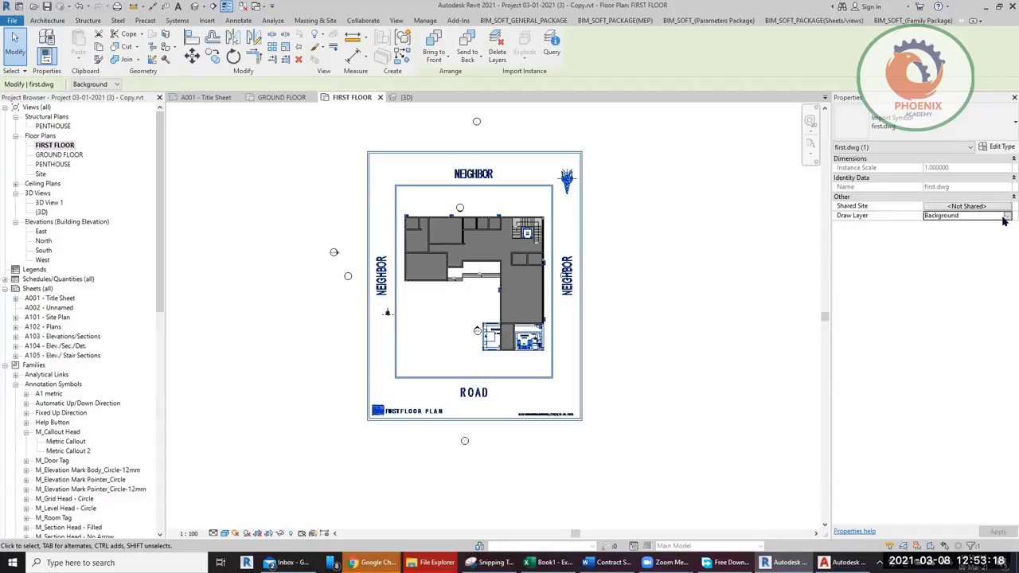
click(1006, 216)
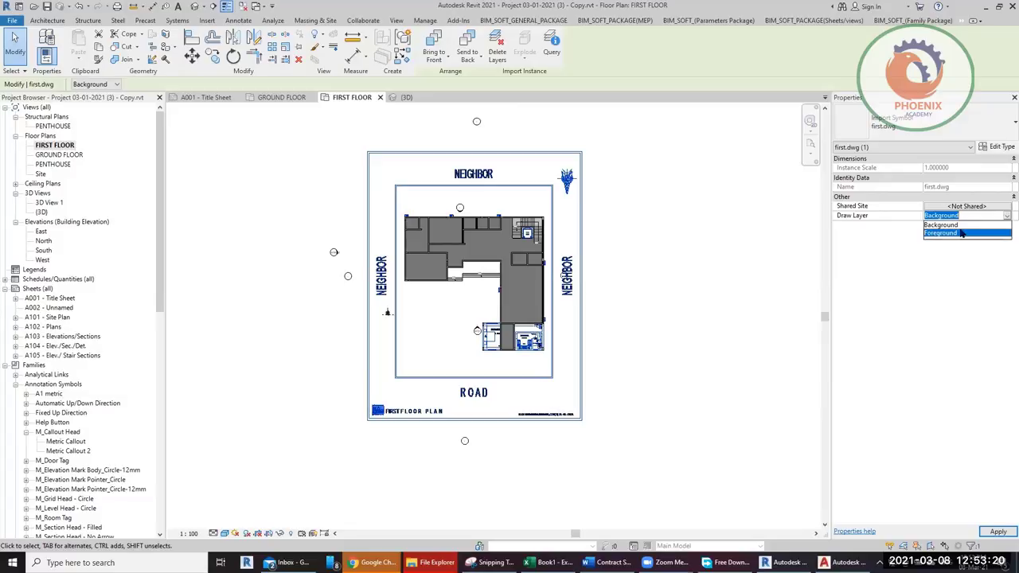
click(961, 232)
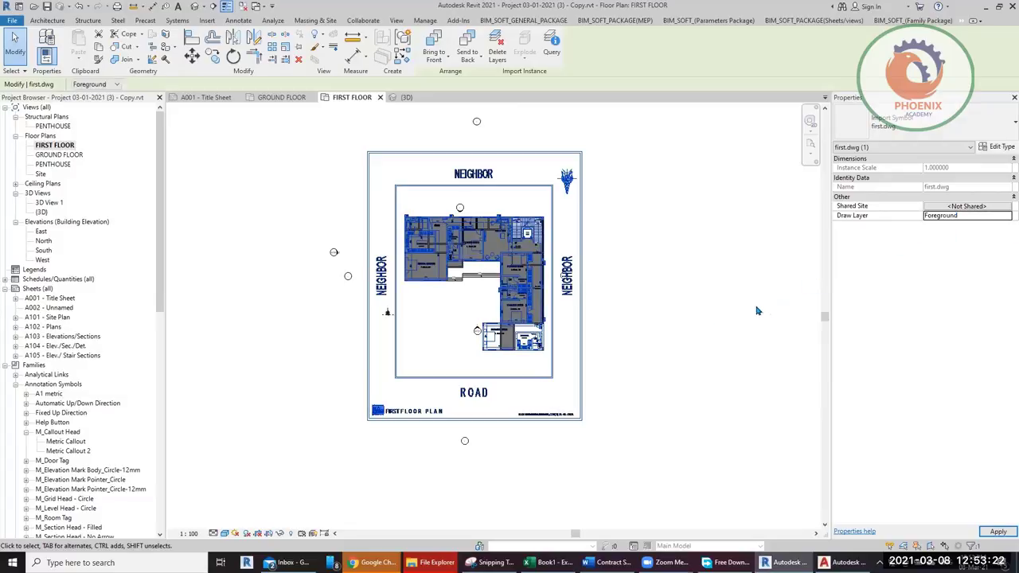
scroll(438, 270, up, 1)
scroll(441, 269, up, 4)
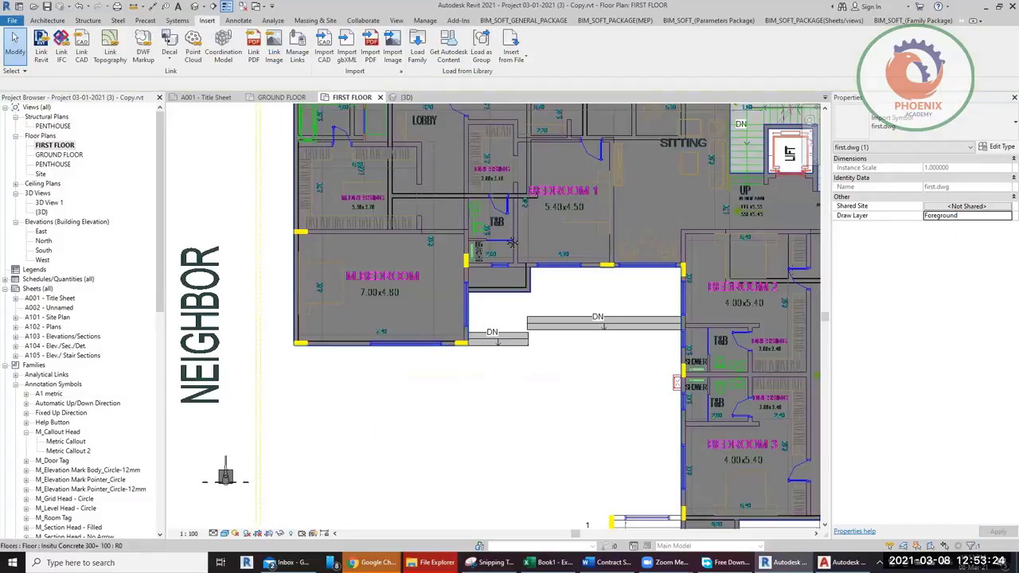
key(Escape)
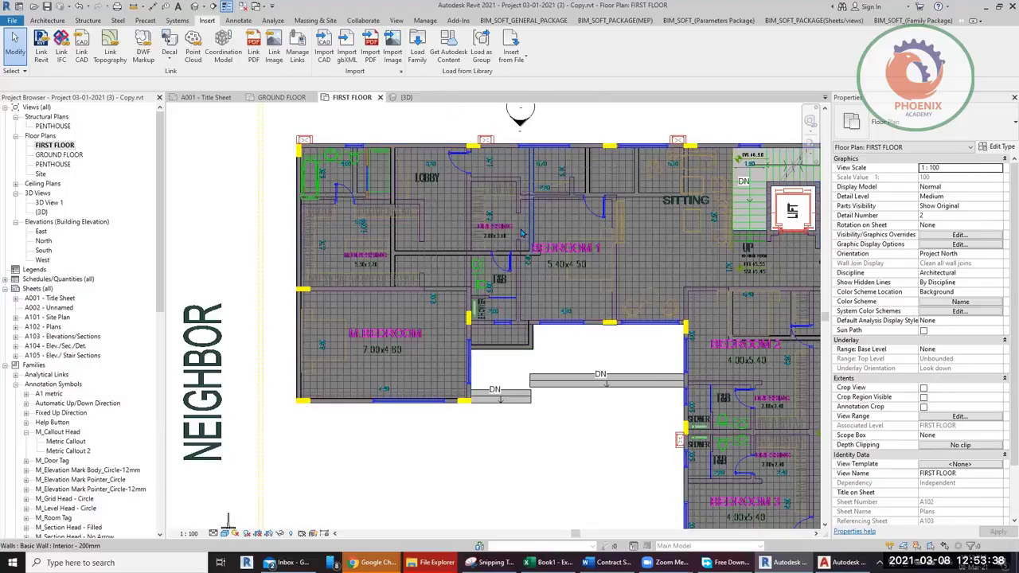
Step: Copy the linked first.dwg horizontally to the empty area left of the model as an unobstructed reference plan
scroll(472, 323, down, 4)
click(472, 323)
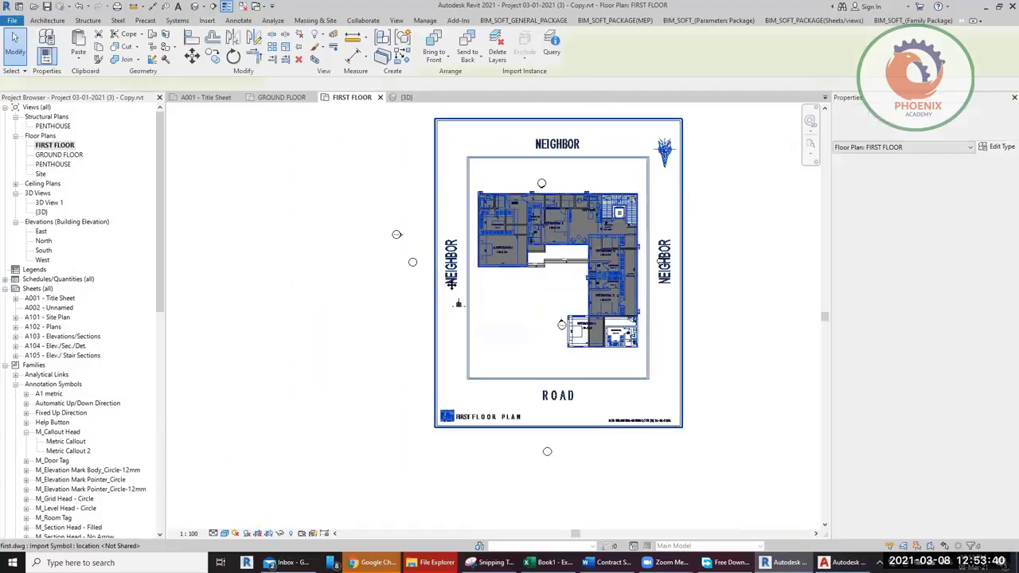
middle_drag(353, 323, 462, 323)
key(c)
key(o)
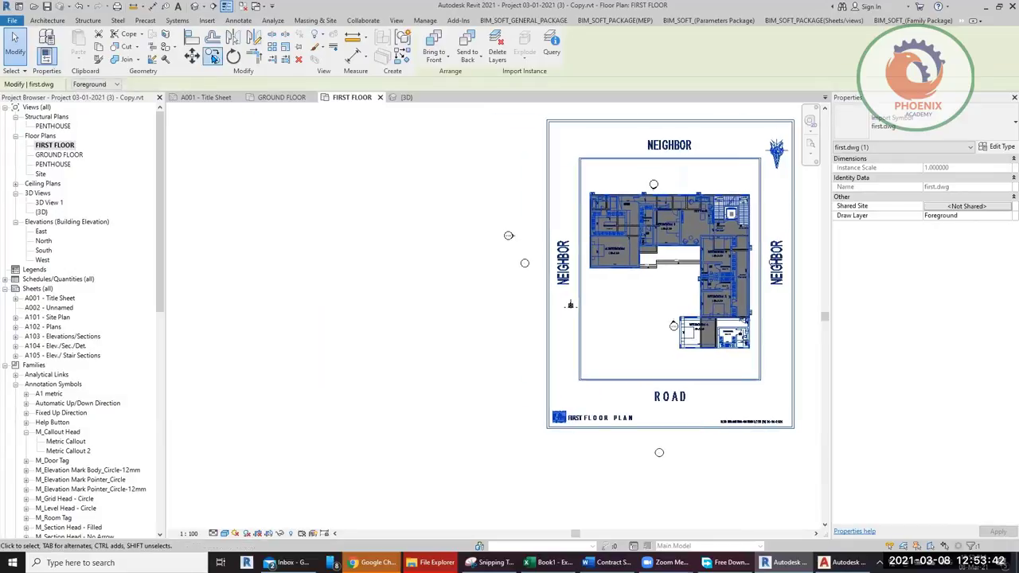
click(643, 326)
click(340, 321)
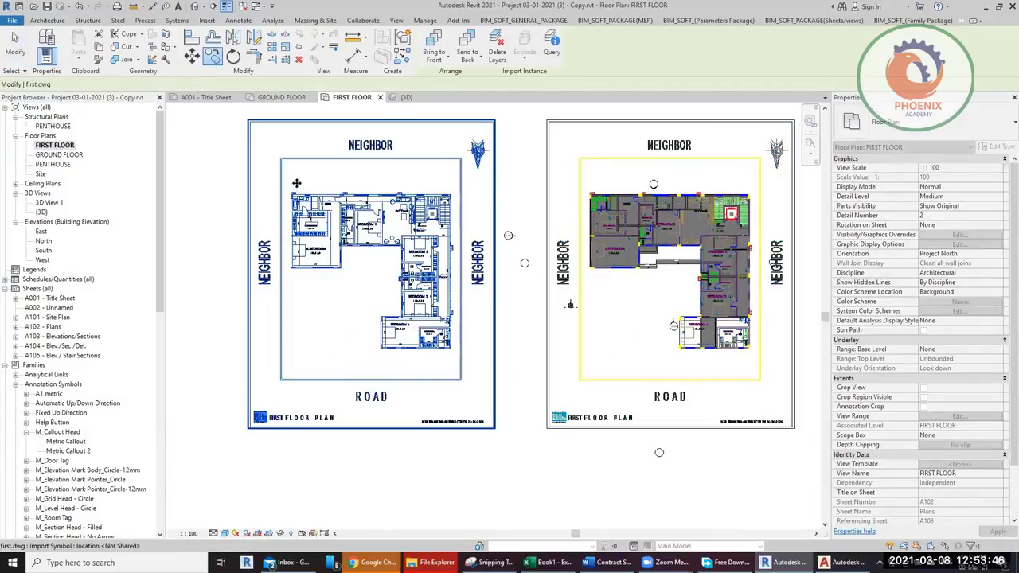
scroll(334, 318, up, 5)
scroll(315, 243, up, 2)
key(Escape)
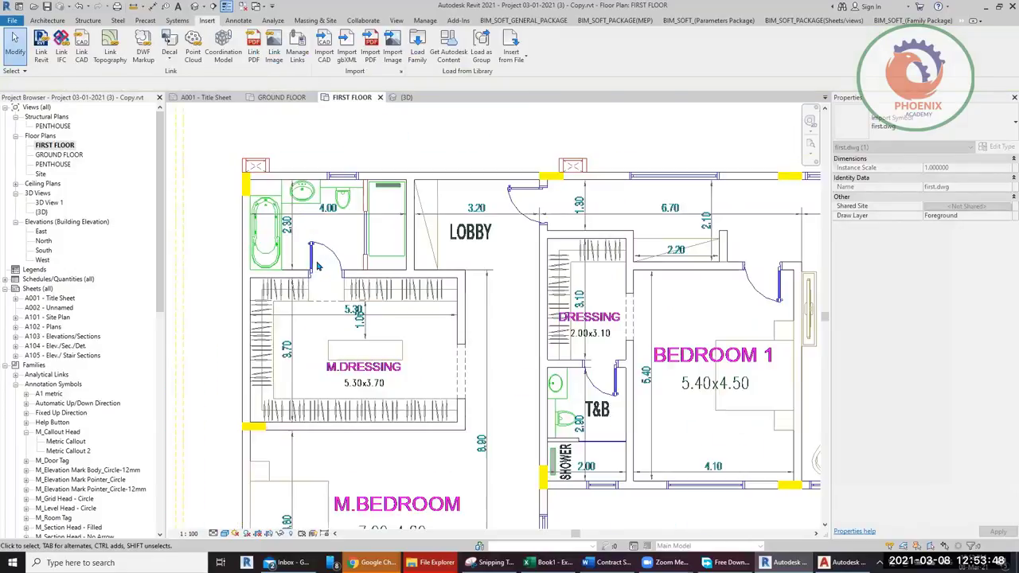
Step: Move the horizontal wall between the master bathroom and M.DRESSING down 300 mm to match the linked plan
scroll(318, 263, up, 2)
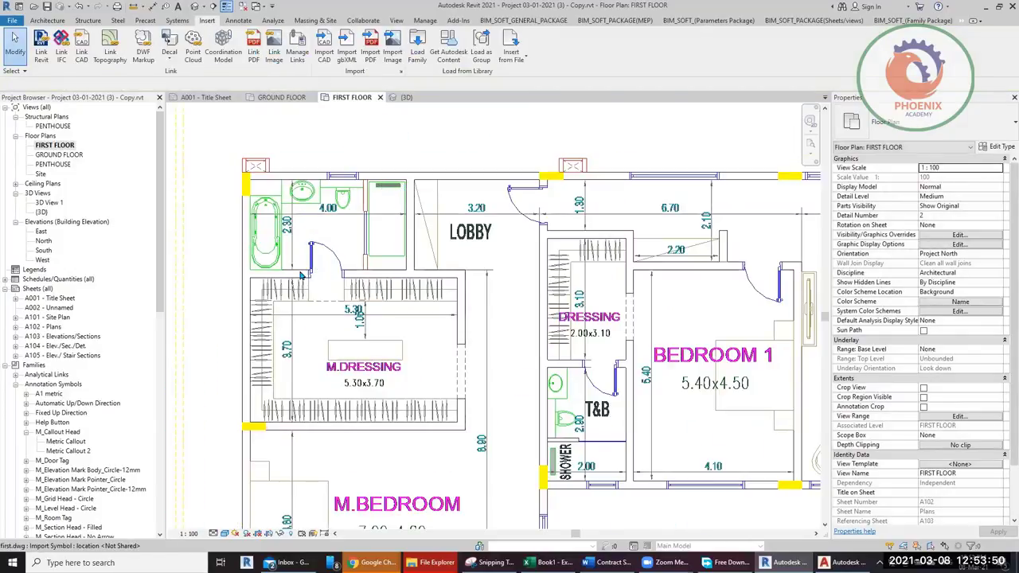
scroll(296, 280, down, 5)
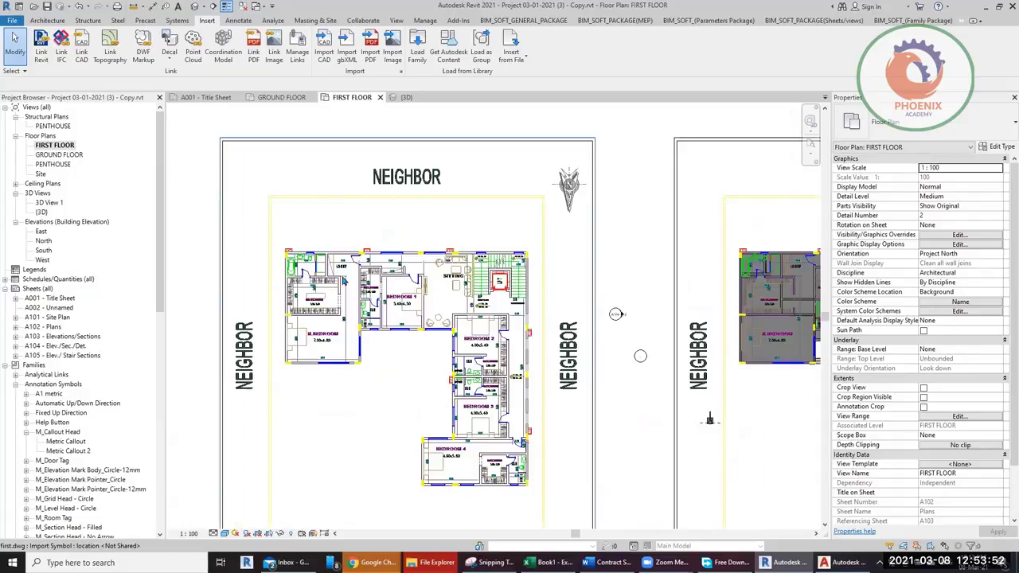
middle_drag(570, 290, 564, 283)
scroll(629, 333, up, 5)
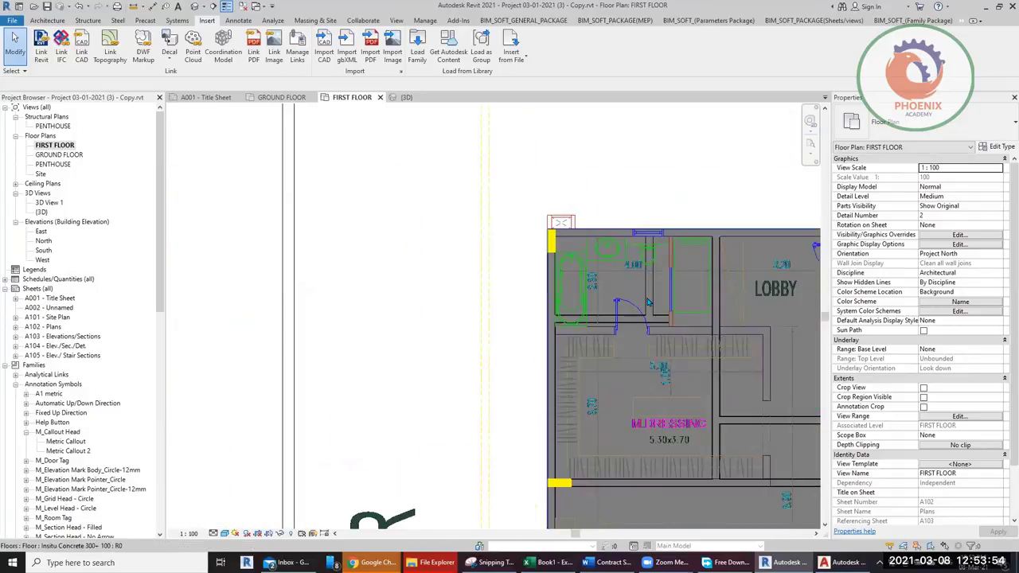
click(619, 331)
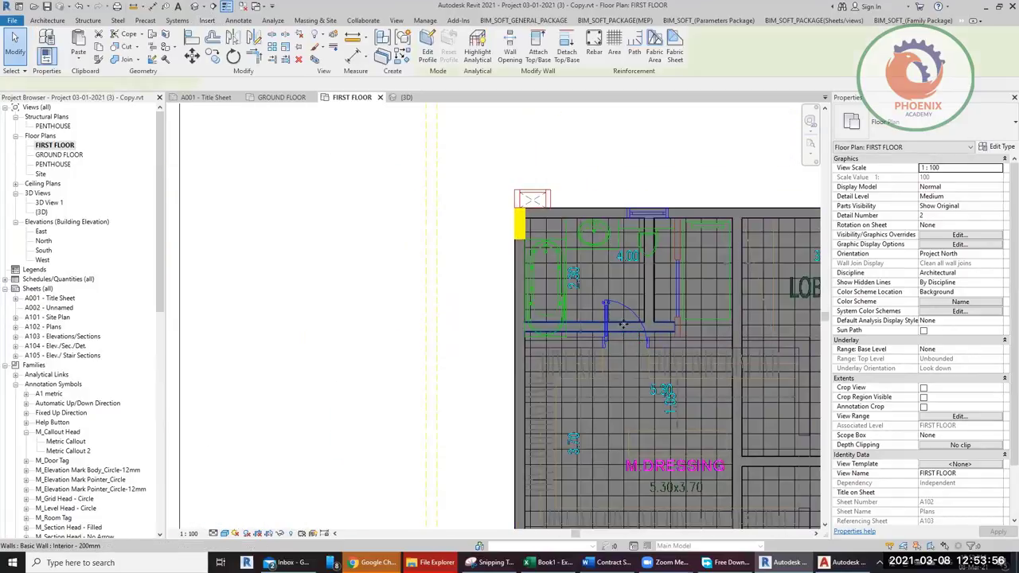
middle_drag(609, 338, 497, 349)
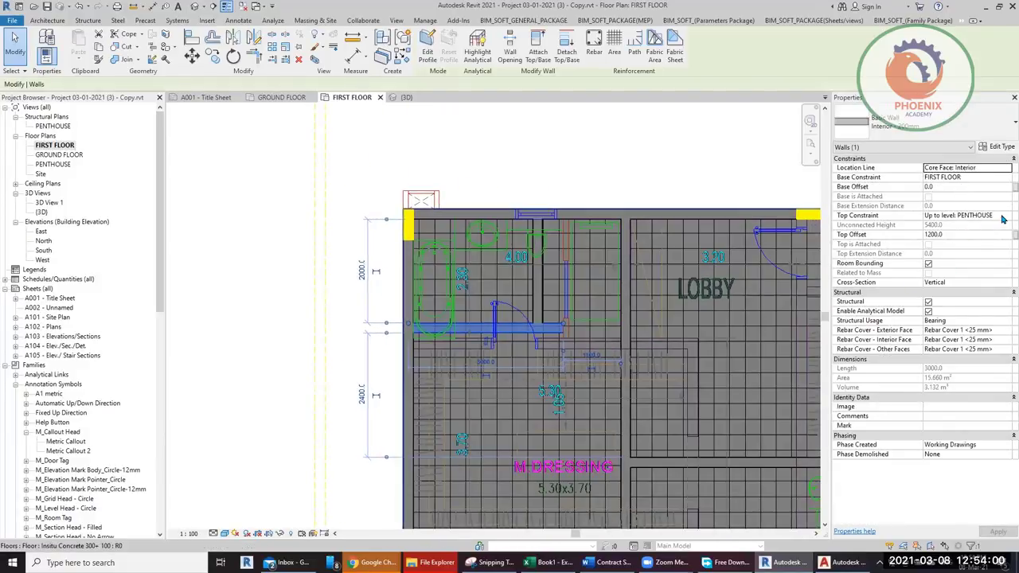
scroll(451, 309, up, 2)
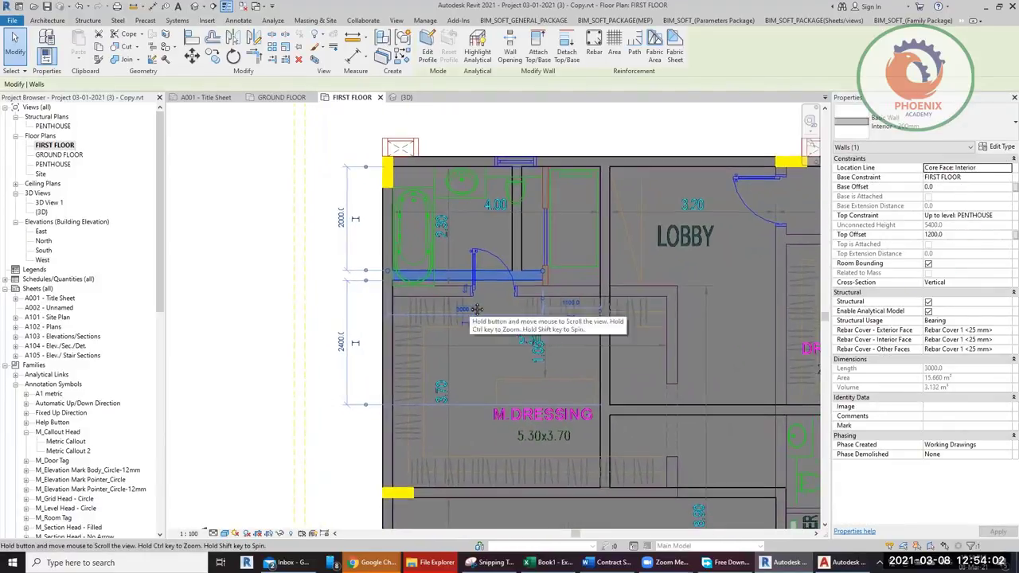
scroll(450, 309, up, 3)
key(m)
key(v)
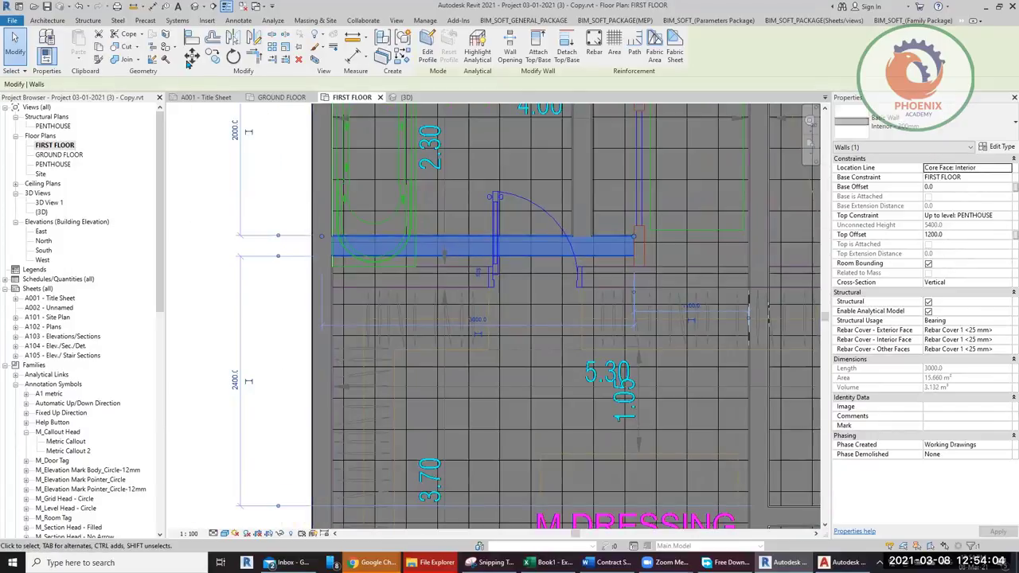
click(382, 214)
scroll(477, 263, up, 3)
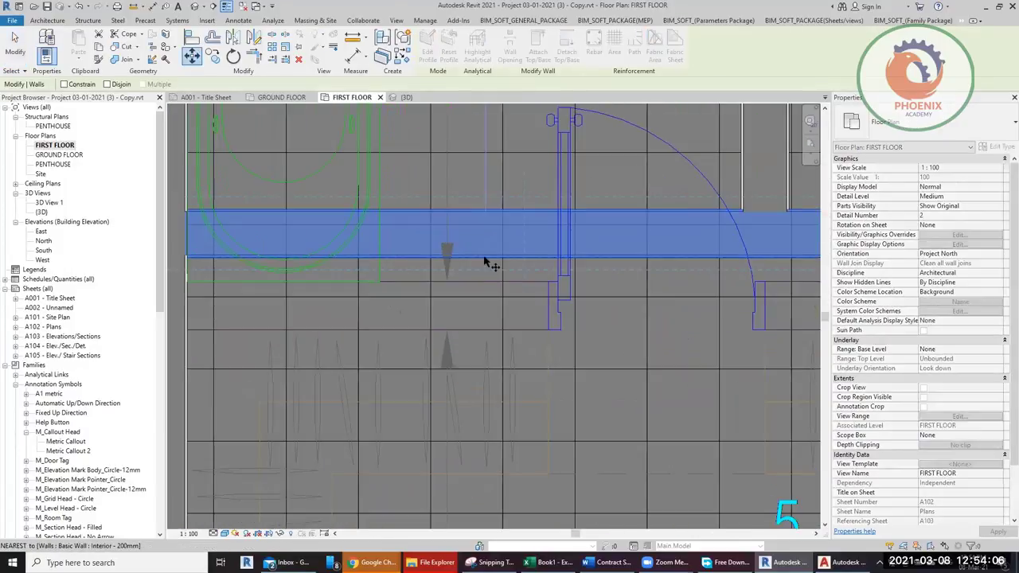
click(417, 321)
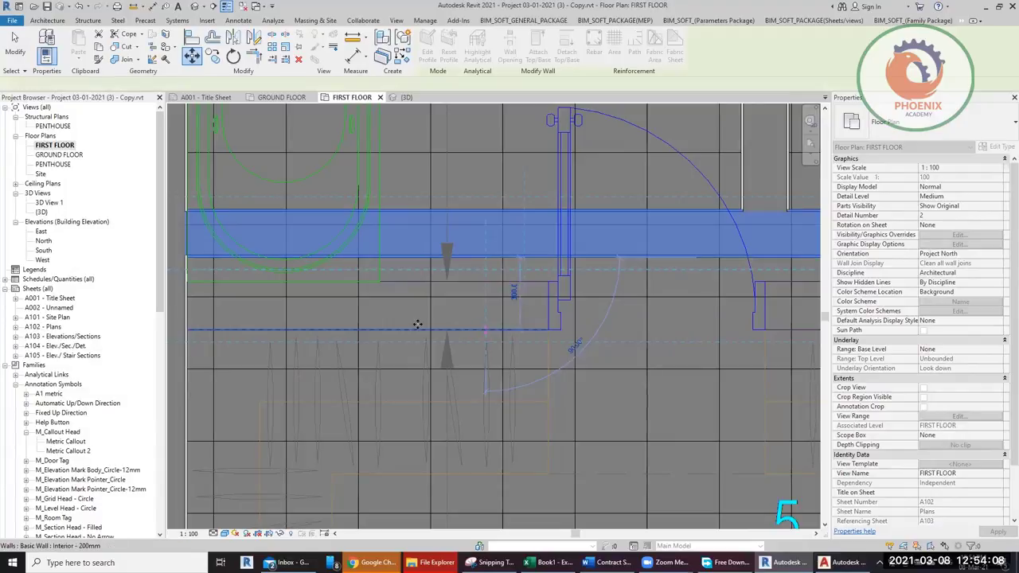
scroll(416, 320, down, 4)
scroll(406, 332, up, 3)
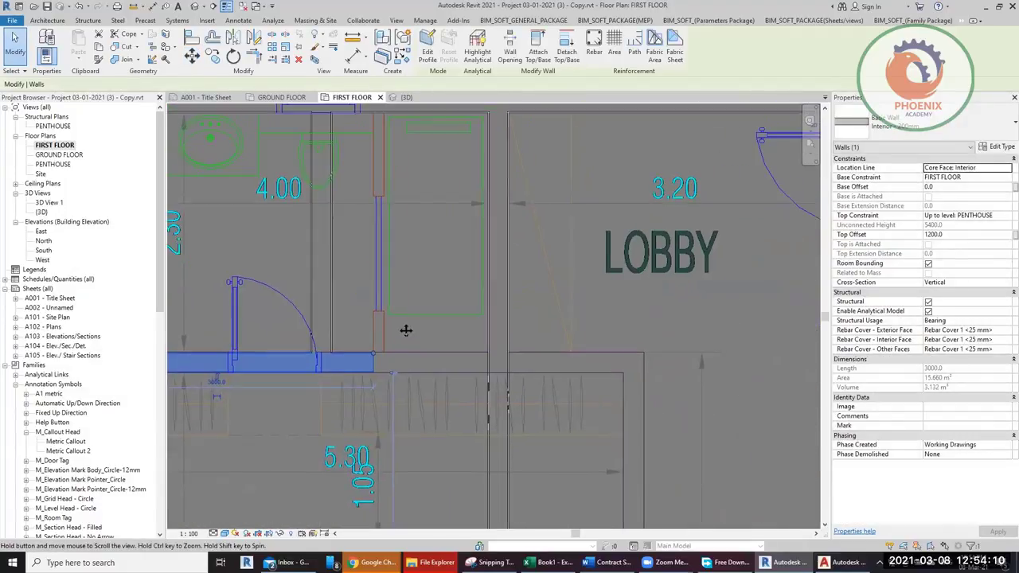
Step: Compare the master bathroom and lobby wall layout in the copied plan with the model's walls
mouse_move(405, 332)
middle_down()
mouse_move(464, 332)
mouse_move(445, 342)
middle_up()
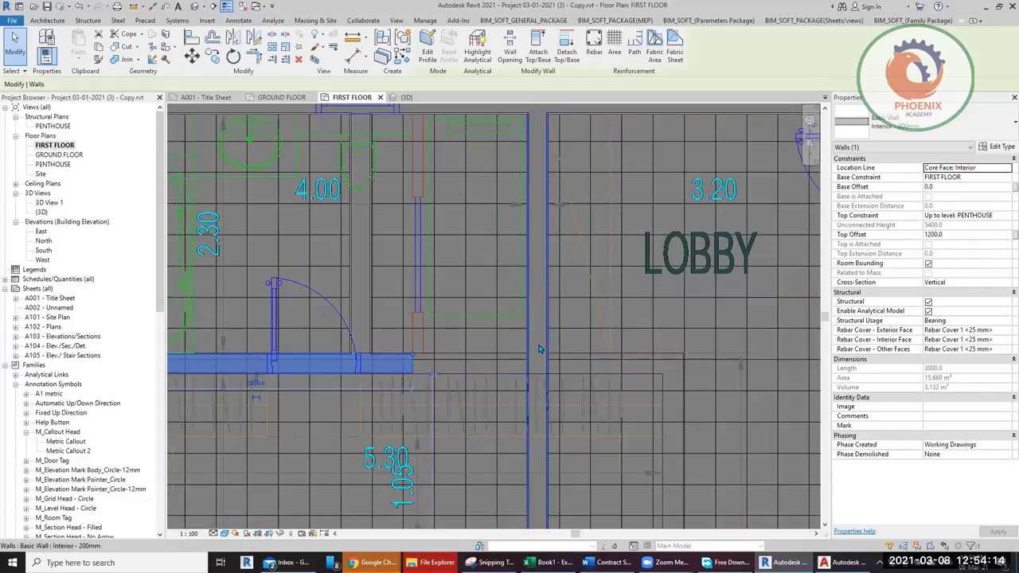
scroll(540, 350, down, 3)
scroll(539, 351, down, 2)
middle_drag(380, 347, 698, 346)
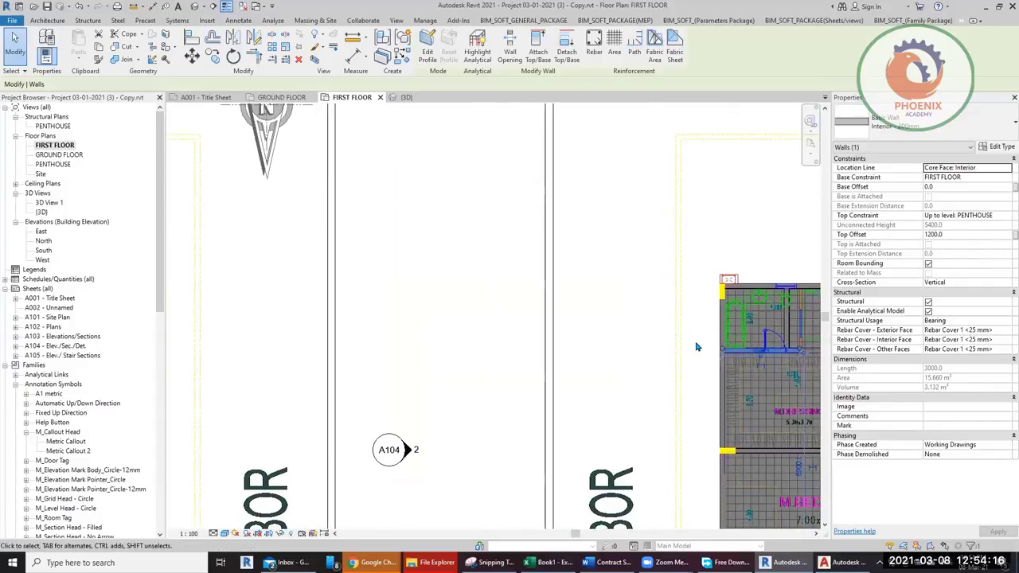
scroll(432, 333, down, 3)
scroll(367, 313, up, 5)
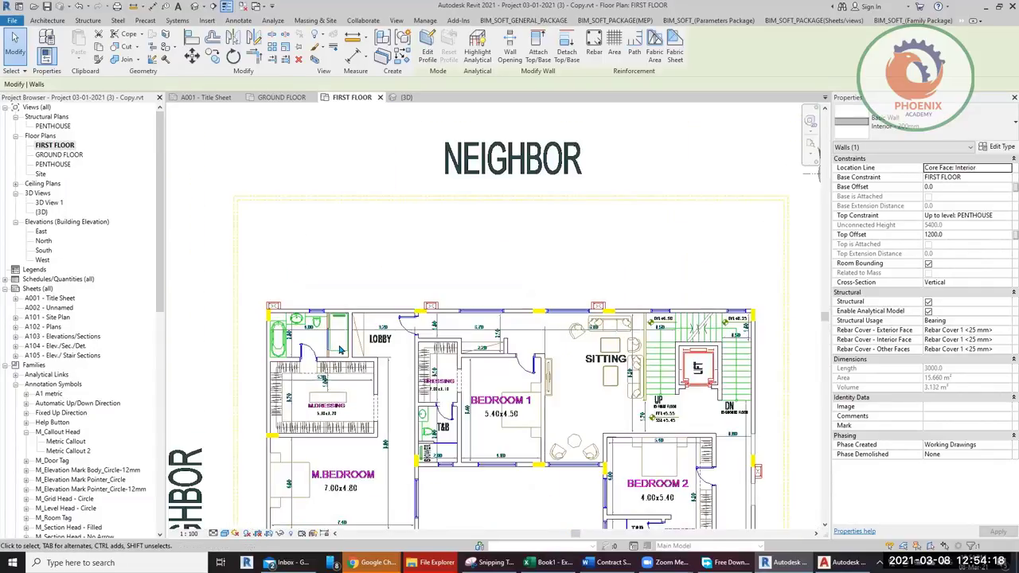
scroll(367, 313, down, 3)
scroll(477, 366, up, 2)
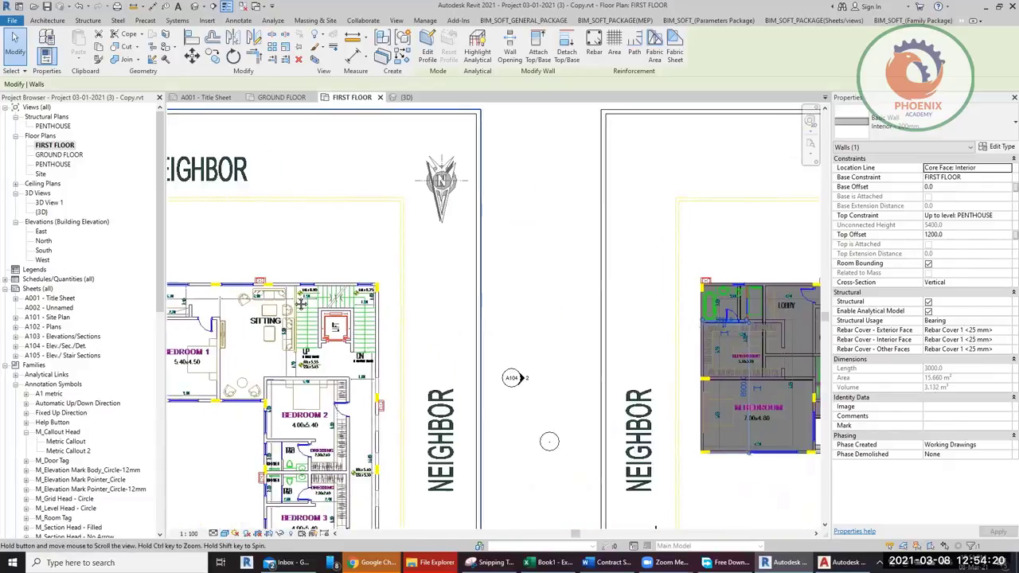
scroll(641, 293, up, 6)
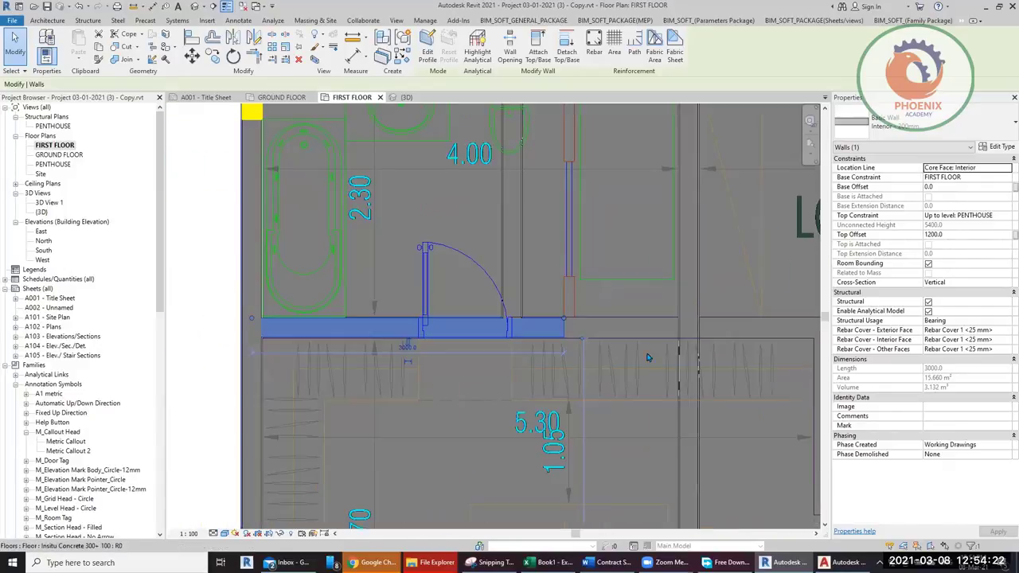
middle_drag(641, 293, 593, 220)
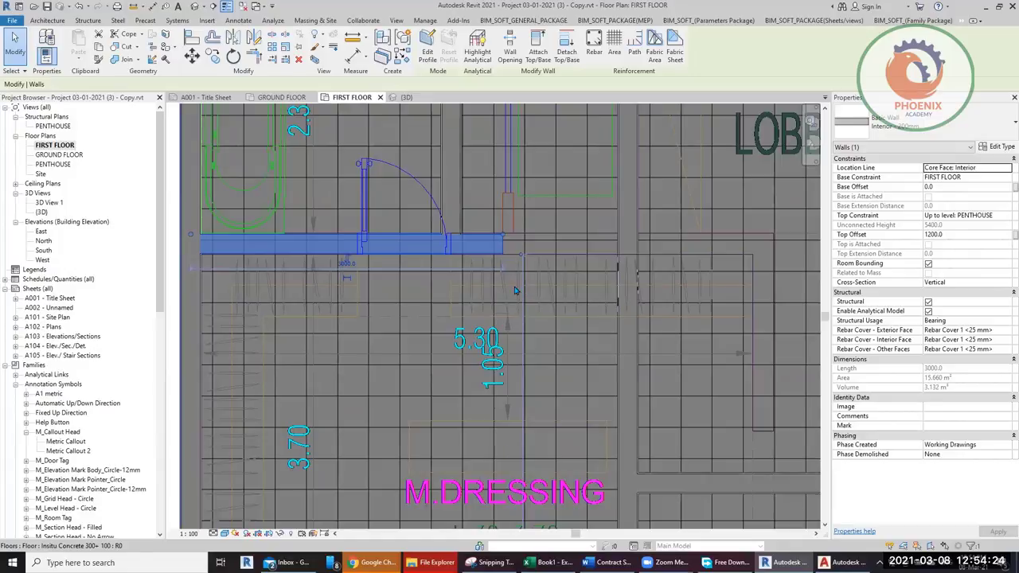
Step: Trim the bathroom's lower wall and the vertical wall beside the lobby to a corner, unjoining the conflicting elements
key(Escape)
drag(479, 250, 628, 187)
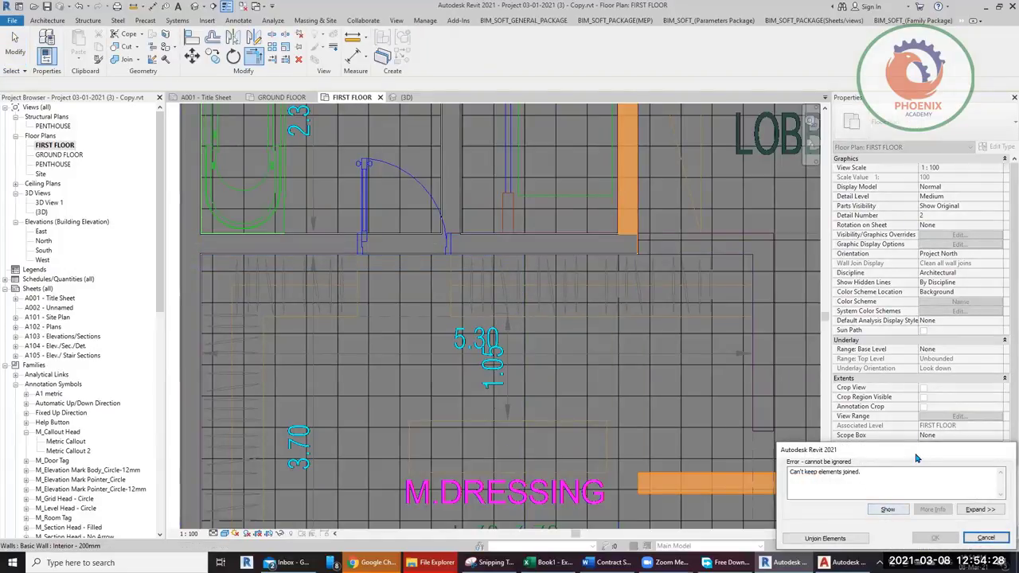
drag(916, 452, 794, 298)
click(704, 379)
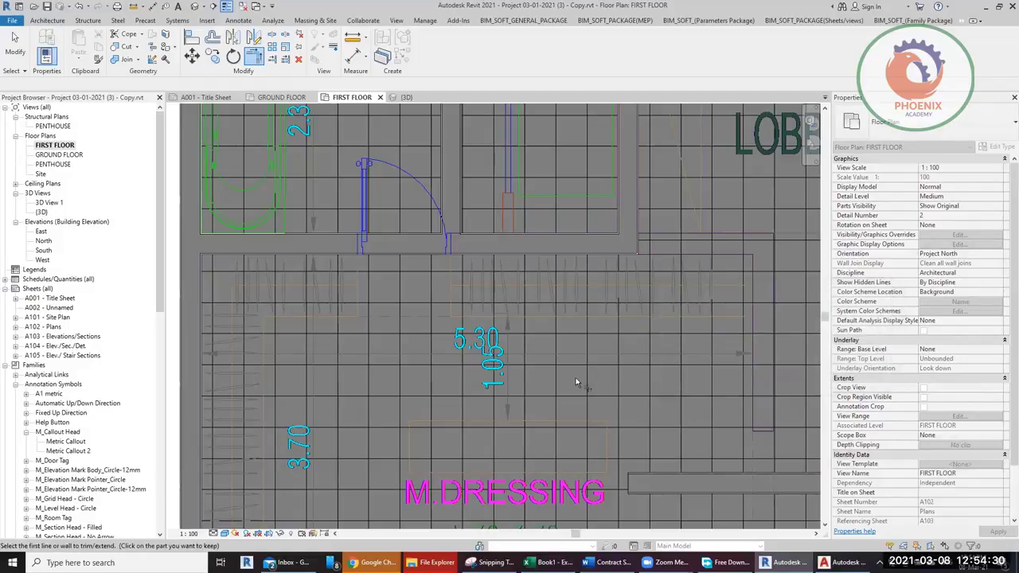
scroll(576, 382, down, 3)
key(t)
key(r)
key(Escape)
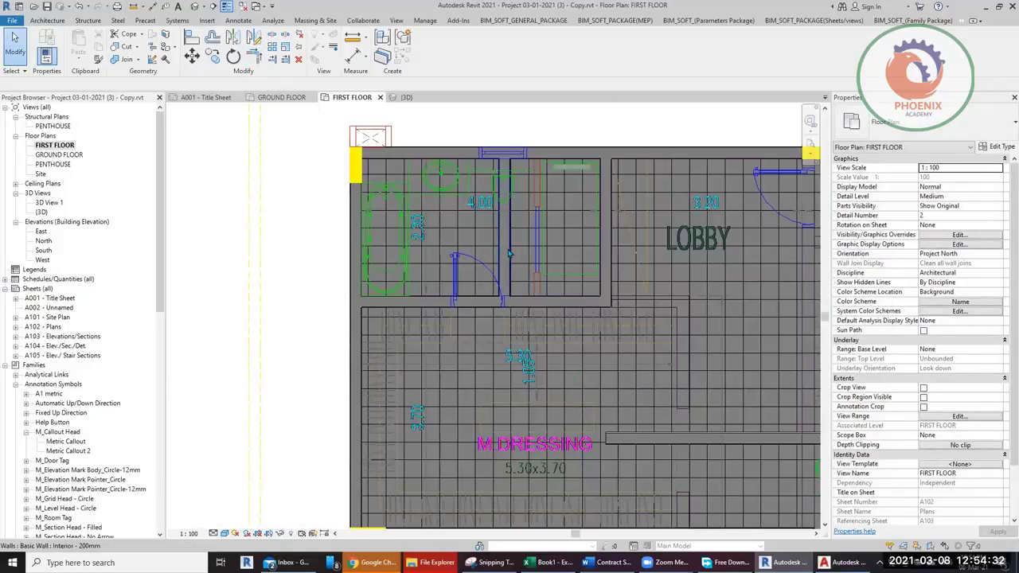
Step: Try deleting the vertical partition wall inside the master bathroom and undo the deletion
click(495, 244)
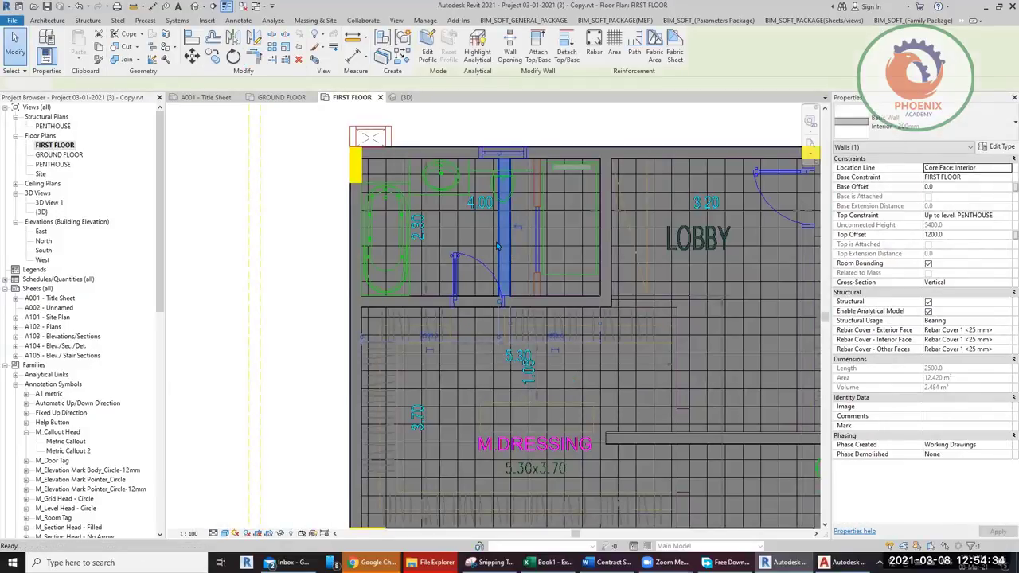
key(Delete)
key(ctrl+z)
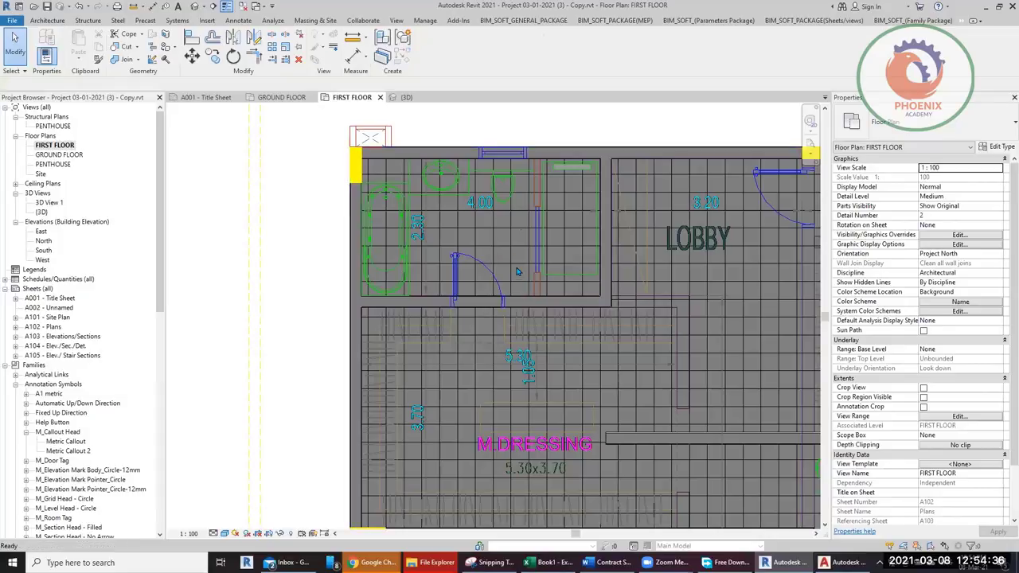
Step: Move the master bathroom's vertical partition onto the linked plan's shower partition and change its type to SH_Curtain wall
scroll(510, 240, up, 3)
click(510, 239)
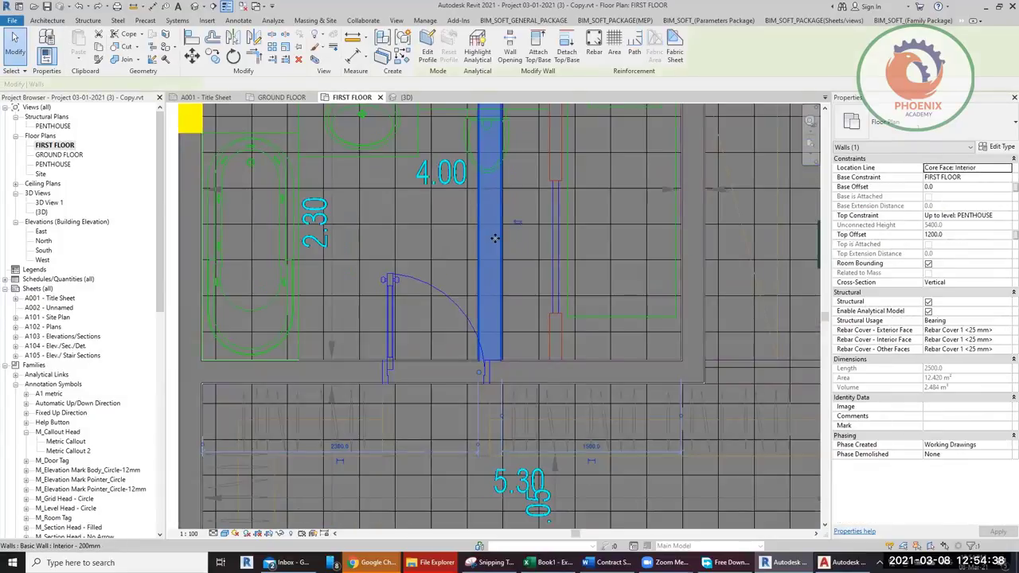
drag(563, 238, 562, 238)
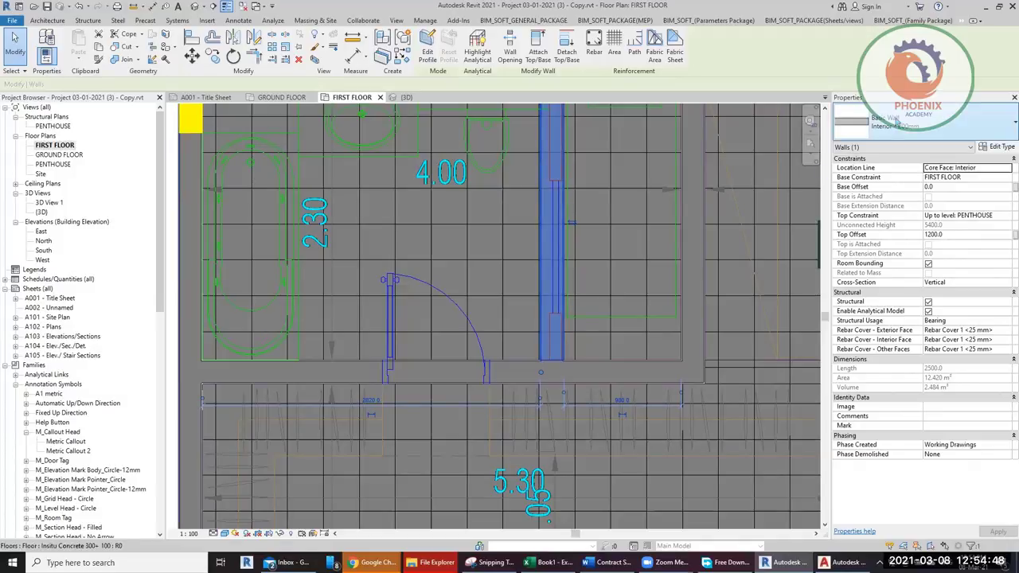
click(919, 123)
scroll(897, 256, down, 1)
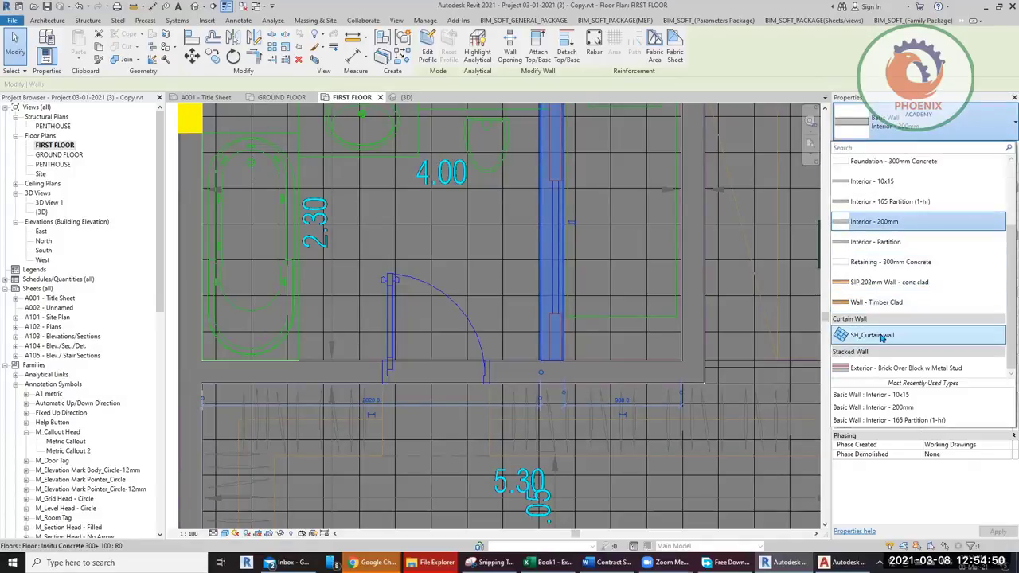
click(881, 339)
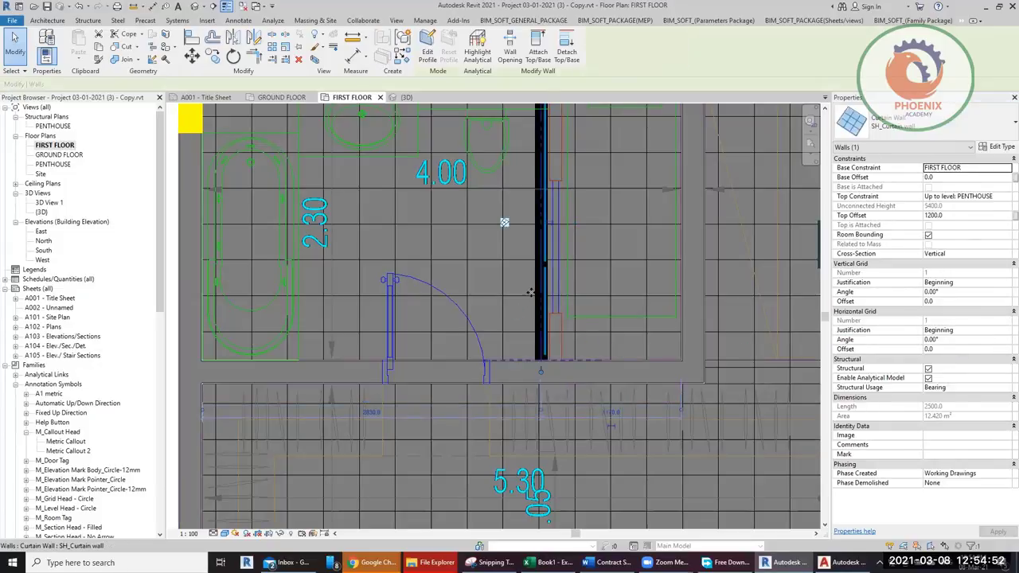
Step: Examine the master bathroom's new curtain wall and the master dressing room layout below it
scroll(561, 293, up, 3)
drag(550, 289, 573, 318)
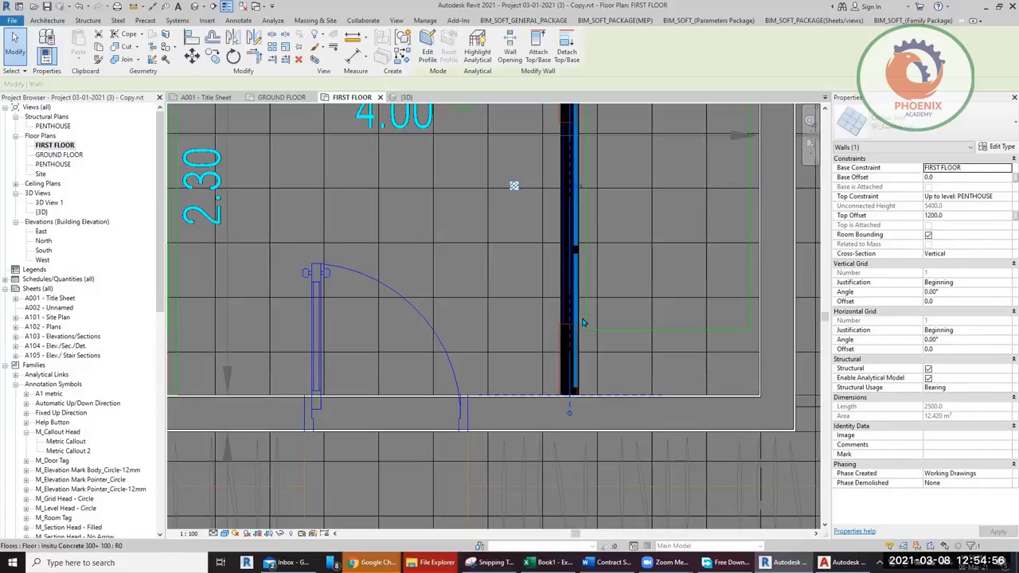
scroll(568, 317, down, 3)
scroll(569, 317, down, 2)
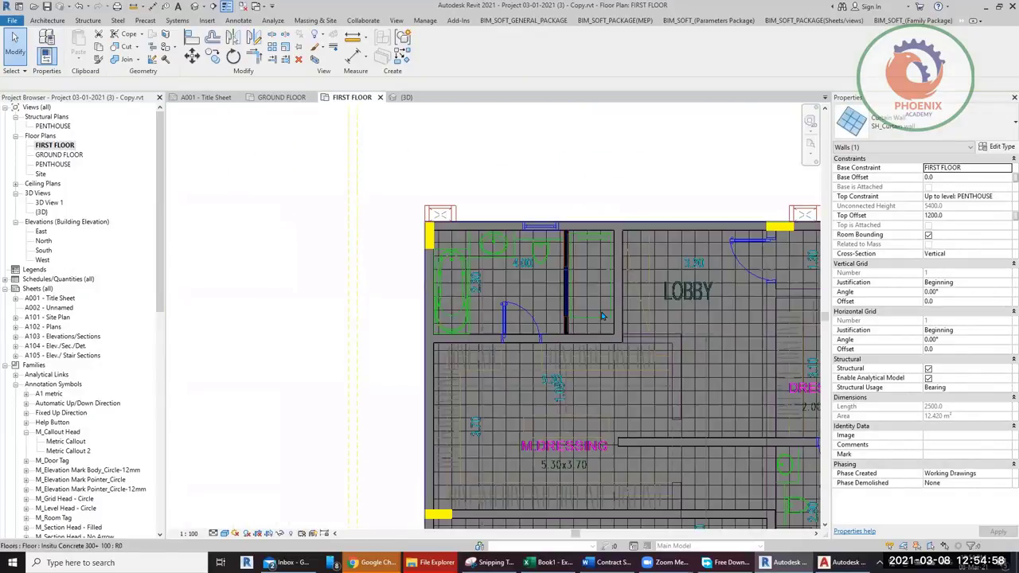
key(Escape)
middle_drag(620, 330, 535, 231)
scroll(478, 370, up, 3)
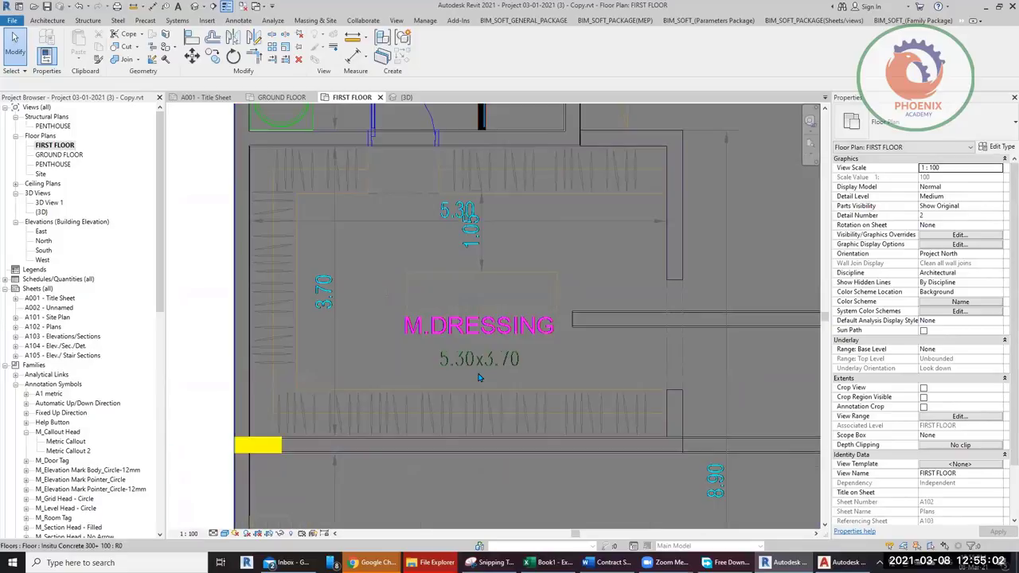
scroll(526, 326, down, 4)
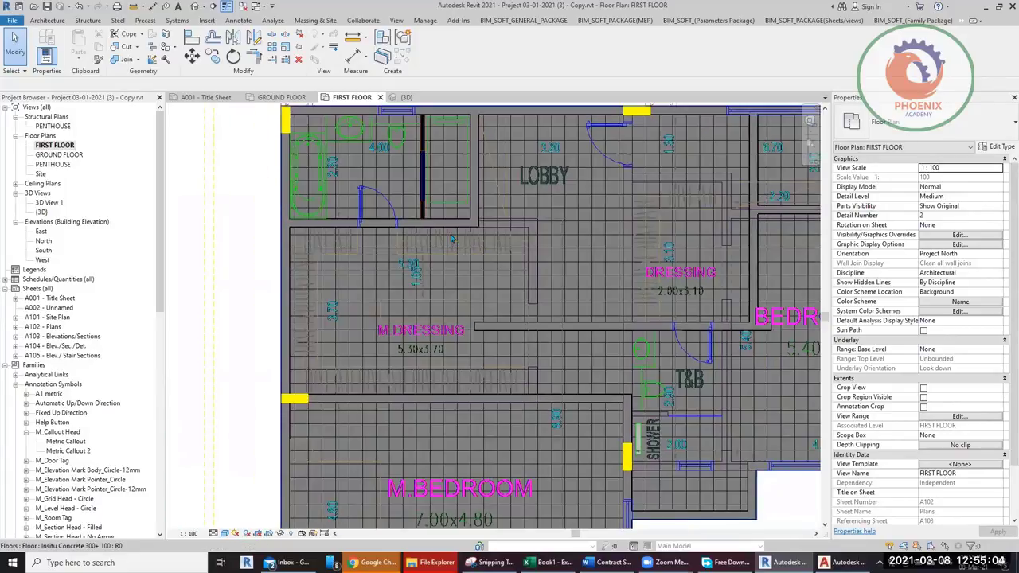
Step: Extend the end of the master bathroom's lower wall to the master dressing room's corner, making the wall 5500 mm long
click(485, 227)
scroll(522, 235, up, 3)
key(r)
key(s)
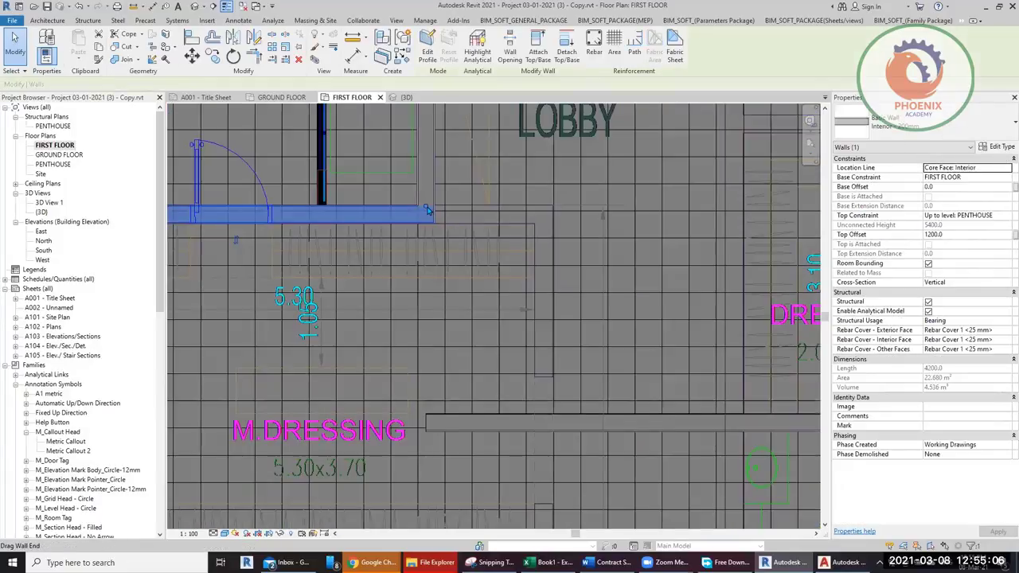
click(434, 206)
key(Escape)
key(Escape)
click(540, 213)
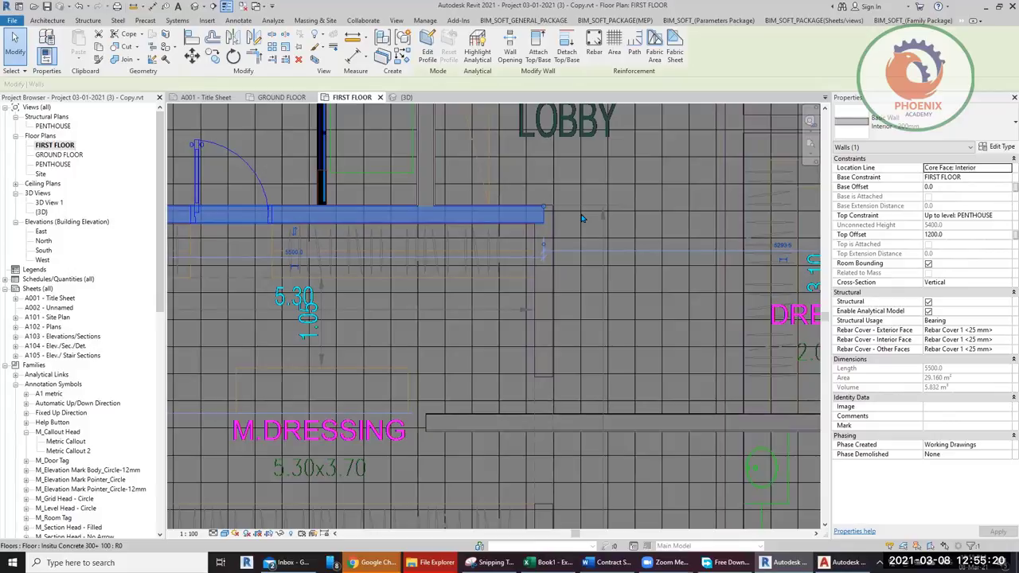
Step: Delete all walls above the first floor level in the 3D model and return to the FIRST FLOOR plan
click(197, 6)
click(761, 187)
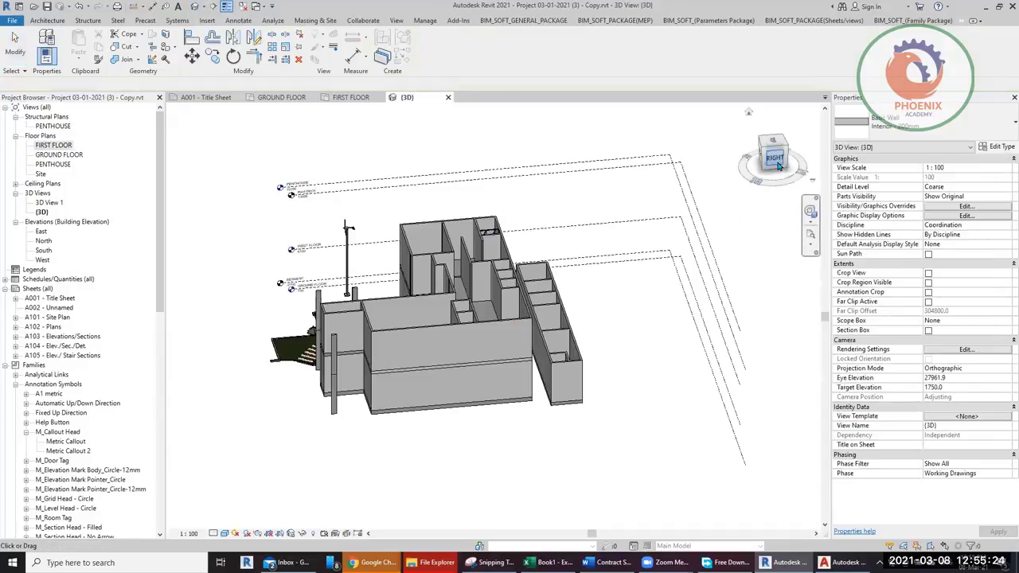
scroll(557, 318, up, 3)
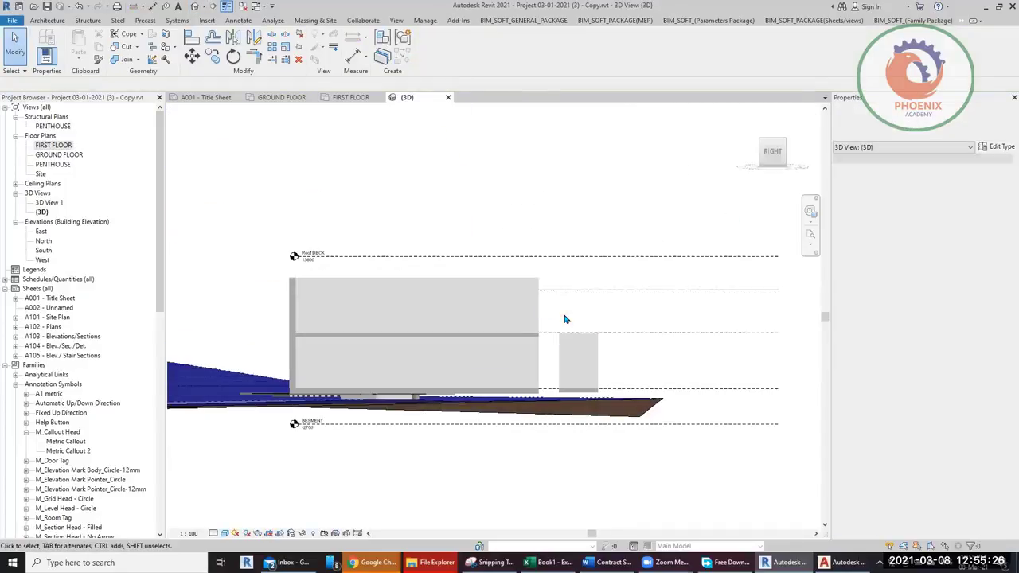
click(259, 310)
key(Delete)
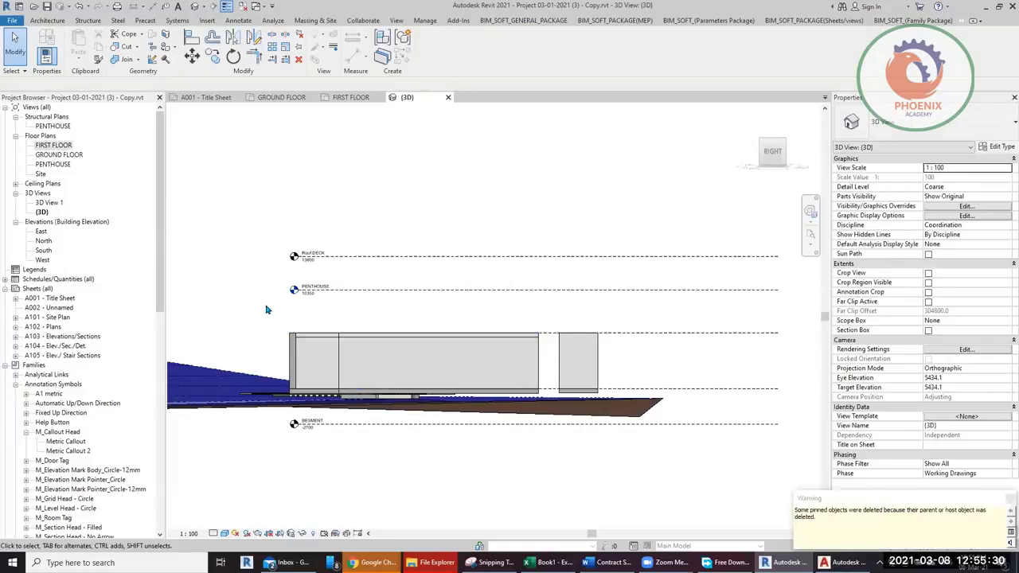
shift+middle_drag(374, 306, 450, 413)
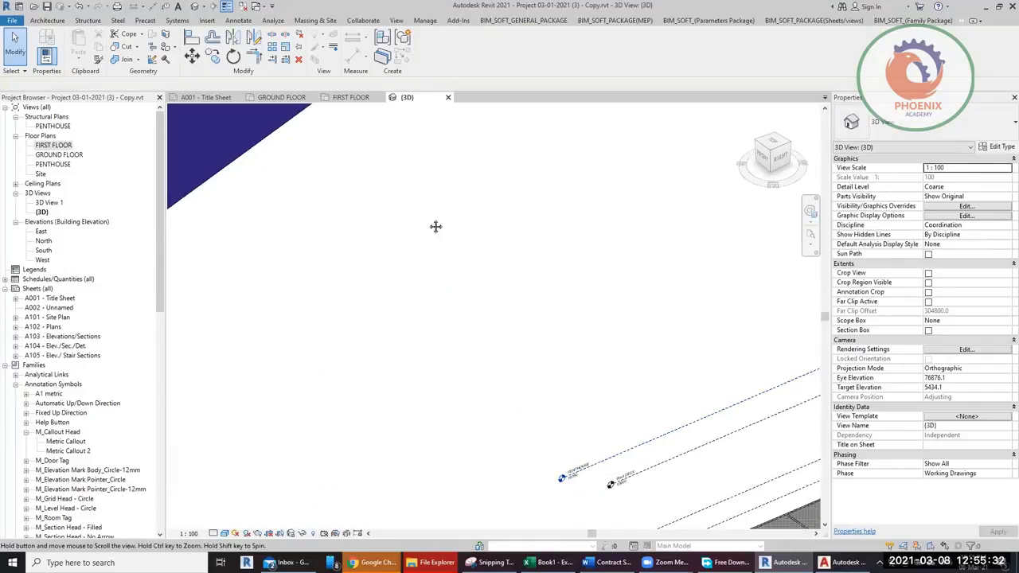
scroll(435, 225, down, 3)
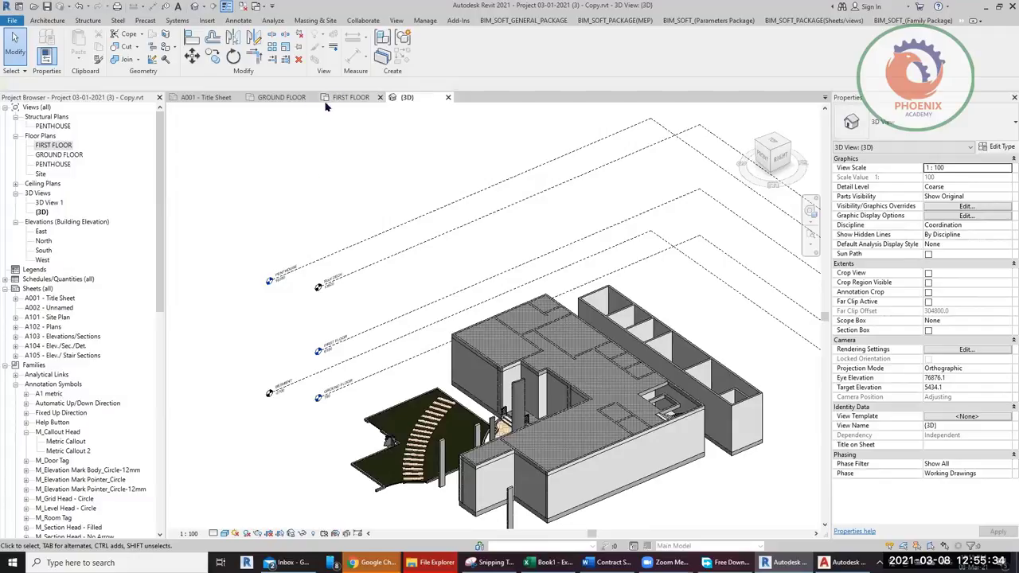
double_click(53, 145)
scroll(426, 221, down, 5)
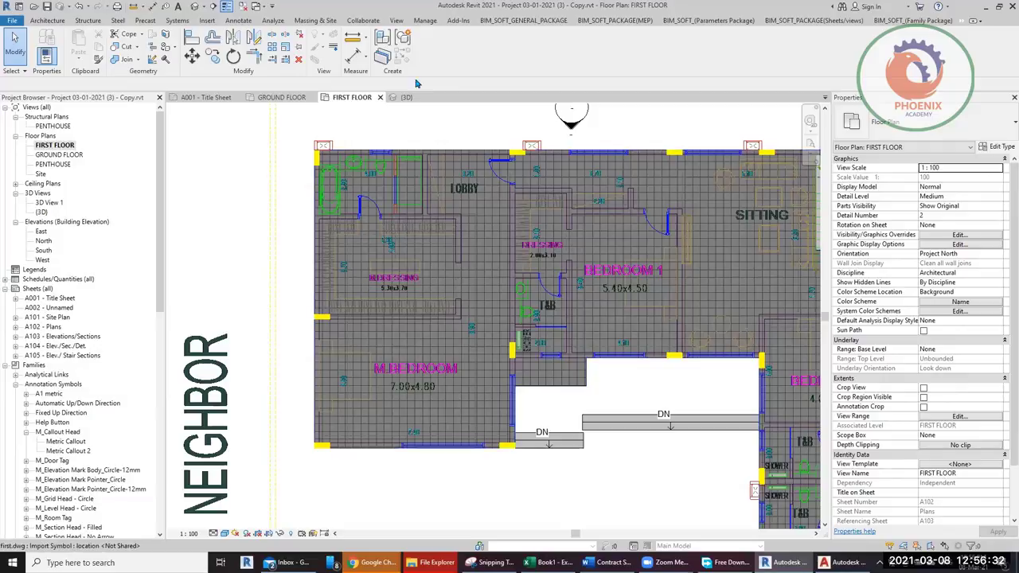
Step: Delete the site topography surface from the 3D model, using the right-side view
click(193, 6)
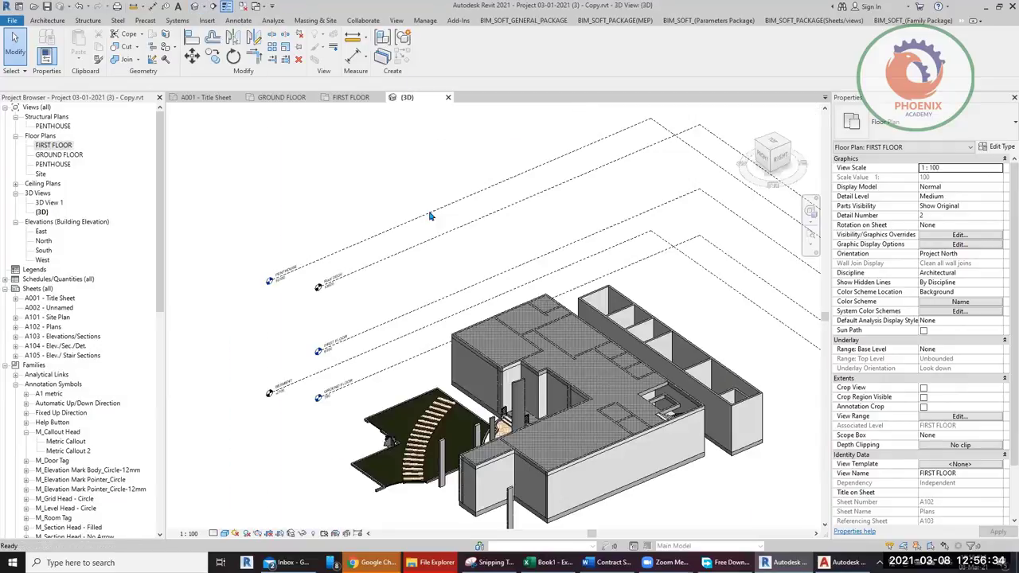
click(778, 164)
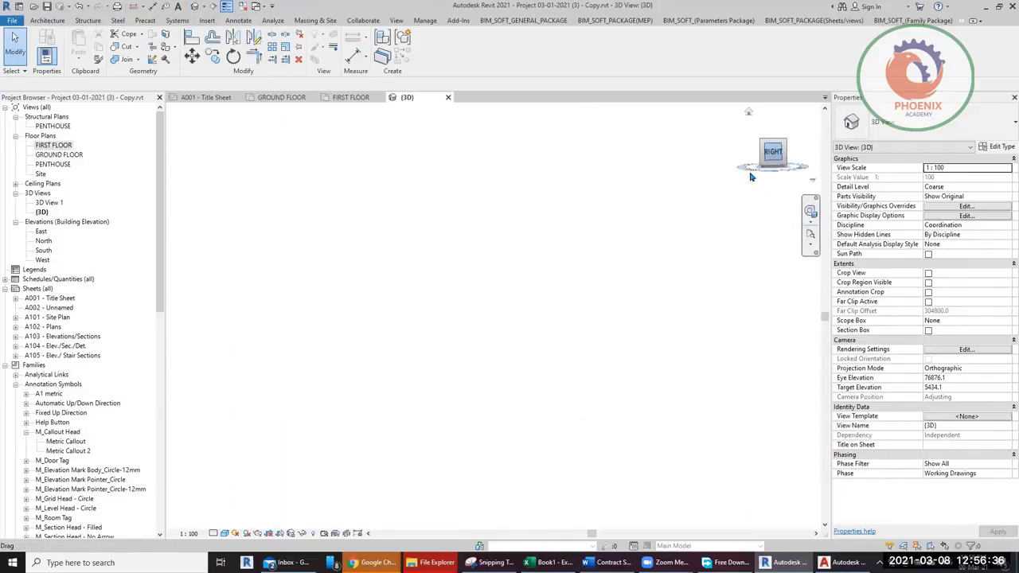
scroll(542, 320, up, 5)
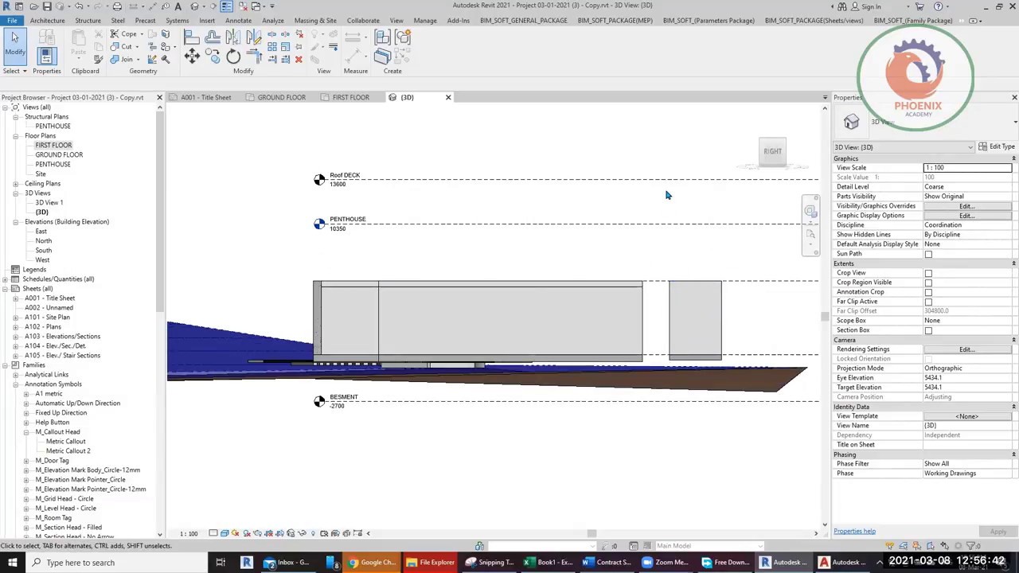
click(700, 298)
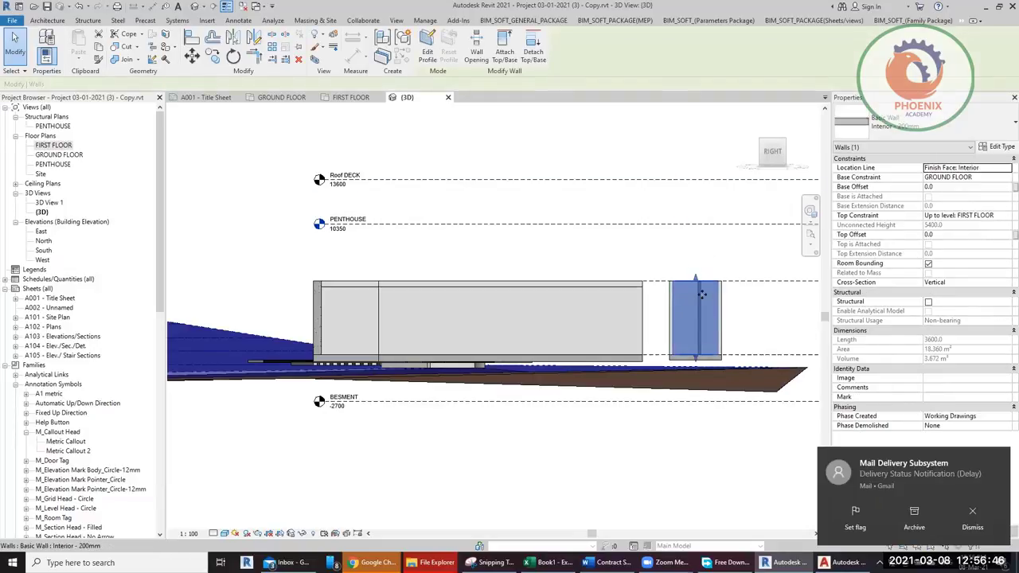
key(Escape)
scroll(442, 314, down, 3)
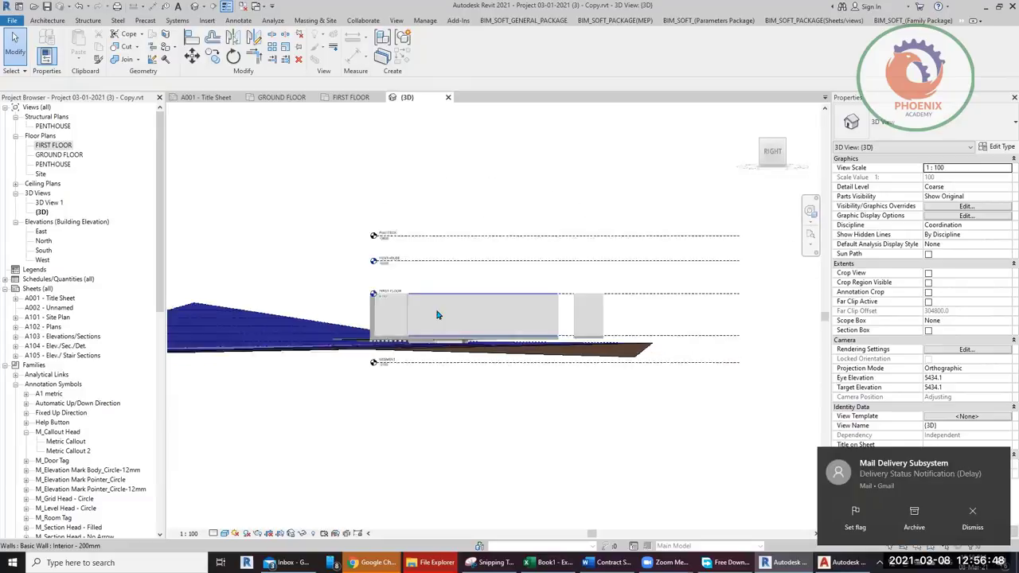
click(291, 320)
key(Escape)
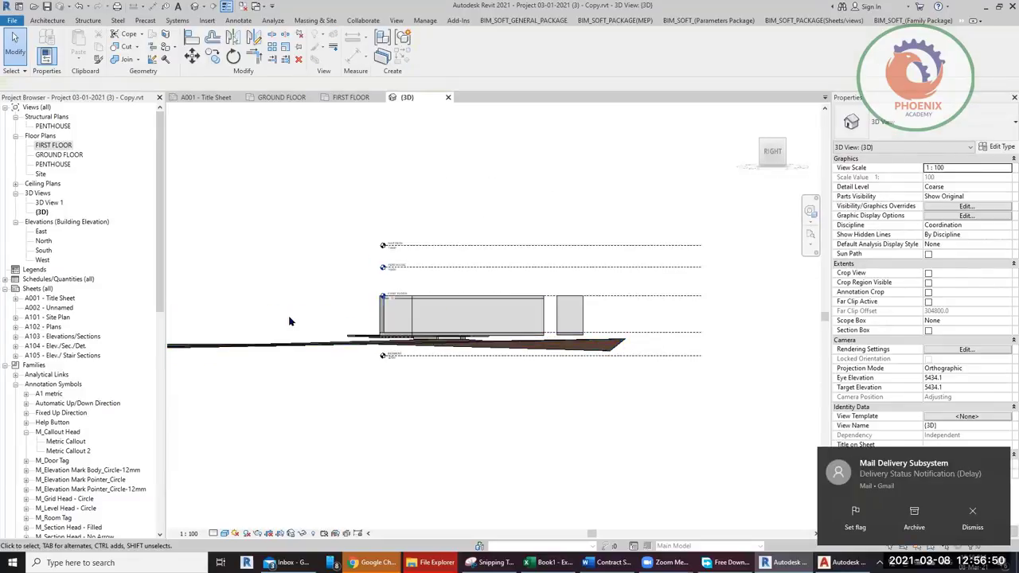
click(277, 347)
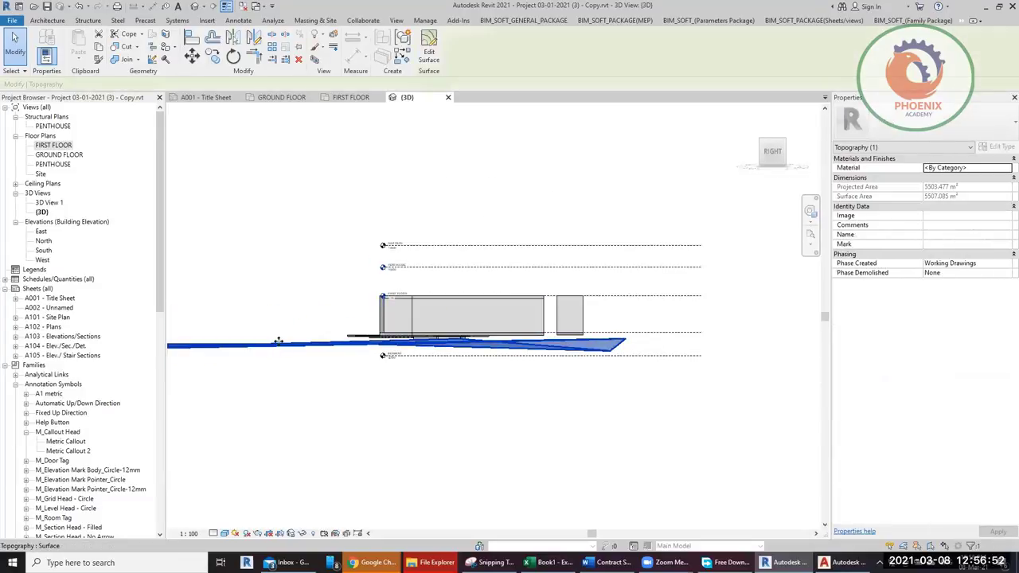
key(Delete)
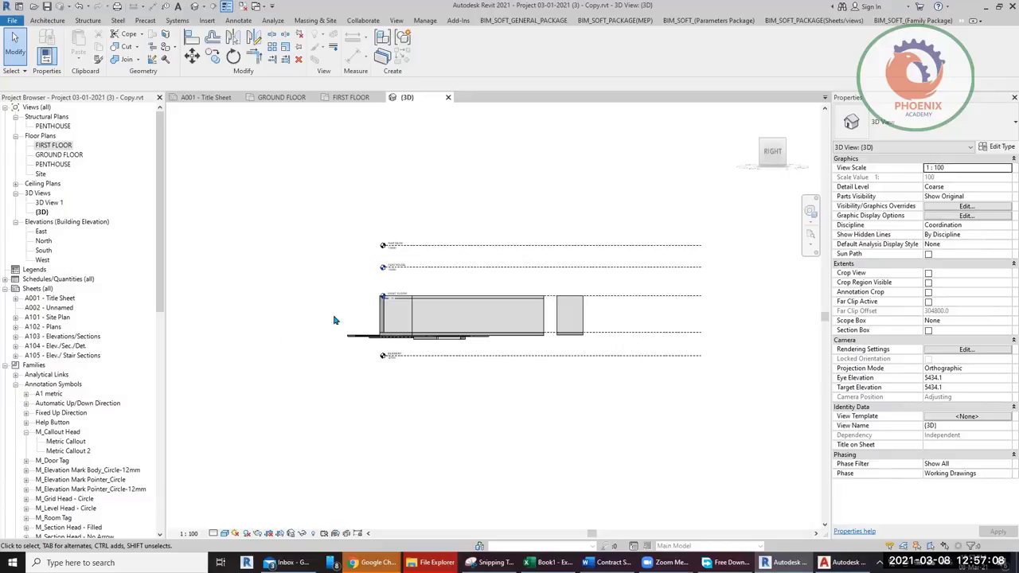
Step: Hide the Floors category in the FIRST FLOOR plan through its visibility and graphic overrides
double_click(56, 145)
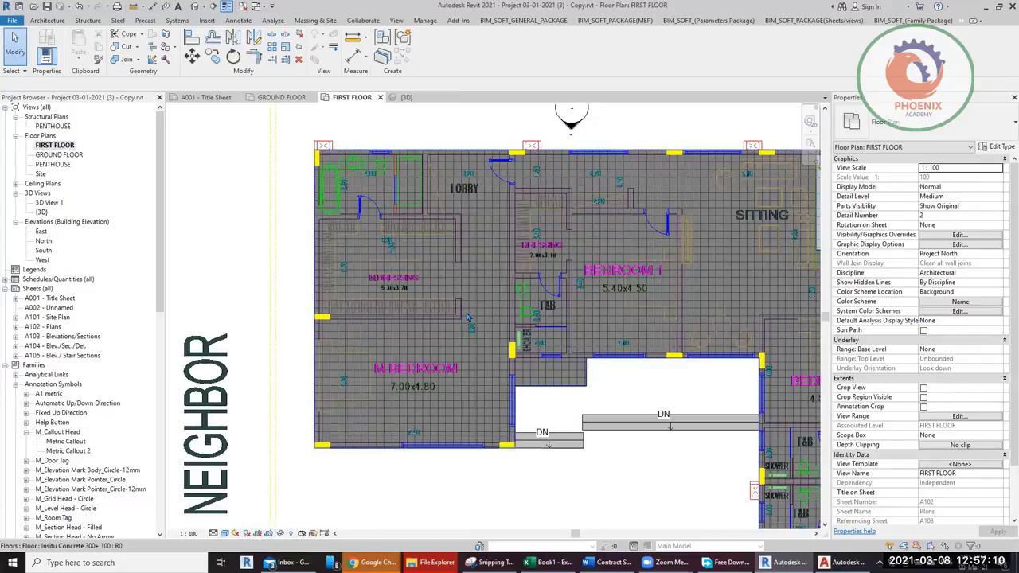
scroll(458, 314, up, 3)
click(505, 300)
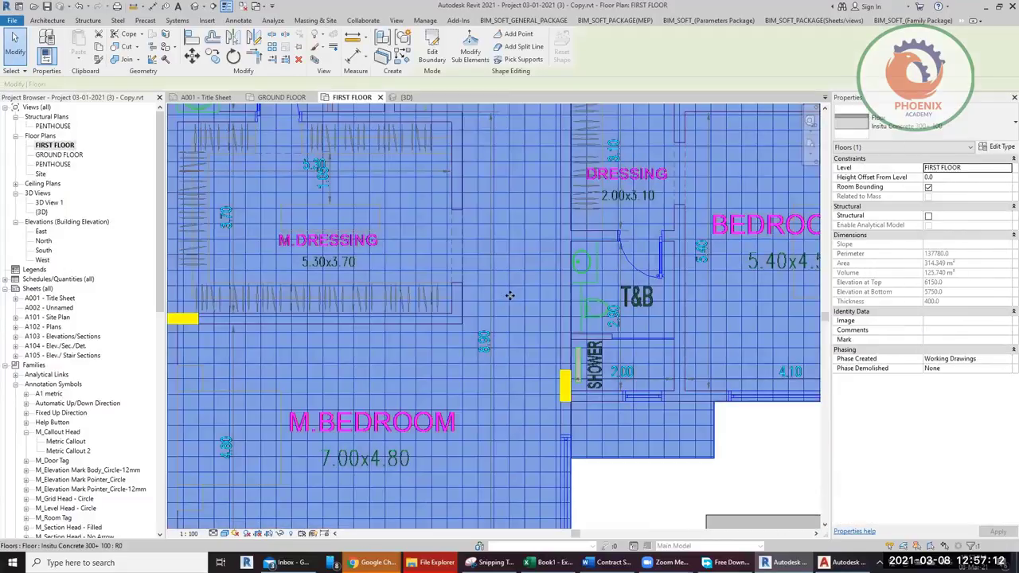
scroll(509, 296, down, 3)
scroll(511, 296, down, 2)
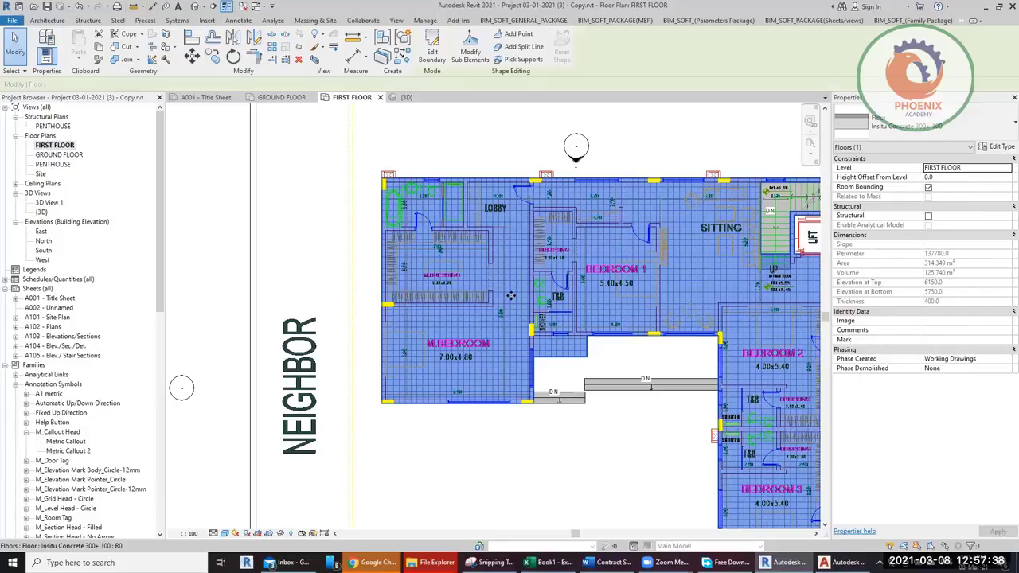
key(v)
key(g)
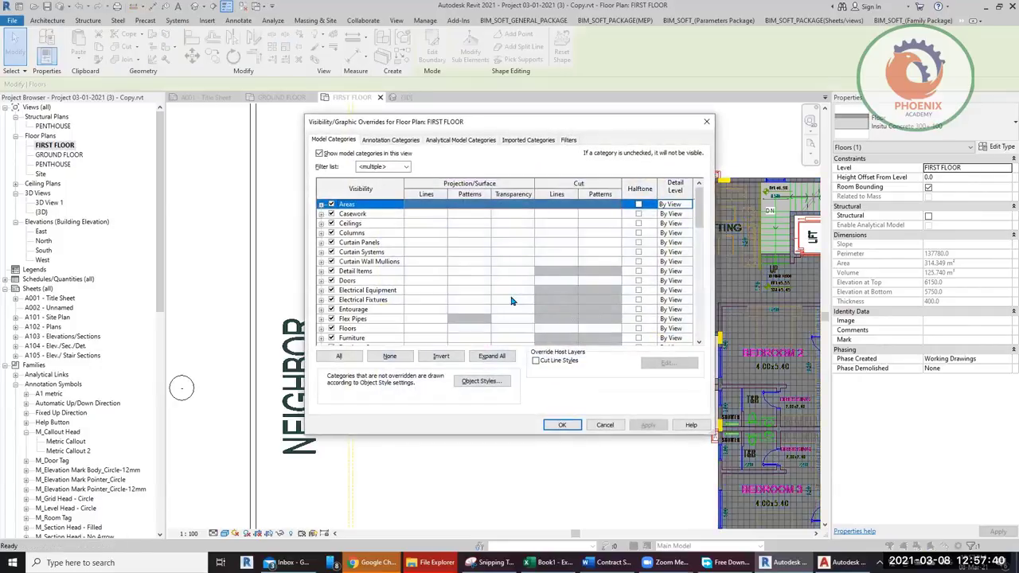
key(f)
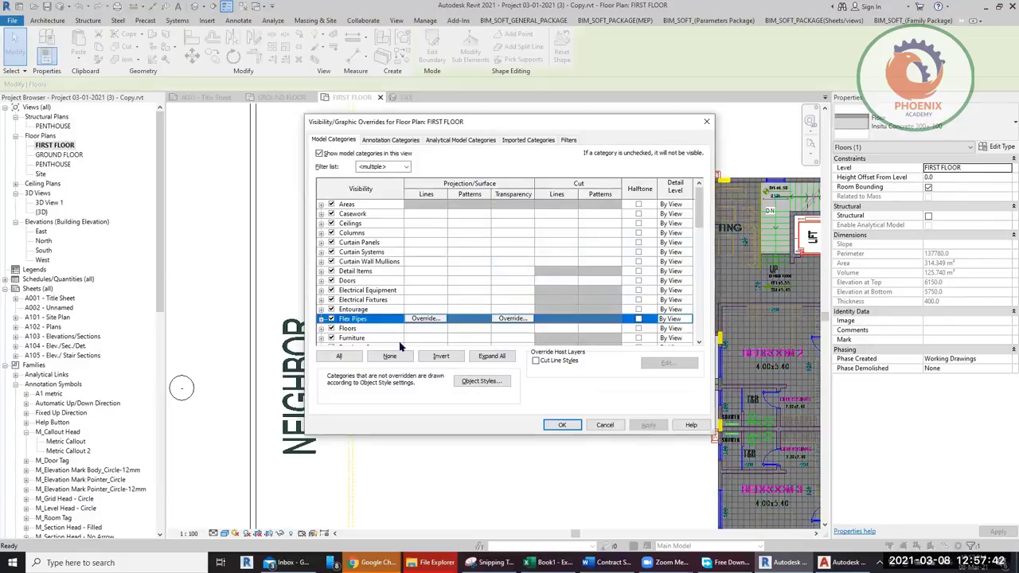
click(331, 328)
click(558, 425)
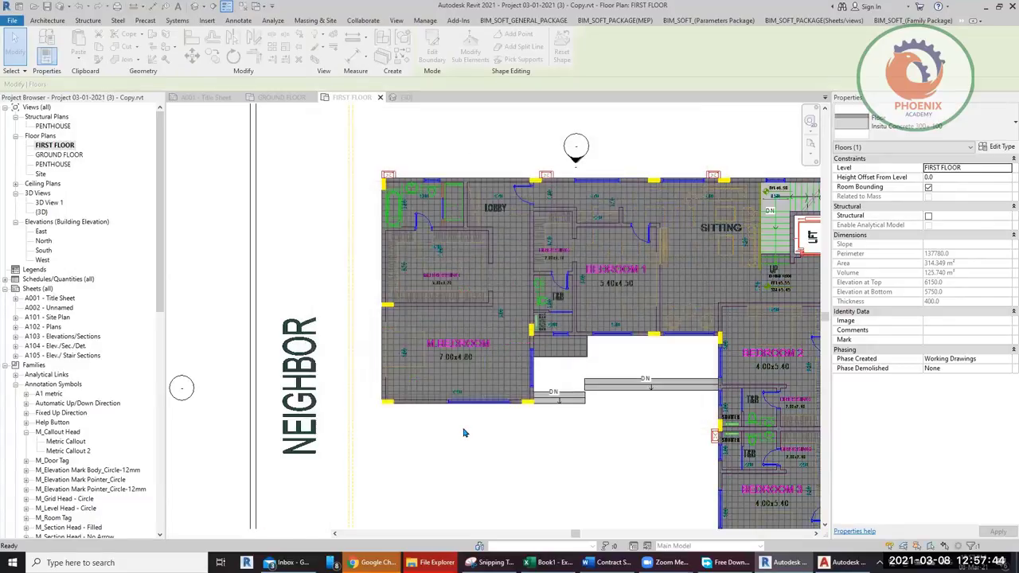
Step: Delete the two stairs between the master bedroom and bedroom 2 in the FIRST FLOOR plan
click(633, 392)
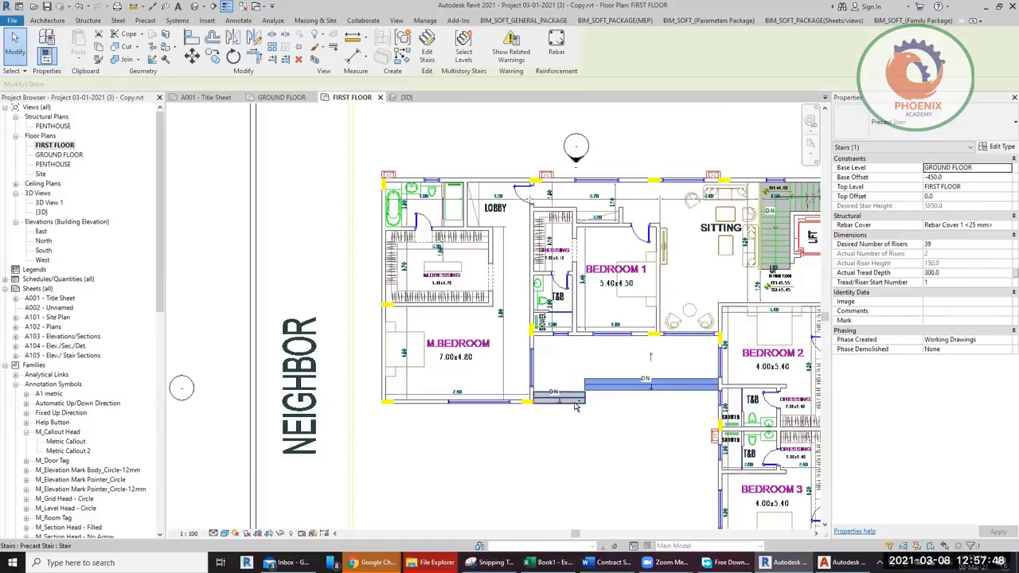
ctrl+click(578, 407)
key(Delete)
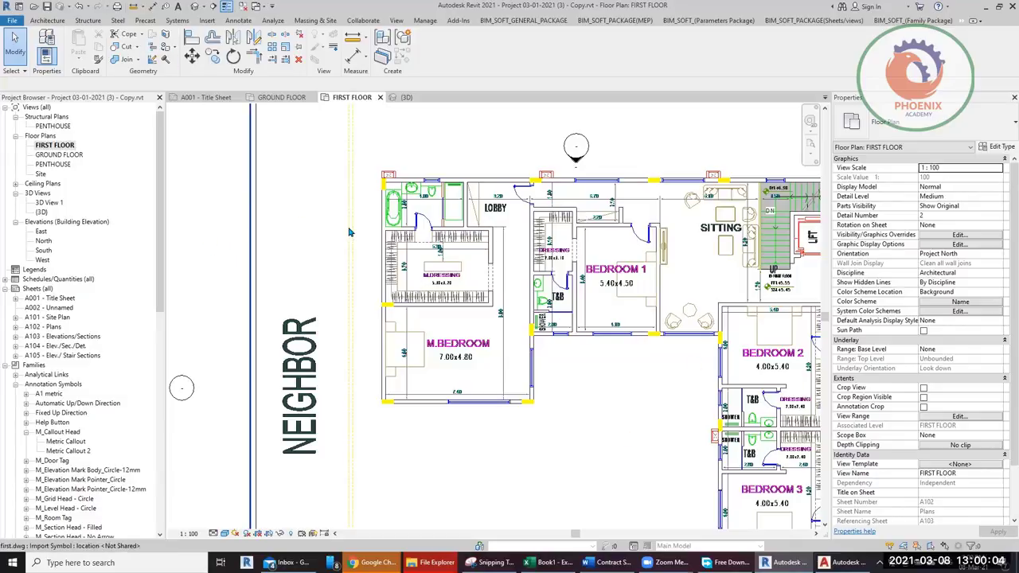
scroll(355, 222, down, 2)
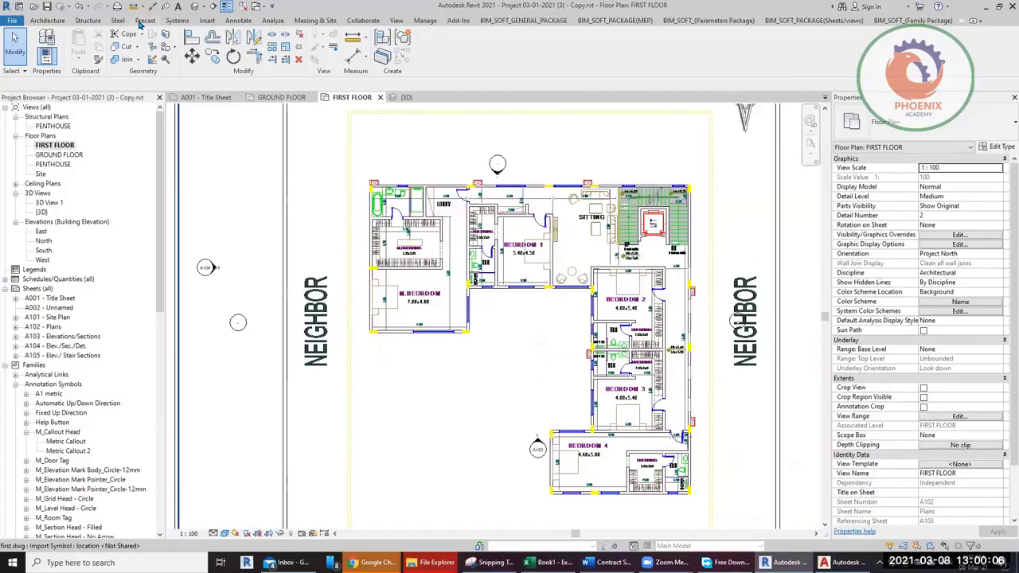
click(207, 20)
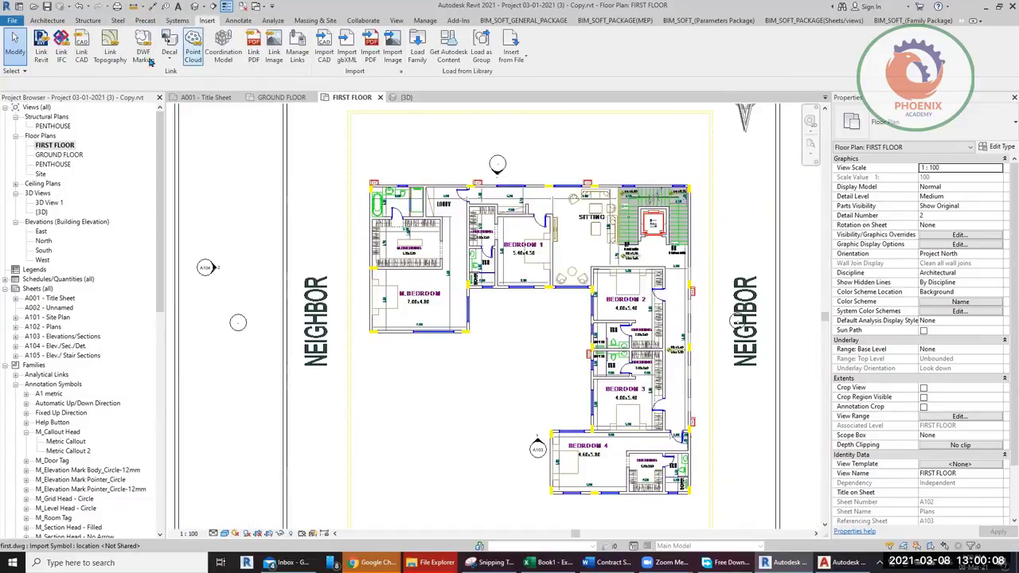
click(81, 48)
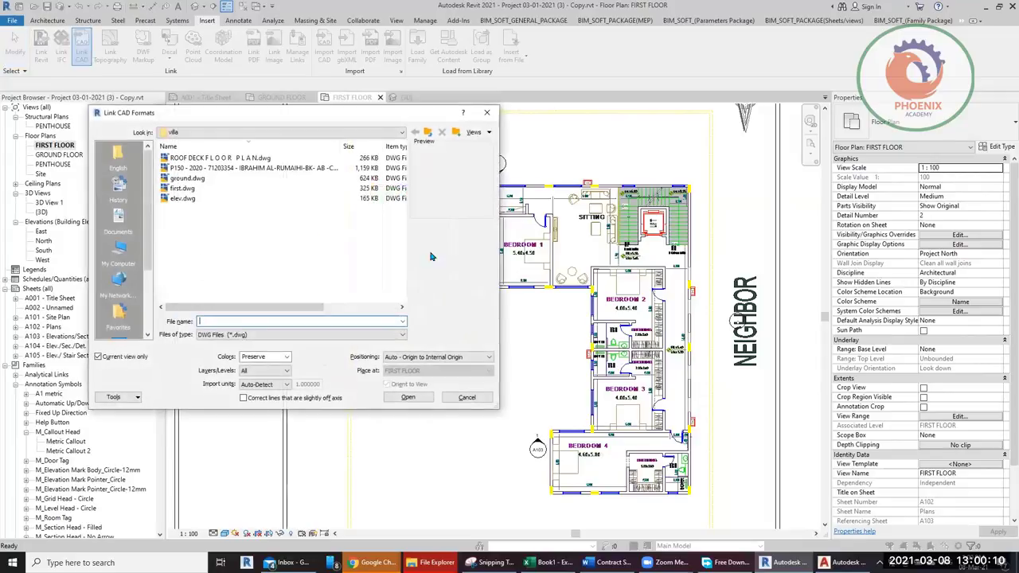
click(182, 188)
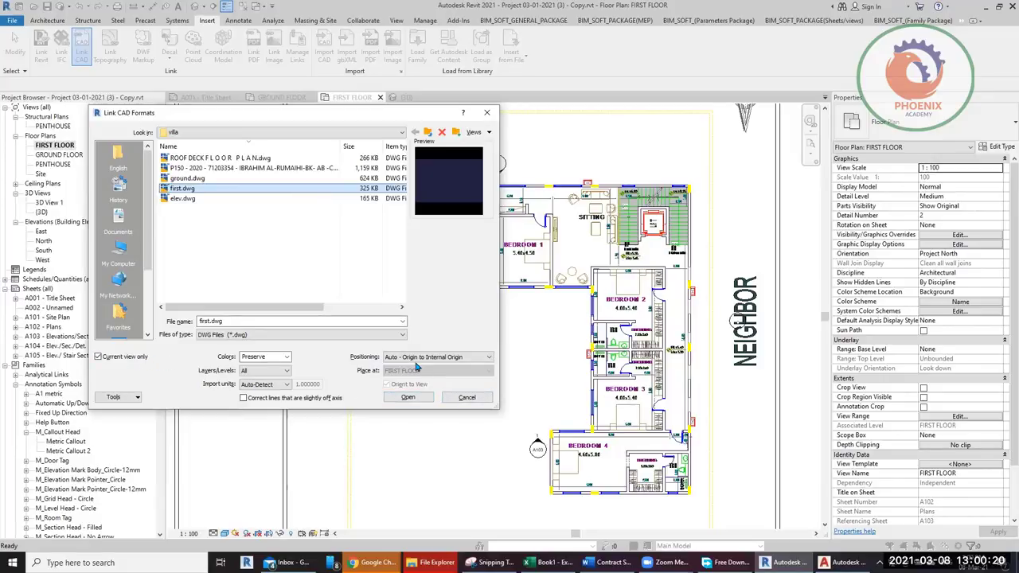
click(466, 397)
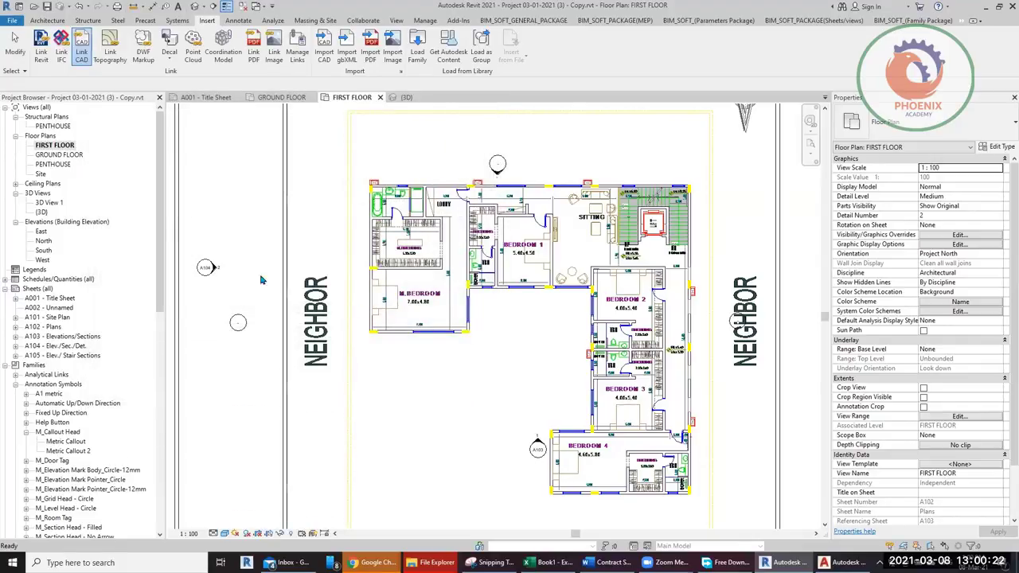
Step: Examine the linked first.dwg in the FIRST FLOOR plan, including its Draw Layer options and the room layout
scroll(330, 253, down, 4)
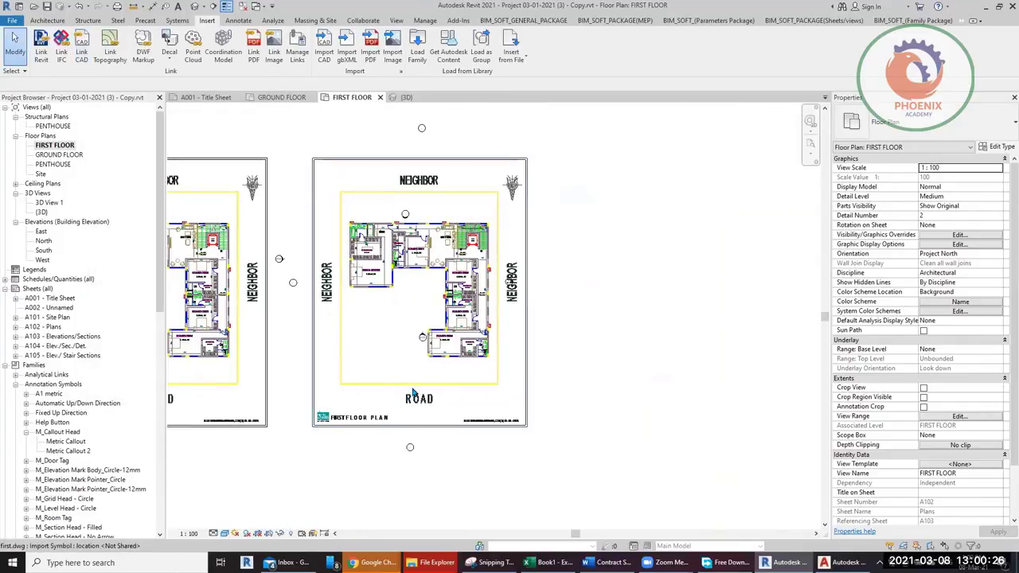
click(414, 390)
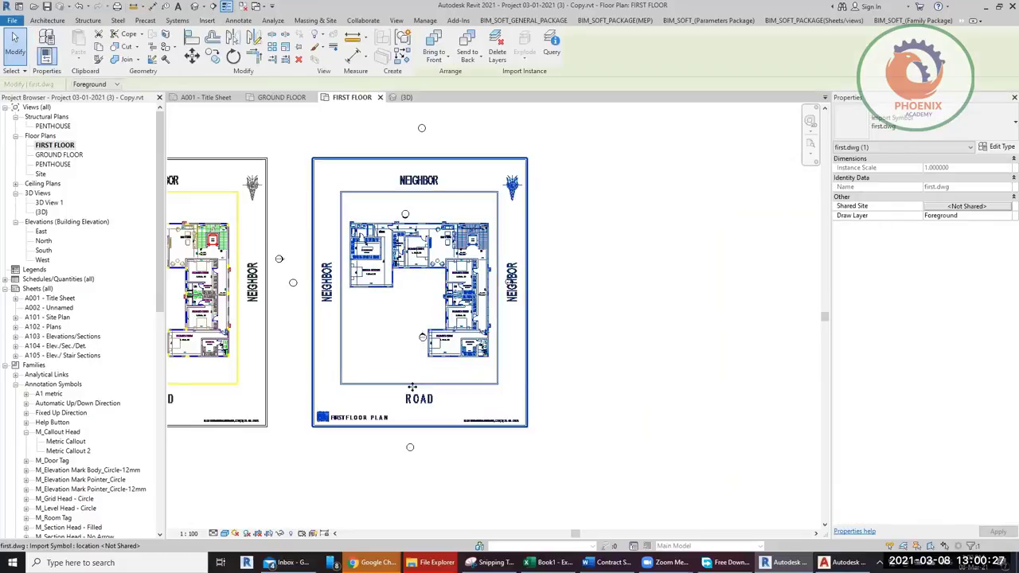
click(1003, 216)
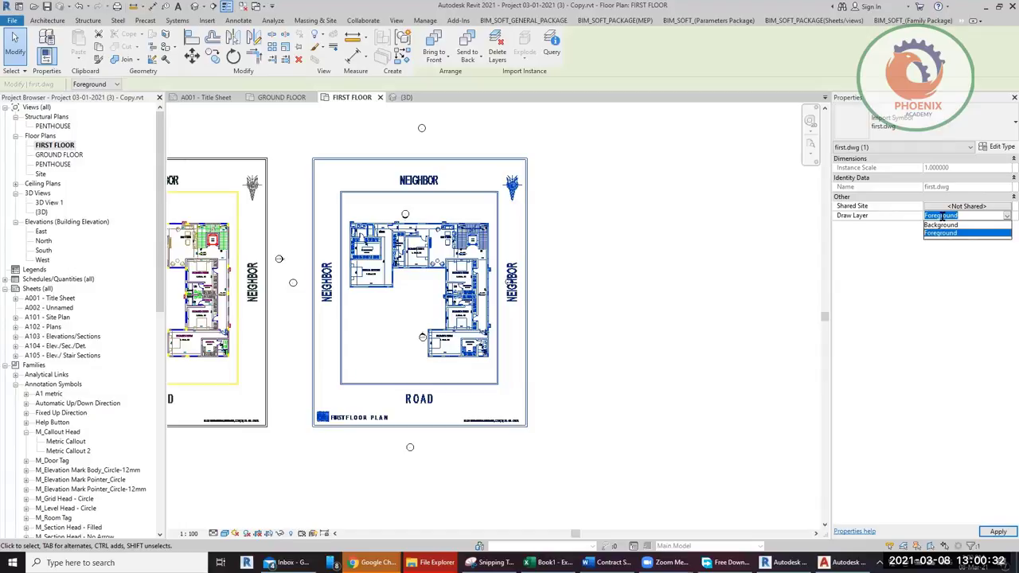
click(635, 383)
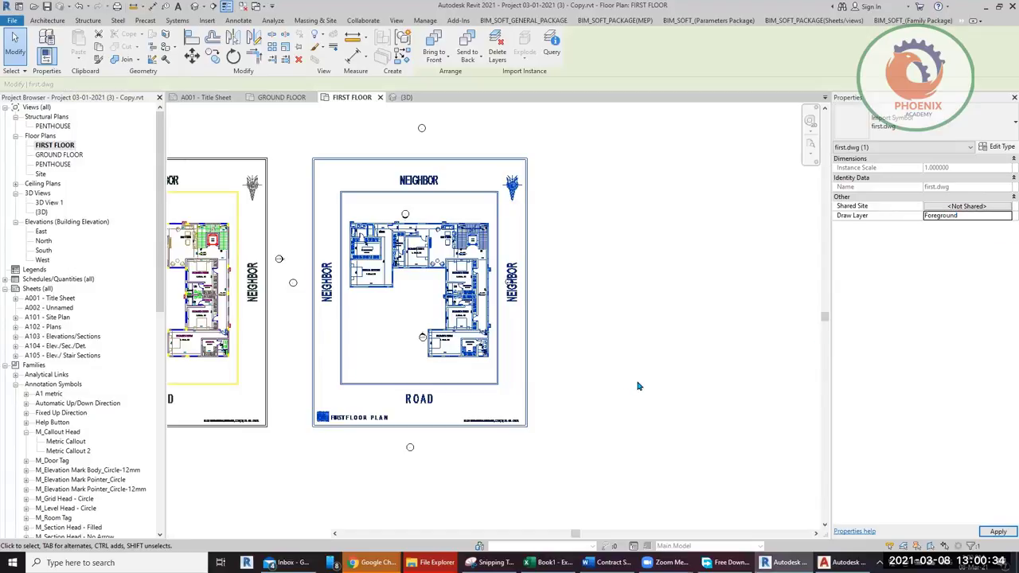
click(582, 332)
scroll(300, 310, up, 3)
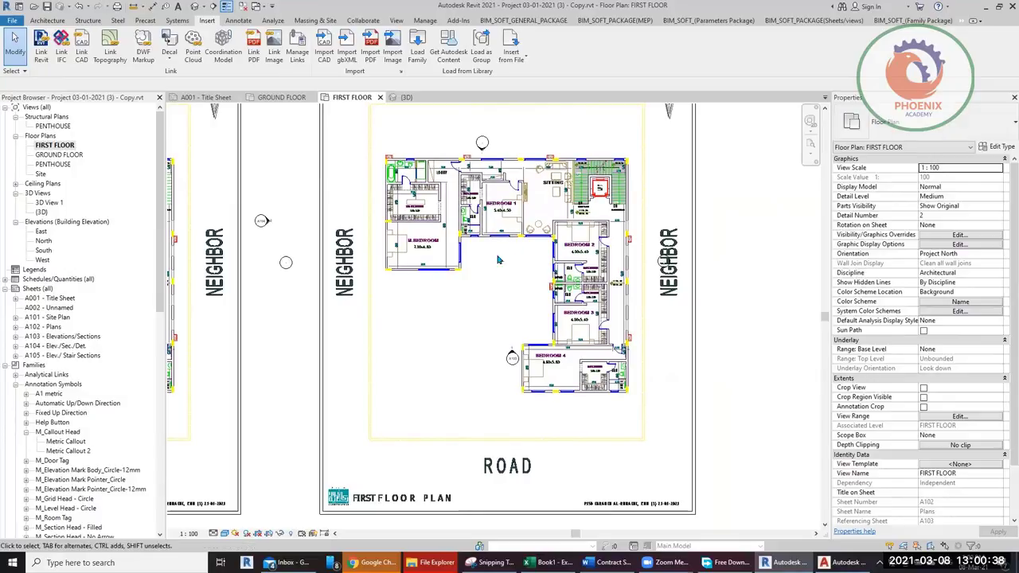
scroll(480, 263, down, 2)
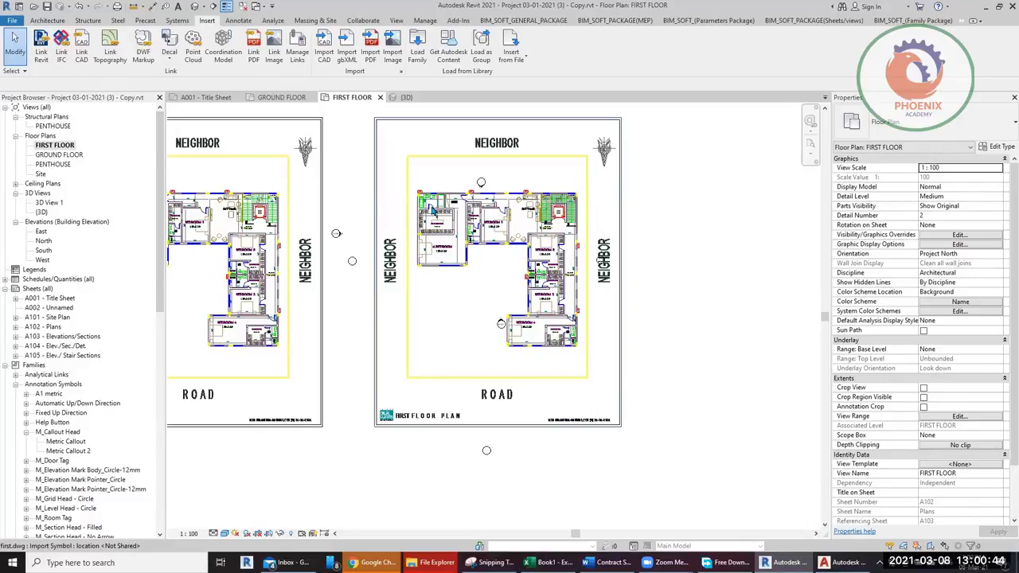
scroll(532, 341, up, 3)
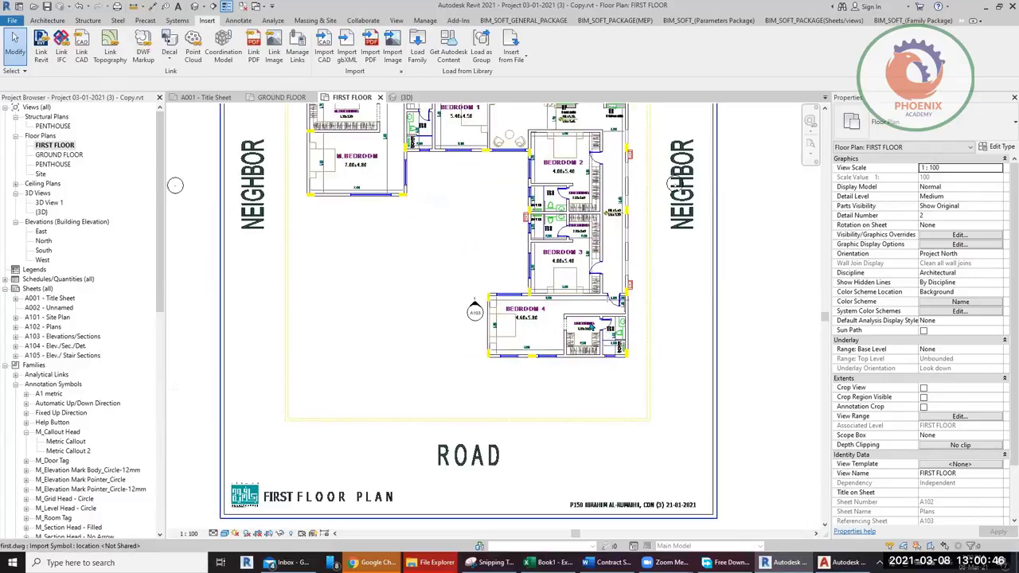
scroll(546, 342, down, 4)
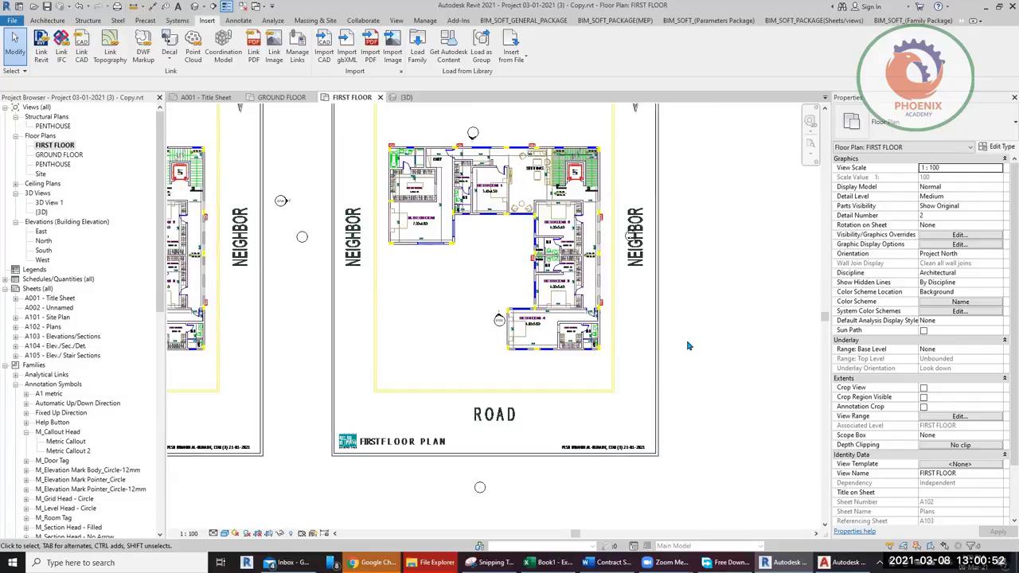
click(661, 390)
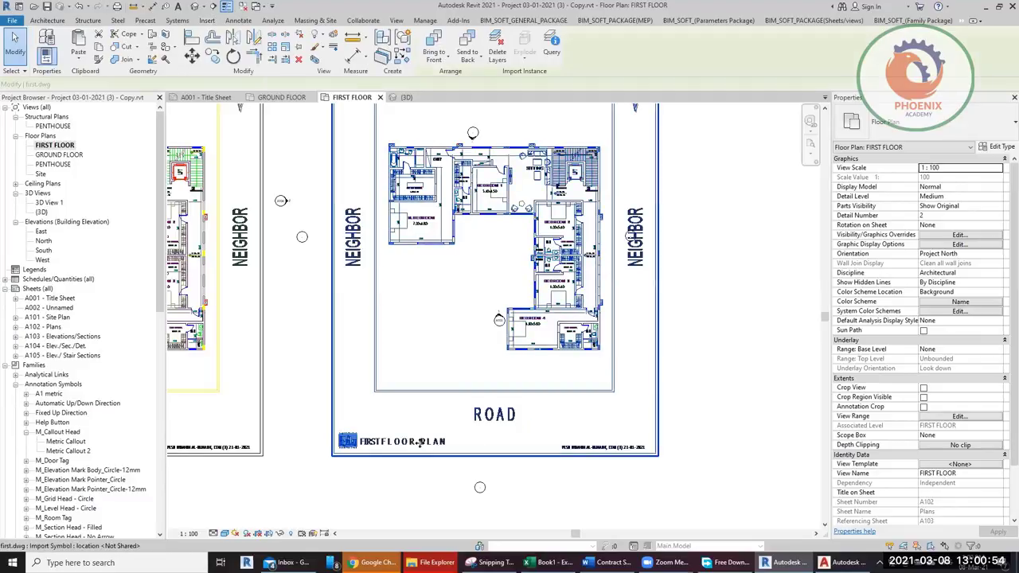
click(712, 388)
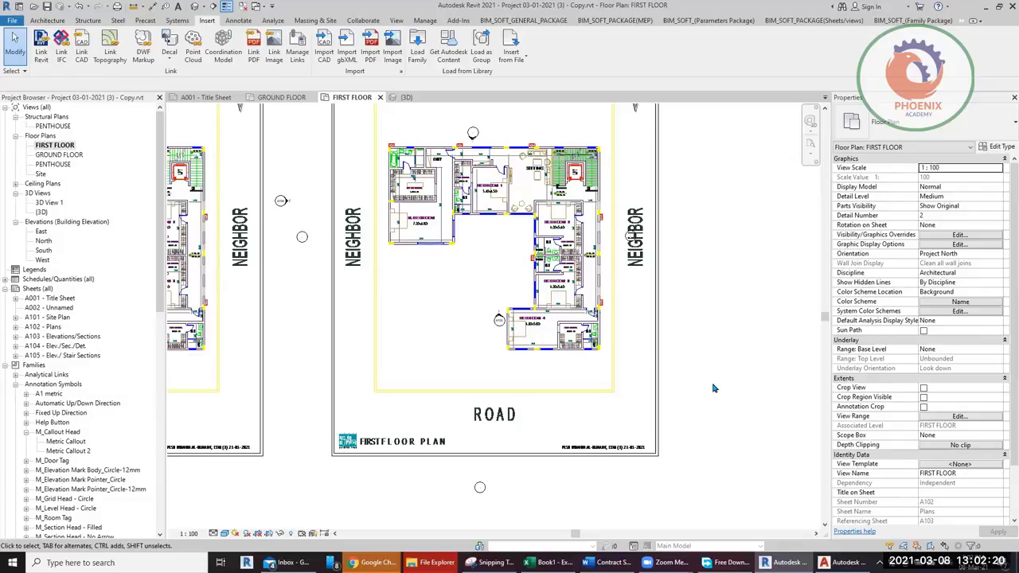
Step: Select everything in the GROUND FLOOR plan, filter the selection to Structural Columns only, and copy them to the clipboard
scroll(378, 114, up, 4)
scroll(374, 195, up, 3)
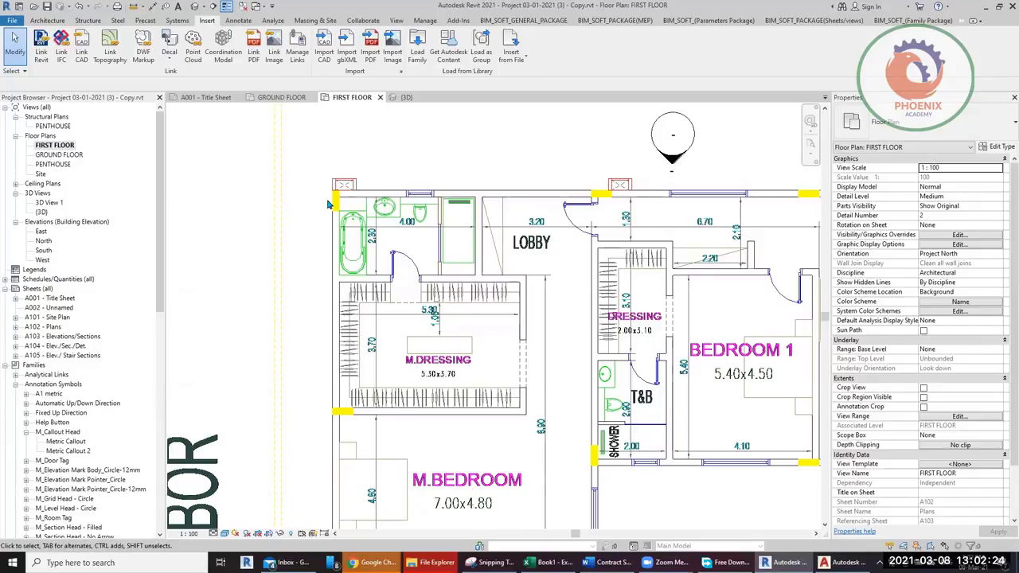
double_click(58, 154)
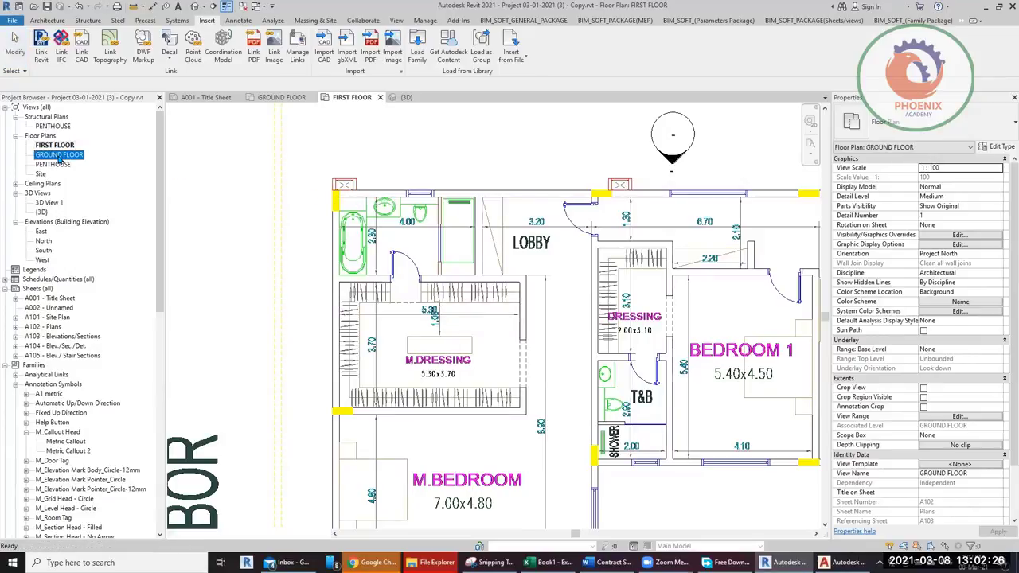
middle_drag(461, 234, 363, 232)
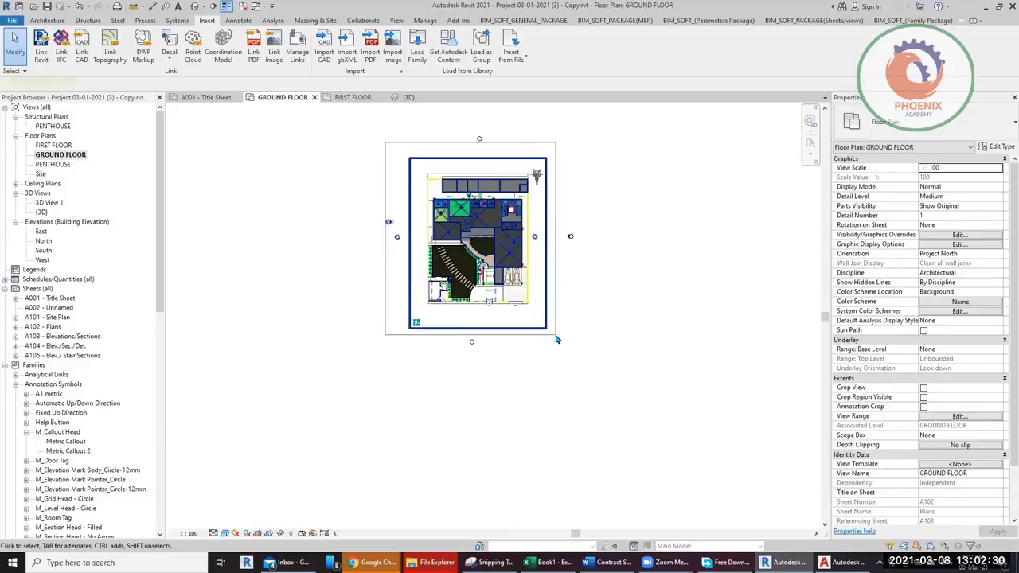
drag(556, 339, 379, 134)
click(470, 43)
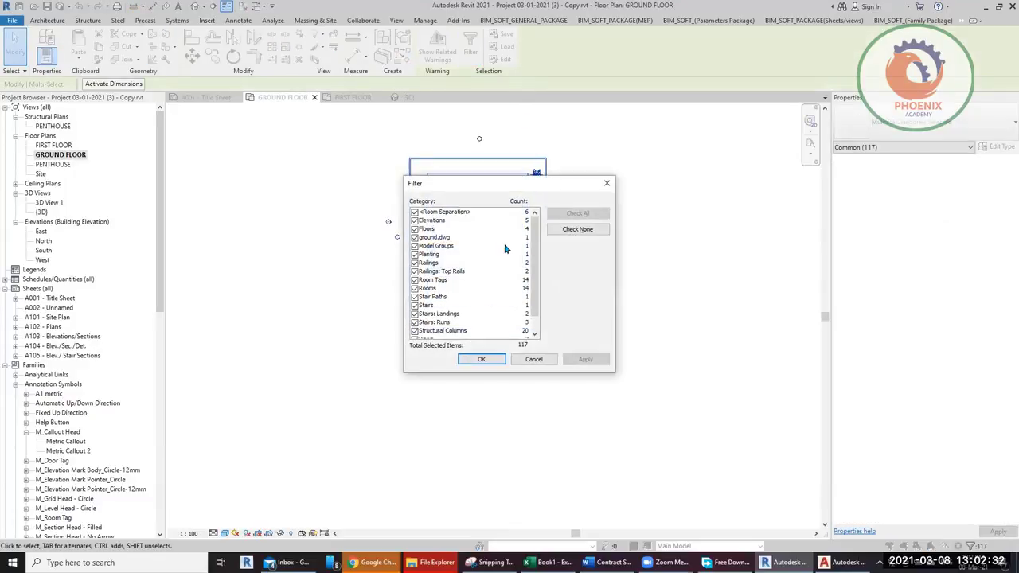
click(561, 230)
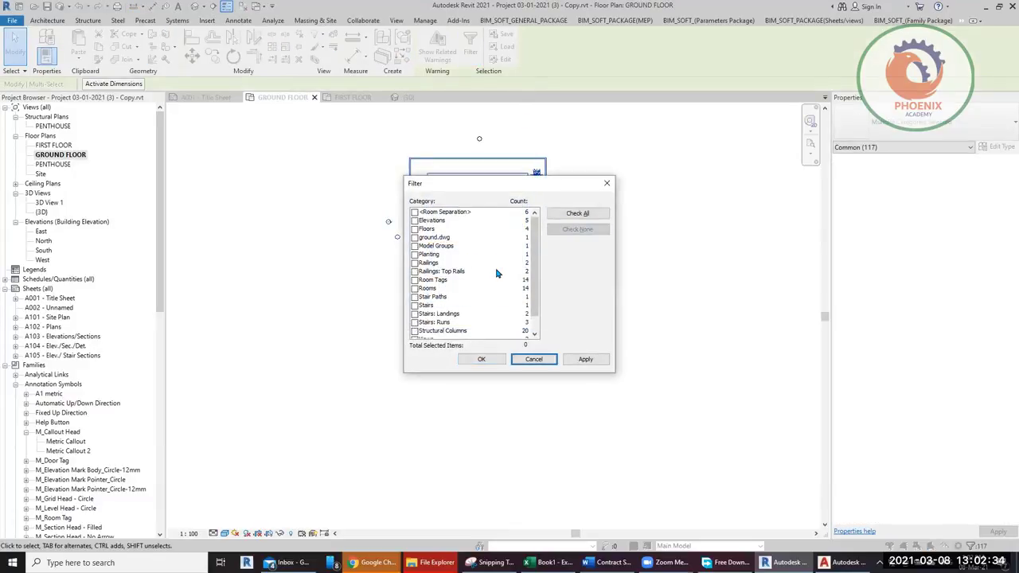
click(455, 322)
scroll(420, 317, down, 1)
click(415, 314)
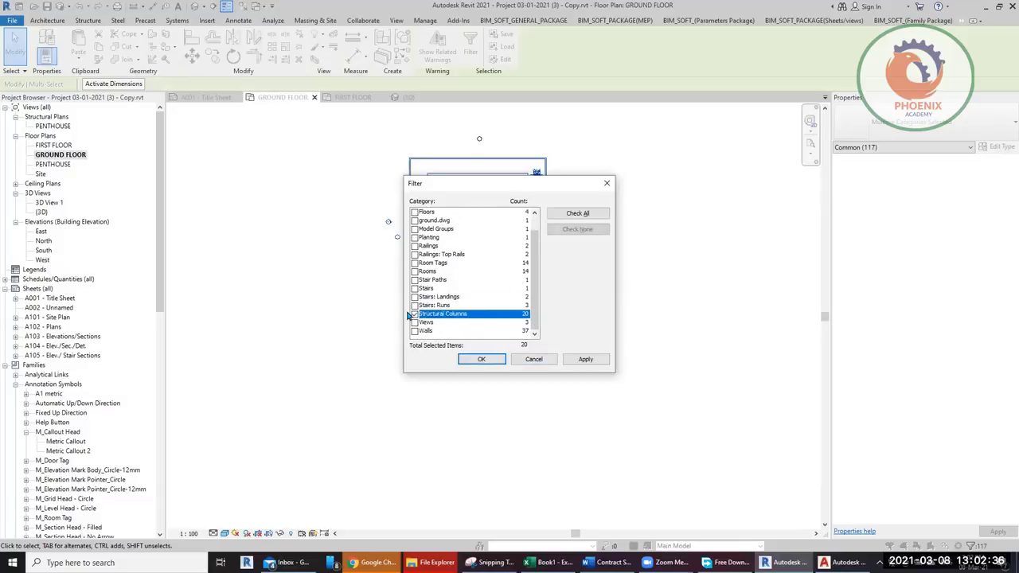
click(481, 359)
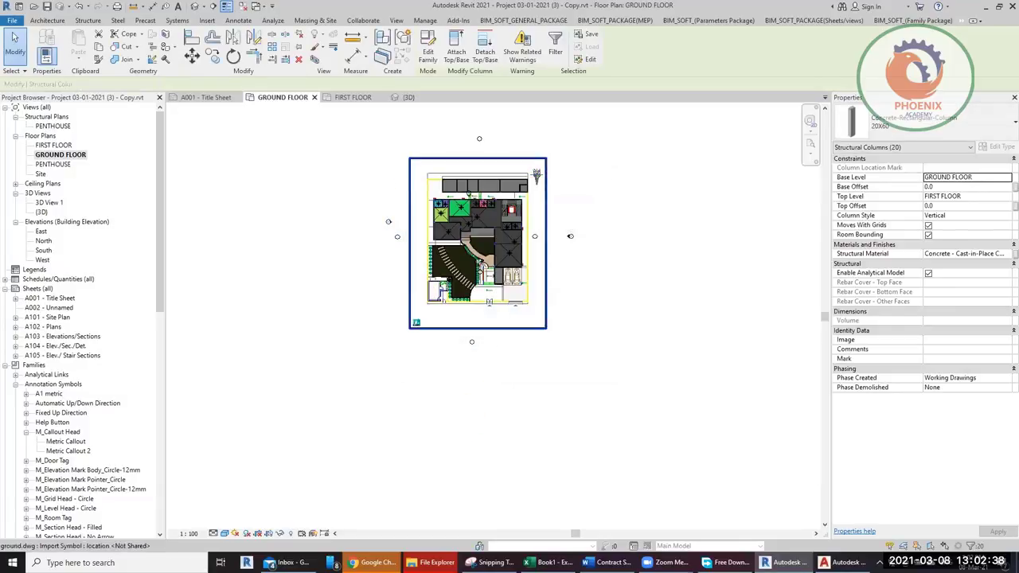
click(99, 47)
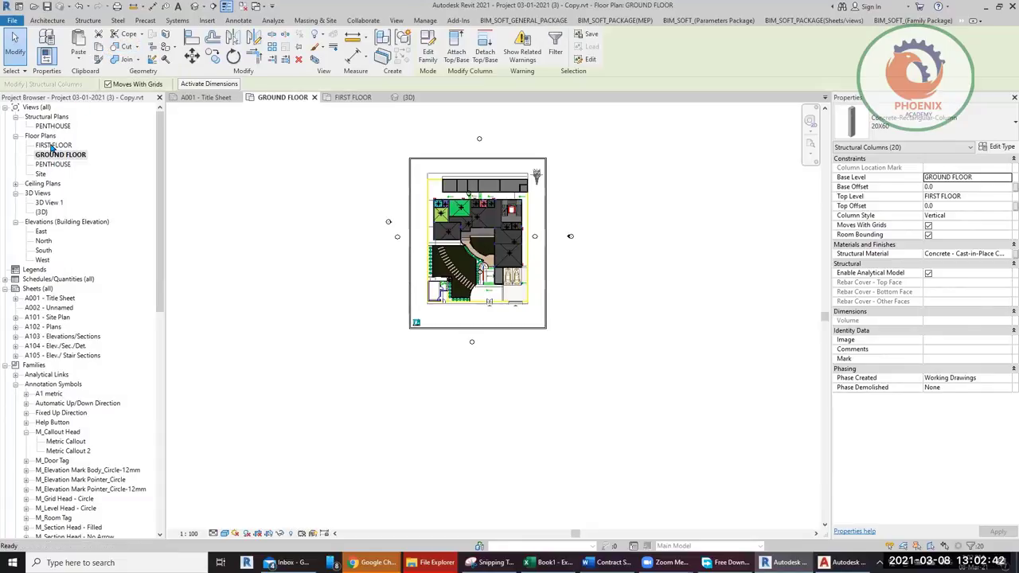
Step: Paste the copied columns into the FIRST FLOOR plan aligned to the current view, and check them in the 3D view
double_click(51, 146)
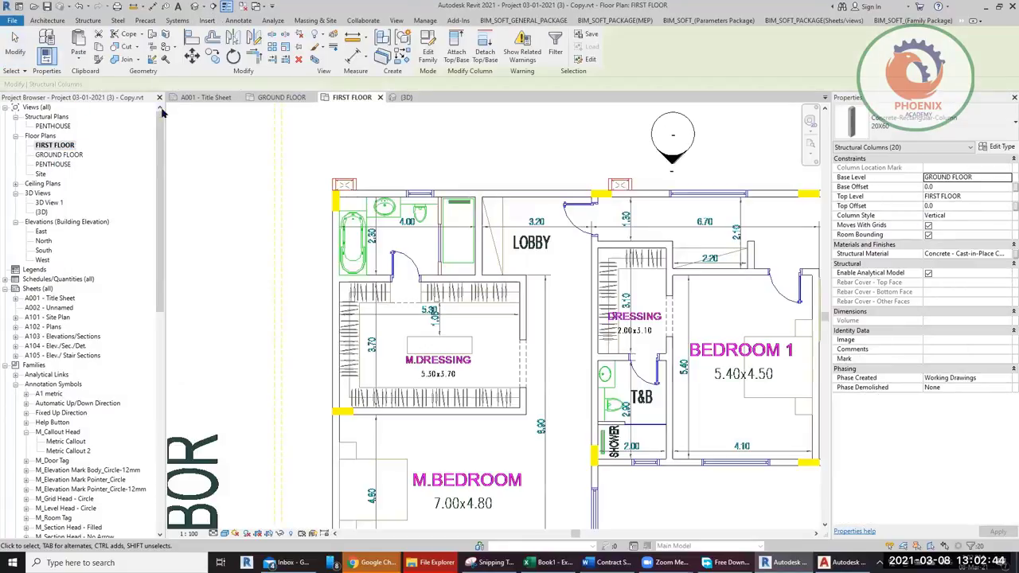
click(78, 57)
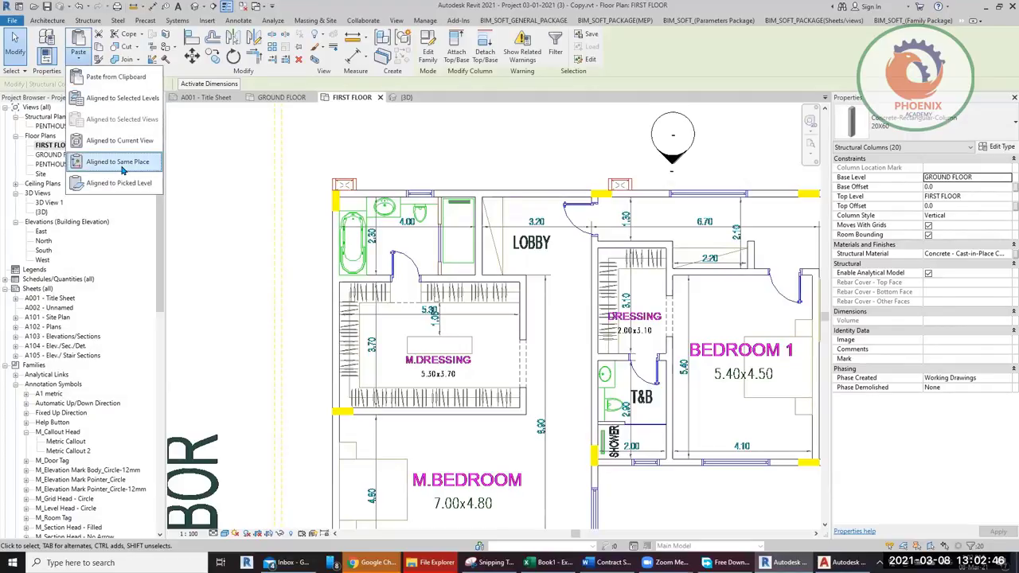
click(120, 140)
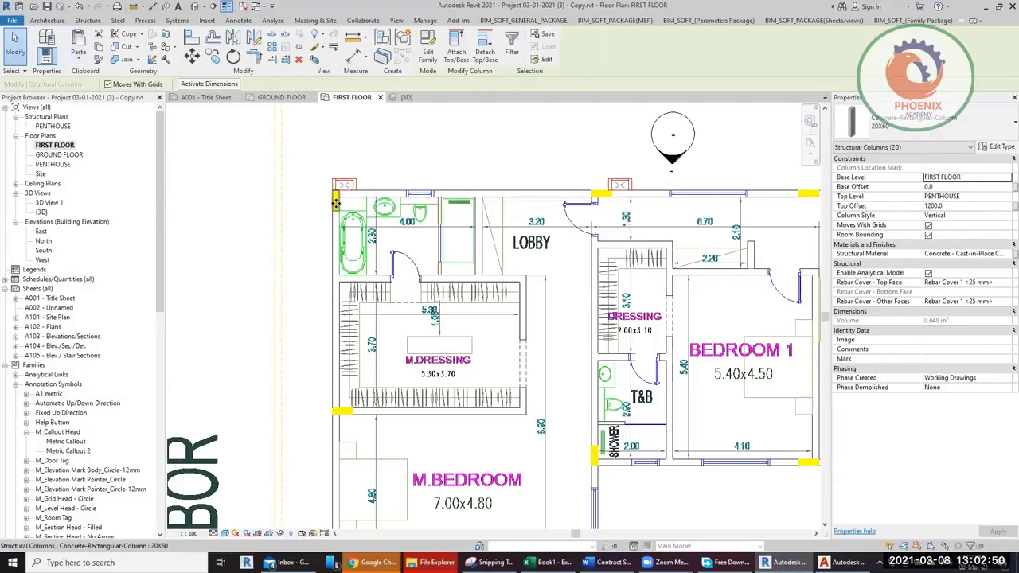
click(198, 6)
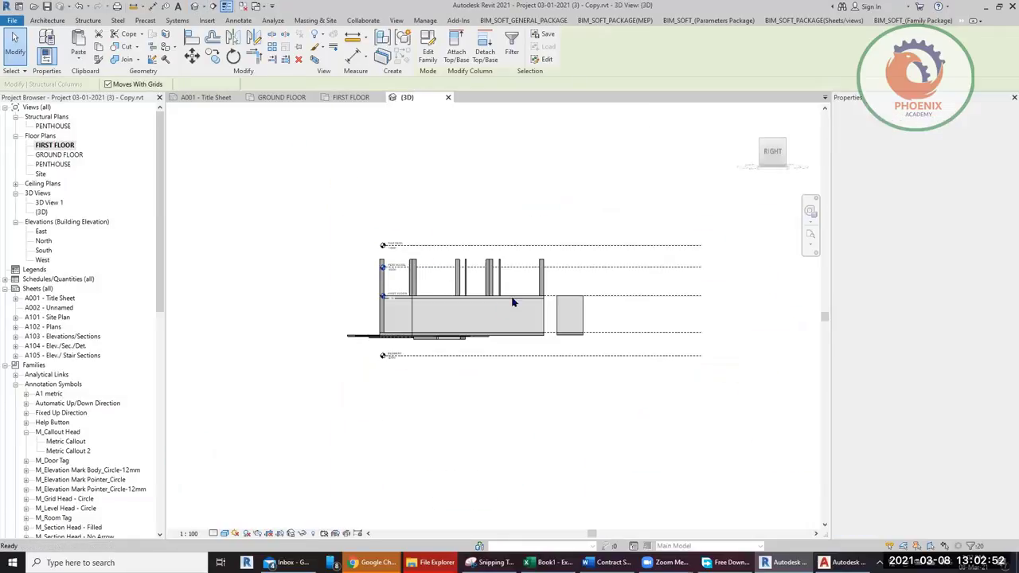
shift+middle_drag(512, 301, 482, 364)
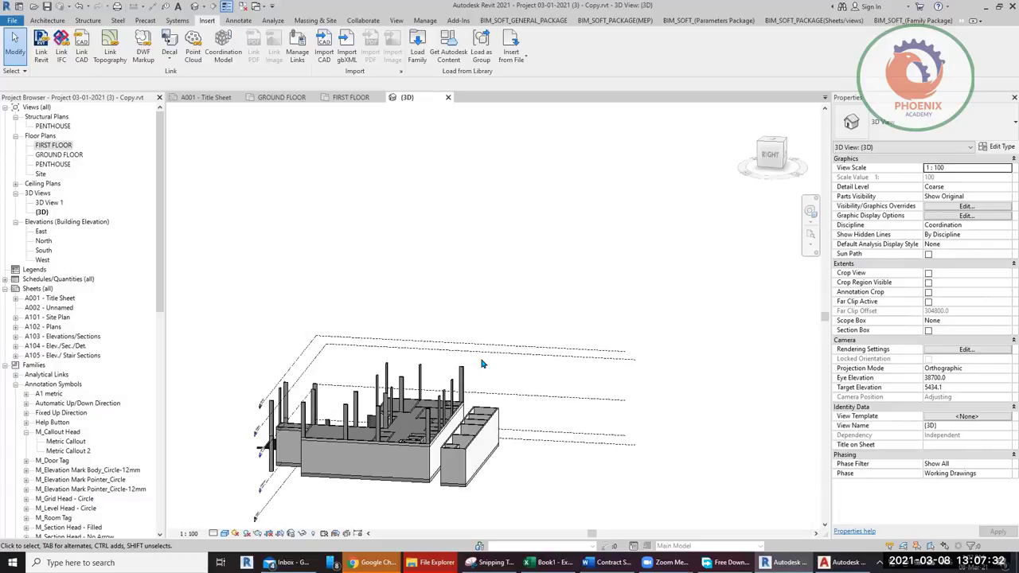
Step: Draw an Interior - 200mm wall in the FIRST FLOOR plan along the upper exterior edge, from the master bathroom corner column to the lobby column
double_click(53, 145)
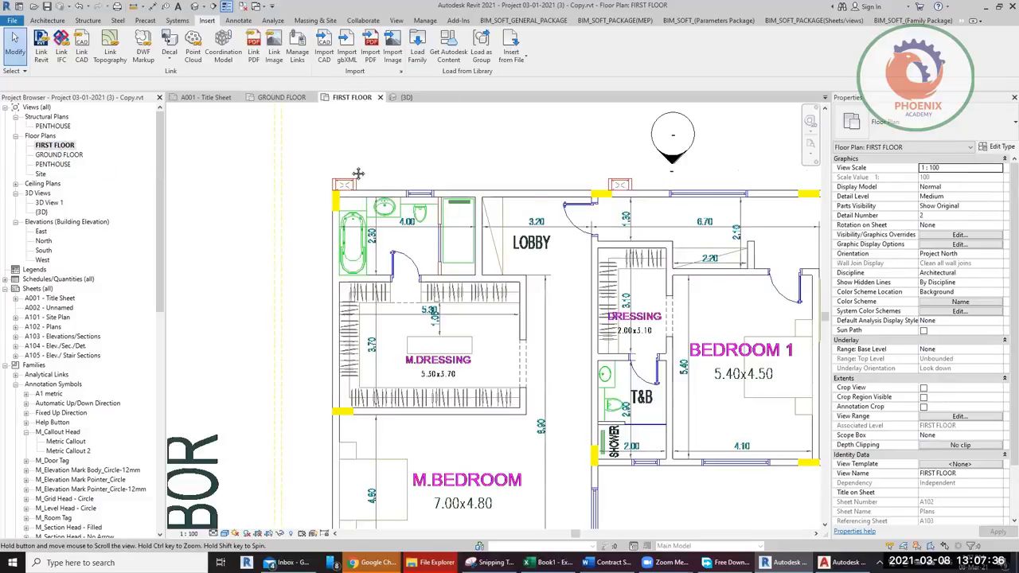
middle_drag(365, 195, 297, 172)
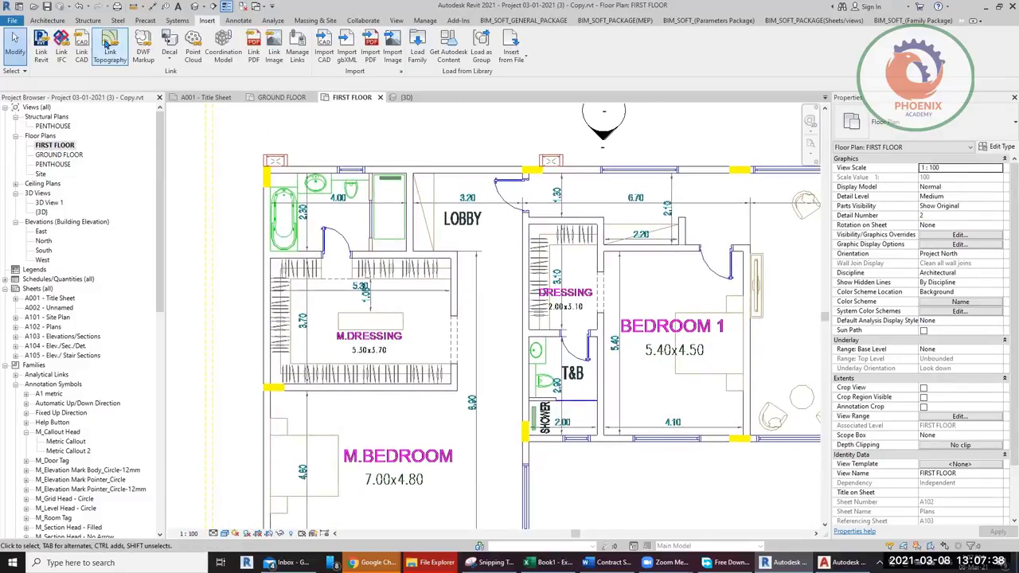
click(47, 19)
click(43, 60)
click(56, 77)
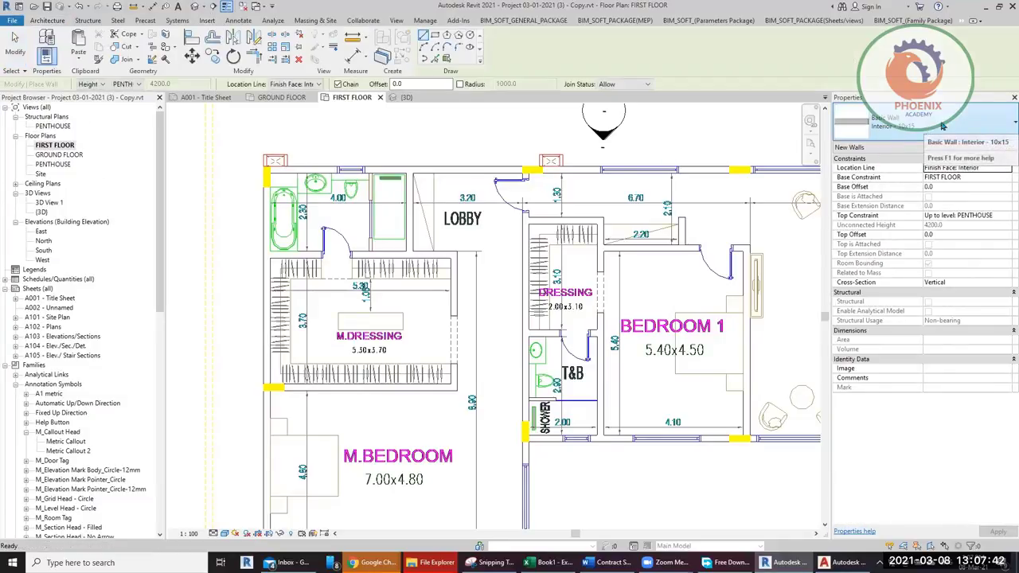
click(957, 122)
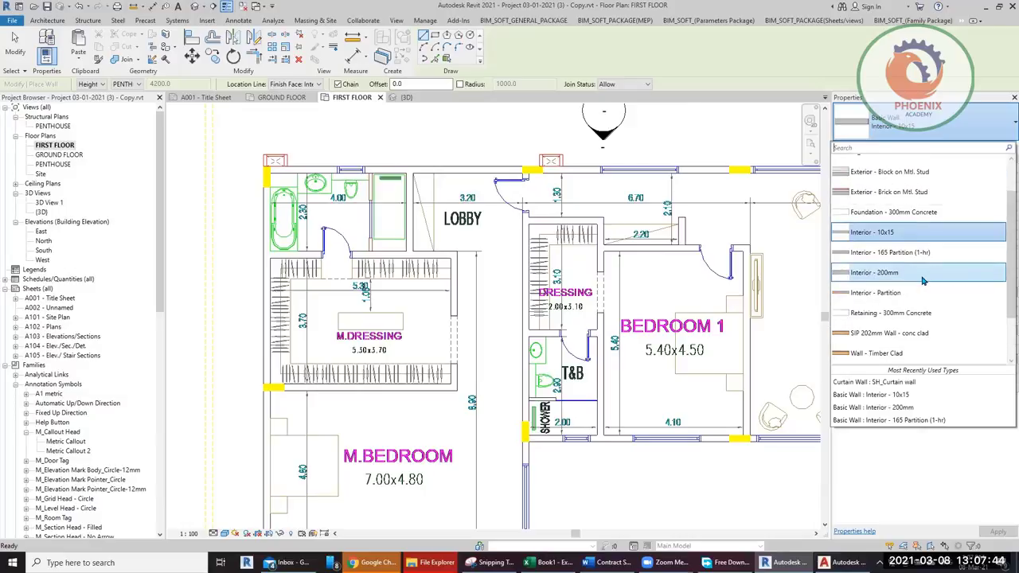
click(910, 279)
scroll(244, 188, up, 3)
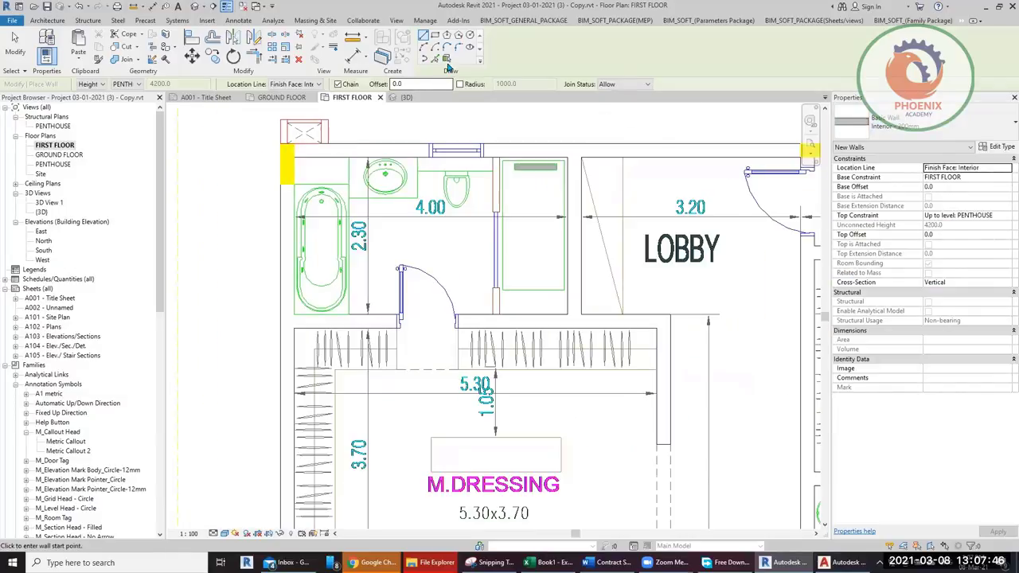
scroll(306, 152, up, 4)
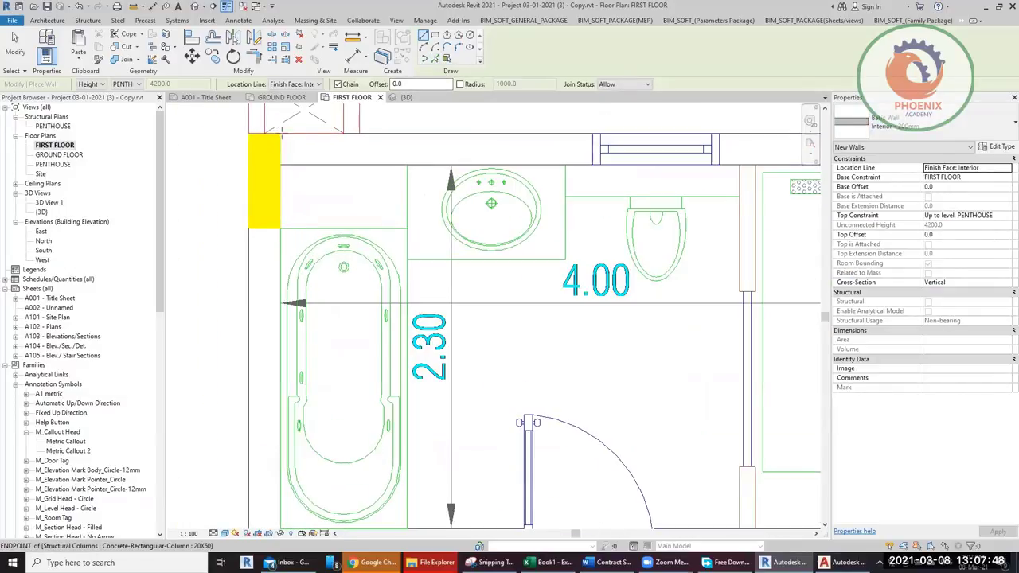
click(295, 141)
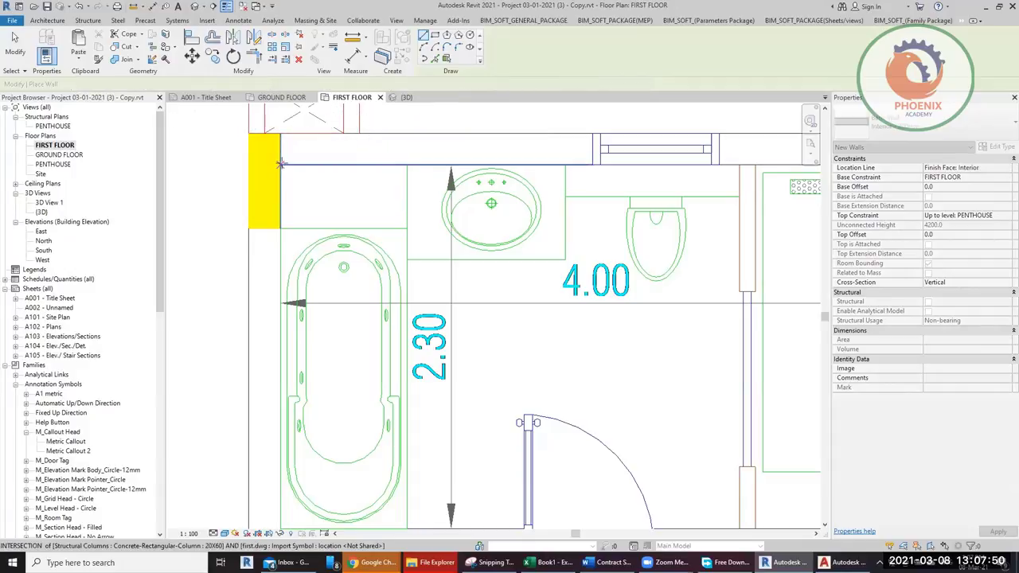
scroll(277, 162, down, 5)
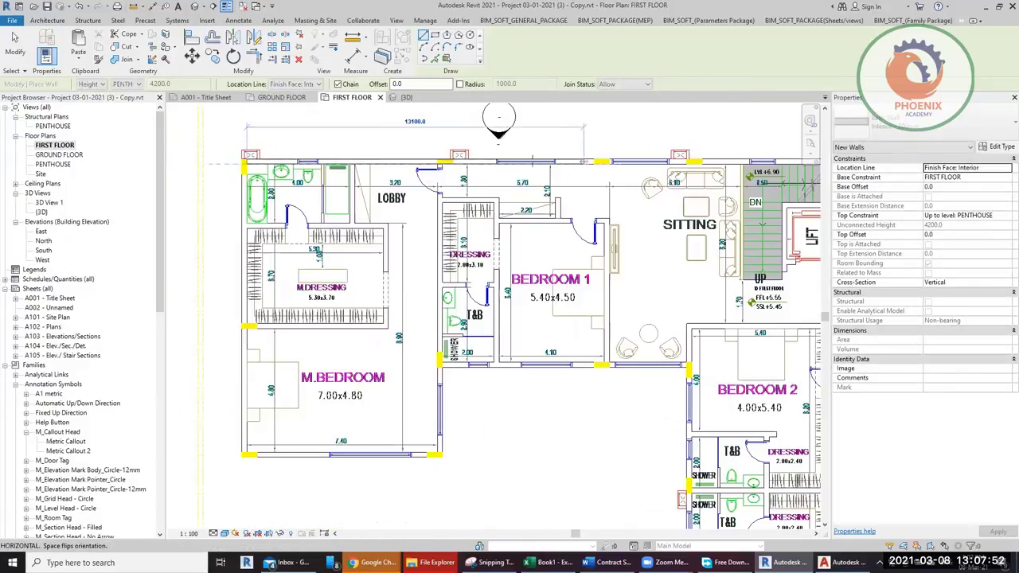
scroll(443, 163, up, 4)
scroll(443, 163, up, 4)
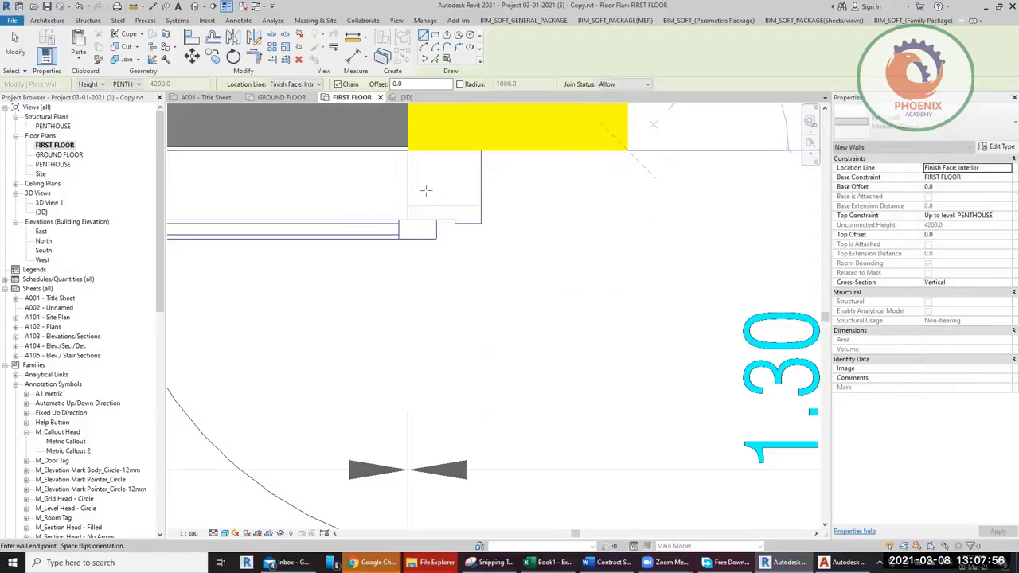
Step: Draw the next 200 mm exterior wall segment above Bedroom 1, from the lobby column to the column beside the sitting area, and end the chain
scroll(422, 190, down, 3)
scroll(387, 194, down, 3)
middle_drag(850, 202, 464, 201)
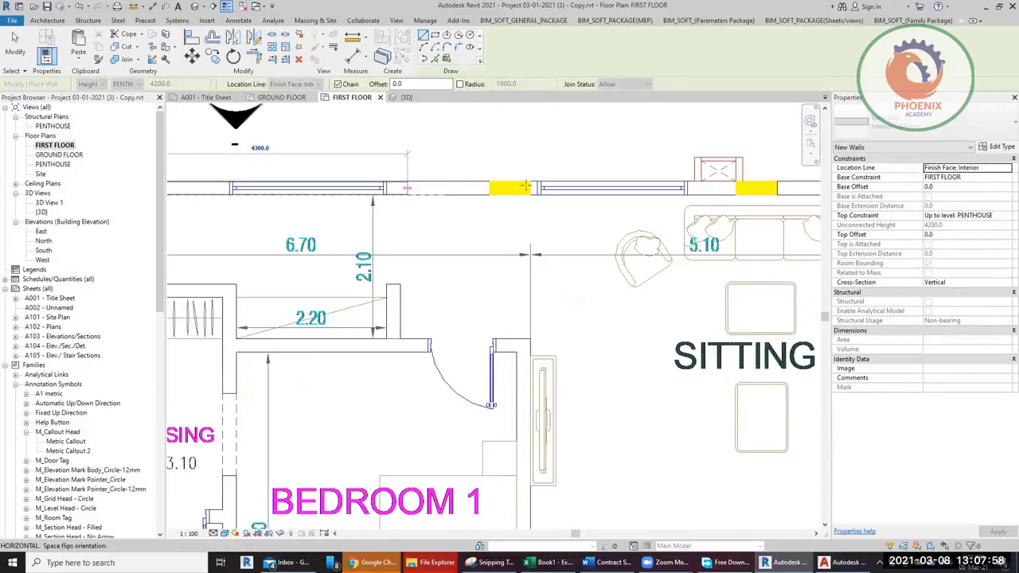
scroll(464, 201, up, 1)
scroll(458, 203, up, 4)
click(493, 193)
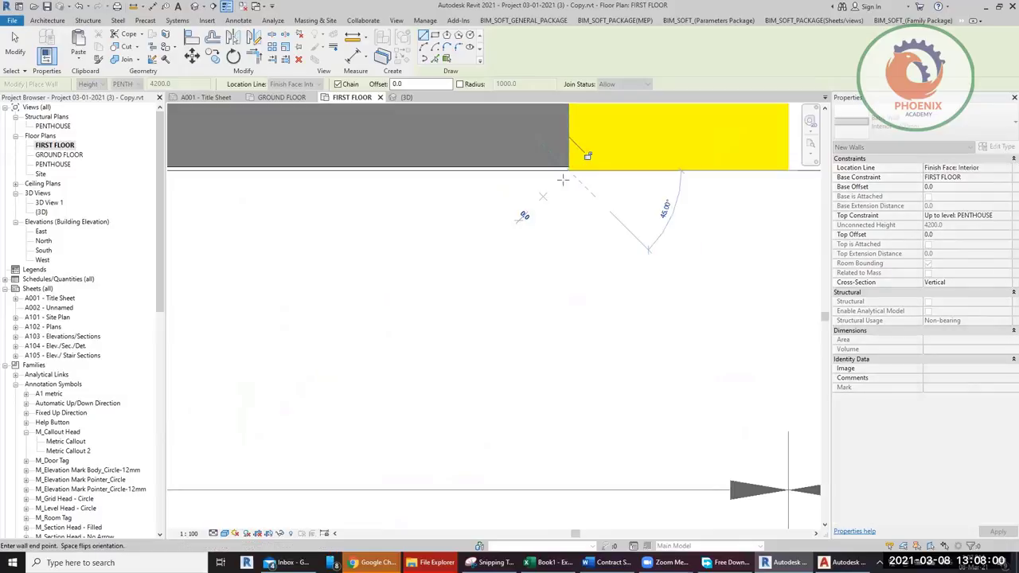
scroll(322, 211, down, 2)
scroll(322, 211, down, 1)
key(Escape)
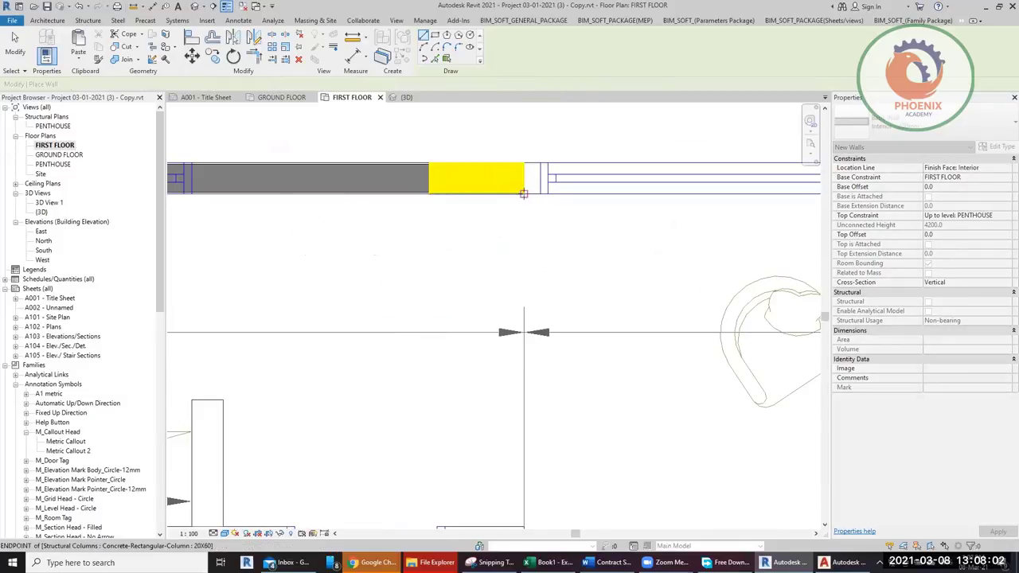
Step: Draw the 200 mm exterior wall segment along the window above the sitting area, between its two columns, and end the chain
scroll(392, 206, down, 2)
click(442, 199)
scroll(593, 203, up, 2)
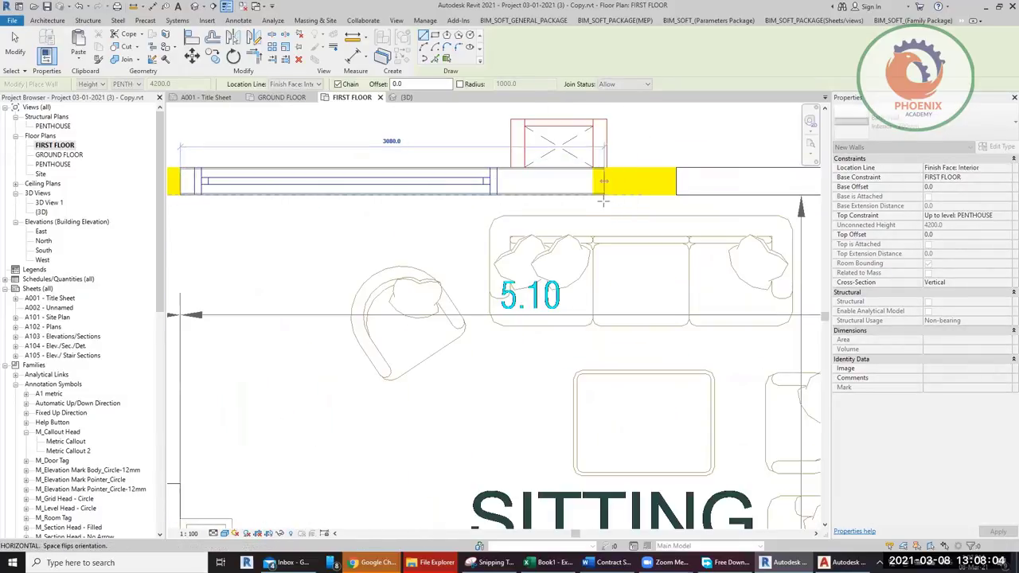
click(591, 196)
scroll(593, 195, up, 3)
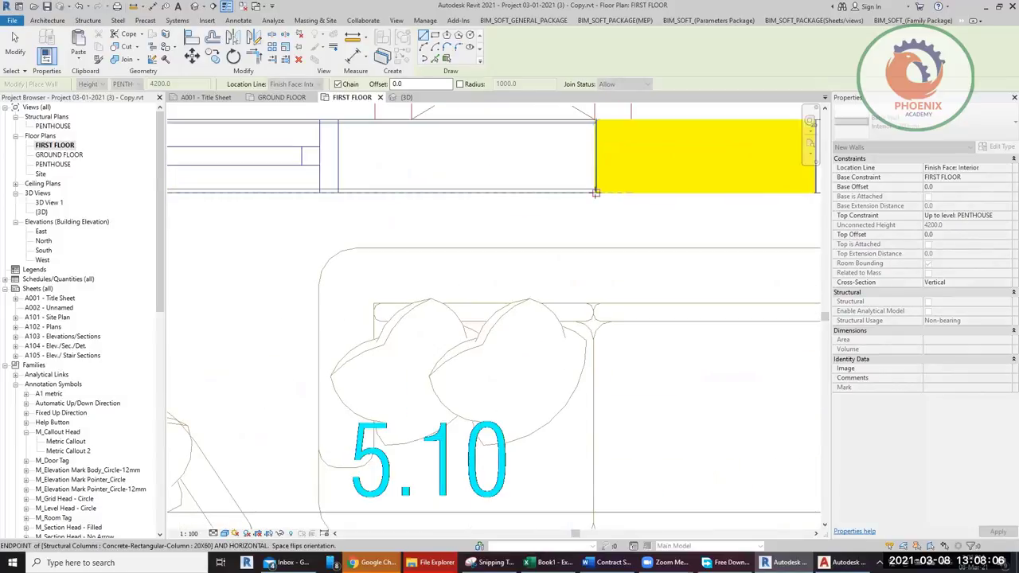
scroll(595, 192, down, 3)
key(Escape)
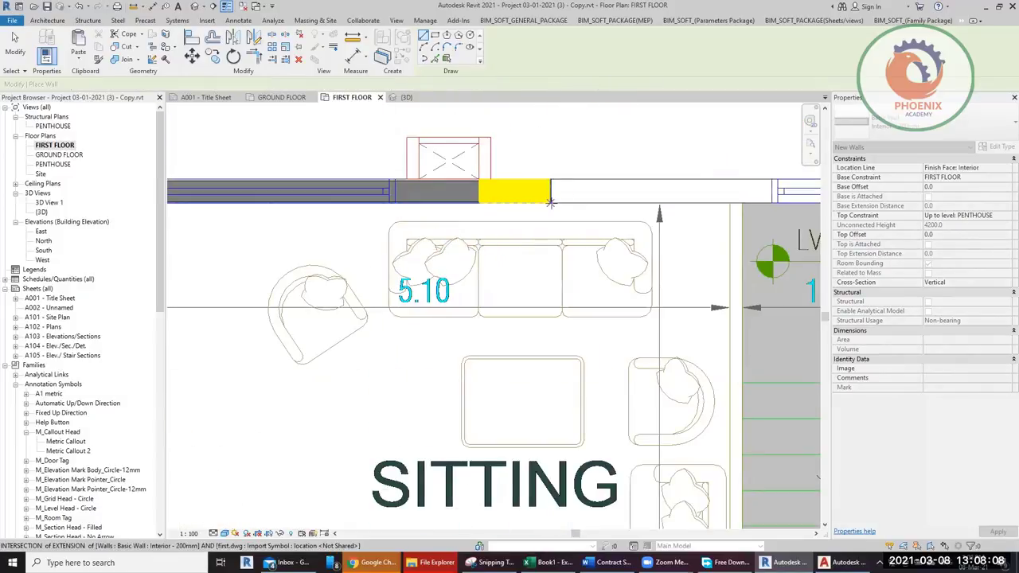
Step: Draw the next upper exterior wall segment from the sitting area column past the stairs and lift to the corner column
click(549, 202)
scroll(403, 187, down, 3)
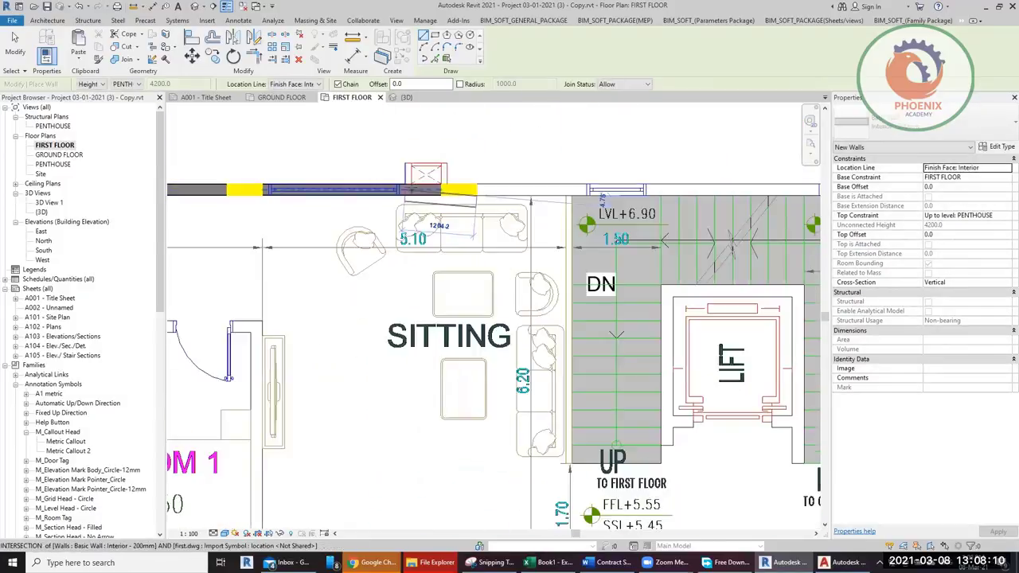
middle_drag(811, 191, 458, 199)
scroll(469, 169, up, 5)
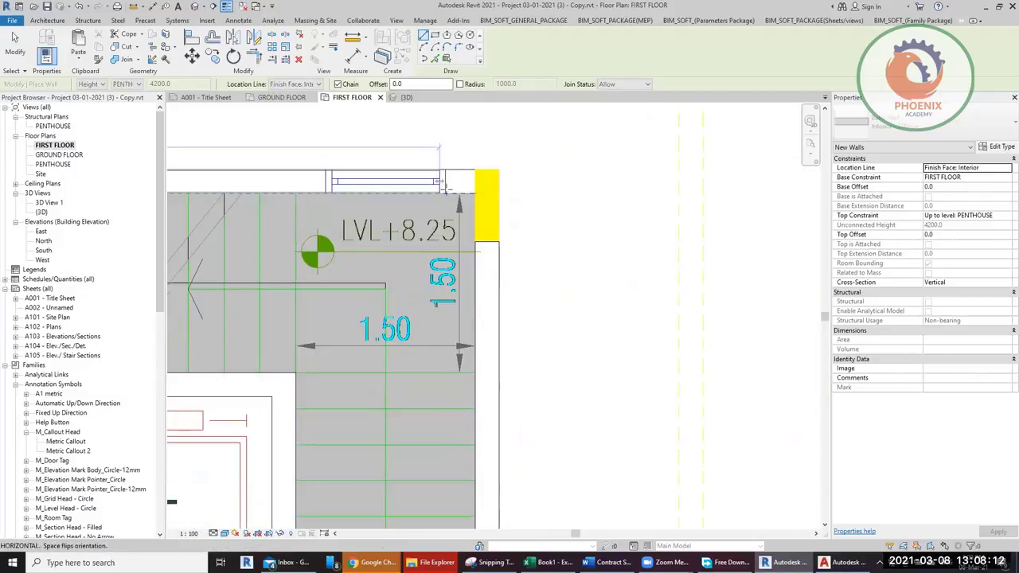
Step: Draw the side exterior wall from the stair's corner column down to the next column beside the corridor, and end the chain
click(490, 289)
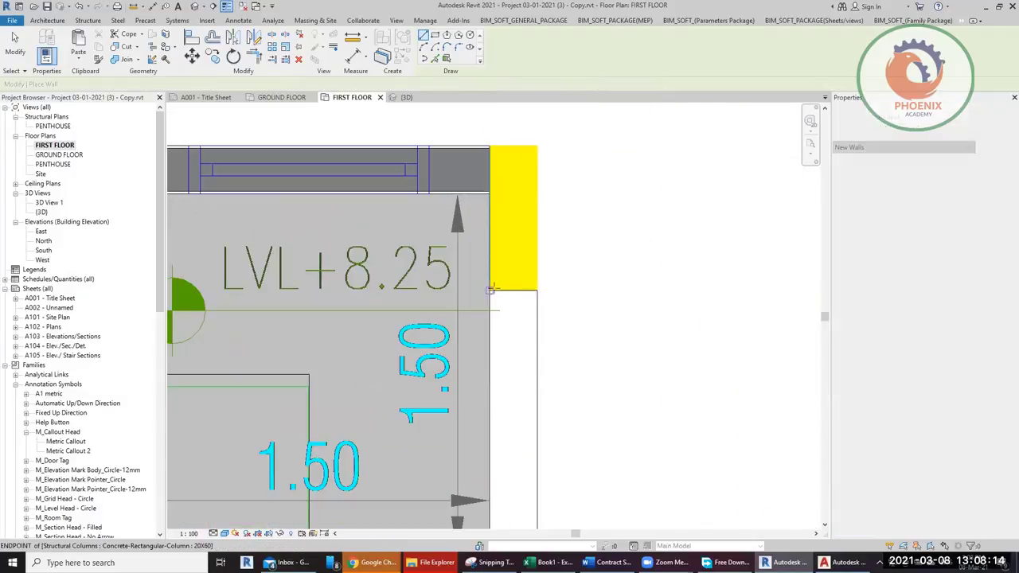
scroll(490, 289, down, 4)
middle_drag(489, 289, 485, 159)
scroll(486, 159, down, 3)
middle_drag(414, 335, 460, 307)
scroll(446, 350, up, 6)
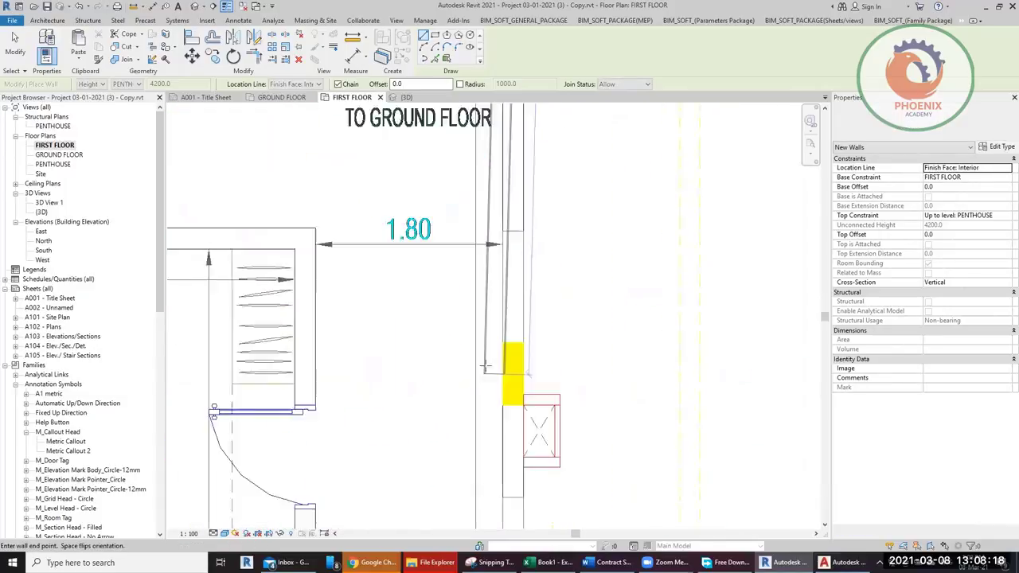
click(584, 112)
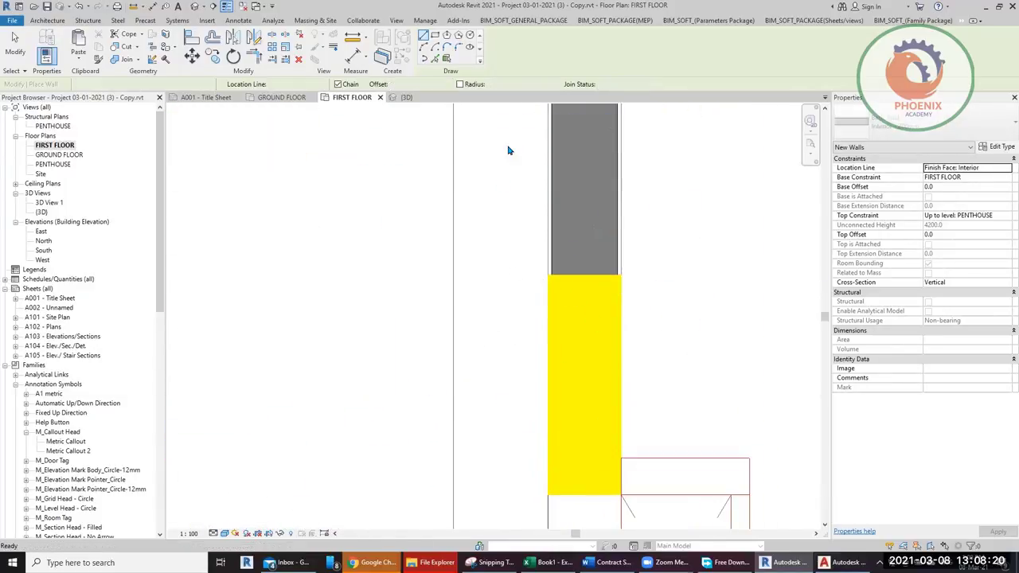
key(Escape)
key(Escape)
Step: Continue the corridor's exterior wall from the column beside the duct down to the column near the FFL+5.40 level mark
scroll(525, 332, down, 2)
click(529, 320)
scroll(527, 322, down, 3)
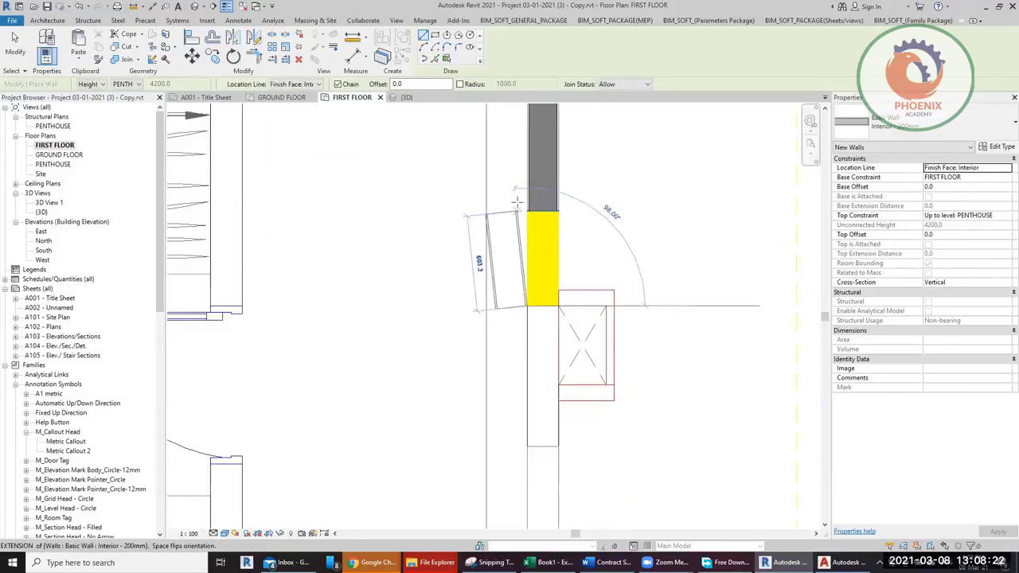
scroll(518, 356, down, 2)
scroll(519, 302, up, 6)
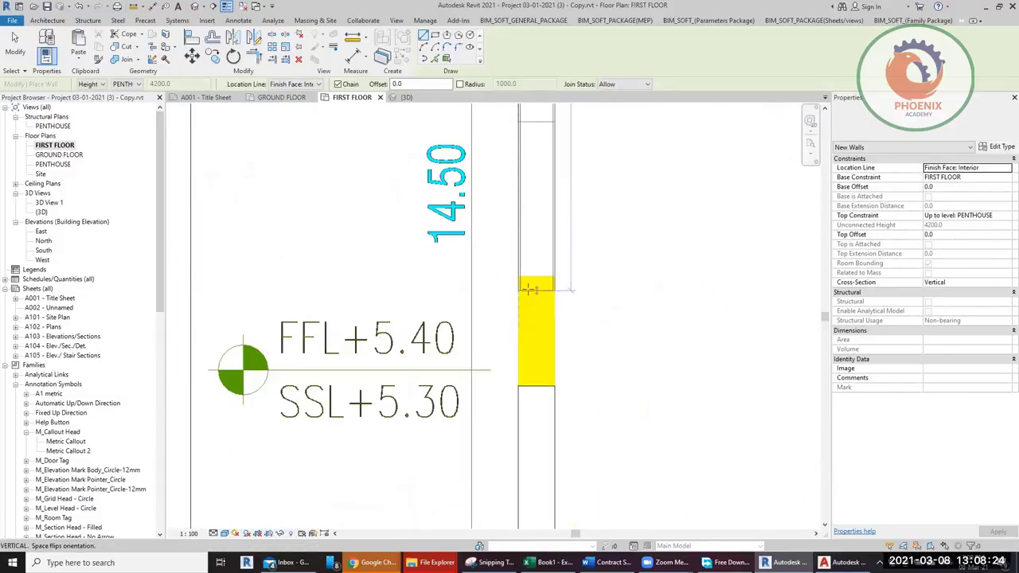
click(518, 276)
key(Escape)
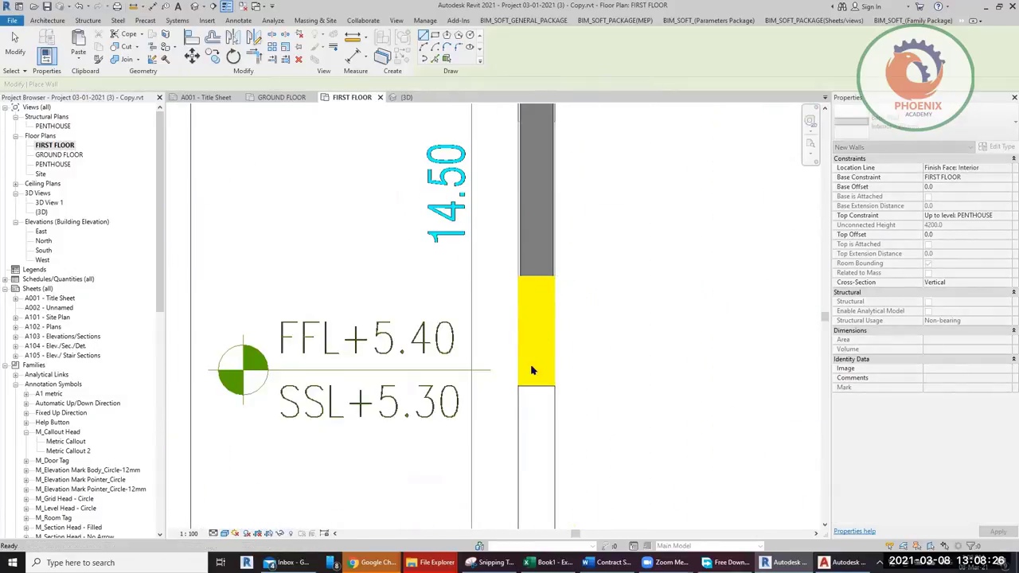
Step: Draw the corridor's exterior wall segment from the column near the FFL+5.40 mark down to the column at the Bedroom 4 entrance
click(518, 386)
scroll(549, 239, down, 5)
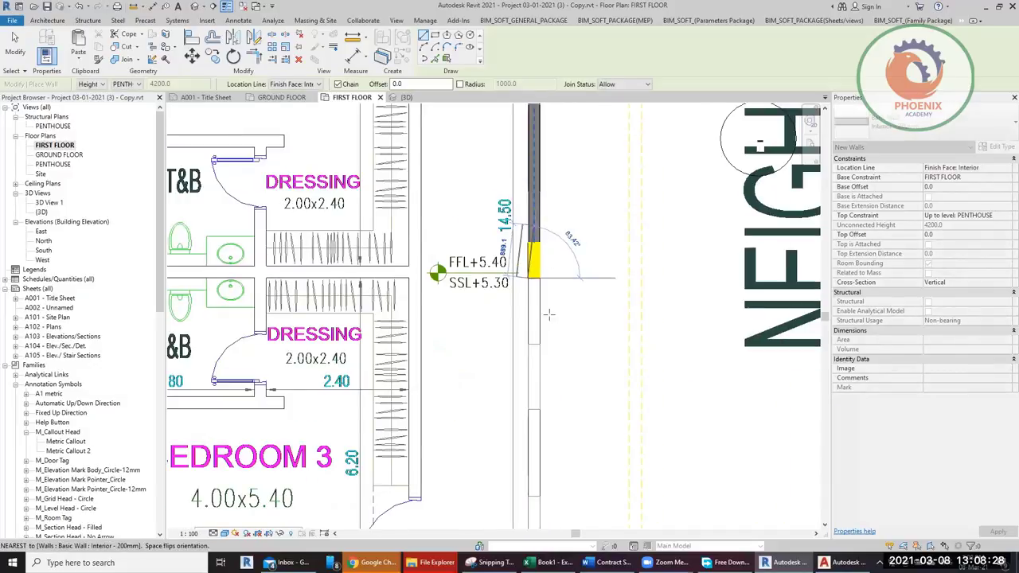
scroll(537, 485, up, 6)
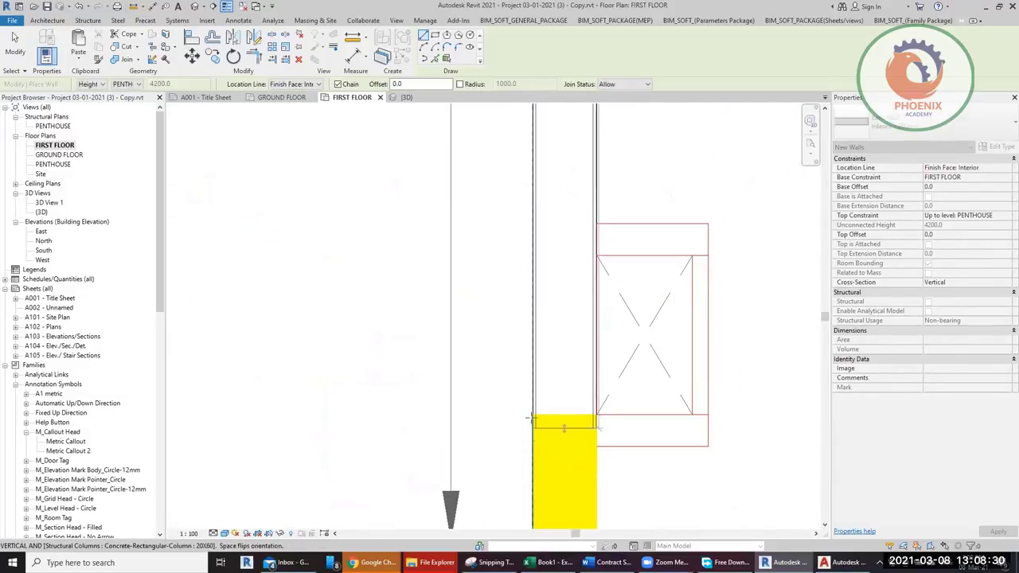
click(533, 414)
key(Escape)
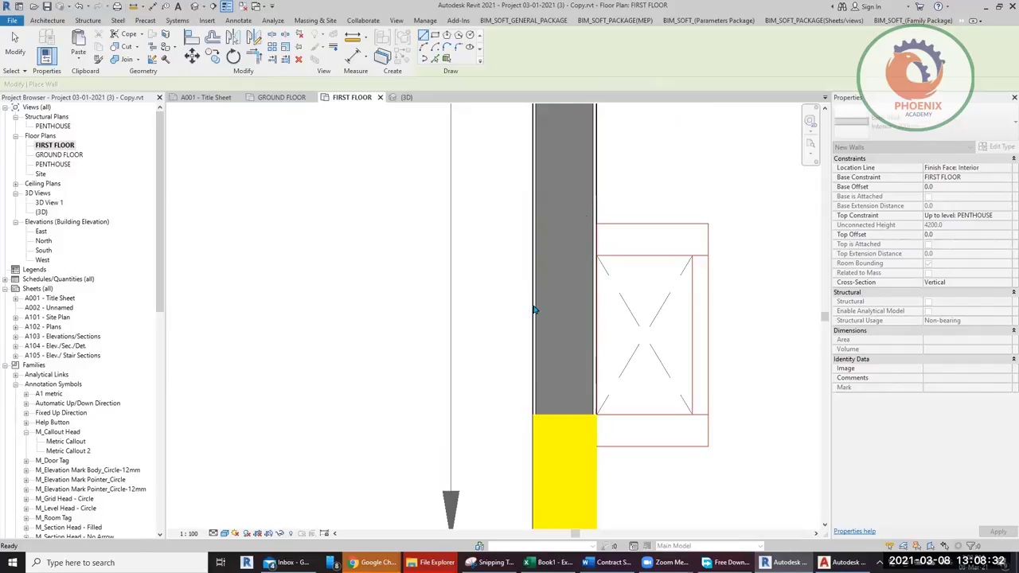
Step: Draw the 200 mm wall along the upper edge of Bedroom 4, from the column by its door to the opposite corner column
scroll(535, 310, down, 5)
scroll(535, 310, up, 1)
click(572, 347)
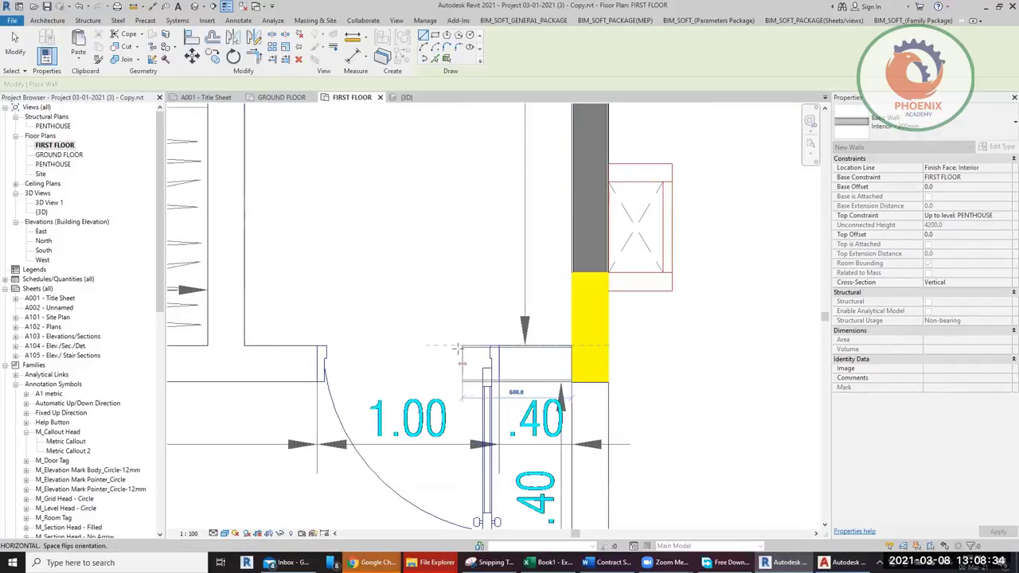
scroll(453, 347, down, 6)
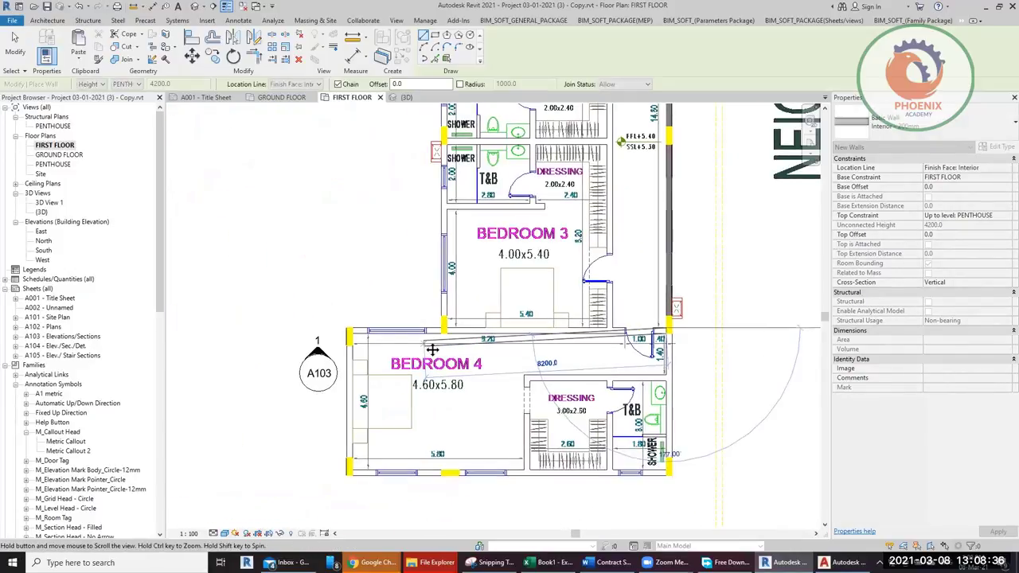
scroll(356, 329, up, 8)
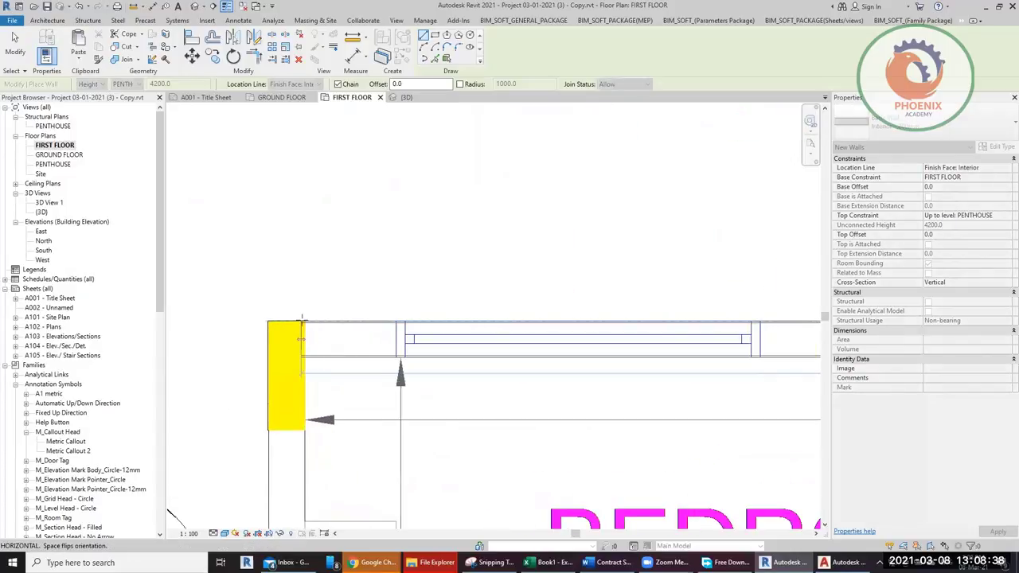
scroll(301, 321, up, 3)
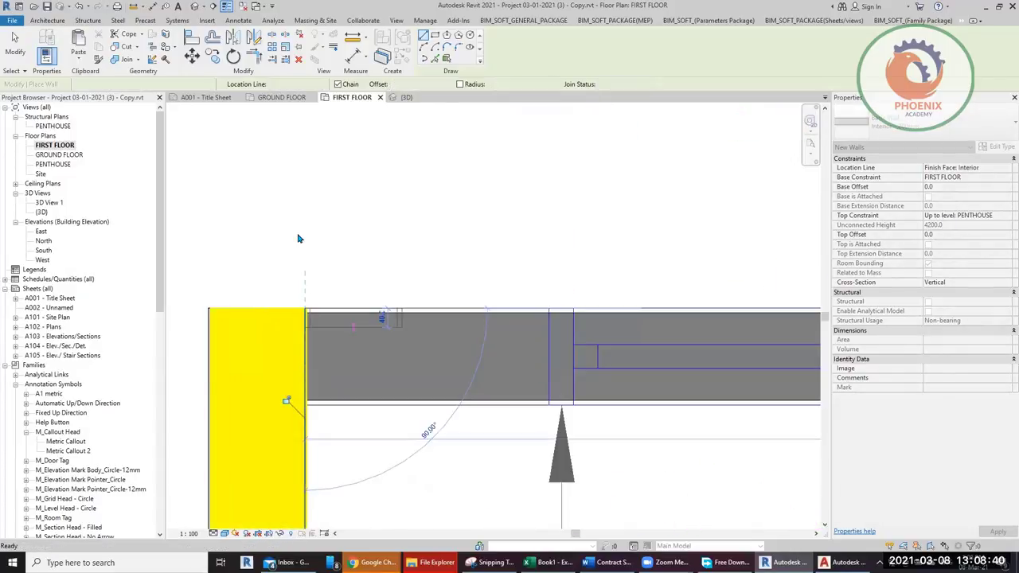
Step: Draw the exterior wall of Bedroom 4 beside the A103 elevation marker, between the two corner columns, and end the wall command
scroll(296, 237, down, 4)
scroll(302, 275, up, 4)
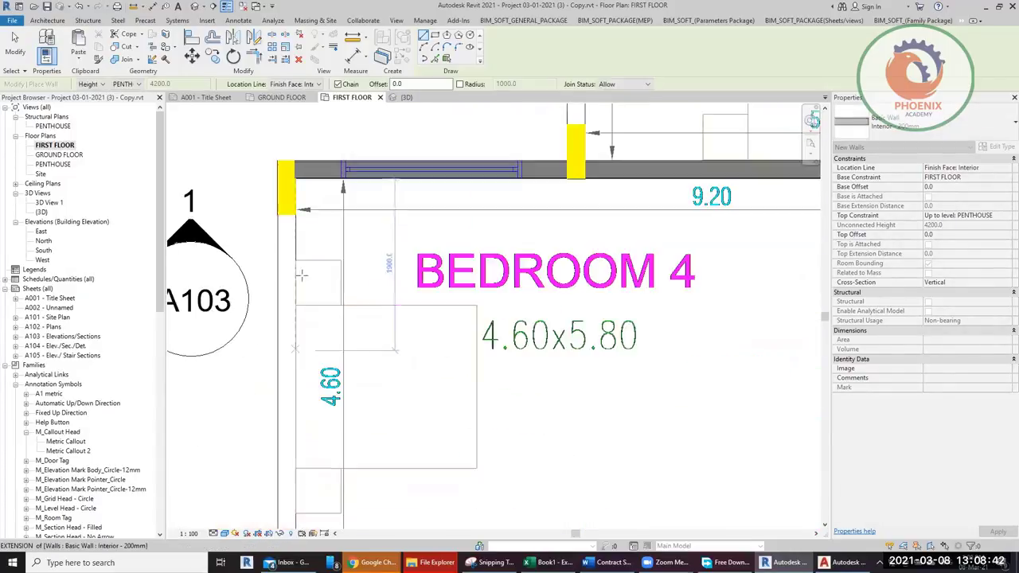
scroll(296, 221, down, 1)
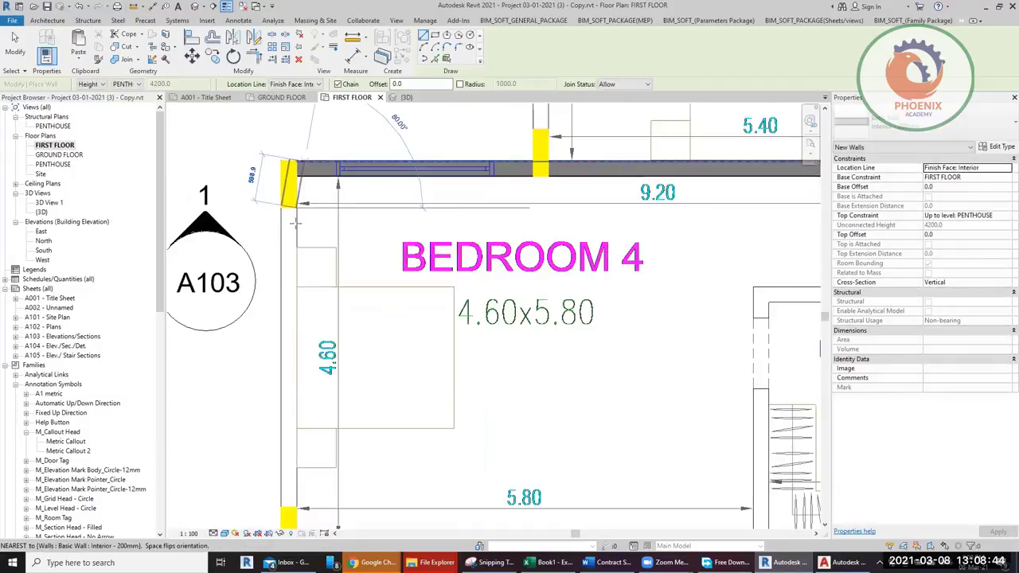
scroll(296, 222, down, 3)
scroll(301, 290, up, 3)
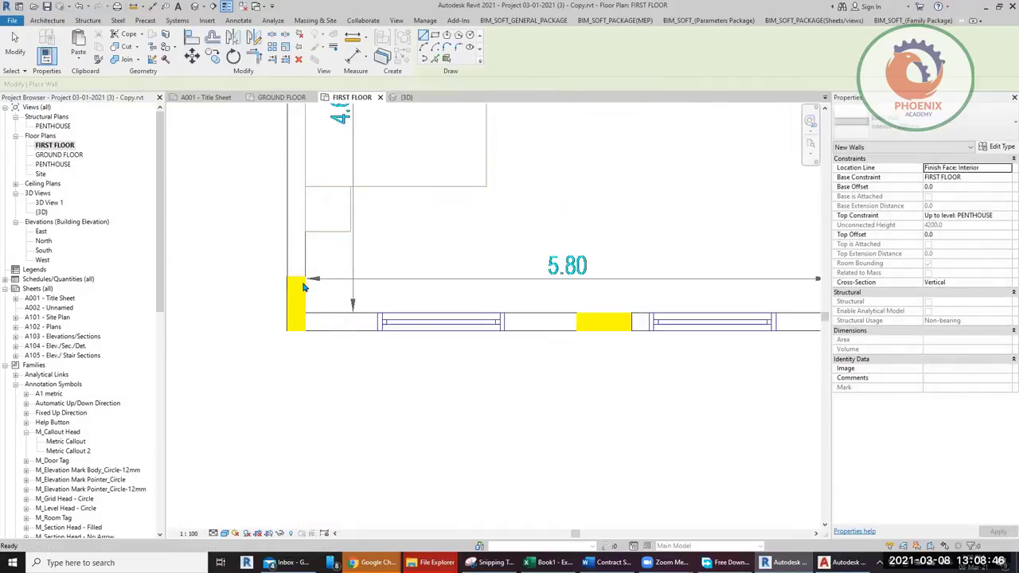
click(303, 288)
scroll(299, 358, down, 3)
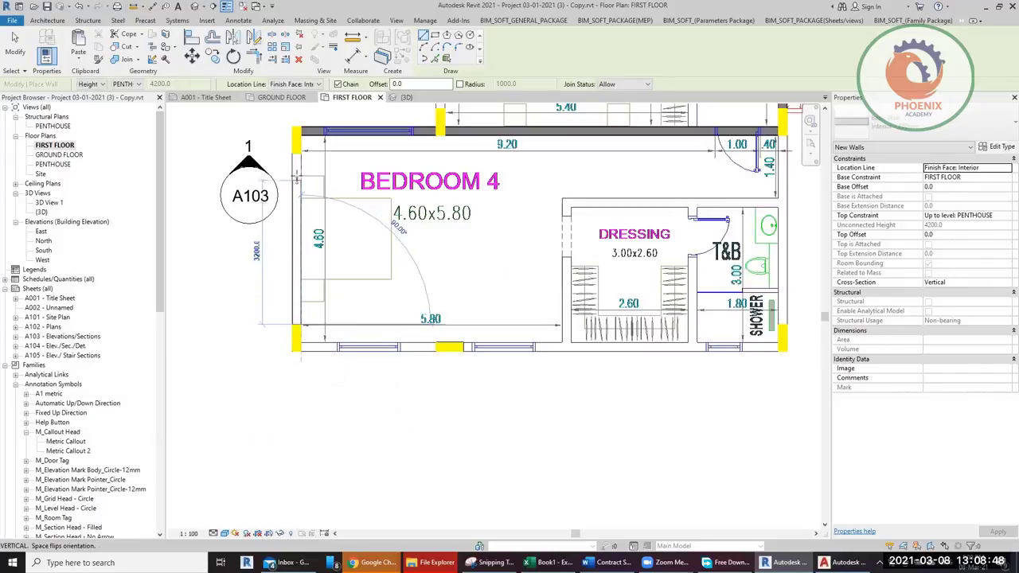
click(296, 152)
key(Escape)
key(Escape)
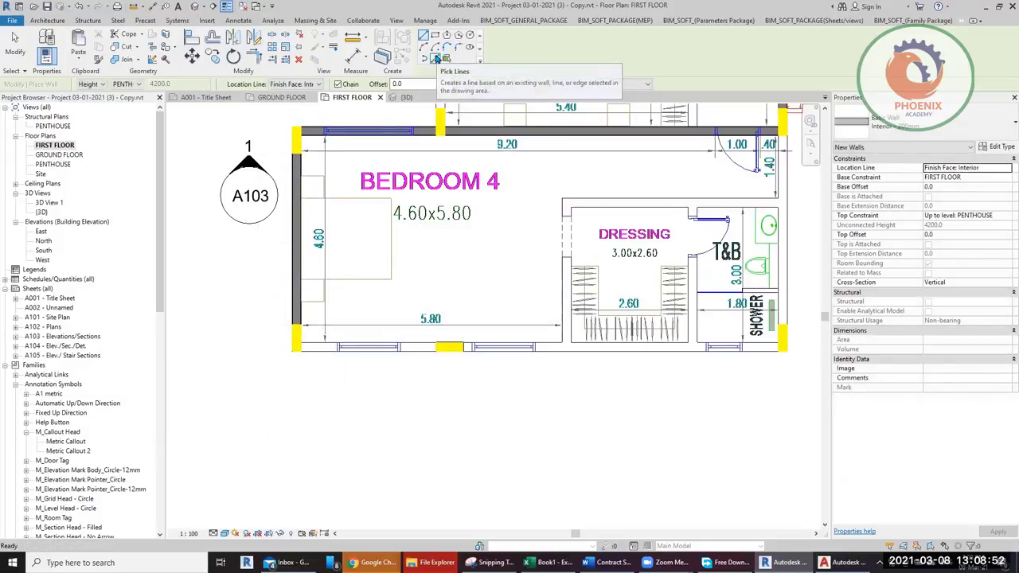
Step: Create a 200 mm wall with Pick Lines from the DWG line between the two windows on Bedroom 4's lower edge
click(436, 60)
scroll(429, 338, up, 3)
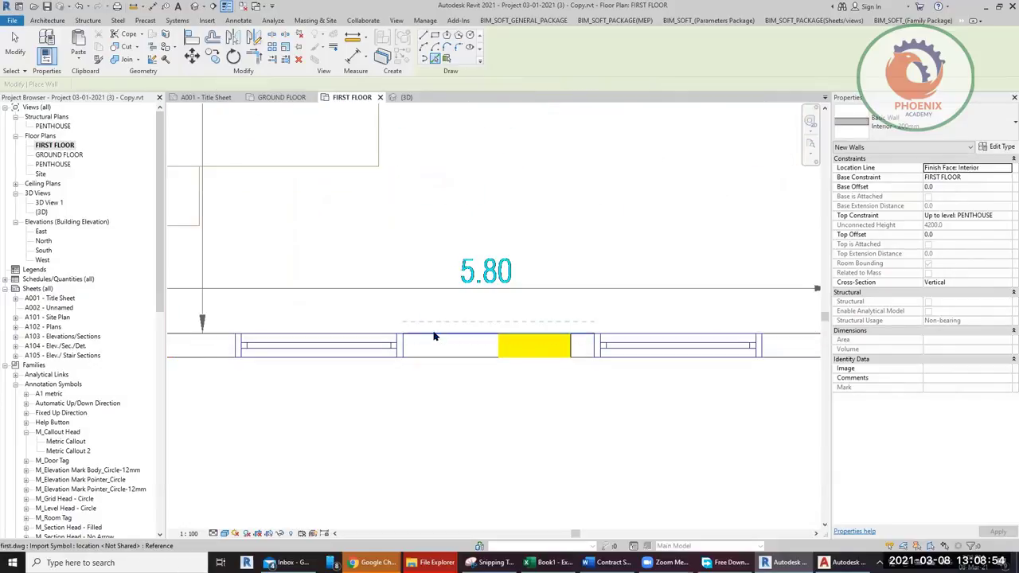
click(444, 334)
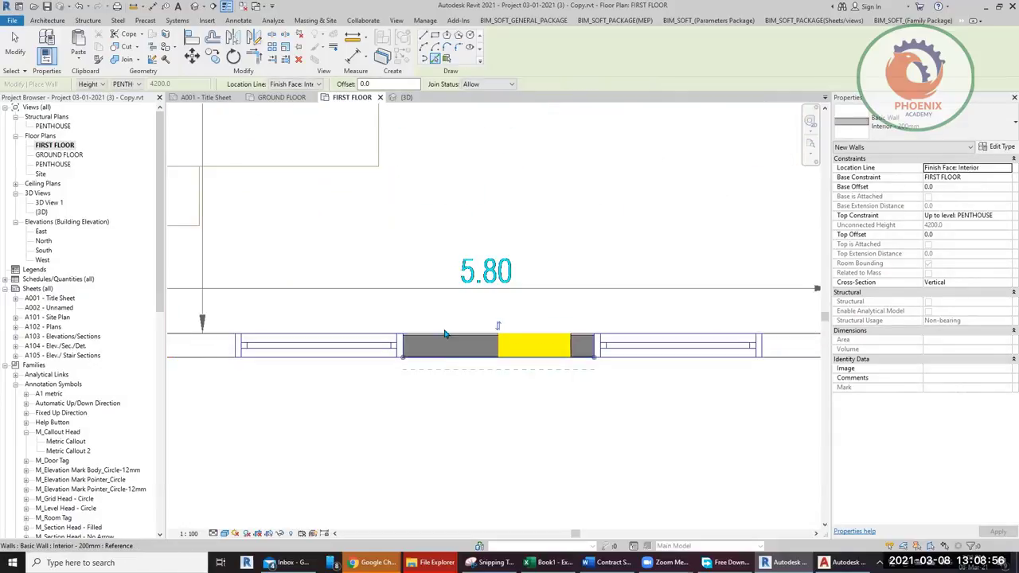
scroll(446, 333, down, 2)
scroll(509, 335, up, 2)
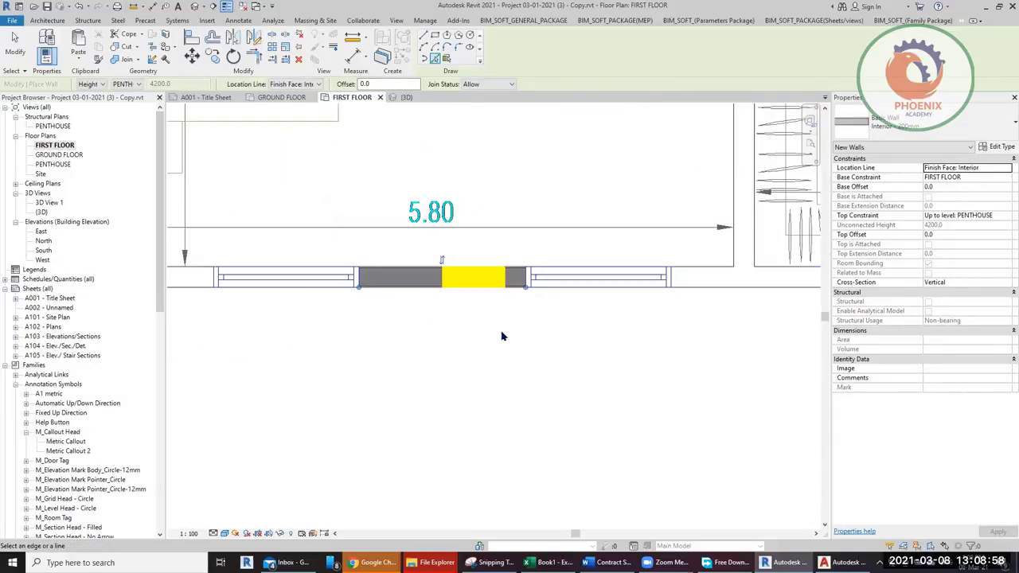
key(Escape)
key(Escape)
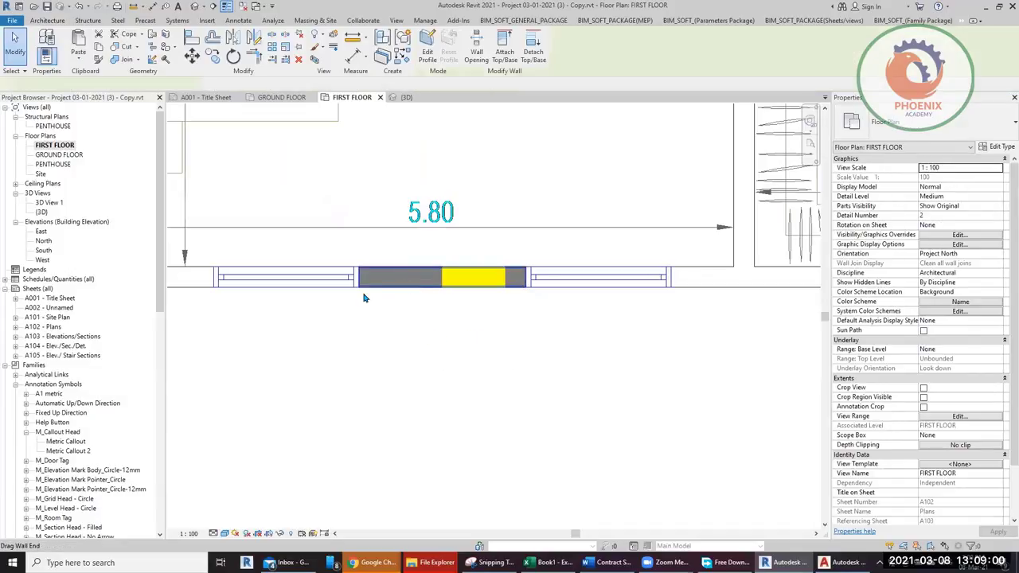
Step: Extend the picked wall's end across the adjacent window to Bedroom 4's lower corner column
click(361, 287)
key(r)
key(s)
scroll(458, 263, down, 1)
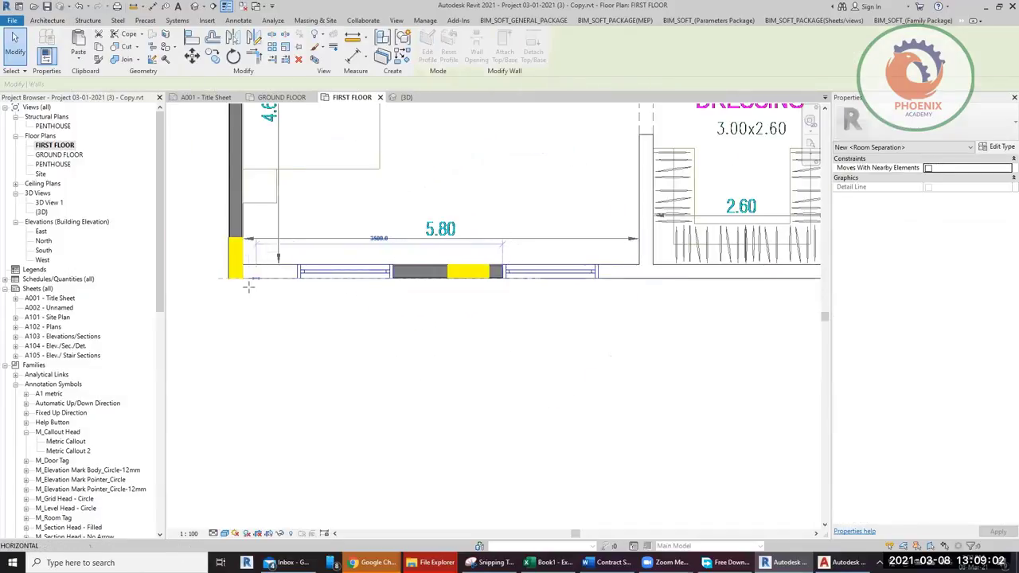
key(Escape)
click(549, 272)
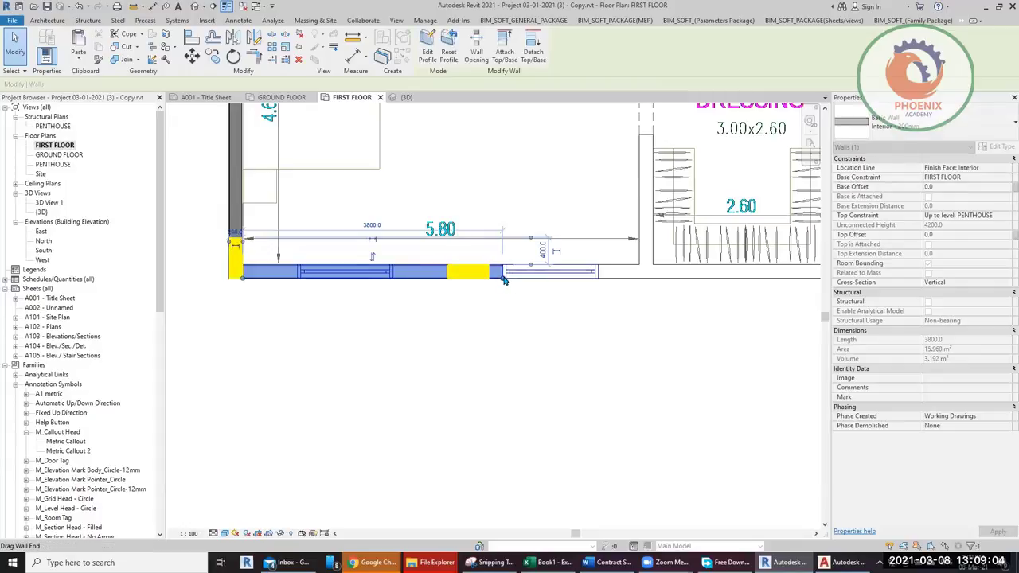
key(Escape)
Step: Extend the lower wall's other end past the dressing room and bathroom to the corner column by the shower
scroll(605, 273, down, 2)
key(r)
key(s)
scroll(745, 279, up, 2)
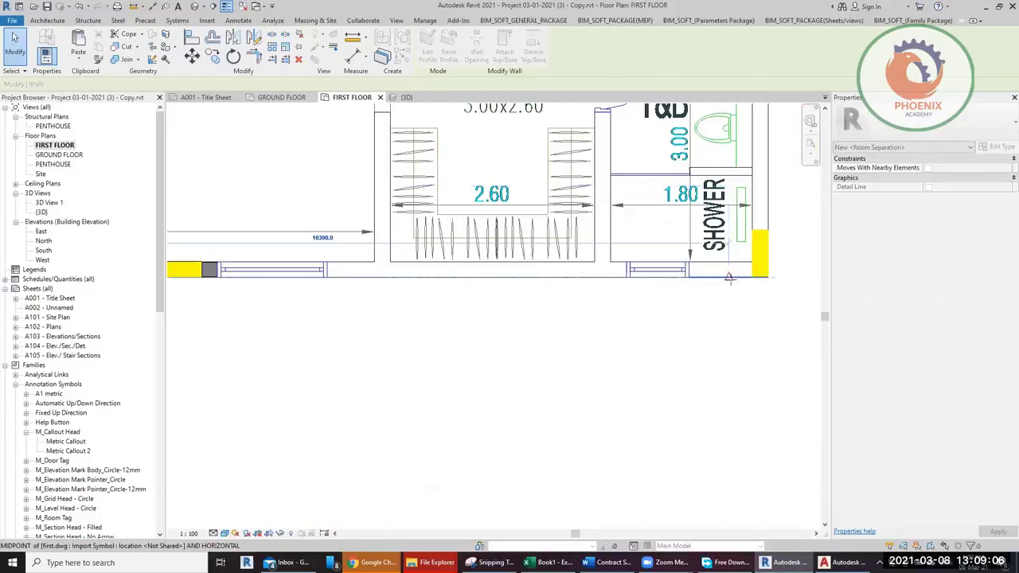
key(Escape)
click(751, 277)
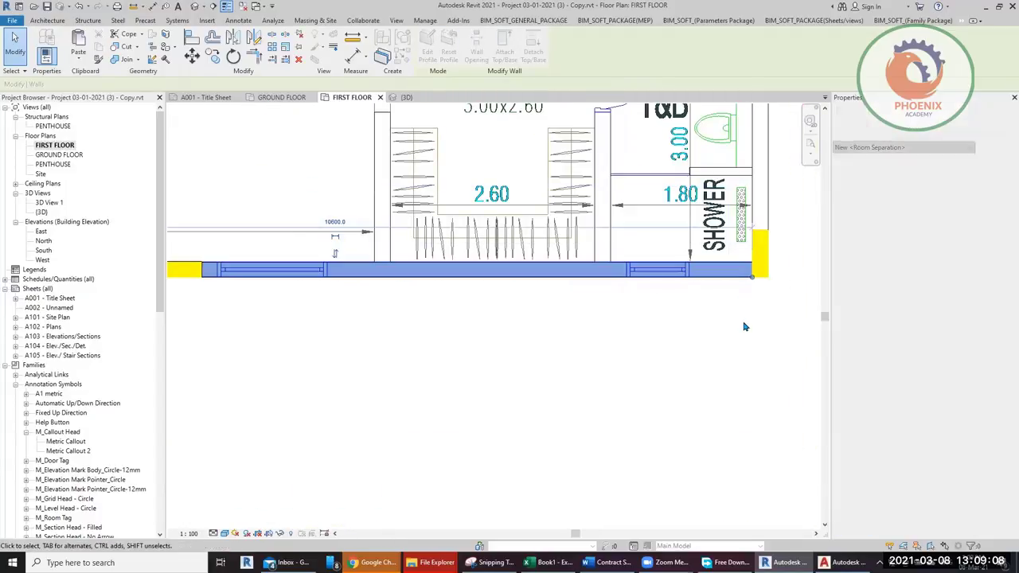
scroll(727, 323, down, 3)
key(Escape)
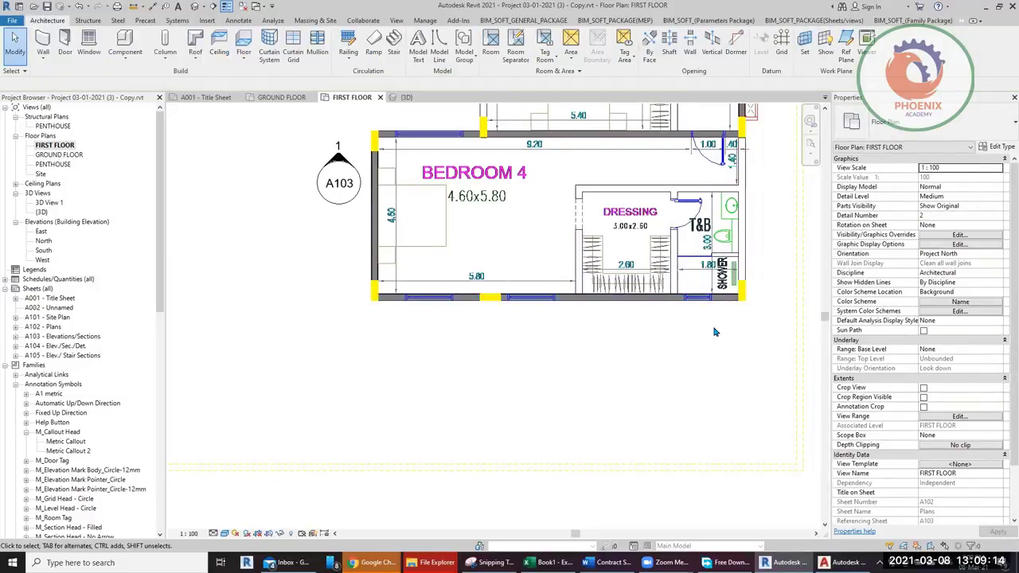
Step: Split Bedroom 4's lower exterior wall at both side faces of the 20X60 column between the two windows
scroll(489, 301, up, 4)
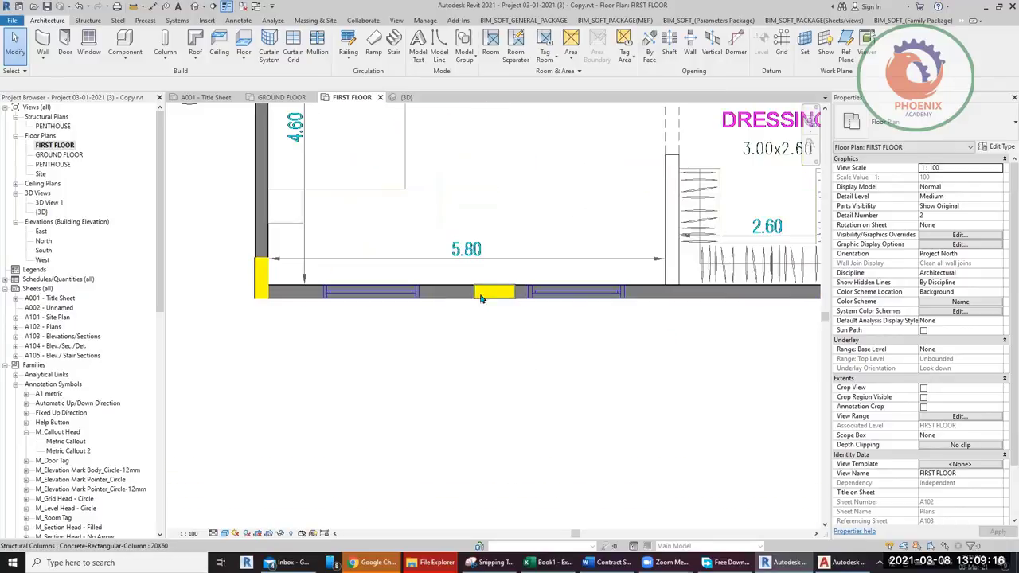
click(961, 22)
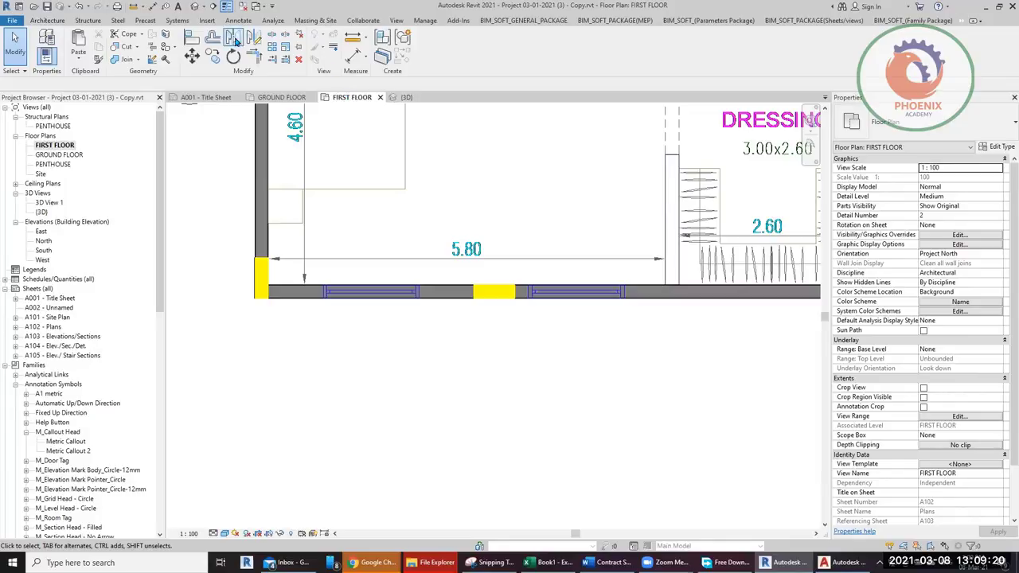
click(325, 96)
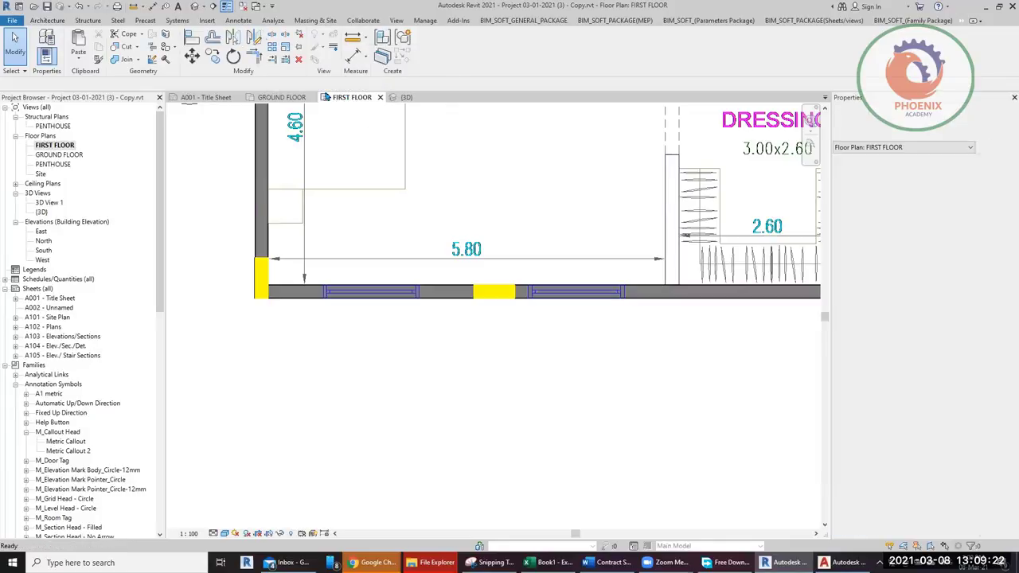
key(s)
key(l)
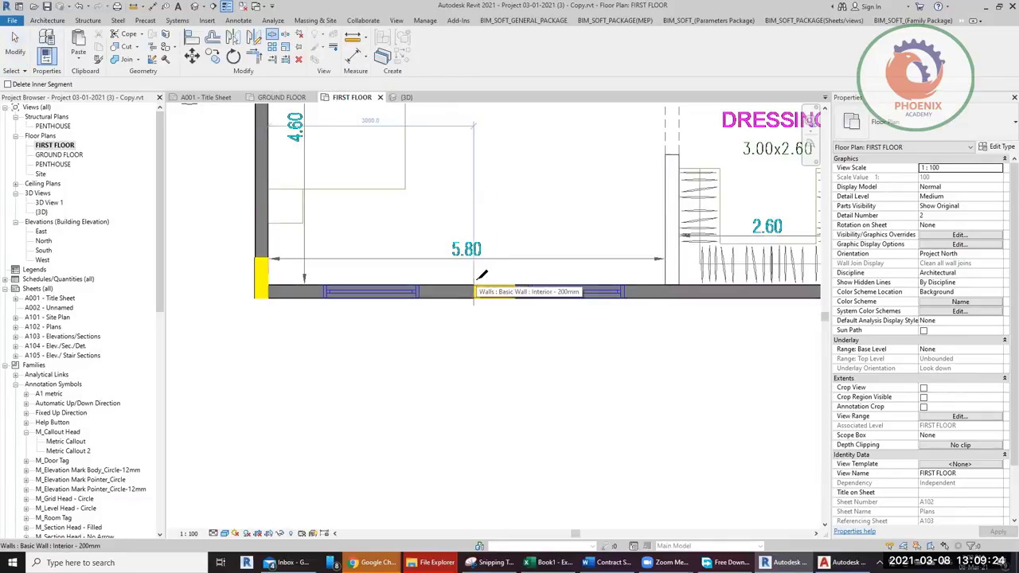
click(475, 287)
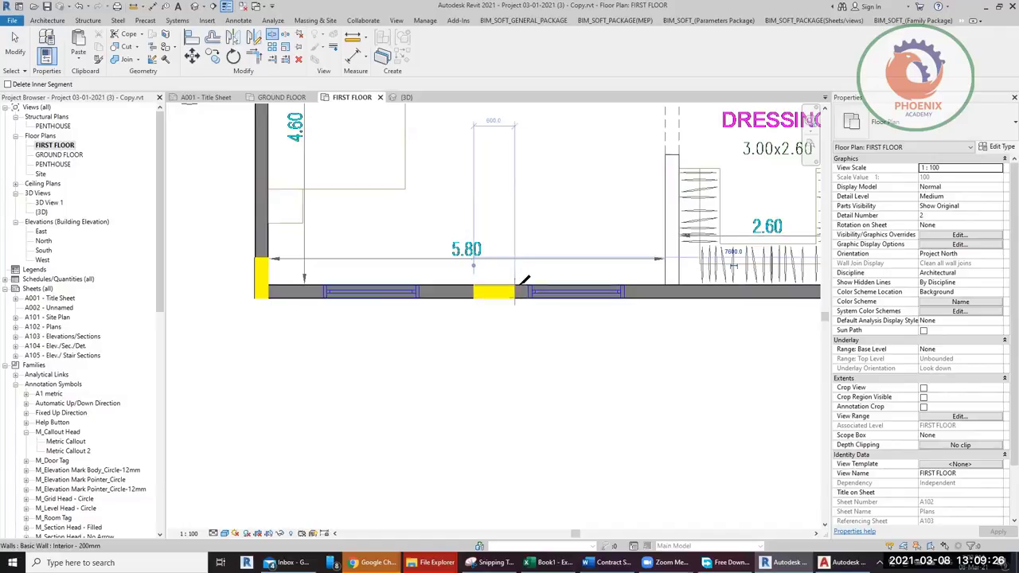
click(516, 286)
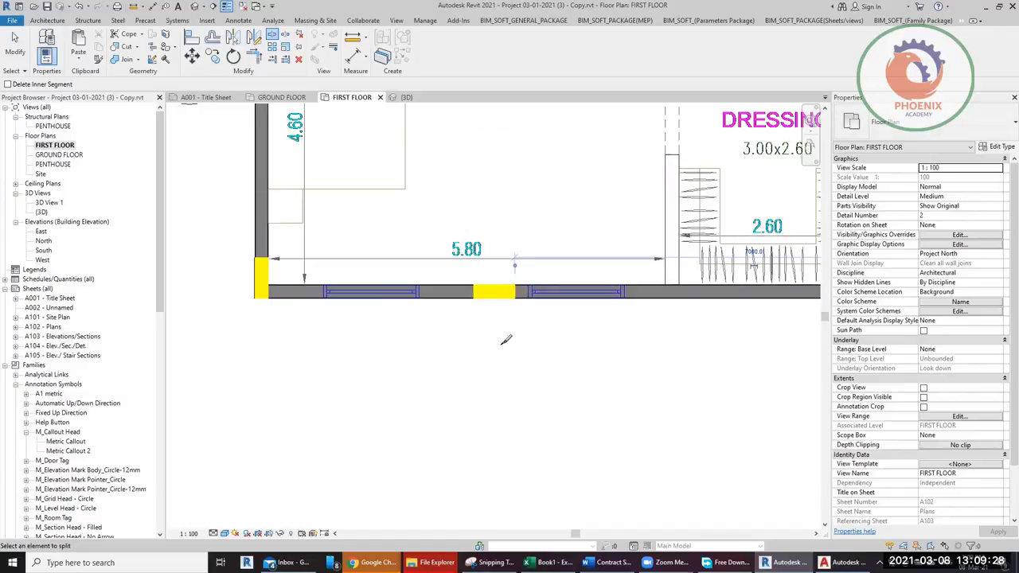
key(Escape)
Step: Select the column between the windows with the wall segment inside it, and filter structural columns out of the selection
click(496, 323)
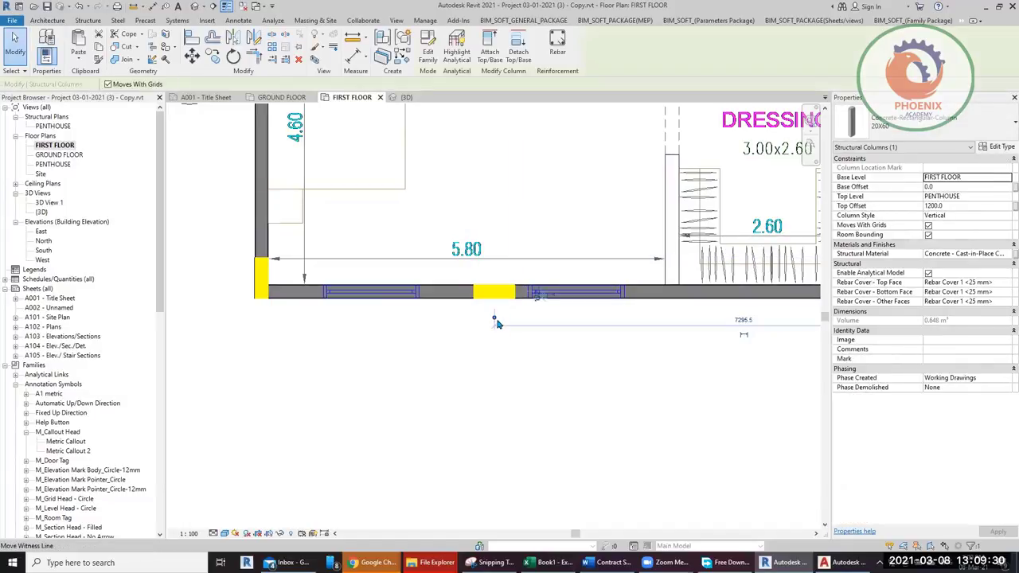
key(Escape)
scroll(442, 318, up, 3)
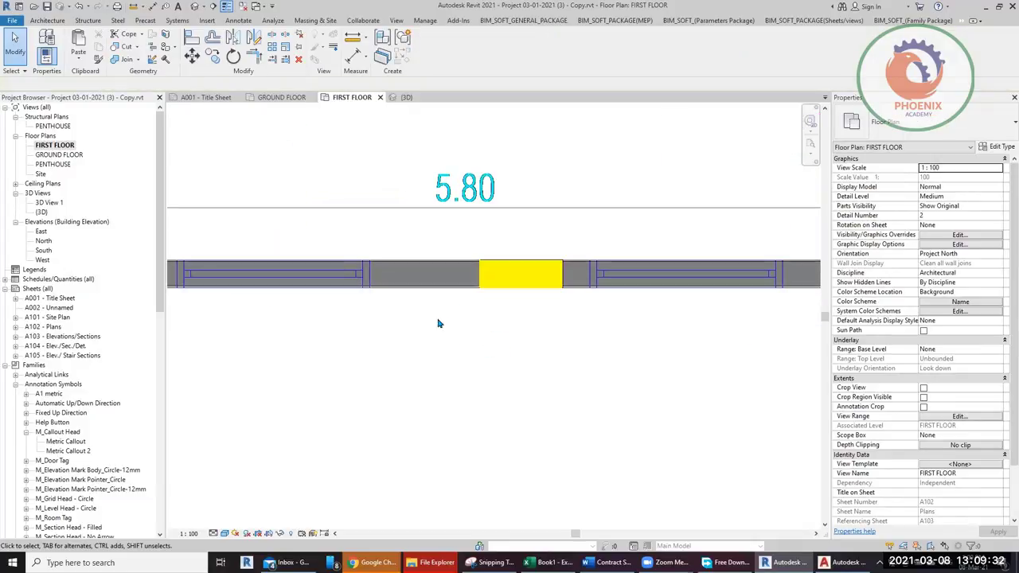
click(484, 266)
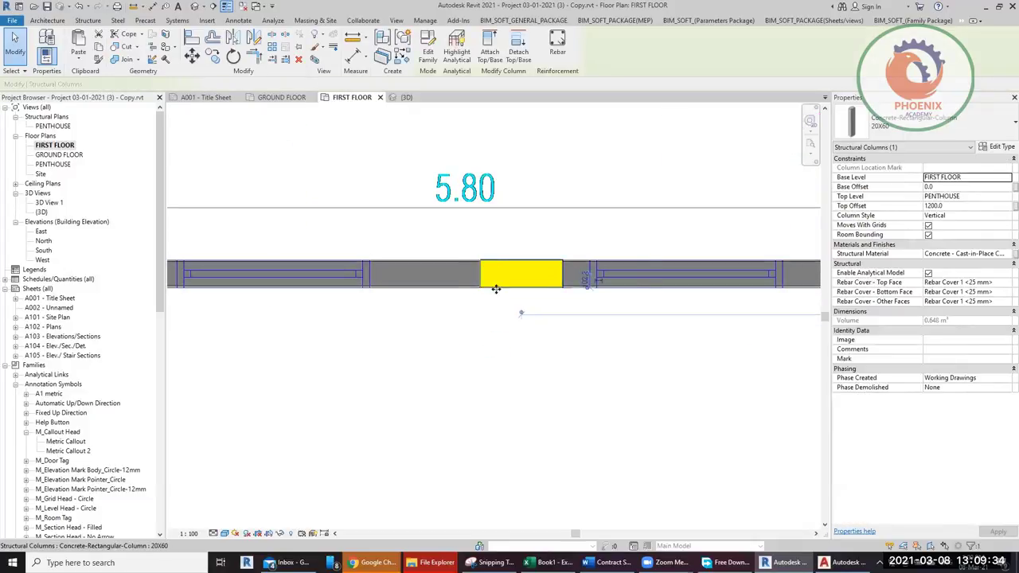
drag(427, 348, 600, 247)
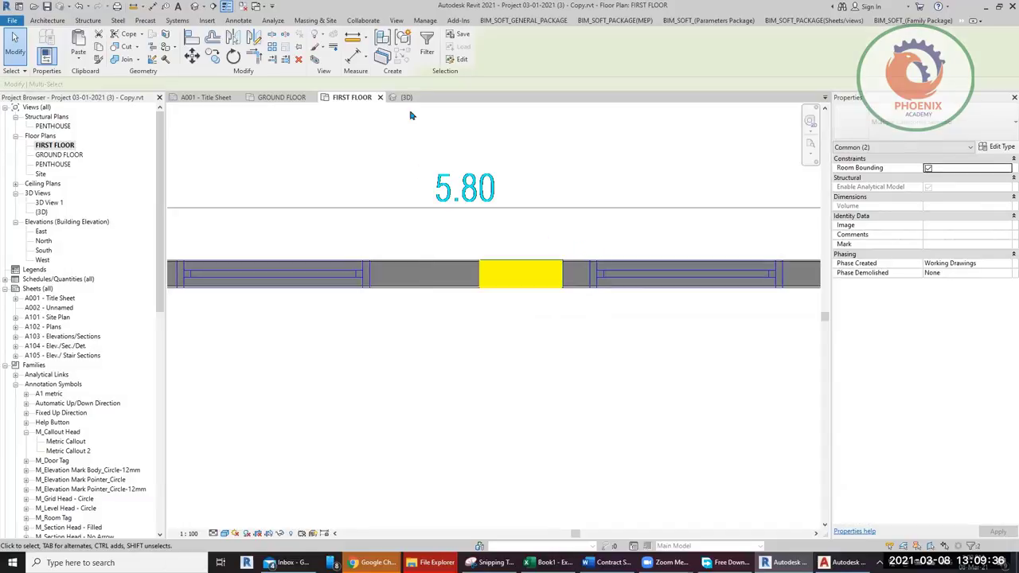
click(430, 62)
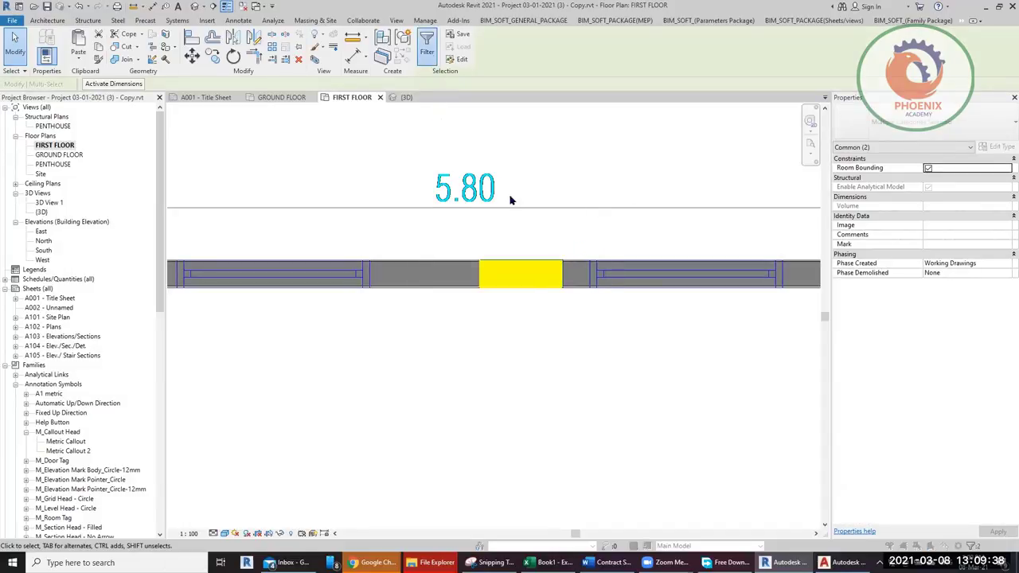
click(413, 212)
click(481, 359)
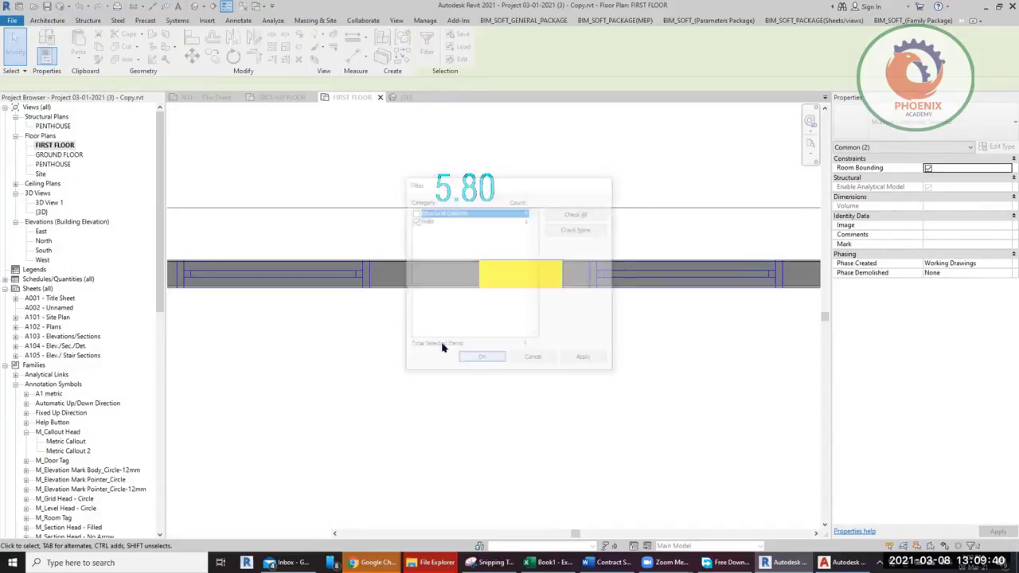
key(Escape)
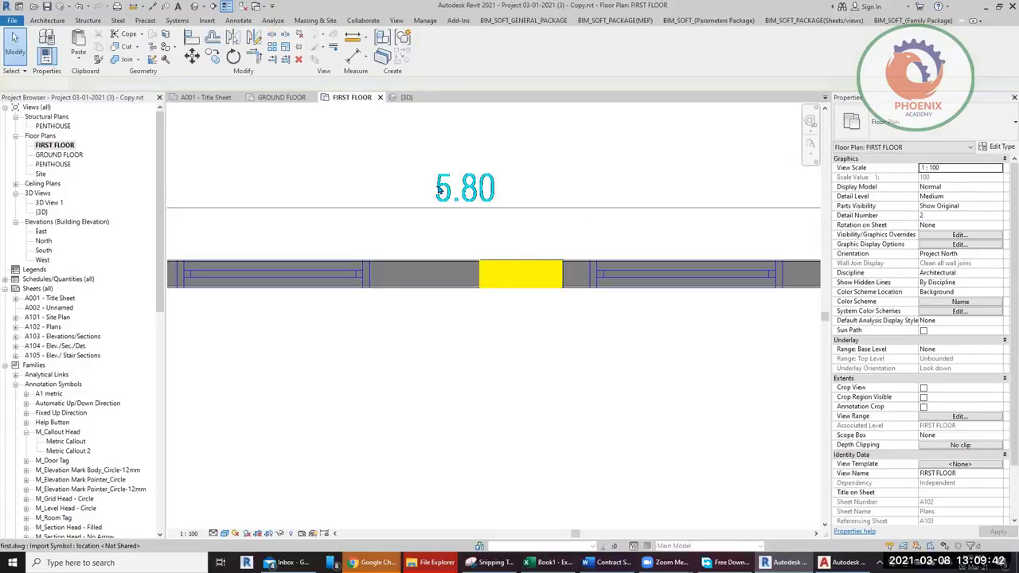
Step: Use Split with Gap with a 25.4 joint gap on Bedroom 4's upper wall, on either side of the intermediate column
scroll(476, 358, down, 2)
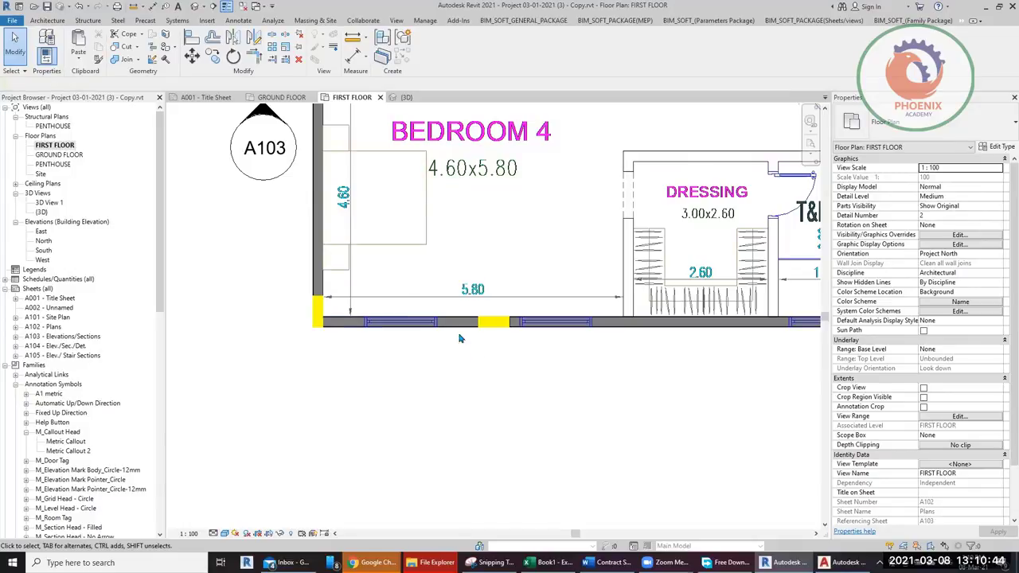
scroll(475, 356, down, 3)
middle_drag(587, 377, 518, 432)
scroll(384, 274, up, 3)
scroll(400, 287, up, 3)
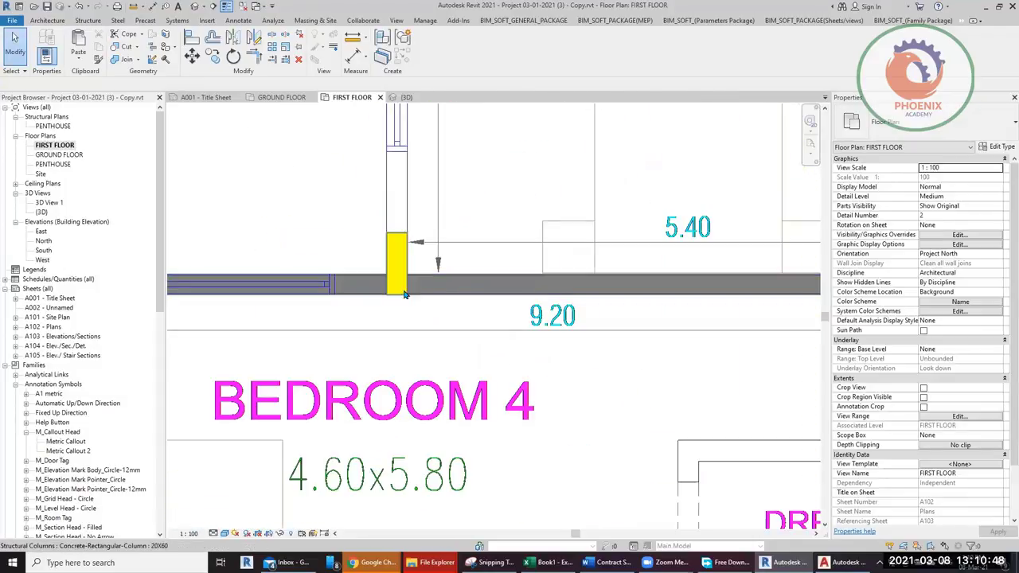
click(403, 285)
key(Escape)
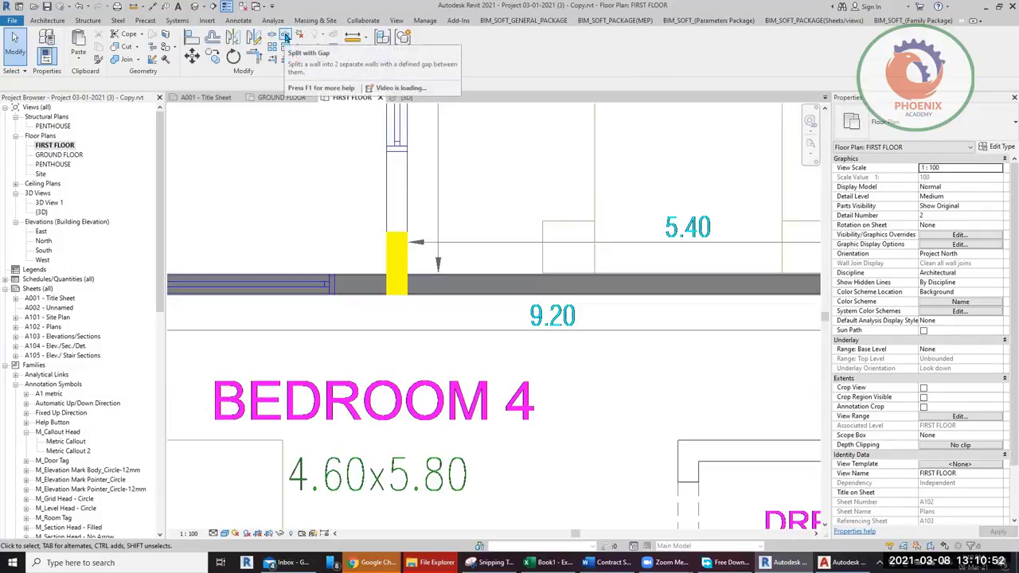
click(285, 37)
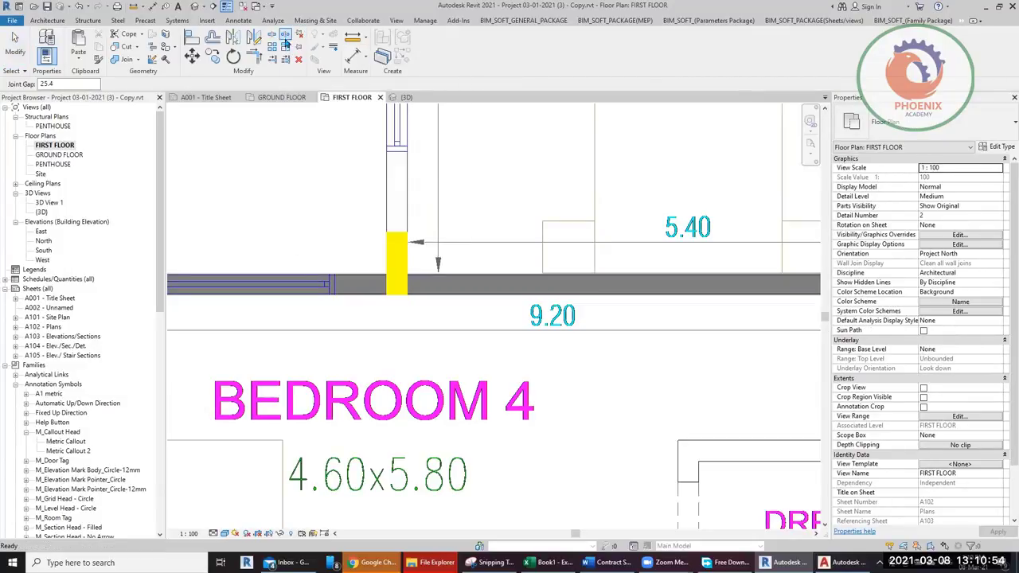
scroll(382, 270, up, 3)
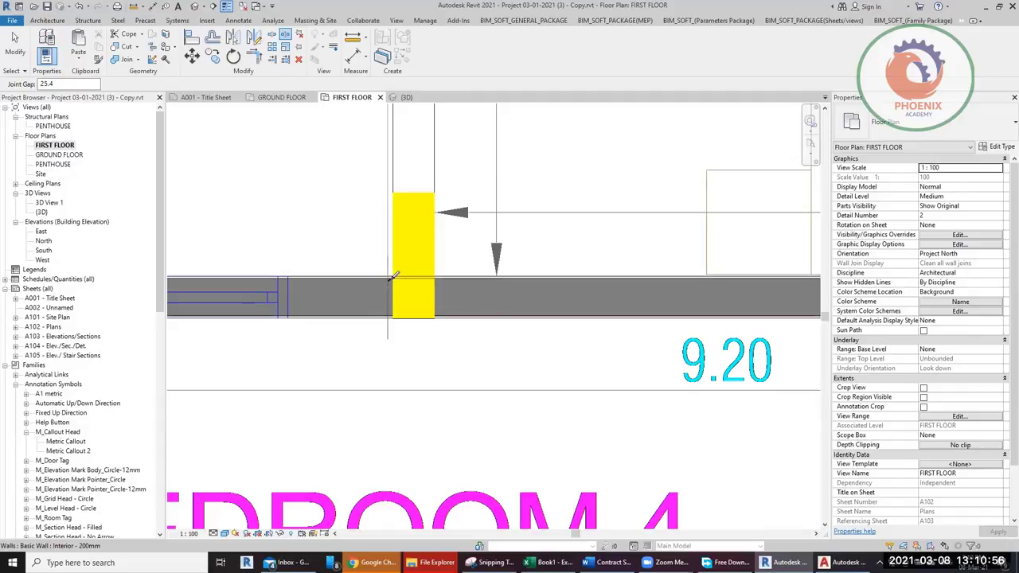
click(436, 296)
key(Escape)
key(Escape)
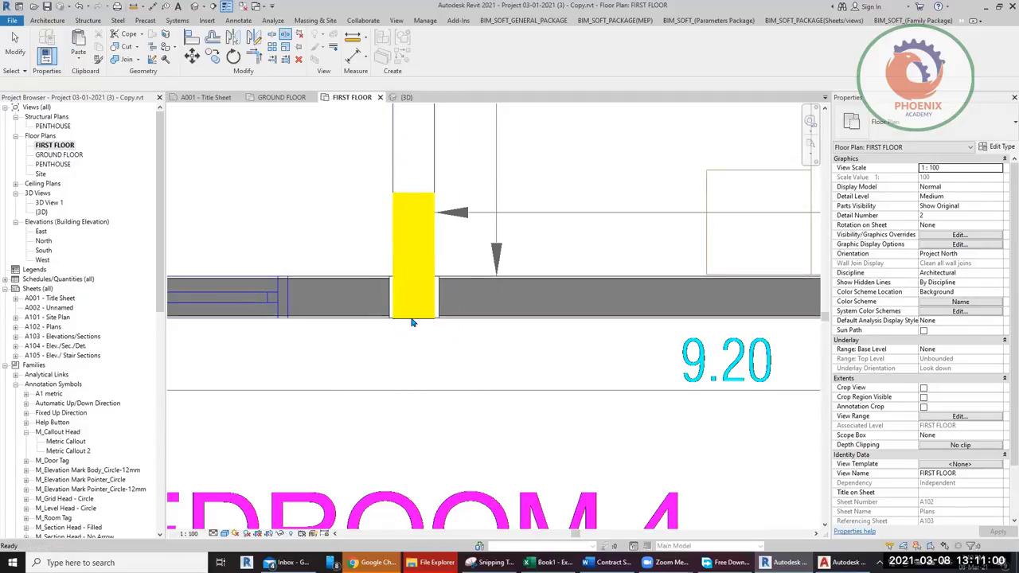
Step: Delete the short wall segment inside the upper wall's column and extend both adjoining wall ends to the column faces
click(424, 300)
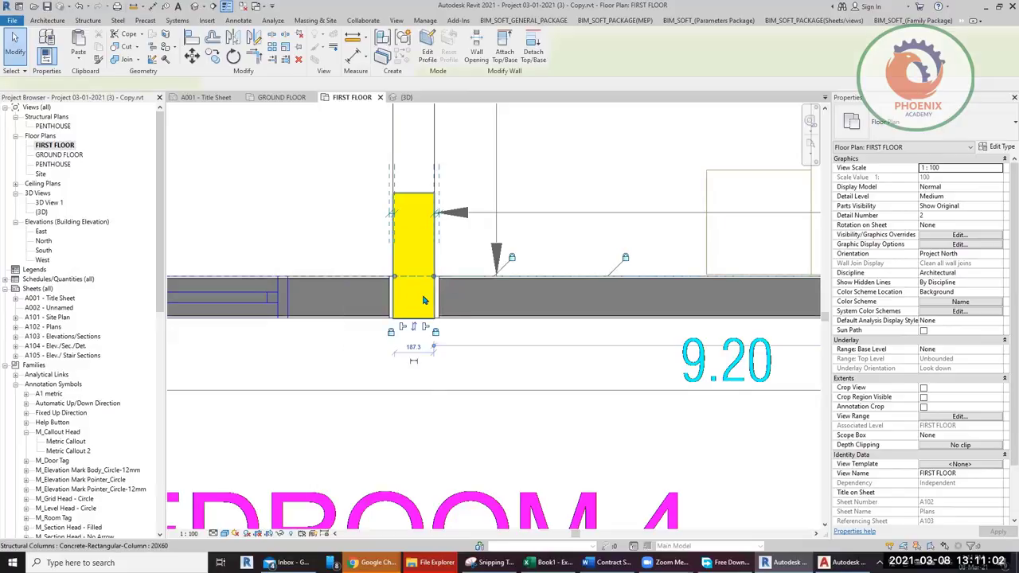
key(Escape)
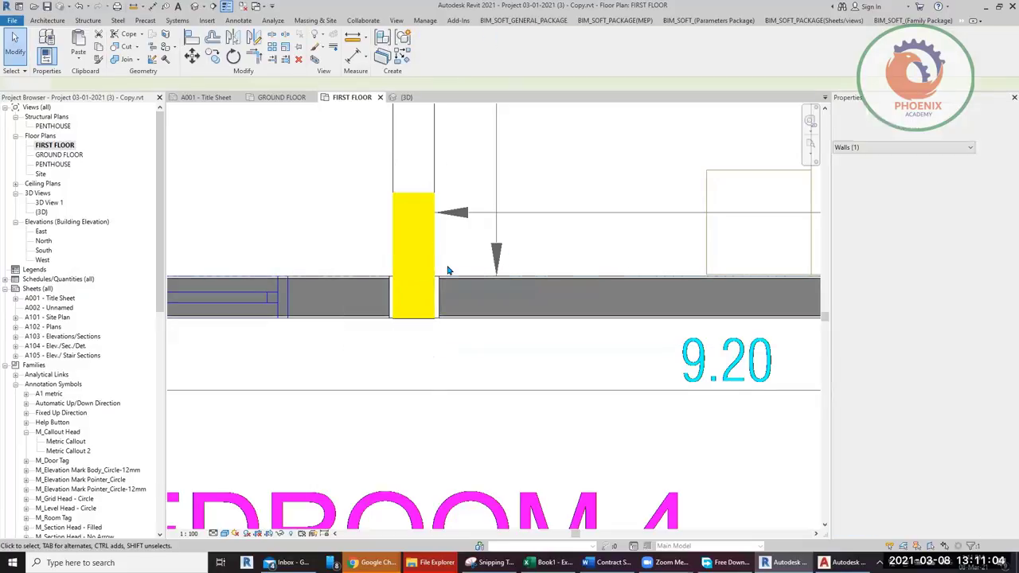
scroll(435, 299, up, 3)
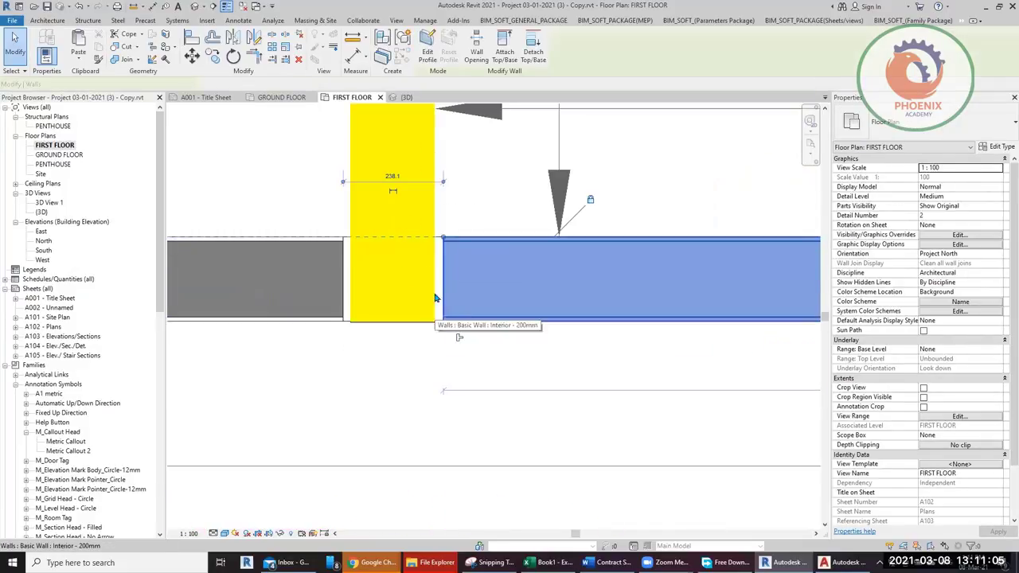
click(446, 246)
drag(446, 247, 331, 279)
click(330, 279)
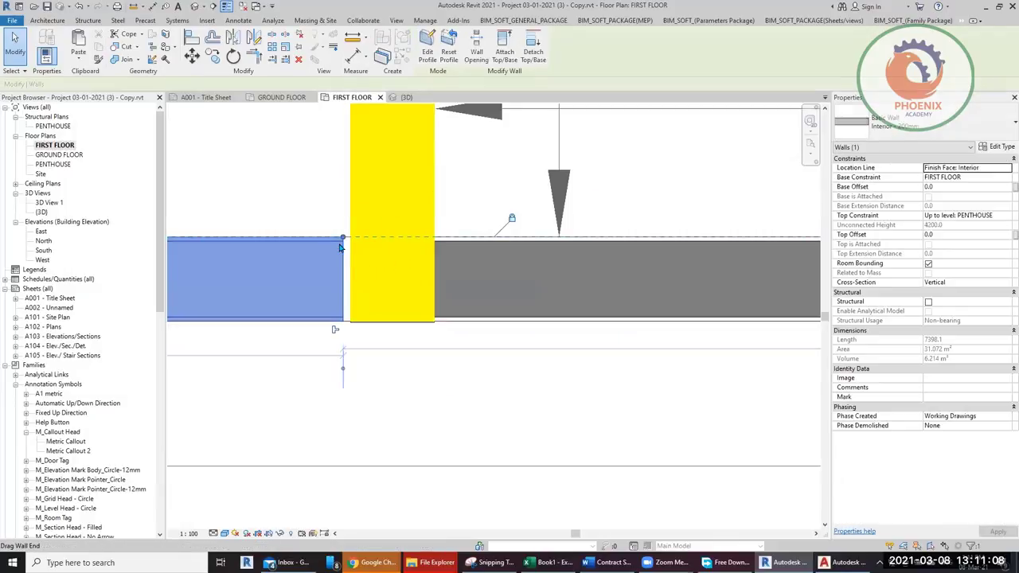
key(Escape)
click(407, 309)
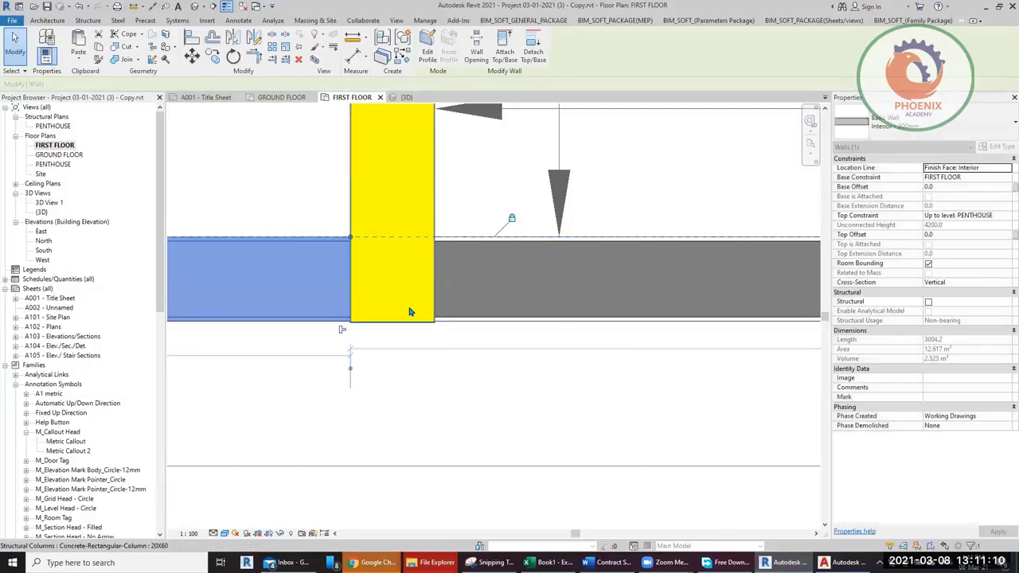
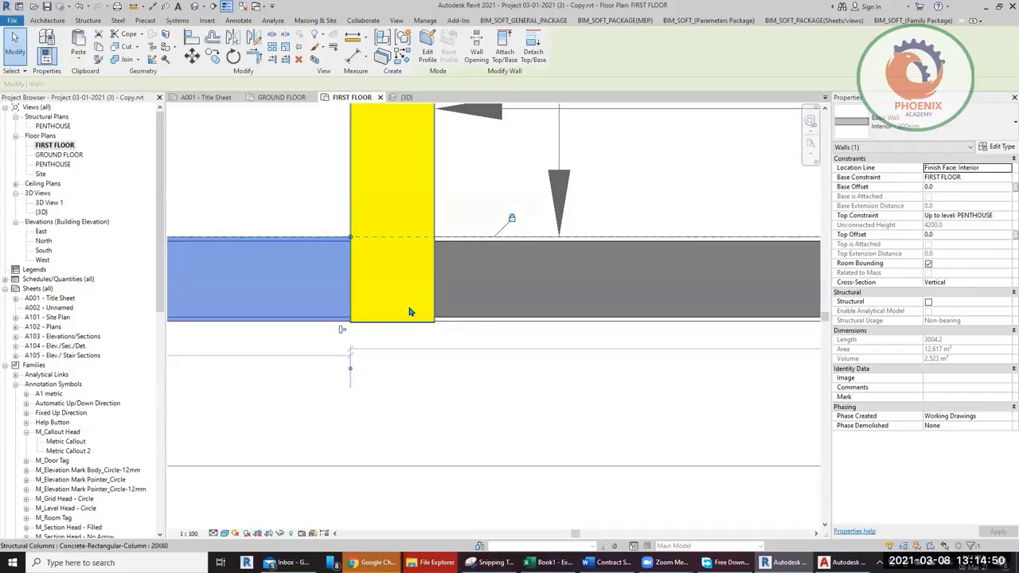
key(Escape)
Step: Create 200 mm interior walls with Pick Lines along the lobby's shower side and M.Dressing's upper and lobby-side edges
scroll(446, 334, down, 5)
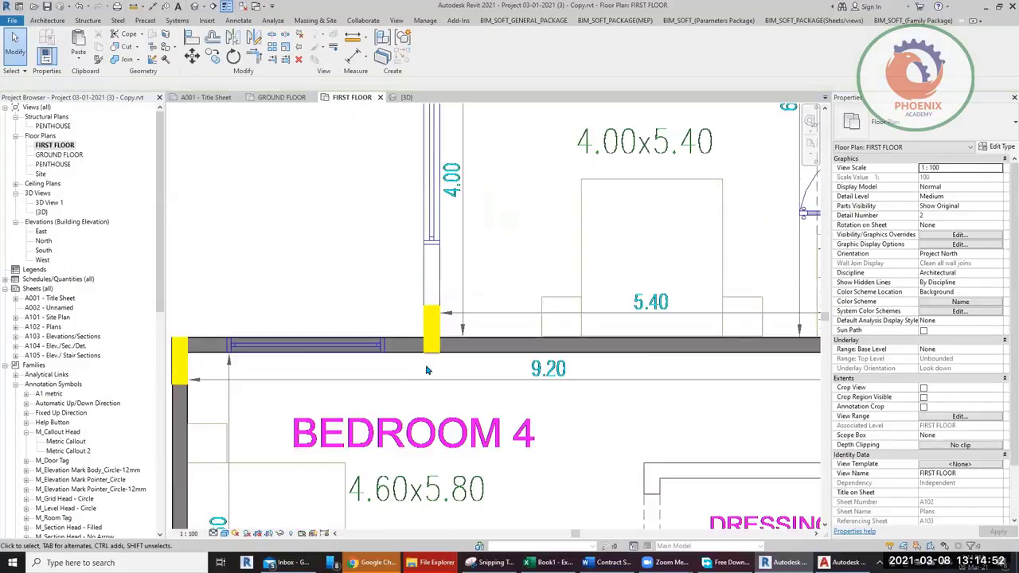
middle_drag(453, 311, 395, 491)
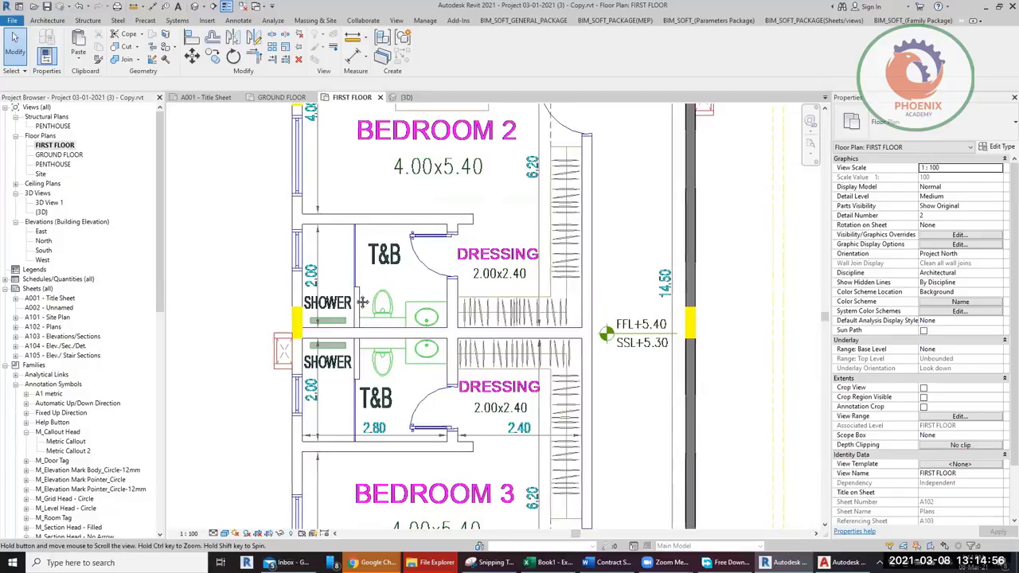
middle_drag(336, 273, 564, 401)
scroll(478, 398, down, 2)
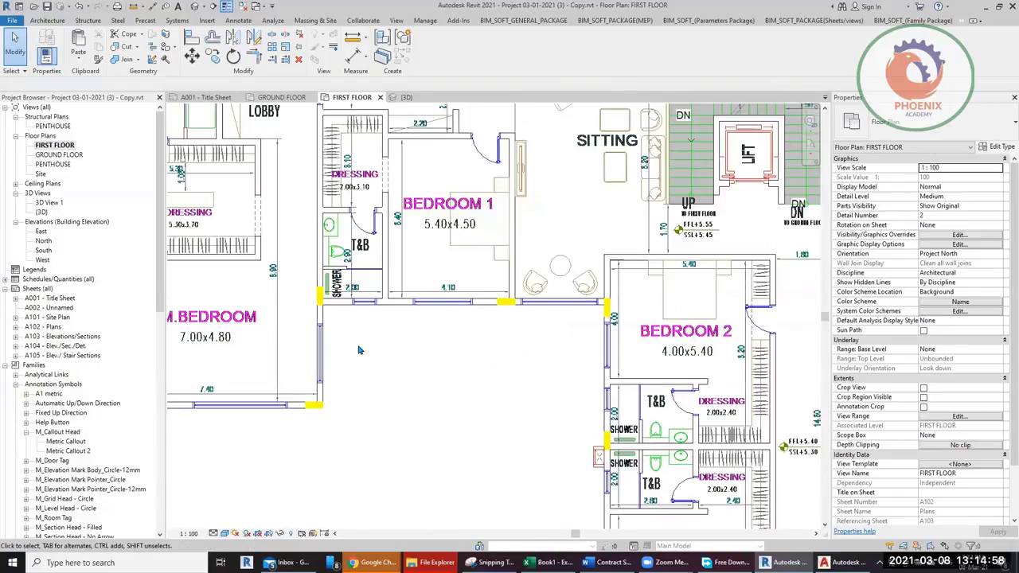
middle_drag(428, 393, 447, 397)
scroll(447, 396, up, 1)
scroll(421, 366, up, 1)
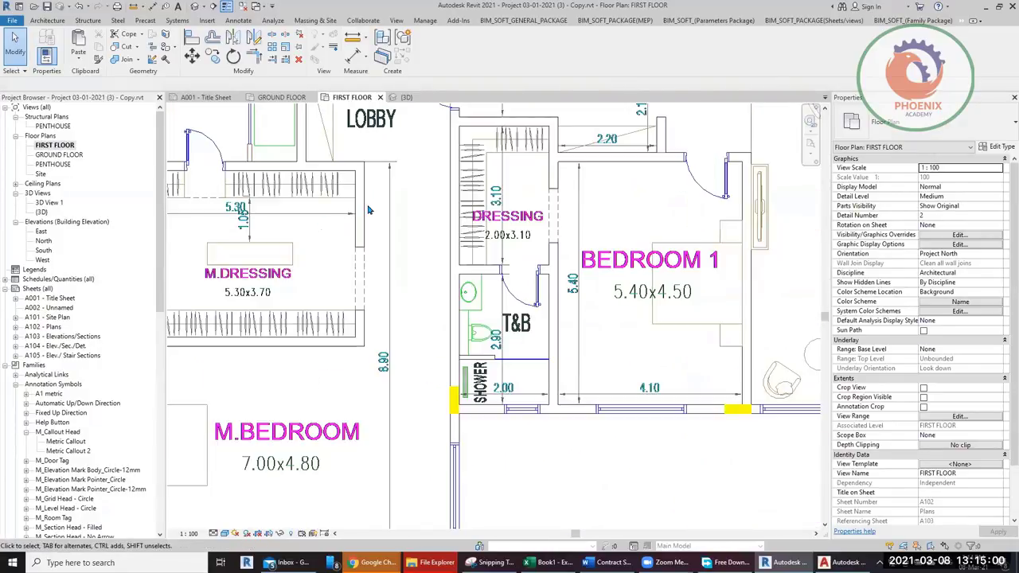
scroll(394, 336, up, 1)
middle_drag(393, 336, 425, 360)
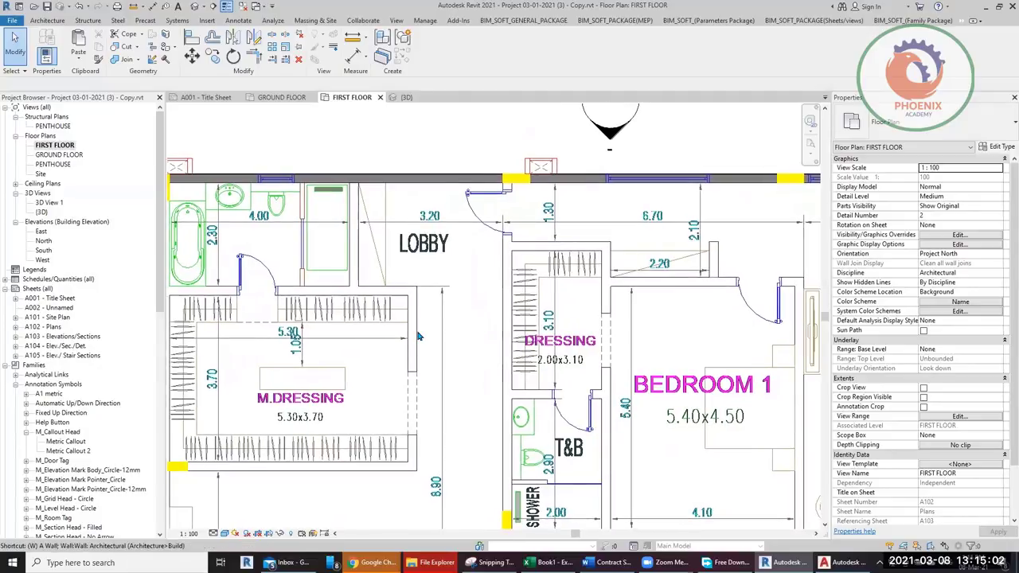
key(w)
key(a)
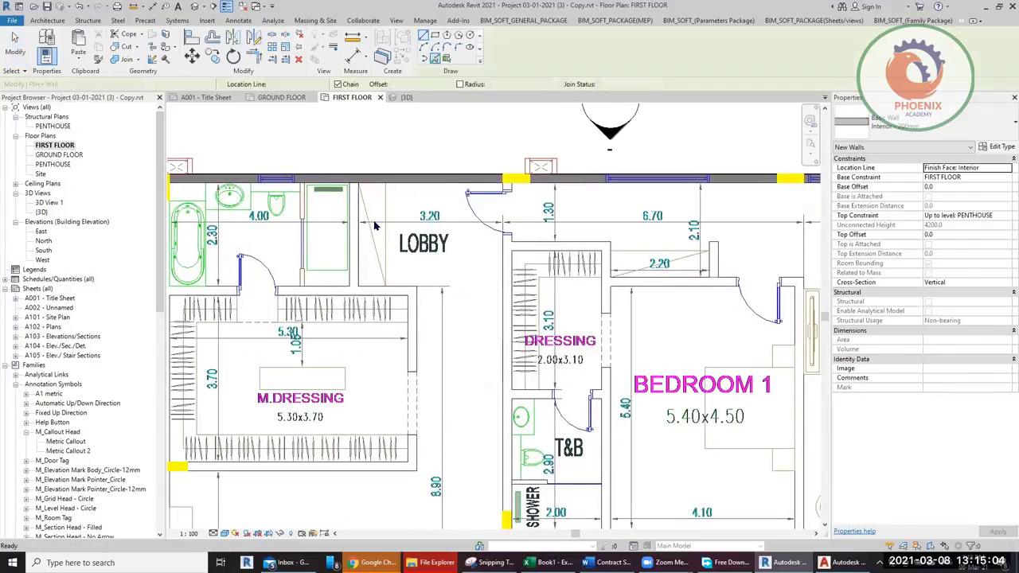
scroll(358, 238, up, 2)
click(351, 258)
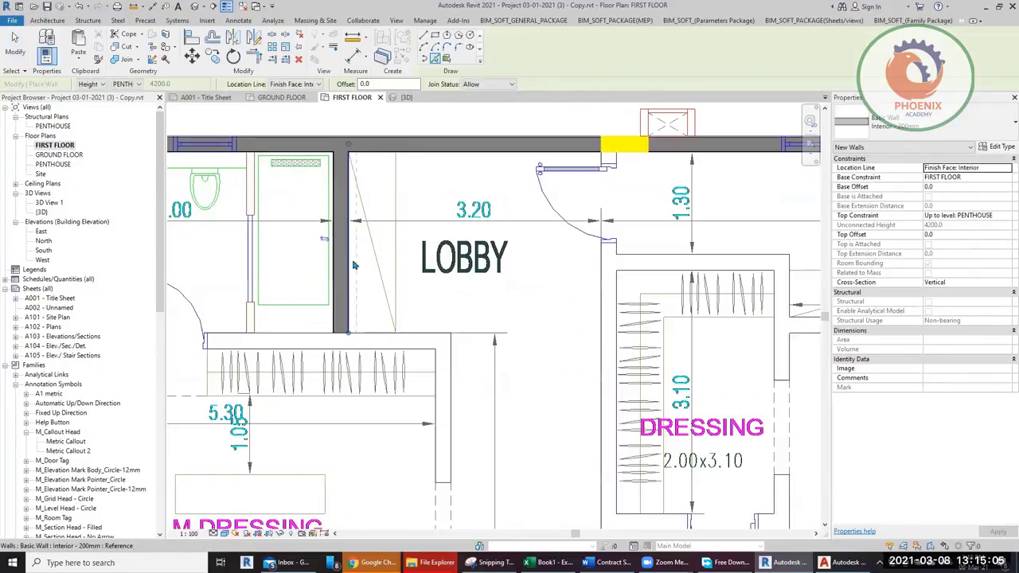
click(368, 332)
click(452, 390)
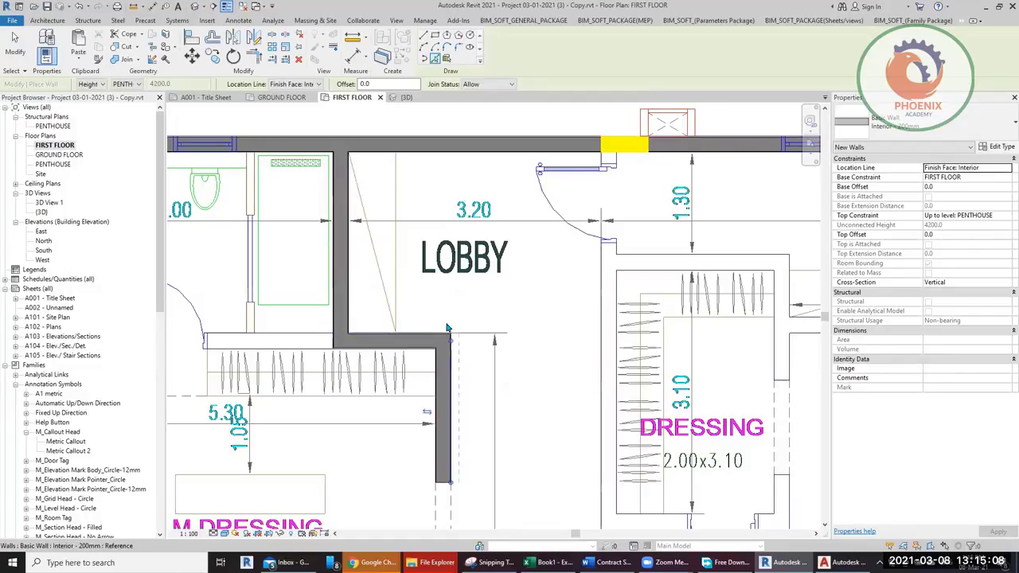
Step: Create a 200 mm interior wall from the DWG line between M.Dressing and M.Bedroom
scroll(442, 278, down, 2)
scroll(445, 458, up, 2)
click(458, 466)
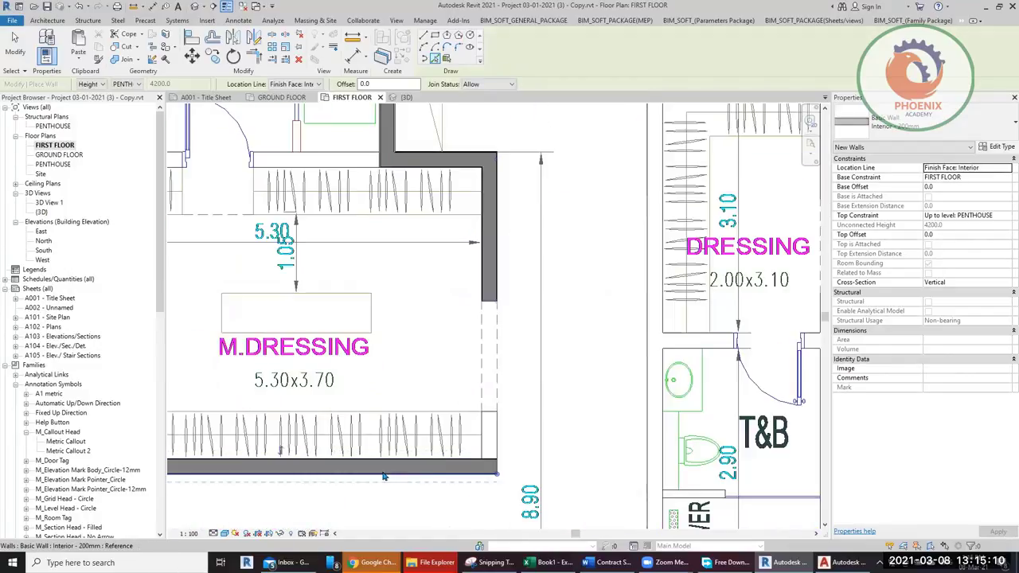
scroll(457, 459, down, 1)
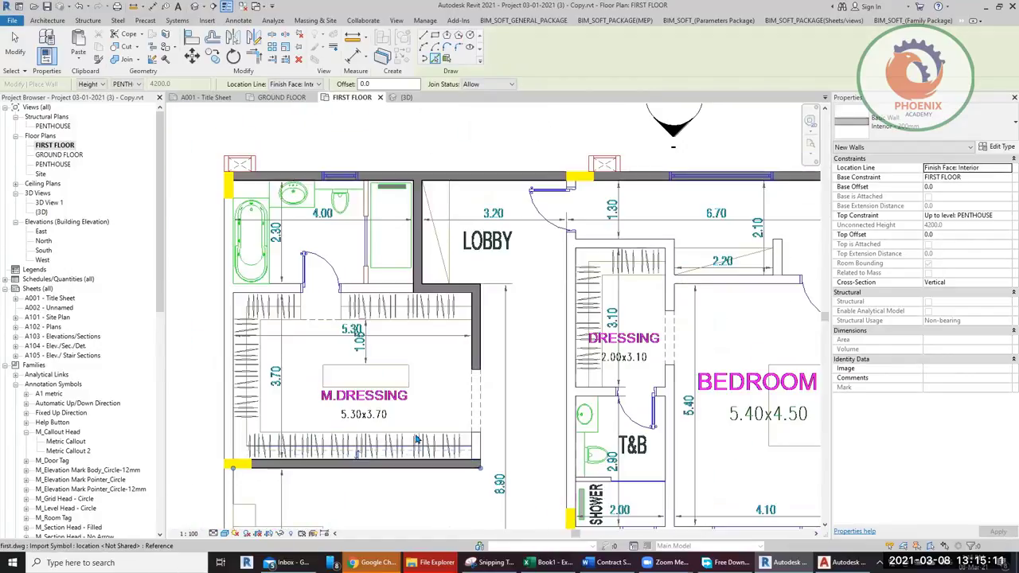
Step: Create a 200 mm interior-type wall from the DWG line along the outer edge of the master bathroom and M.Dressing
click(226, 329)
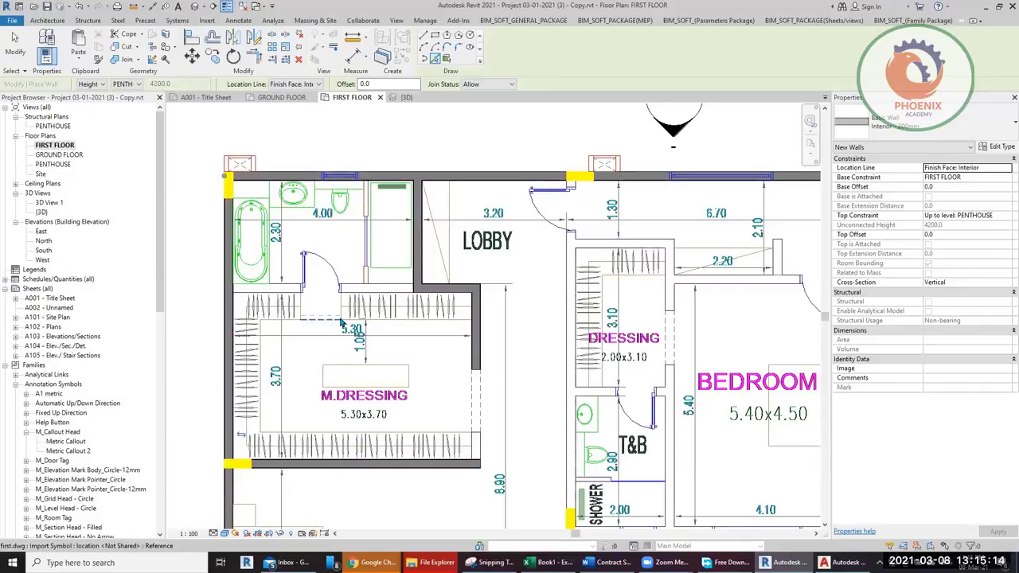
key(Escape)
key(Escape)
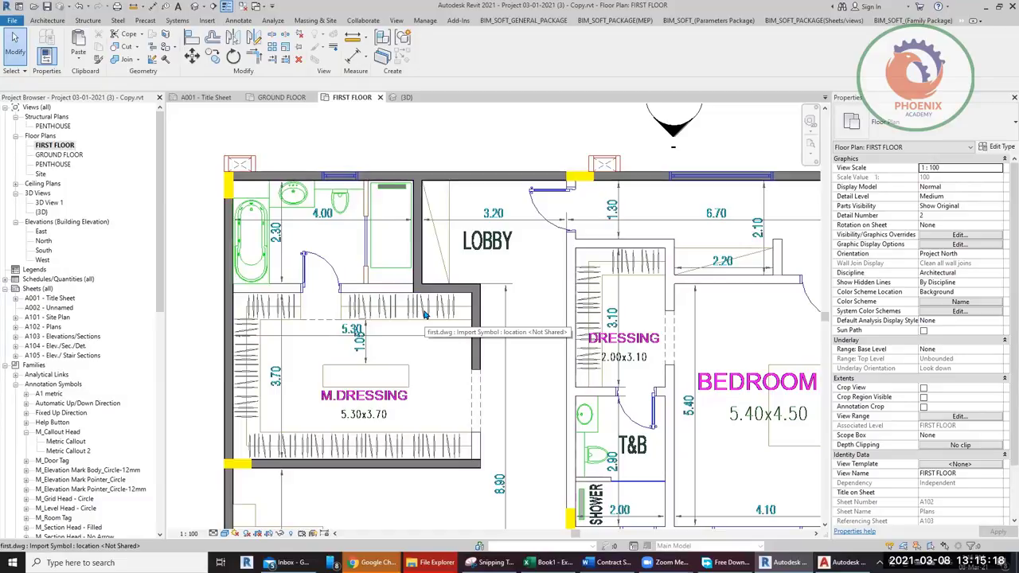
Step: Trim M.Dressing's lower and lobby-side walls into a corner, and extend the wall between bathroom and M.Dressing to the outer wall
click(253, 56)
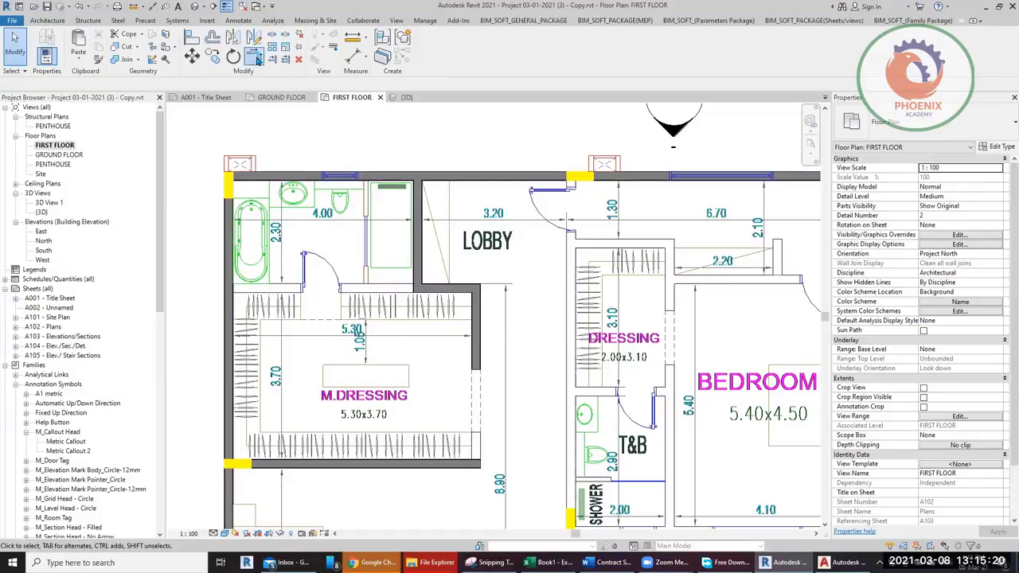
click(374, 463)
click(480, 372)
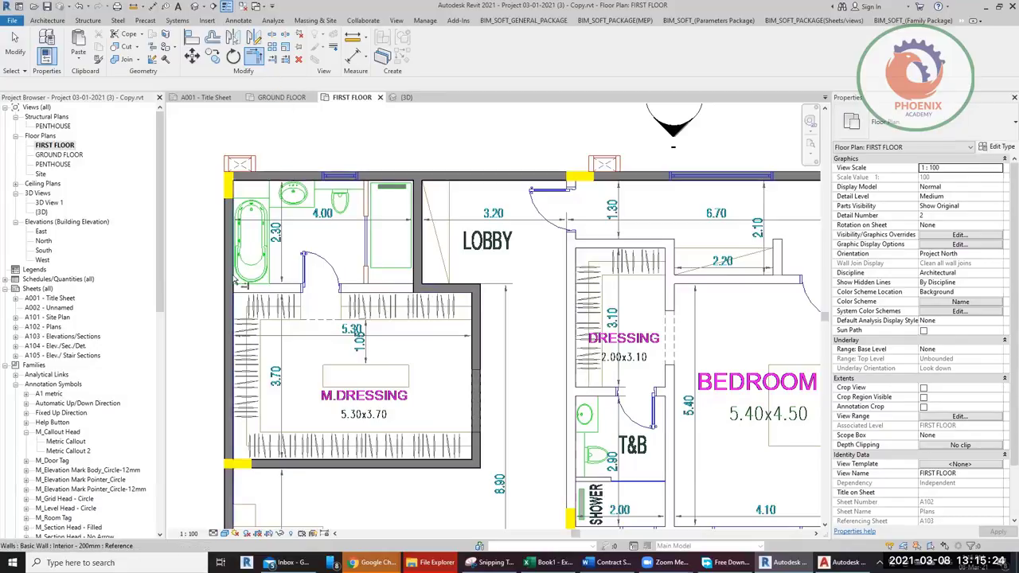
click(273, 59)
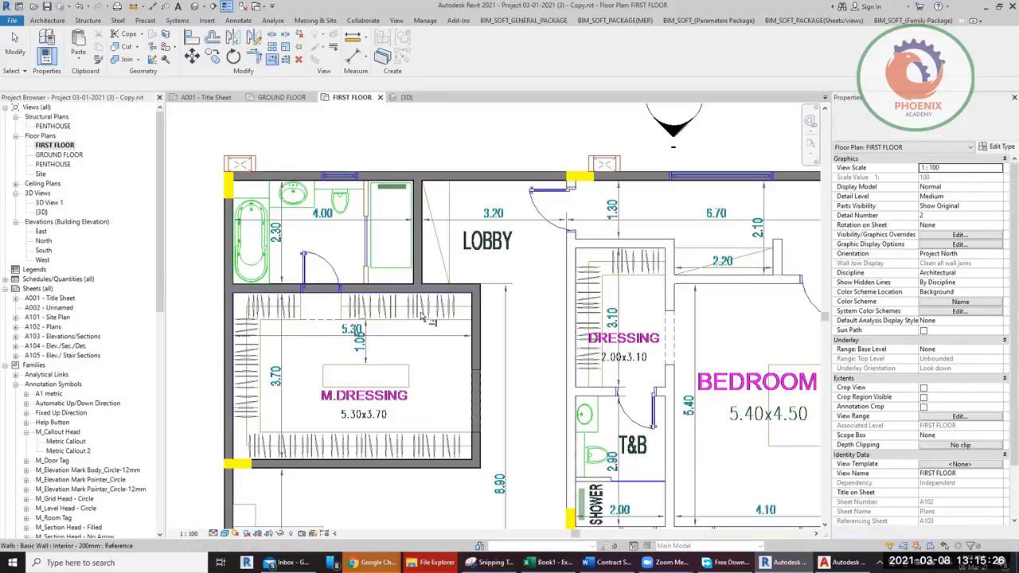
middle_drag(440, 381, 435, 296)
scroll(434, 296, up, 5)
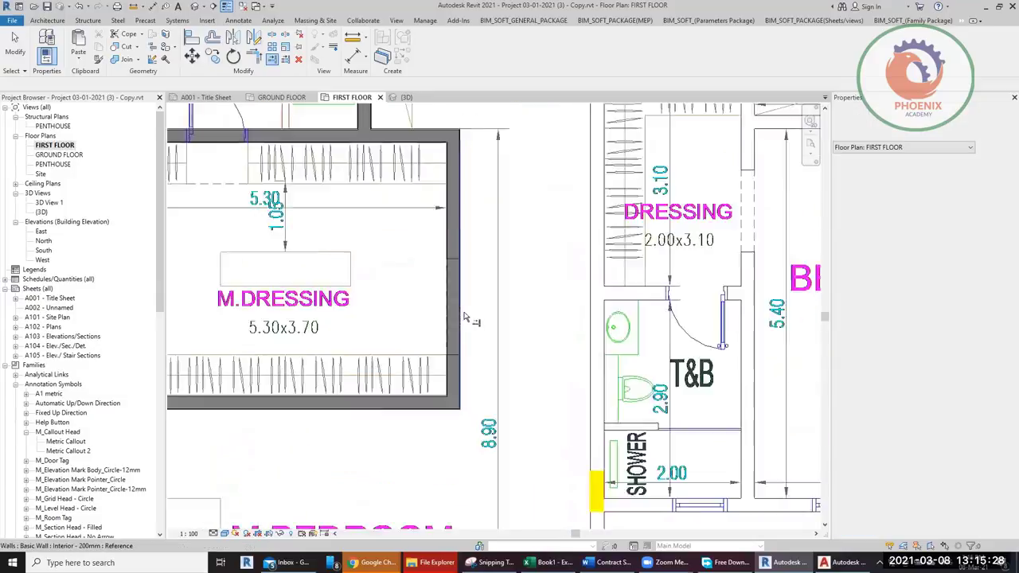
key(Escape)
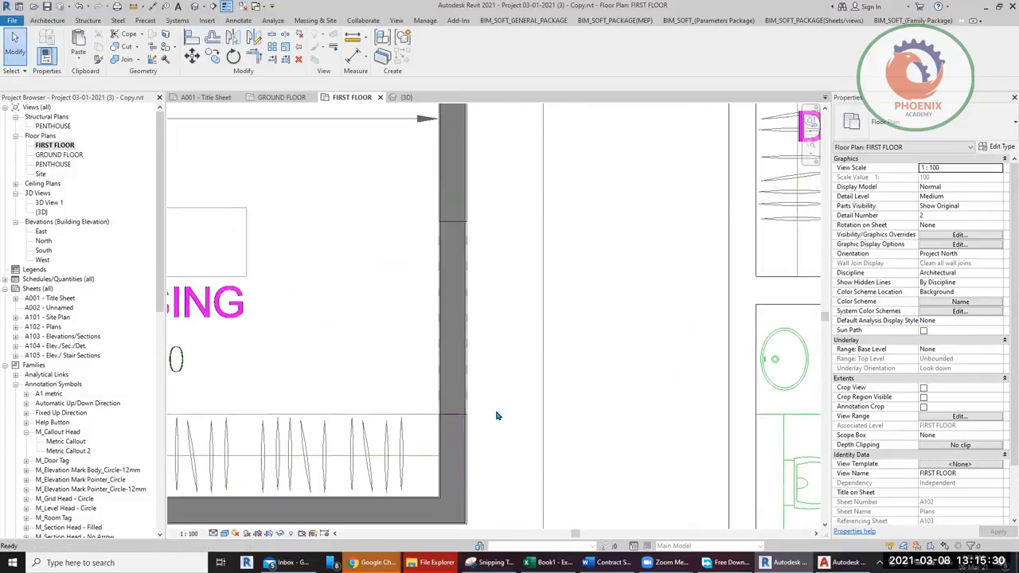
Step: Try flipping M.Dressing's lobby-side wall and undo the flip
scroll(496, 414, down, 2)
click(466, 359)
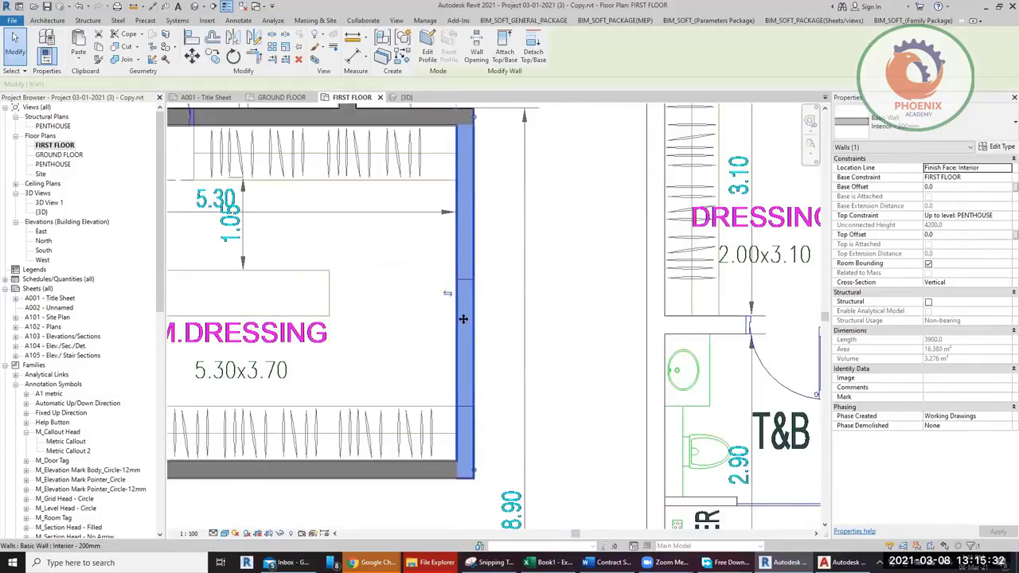
click(448, 293)
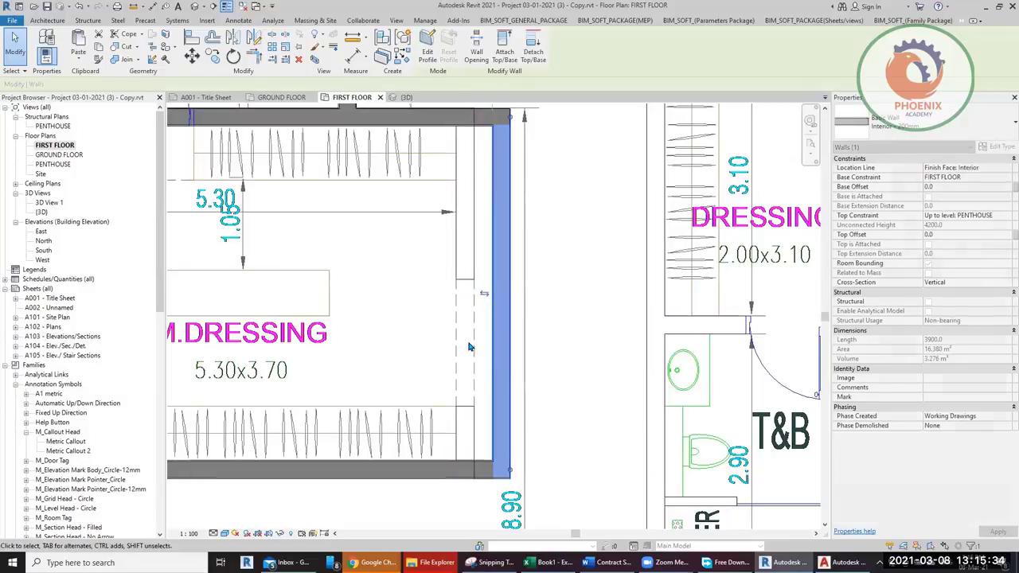
key(ctrl+z)
key(Escape)
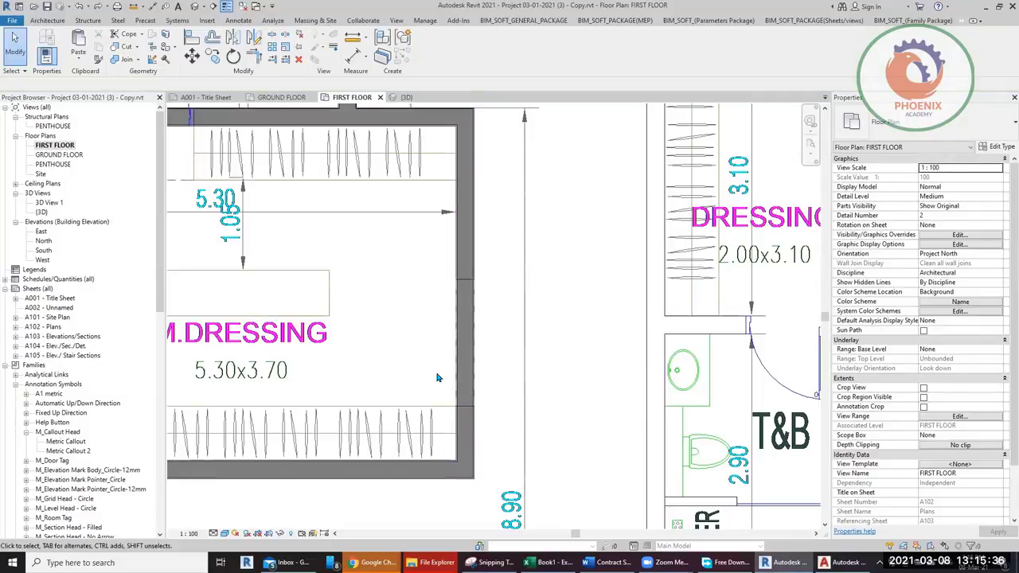
Step: Cut a rectangular Wall Opening in M.Dressing's lobby-side wall, spanning the dashed doorway lines of the DWG
click(459, 282)
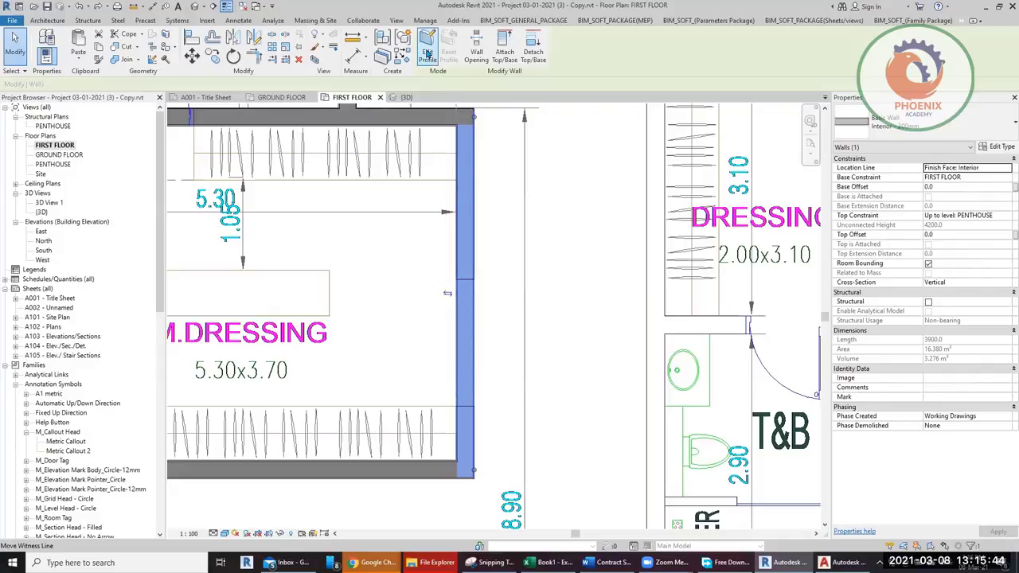
click(481, 58)
scroll(476, 280, up, 3)
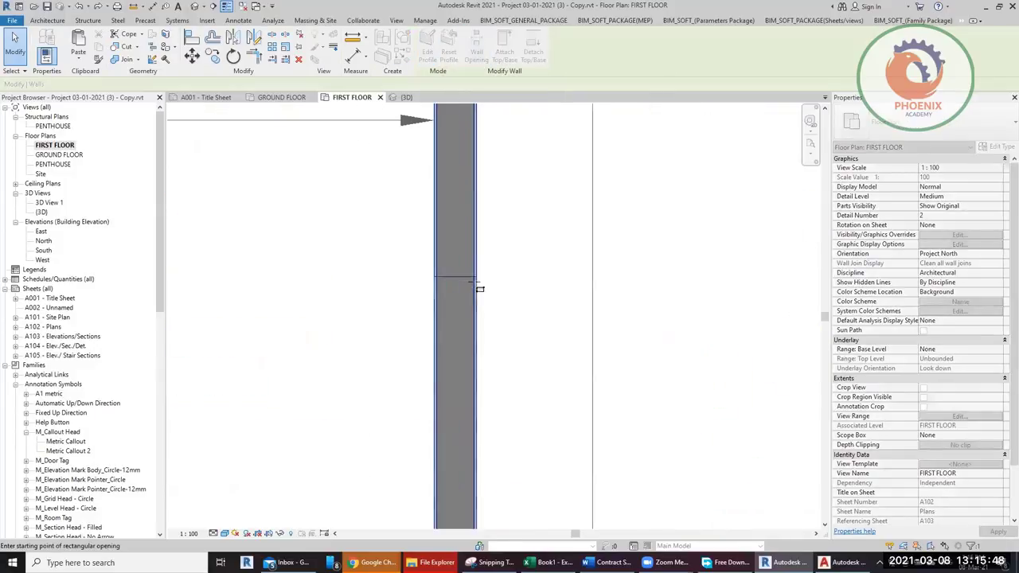
click(479, 284)
click(484, 272)
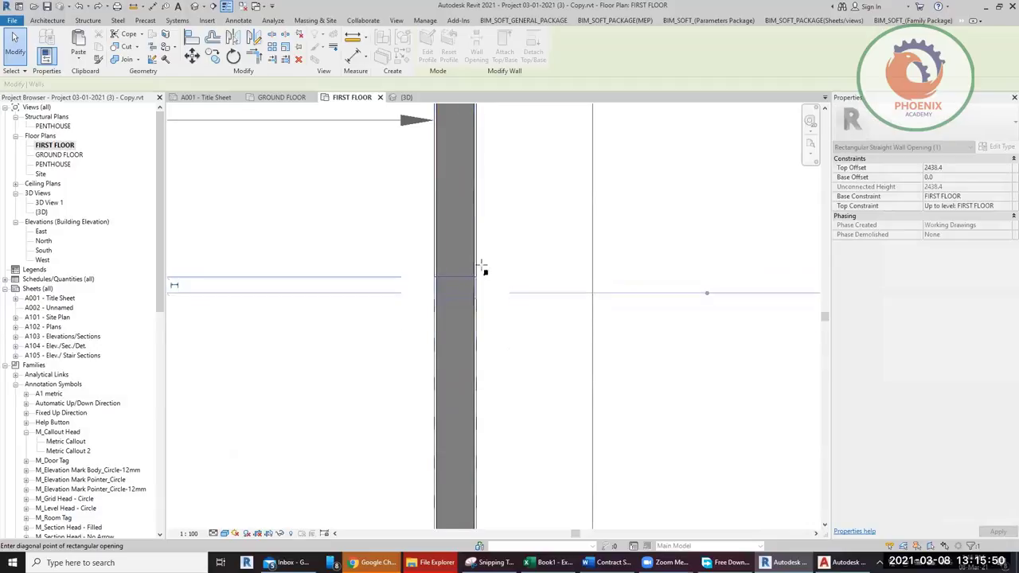
scroll(484, 270, down, 3)
scroll(484, 457, up, 3)
click(481, 452)
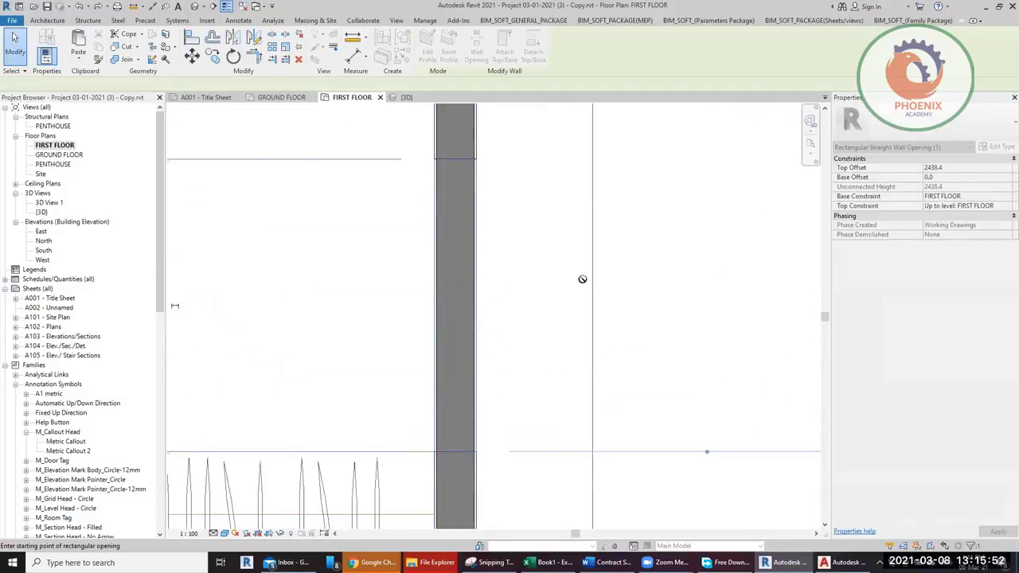
scroll(581, 281, down, 2)
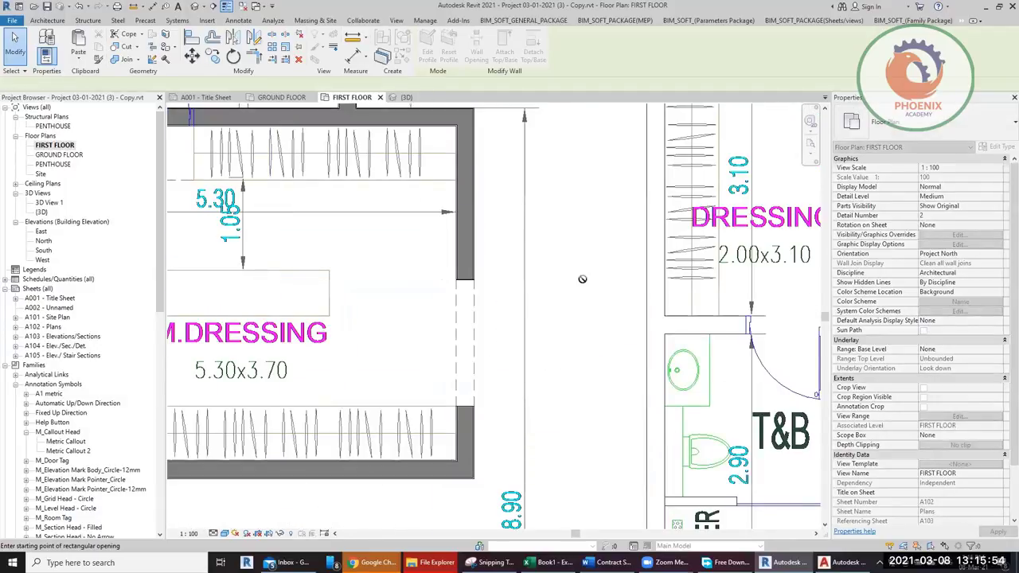
right_click(526, 229)
click(553, 233)
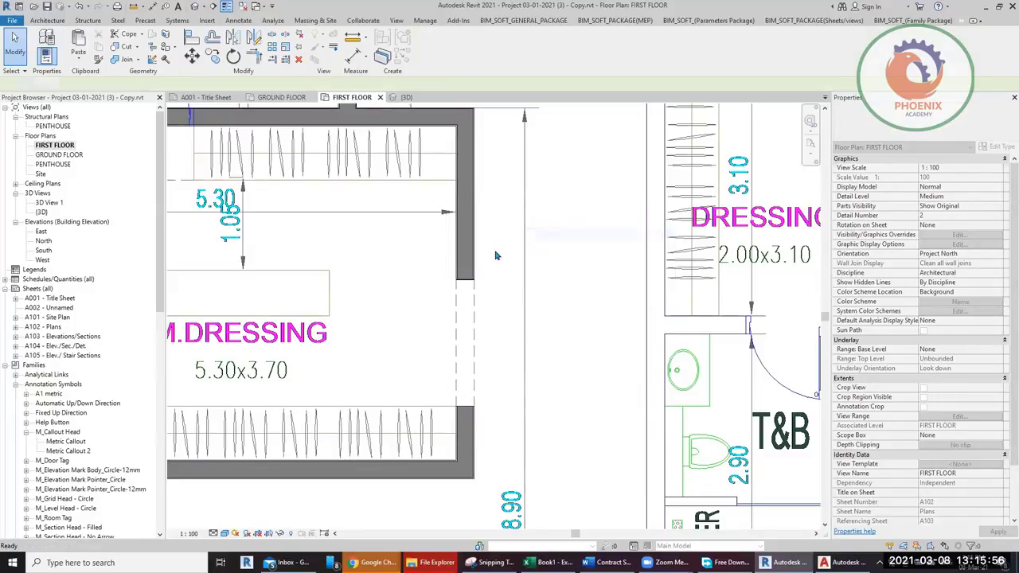
Step: Try sketching a rectangular doorway notch in M.Dressing's lobby-side wall profile in the East elevation, and discard the edits
click(463, 159)
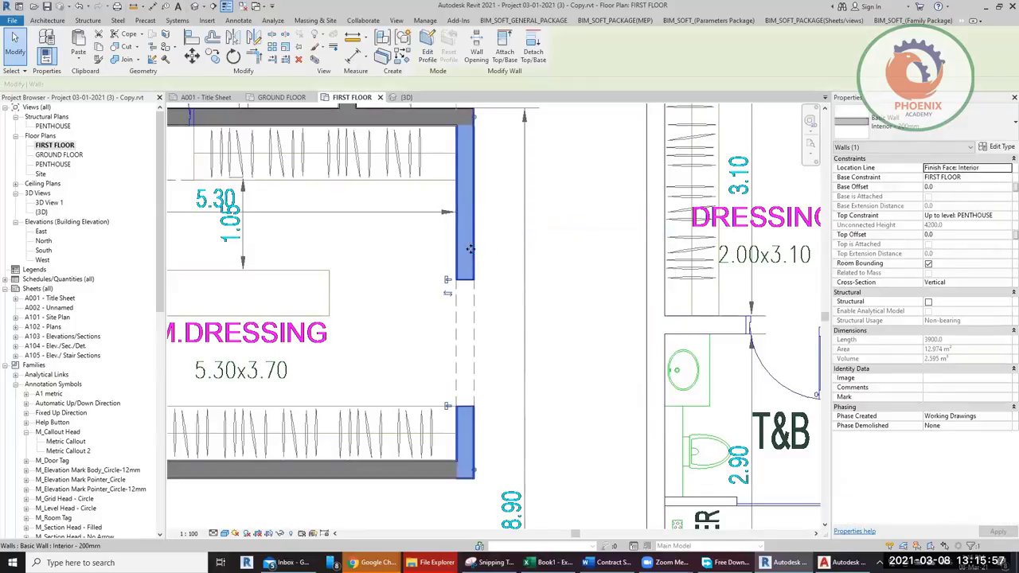
click(427, 48)
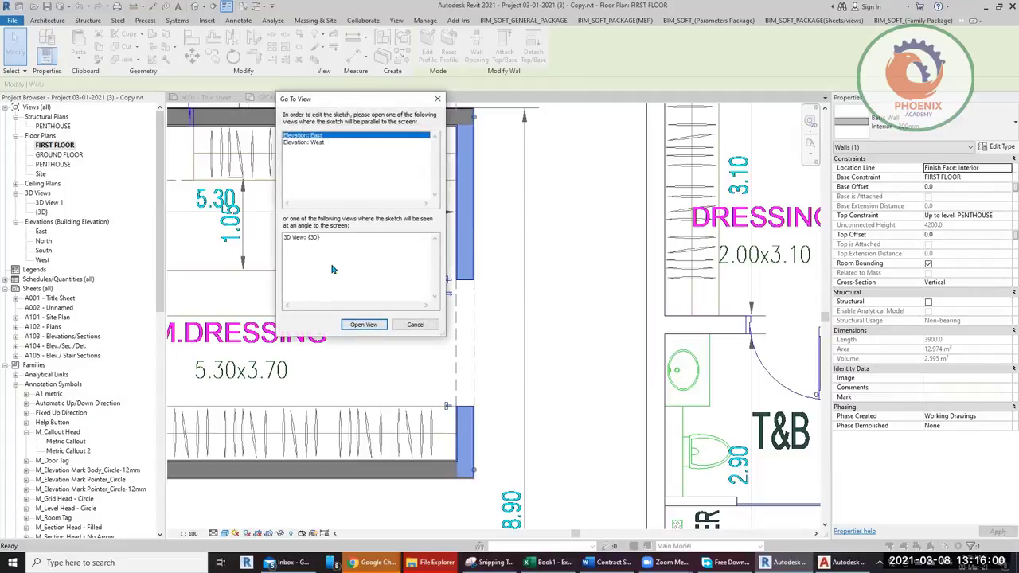
click(354, 324)
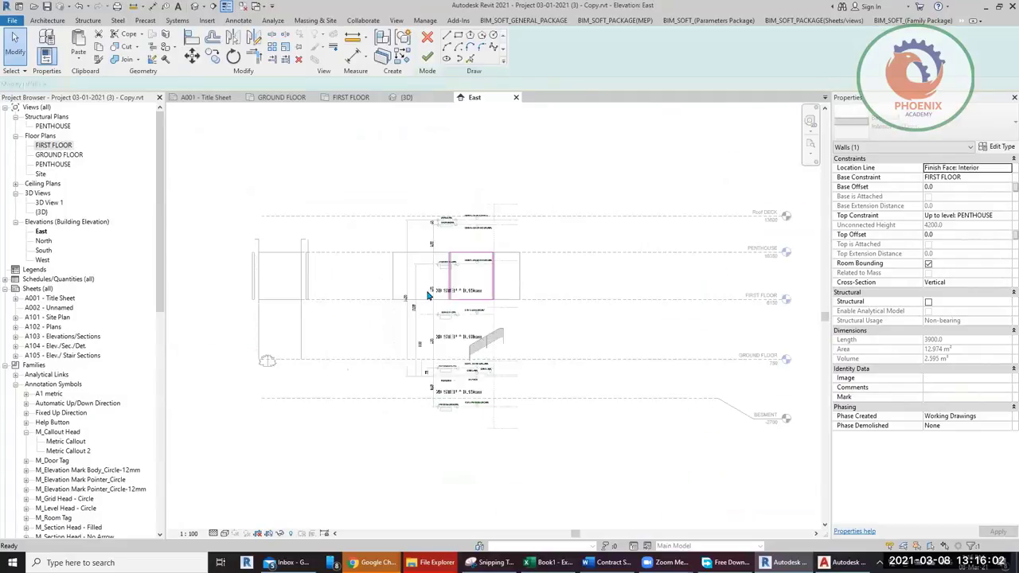
scroll(446, 248, up, 4)
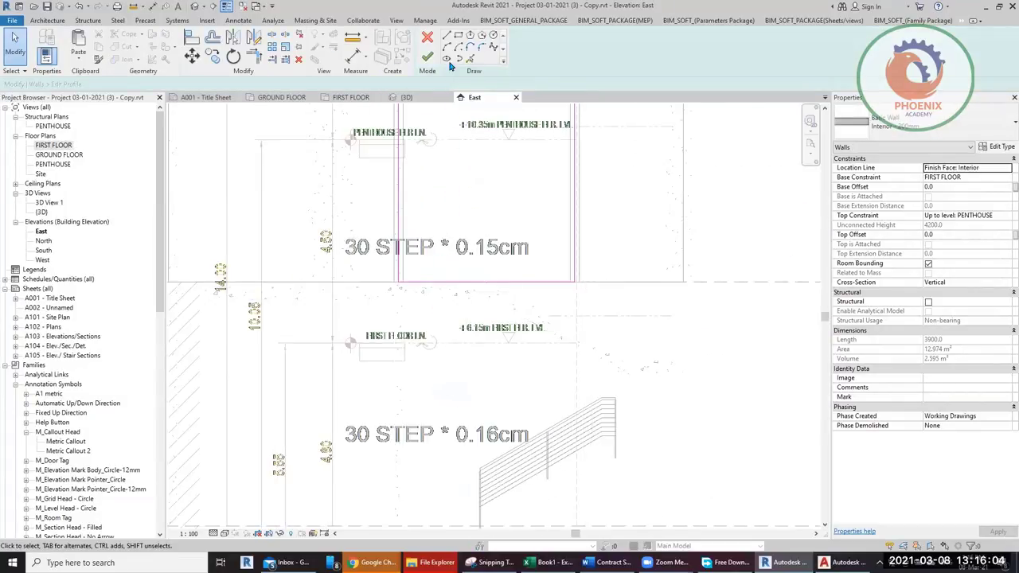
click(446, 35)
click(438, 280)
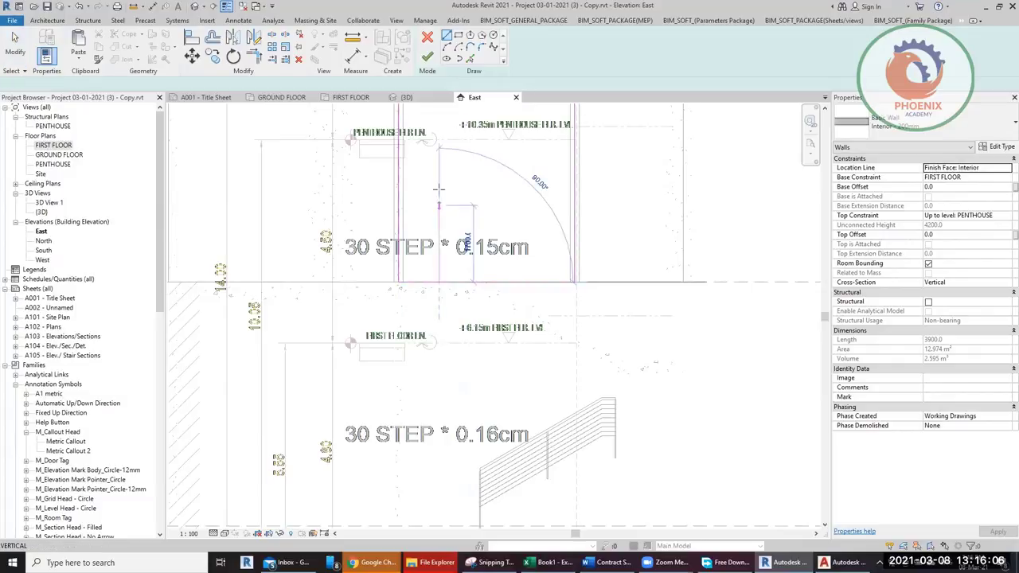
click(439, 187)
click(481, 279)
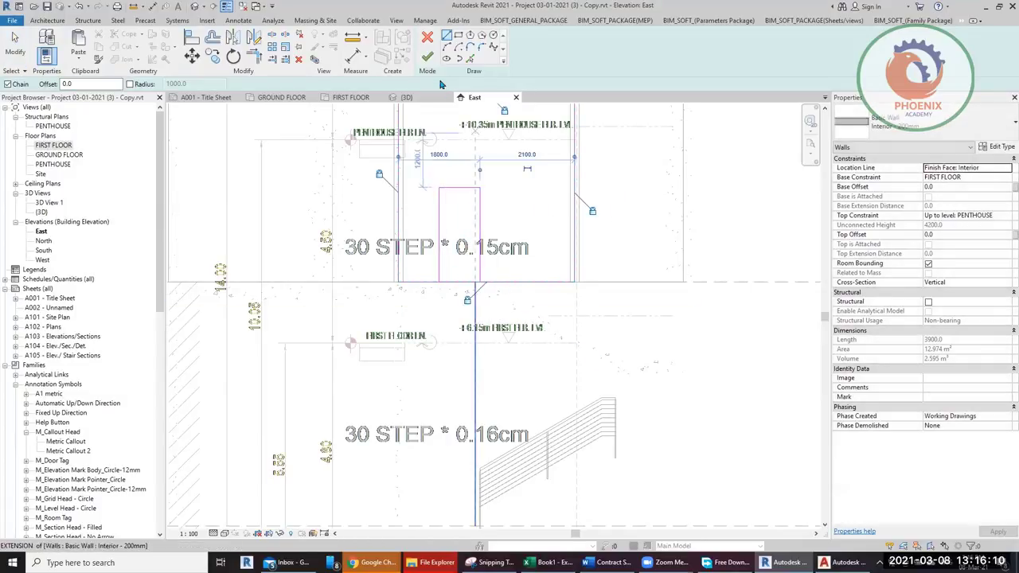
click(427, 57)
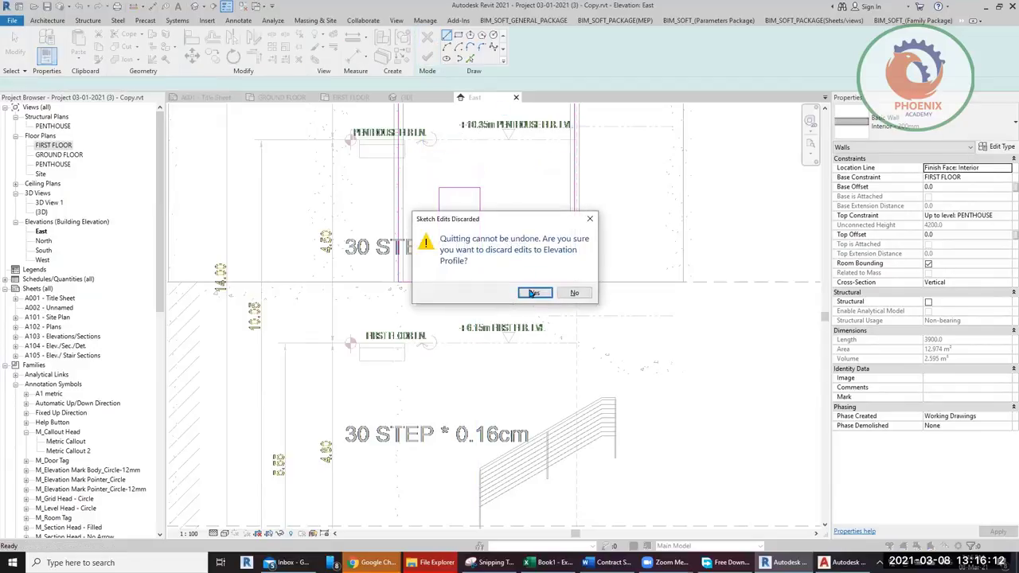
click(529, 292)
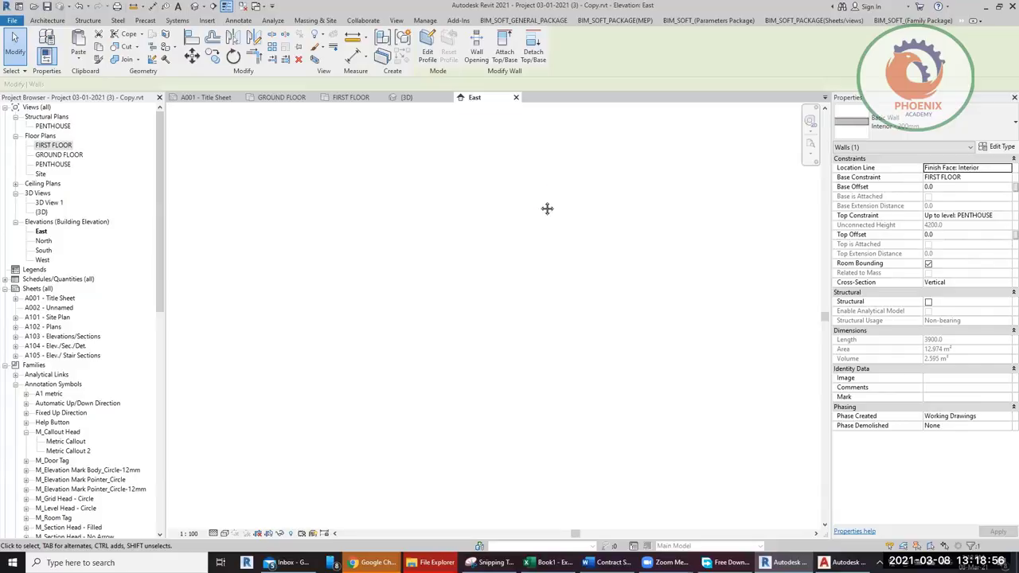
Step: Reopen the FIRST FLOOR plan and look over the M.Dressing doorway, M.Bedroom and Bedroom 1
click(54, 147)
double_click(54, 146)
middle_drag(557, 325, 543, 328)
click(535, 313)
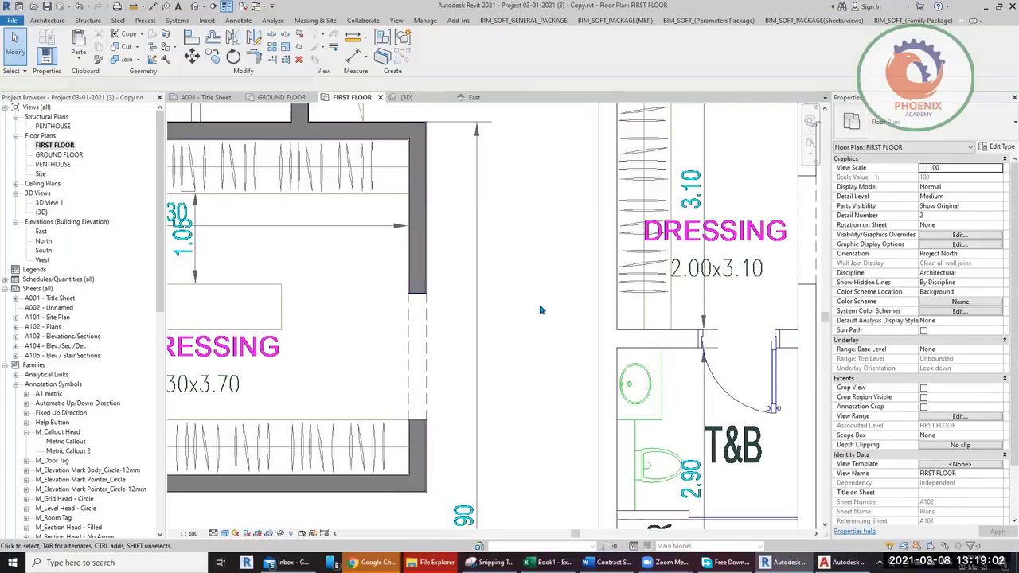
scroll(378, 288, down, 3)
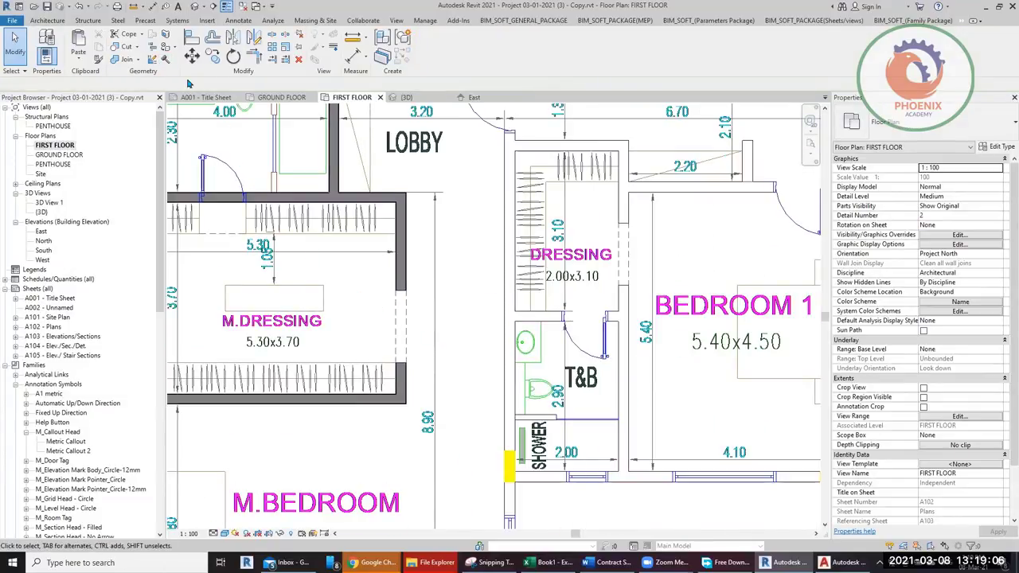
middle_drag(422, 328, 470, 326)
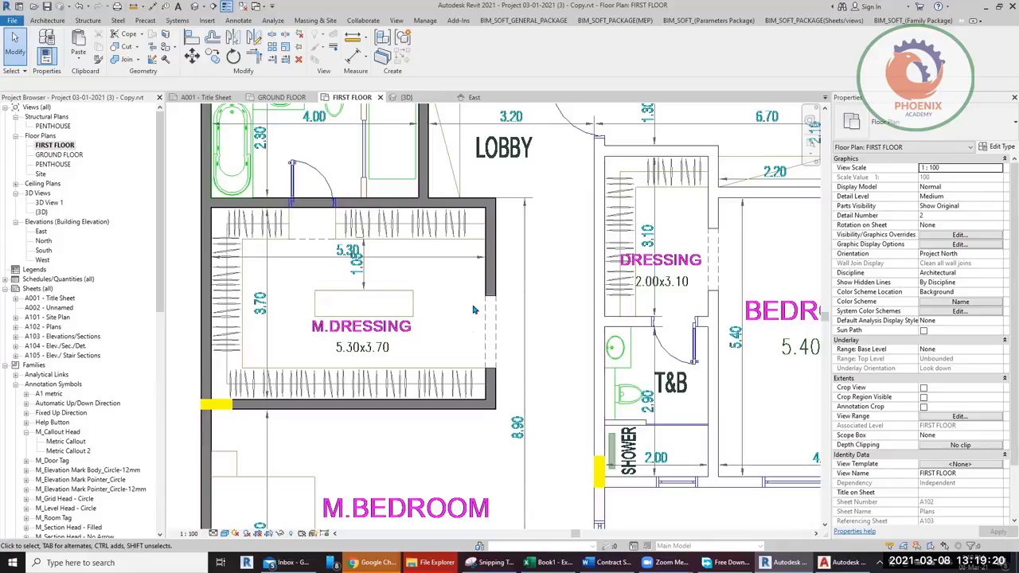
scroll(530, 329, down, 3)
scroll(519, 362, up, 2)
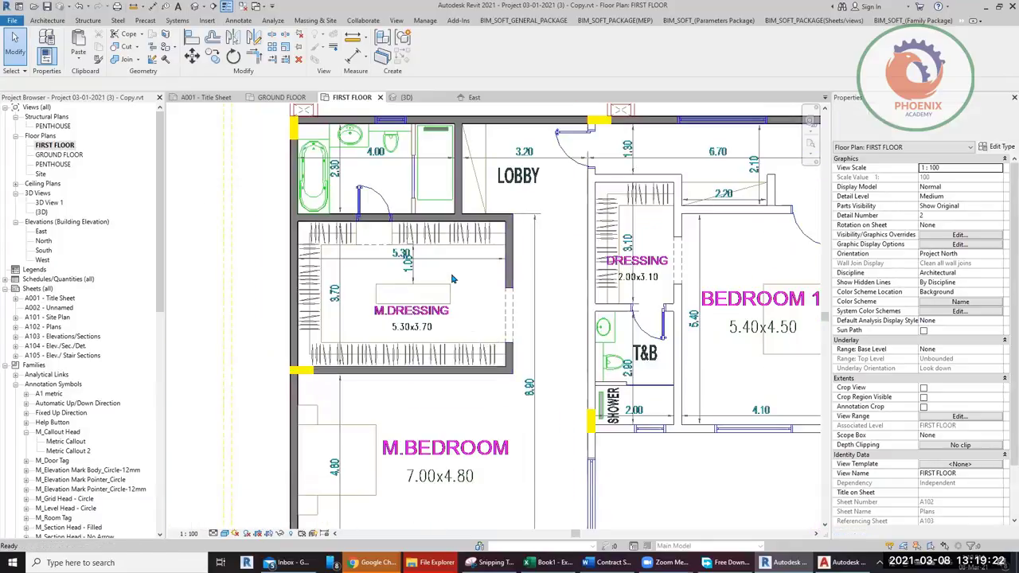
middle_drag(579, 400, 446, 350)
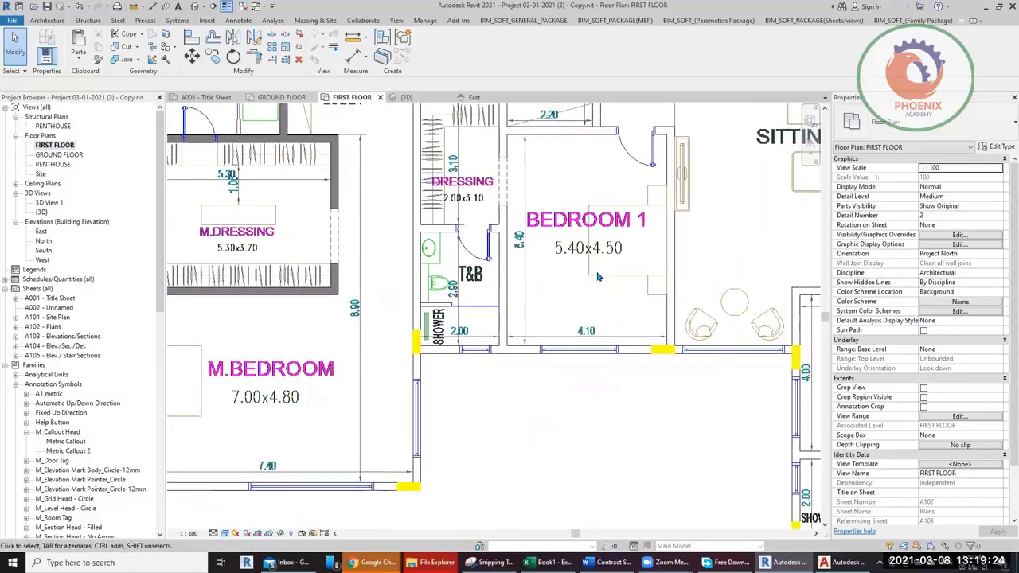
scroll(685, 366, up, 2)
middle_drag(684, 366, 571, 259)
scroll(571, 259, up, 1)
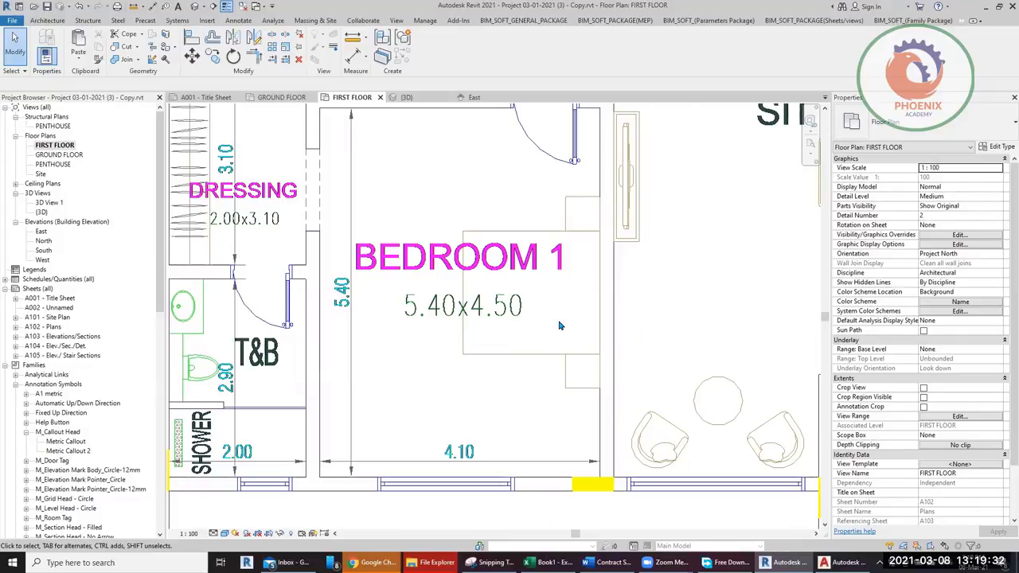
Step: Load the Bed-Box family from the library's Furniture Beds folder for placement as a component
click(47, 21)
click(125, 52)
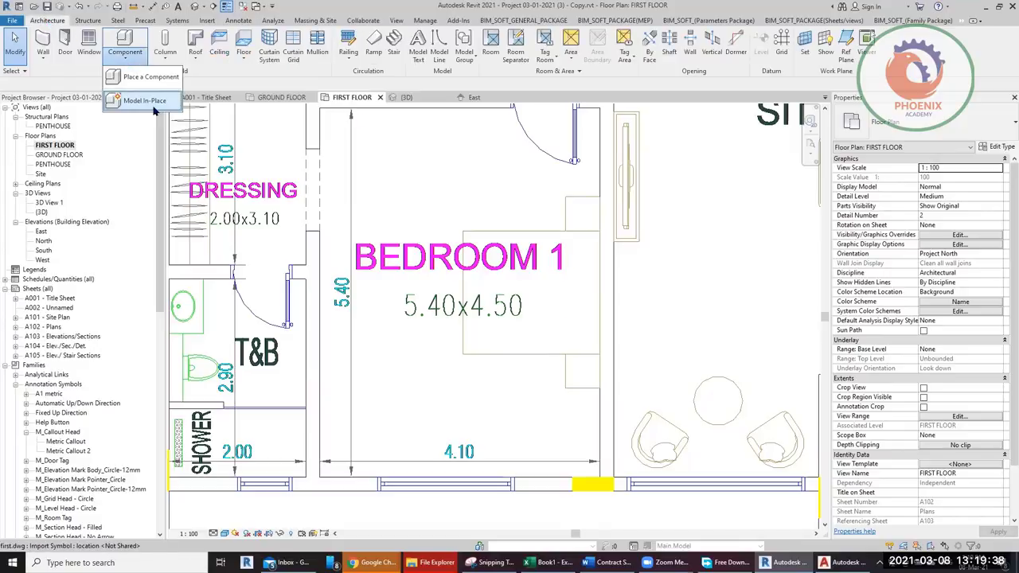
click(154, 83)
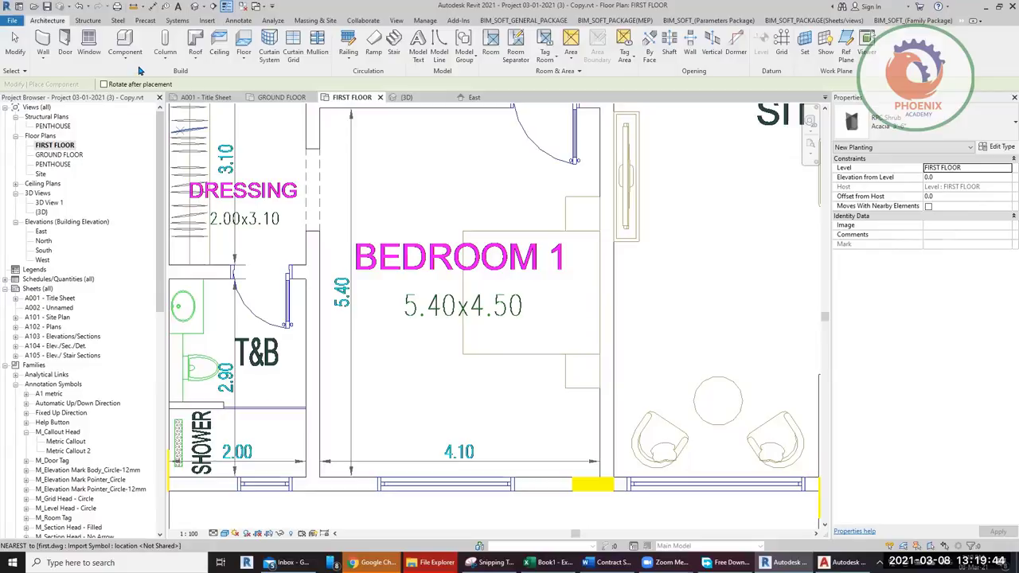
click(126, 52)
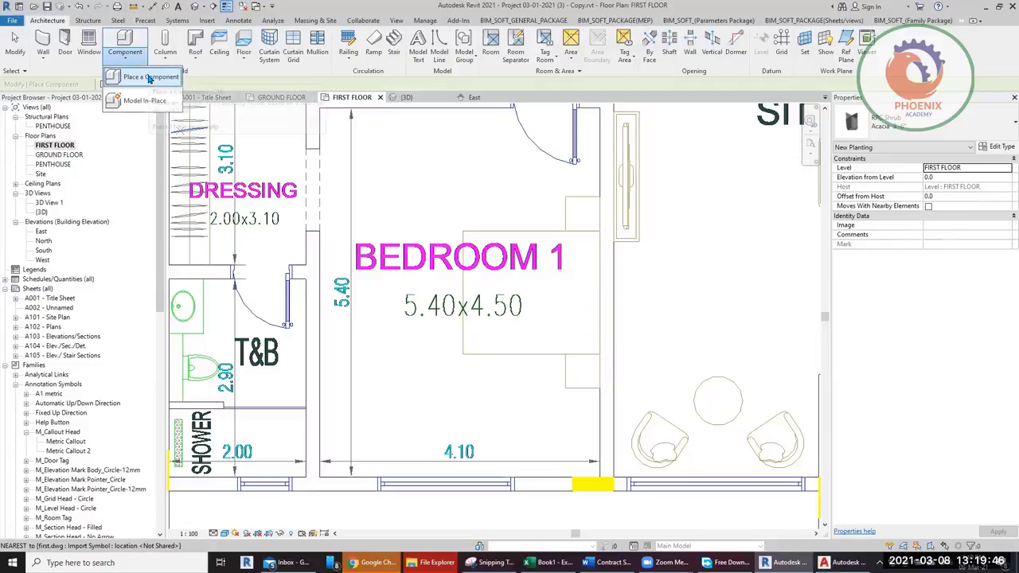
click(149, 77)
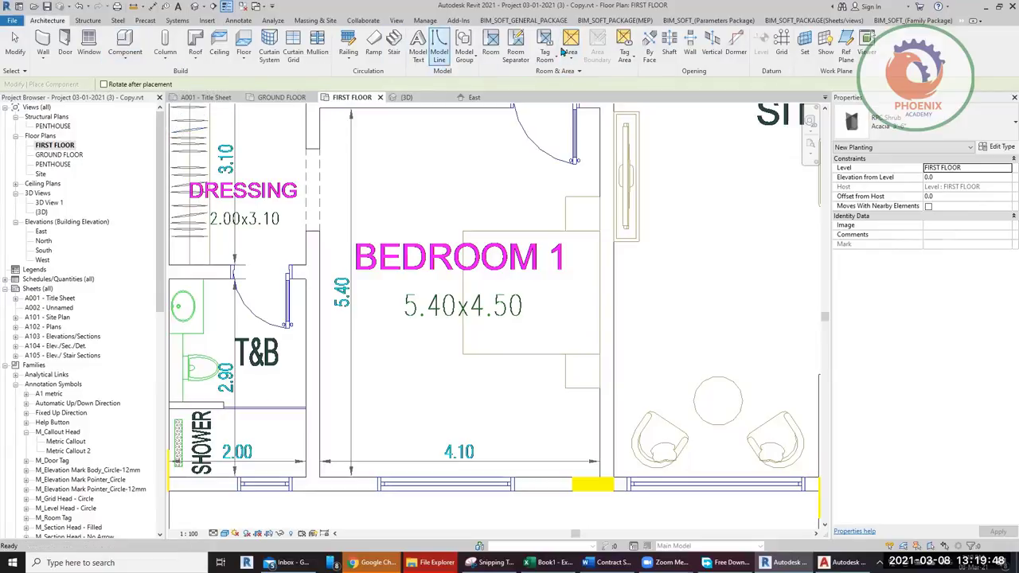
click(962, 21)
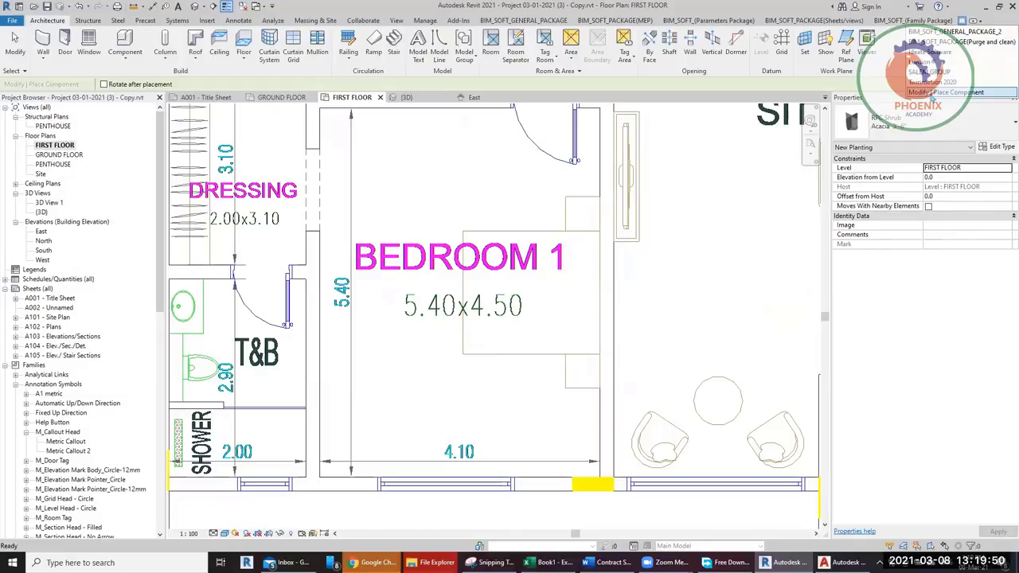
click(931, 93)
click(428, 56)
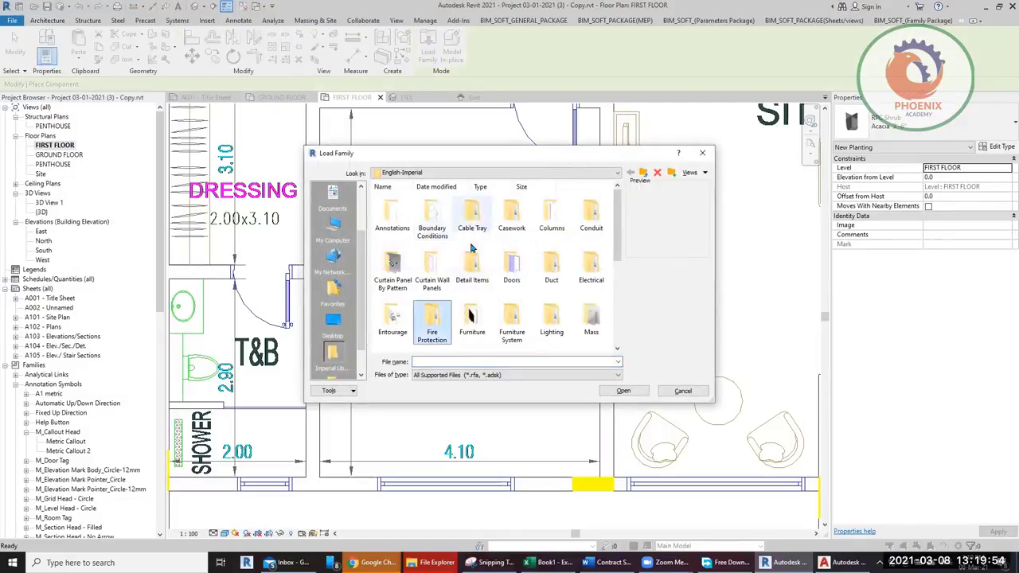
double_click(473, 319)
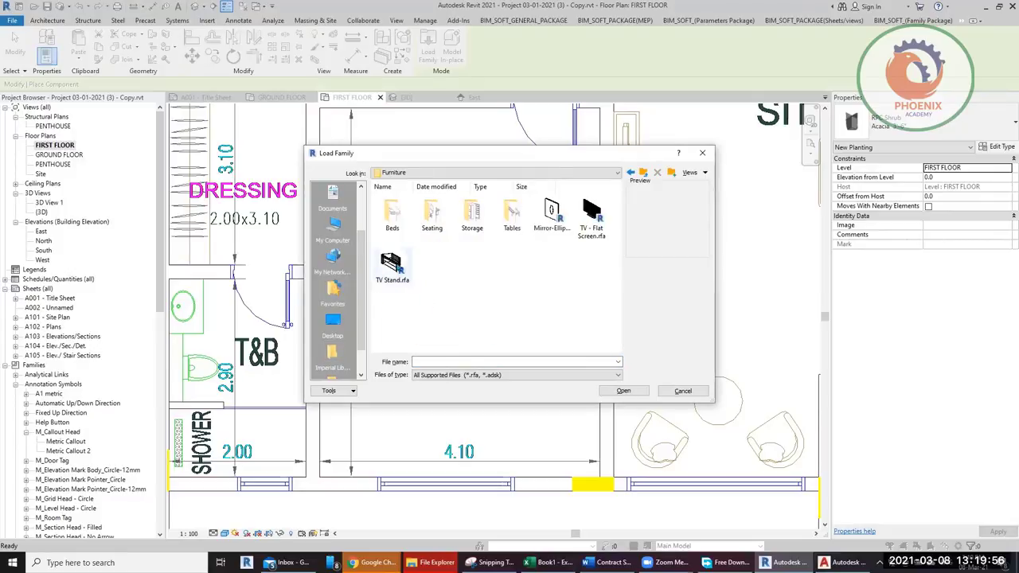
double_click(391, 213)
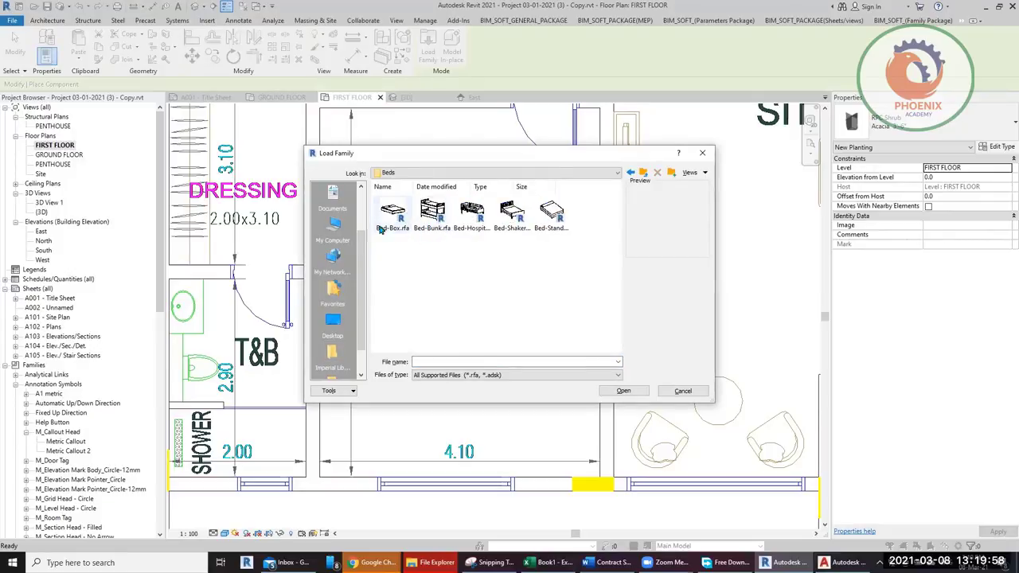
click(393, 215)
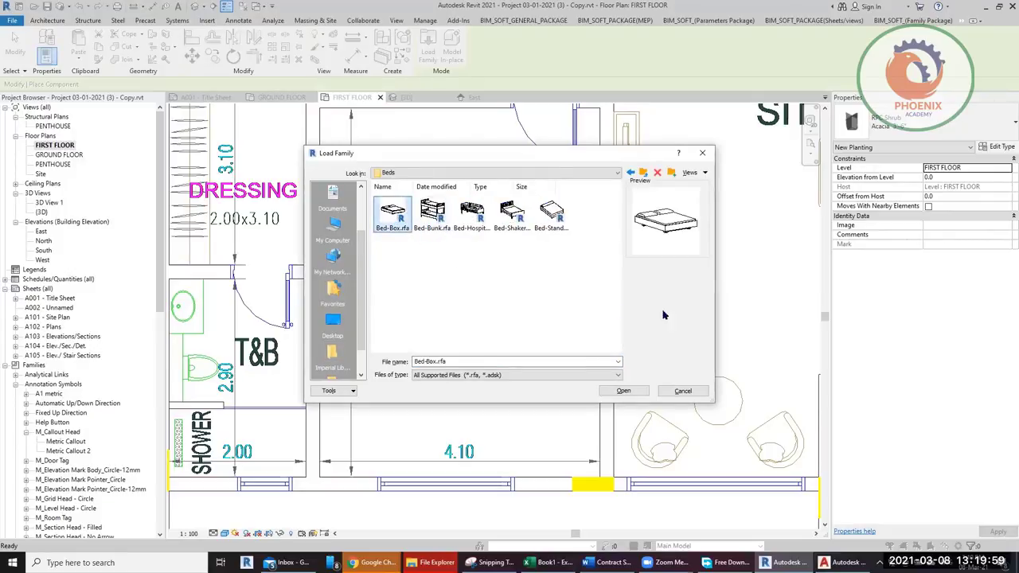
click(623, 391)
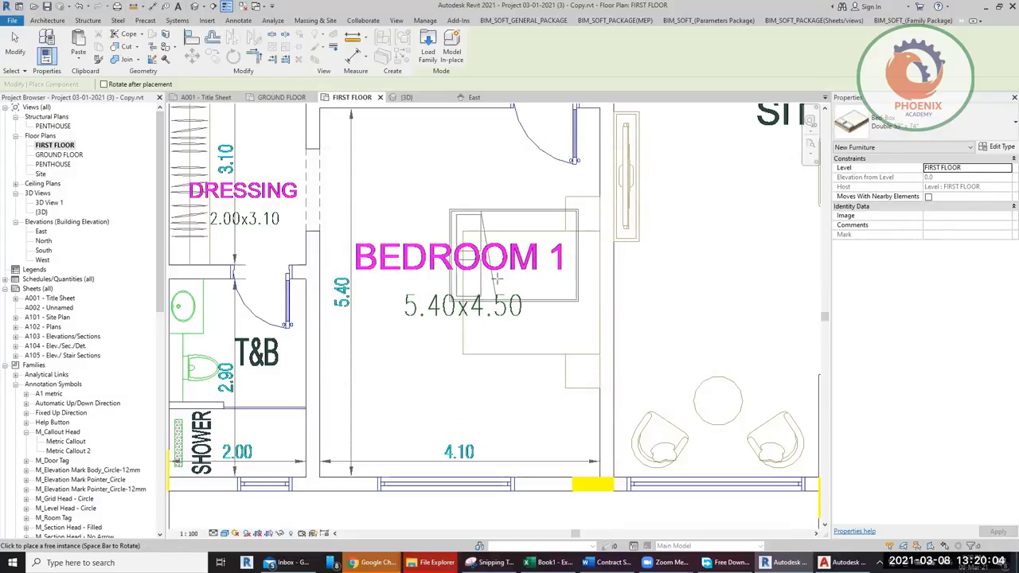
Step: Place the Double 53" x 74" bed over Bedroom 1's DWG bed outline, rotated with its pillows against the sitting-room wall
key(space)
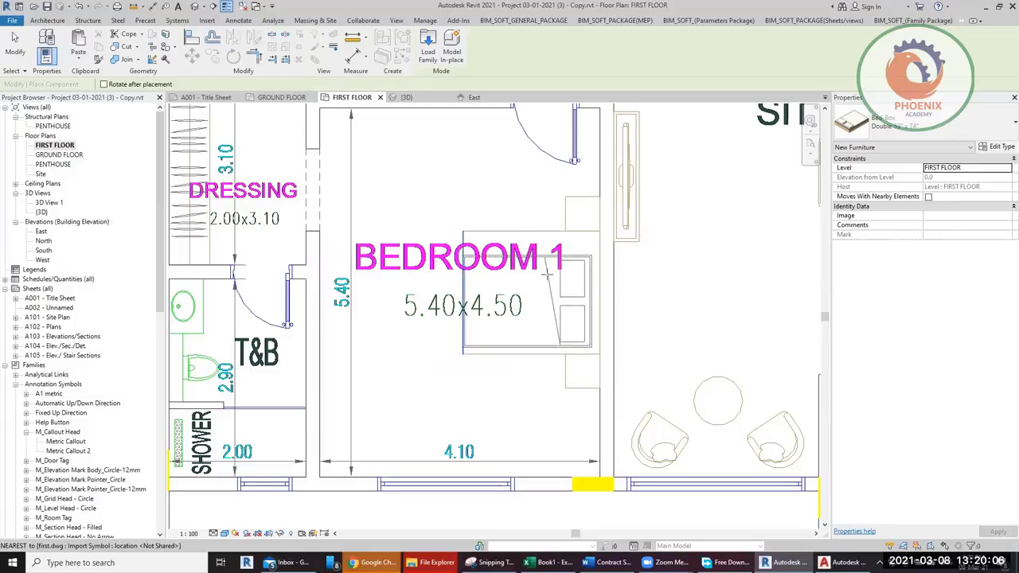
click(548, 270)
key(Escape)
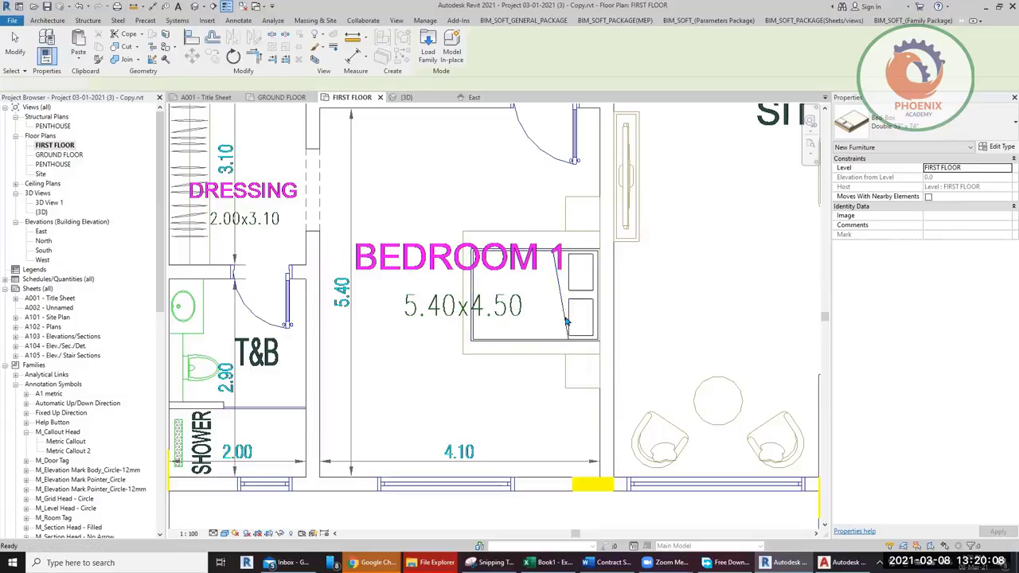
key(Escape)
Step: Check the Length and Width type parameters of the placed bed
click(567, 315)
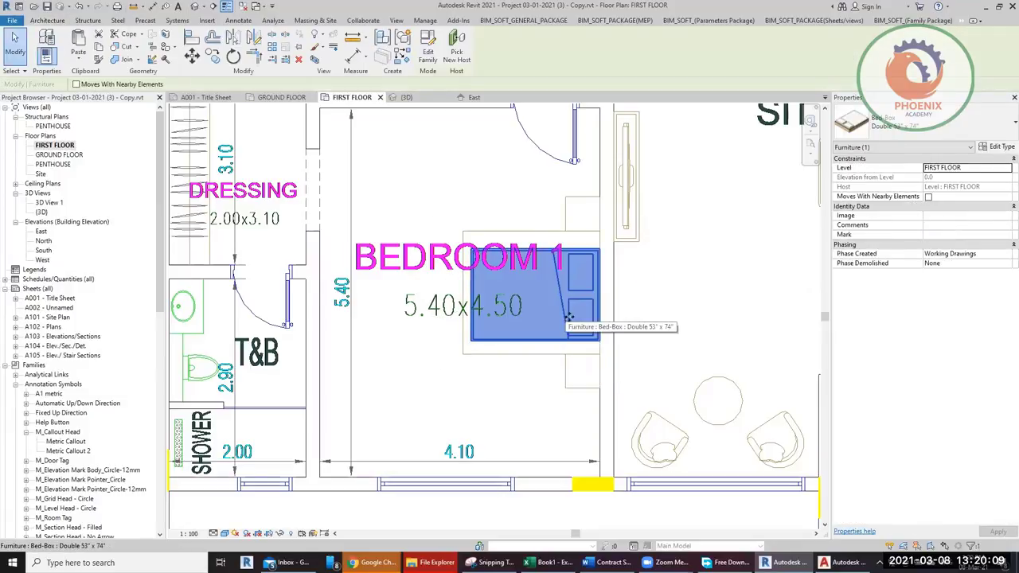
click(1000, 148)
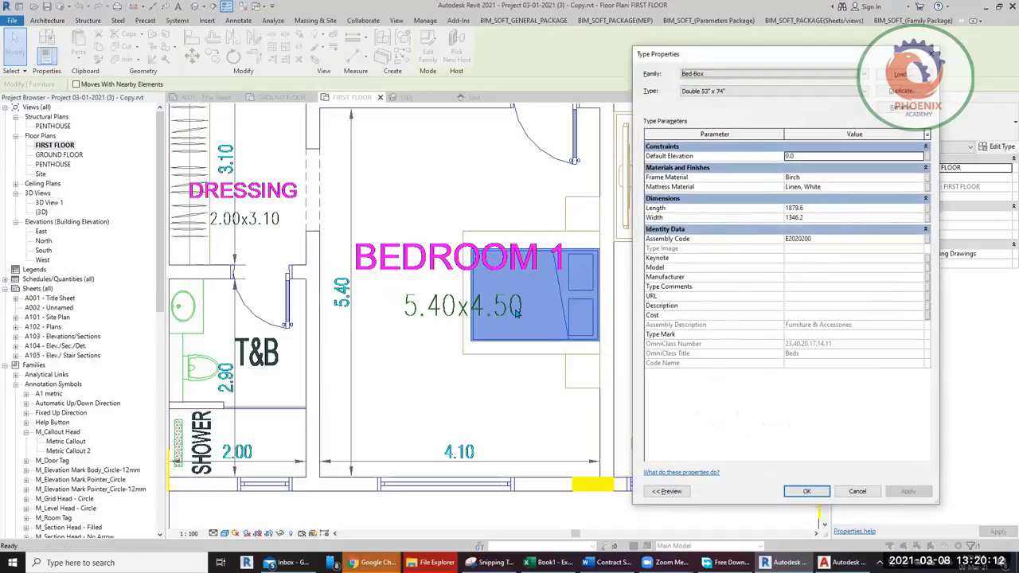
key(Escape)
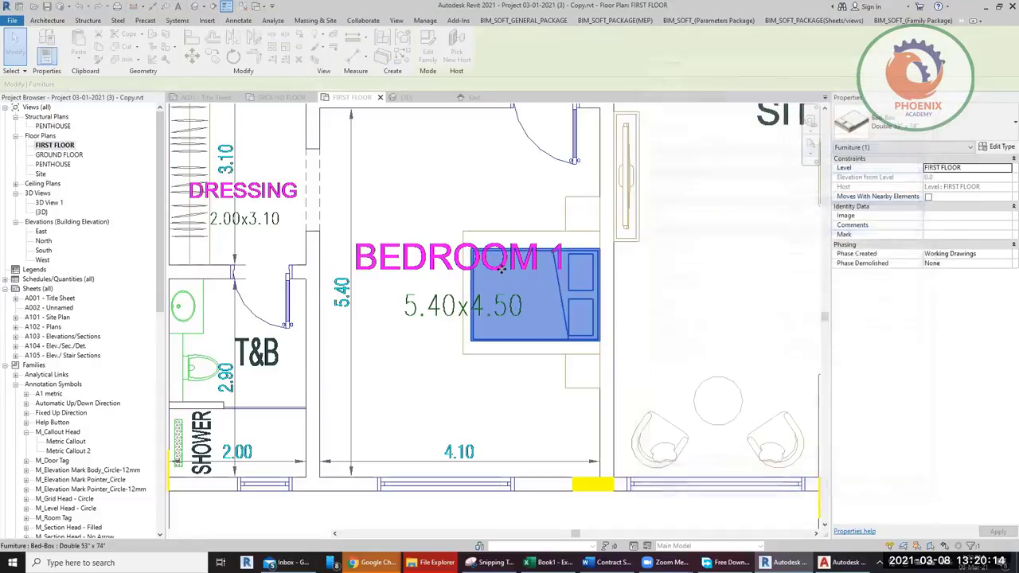
Step: Dimension the width and length of the DWG bed outline in Bedroom 1 with aligned dimensions
key(Escape)
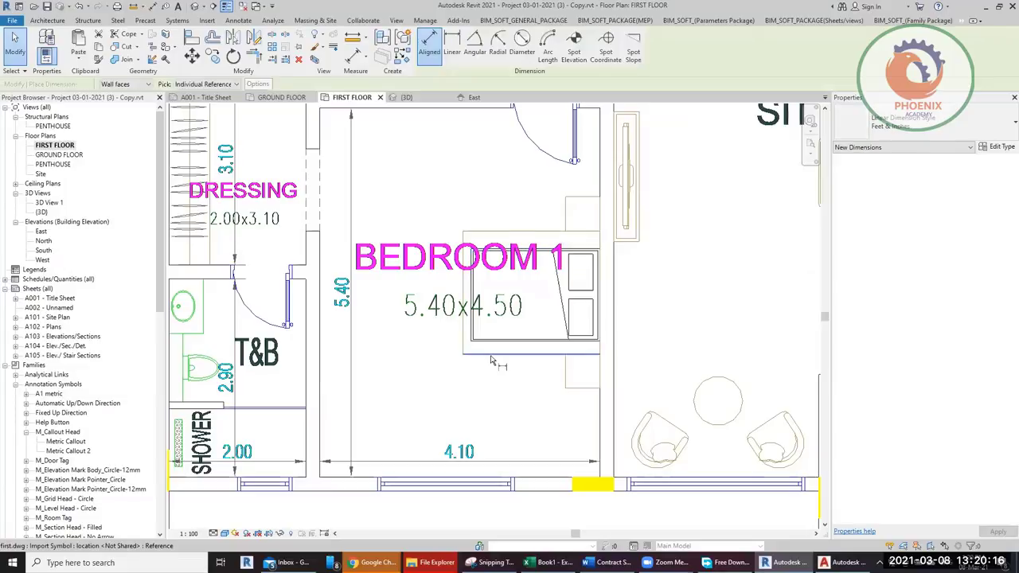
key(d)
key(i)
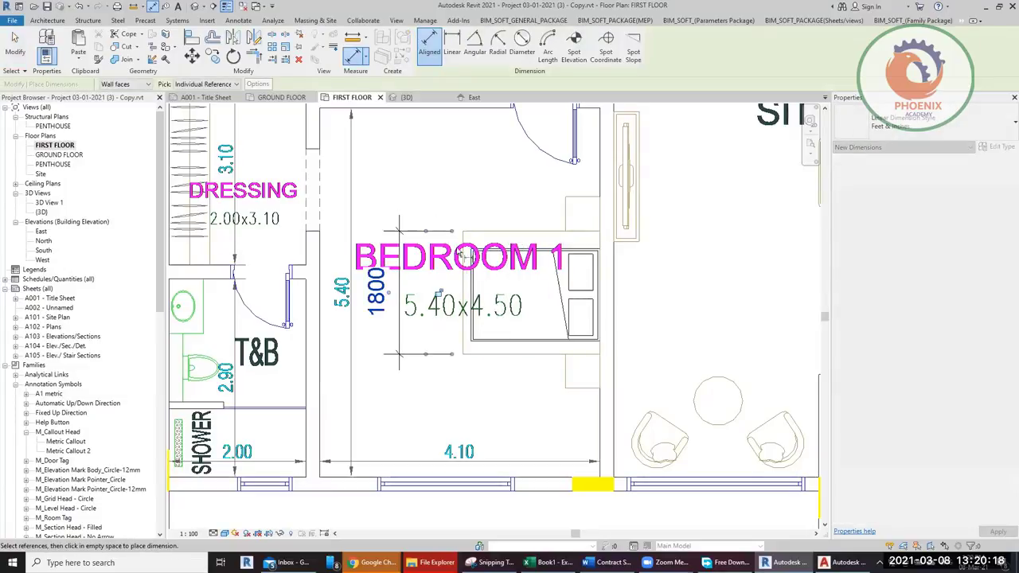
click(601, 241)
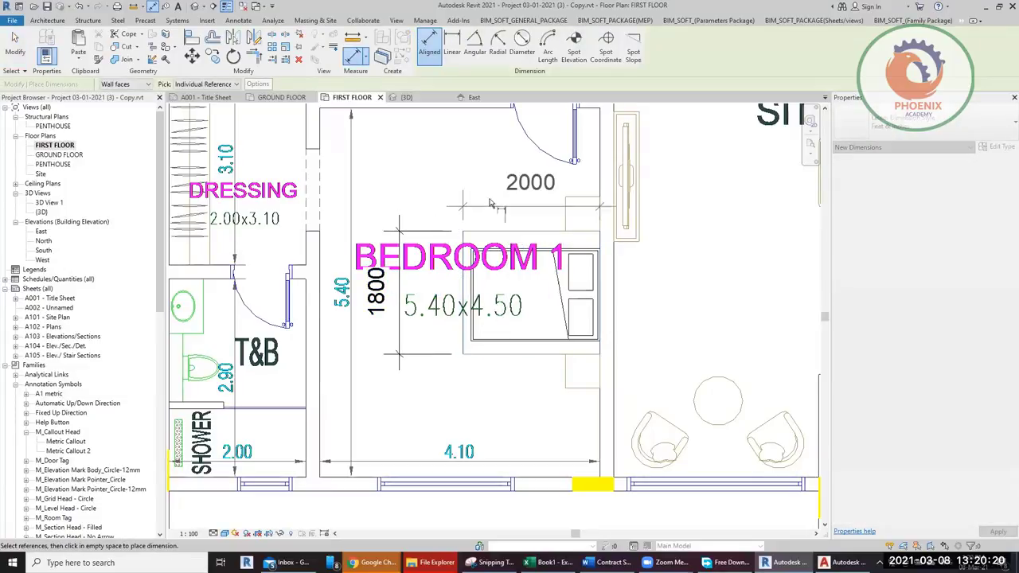
click(534, 182)
key(Escape)
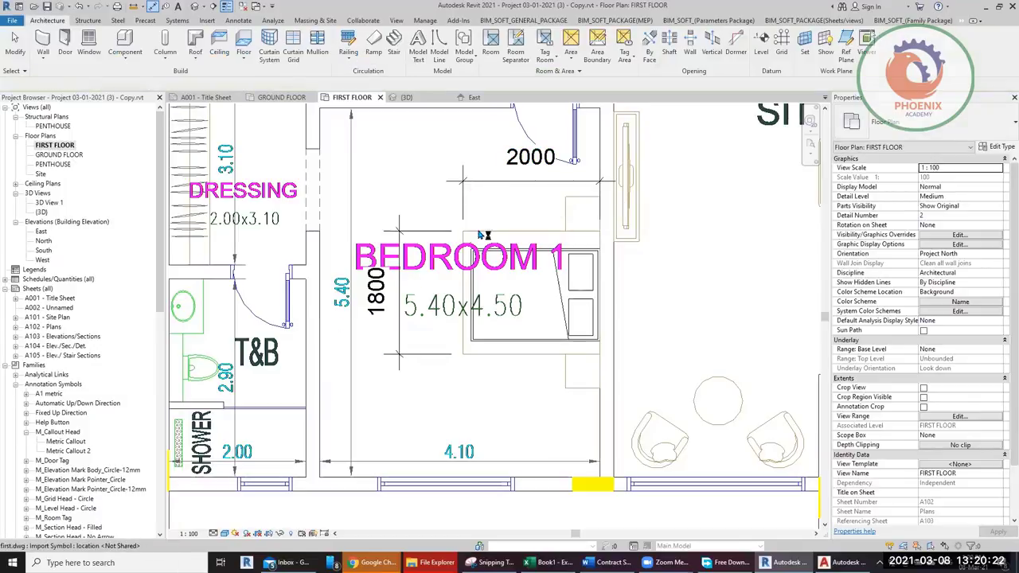
Step: Set the Bed-Box type's Length to 2000 and Width to 1800 to match the DWG bed outline
click(563, 310)
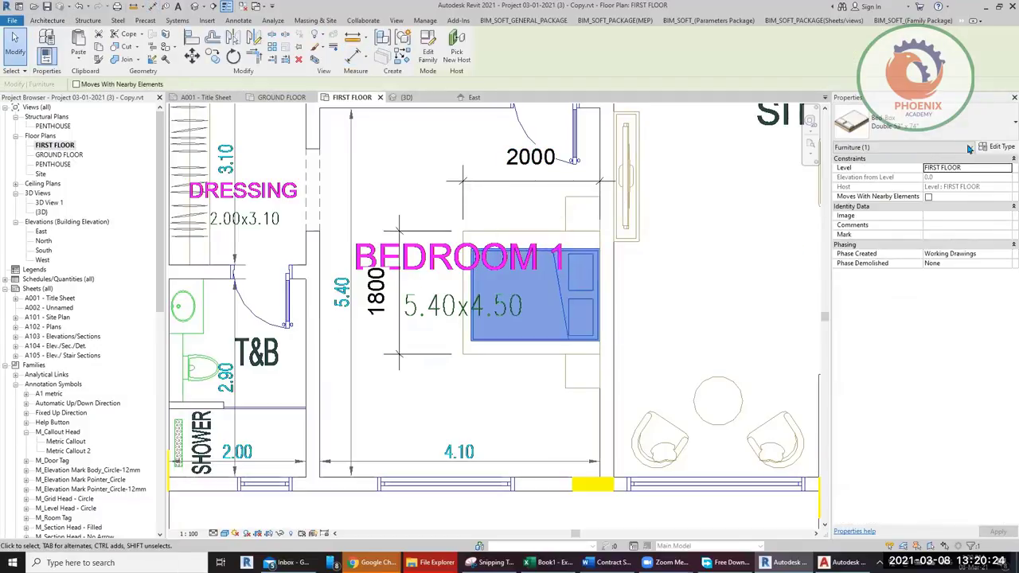
click(993, 149)
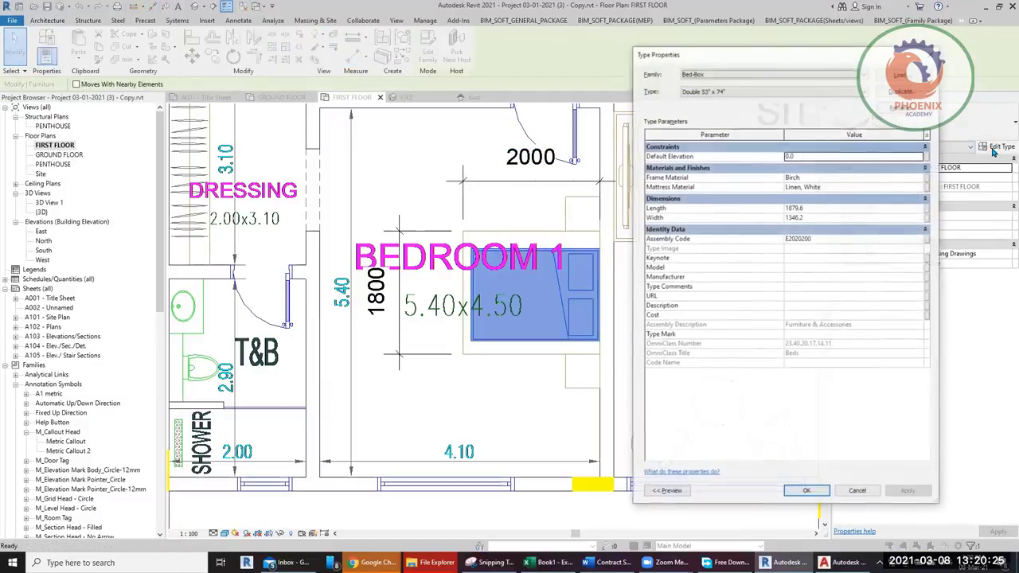
click(826, 208)
text(18)
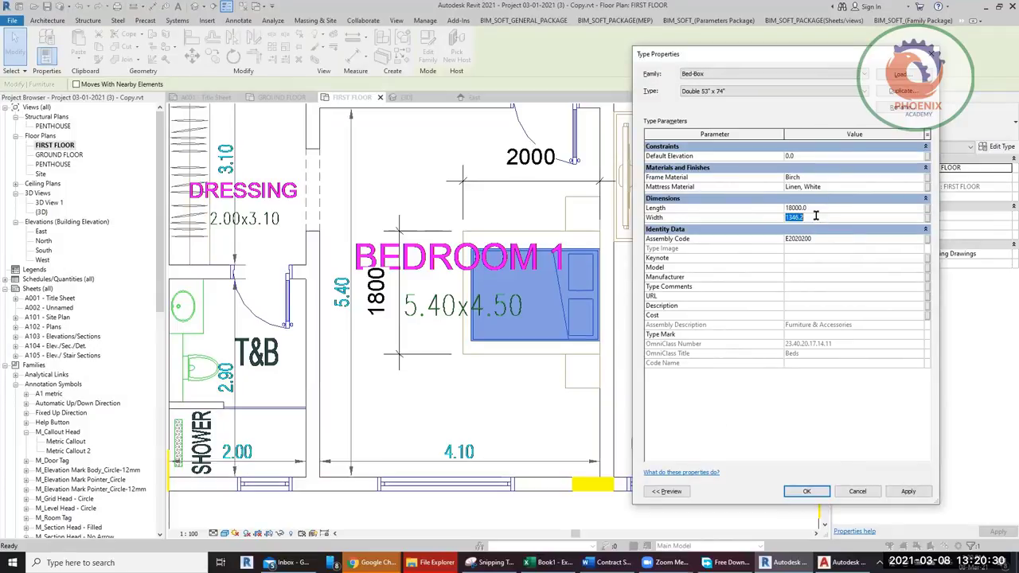
click(821, 204)
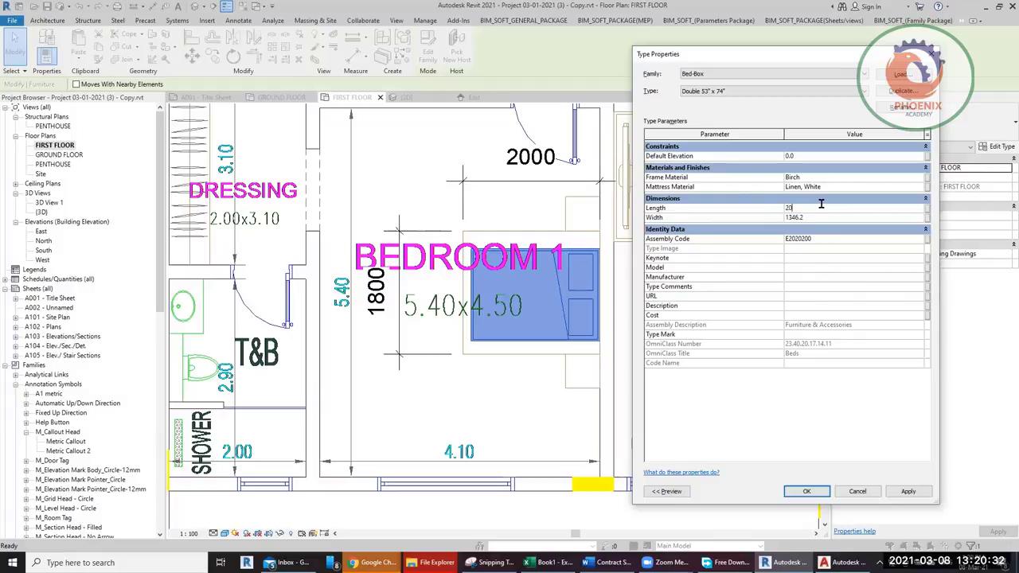
text(20000)
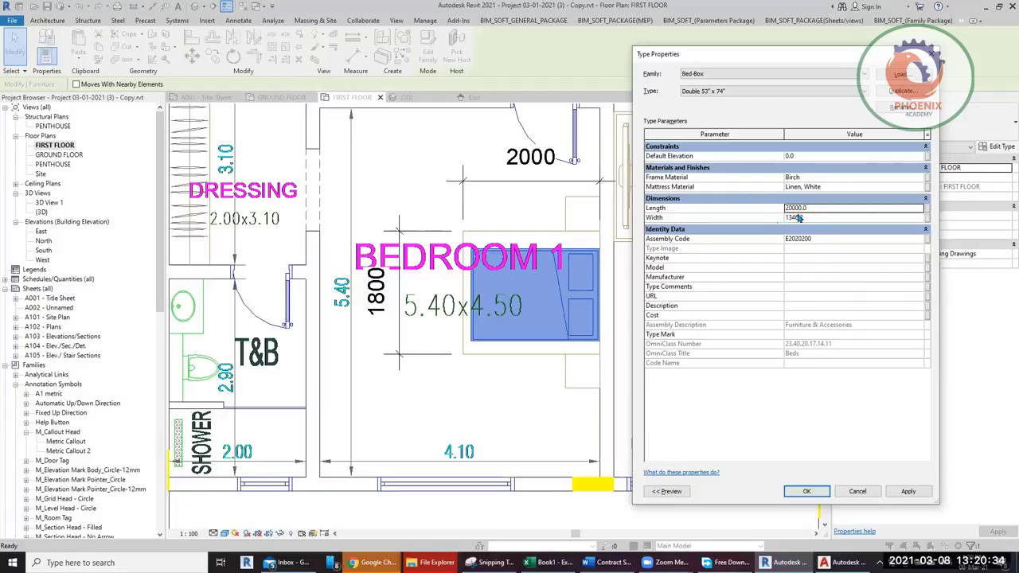
click(813, 217)
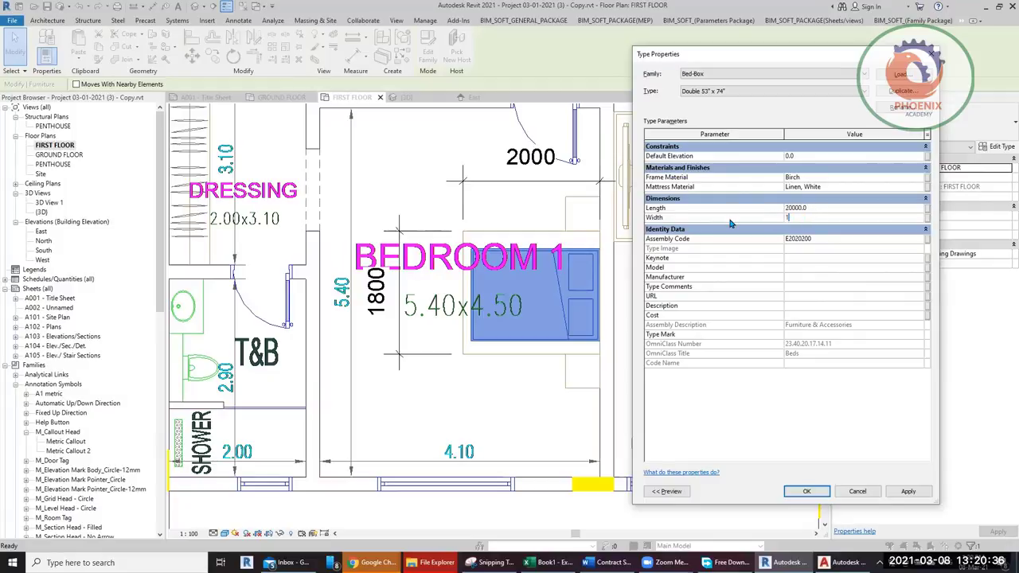
click(806, 491)
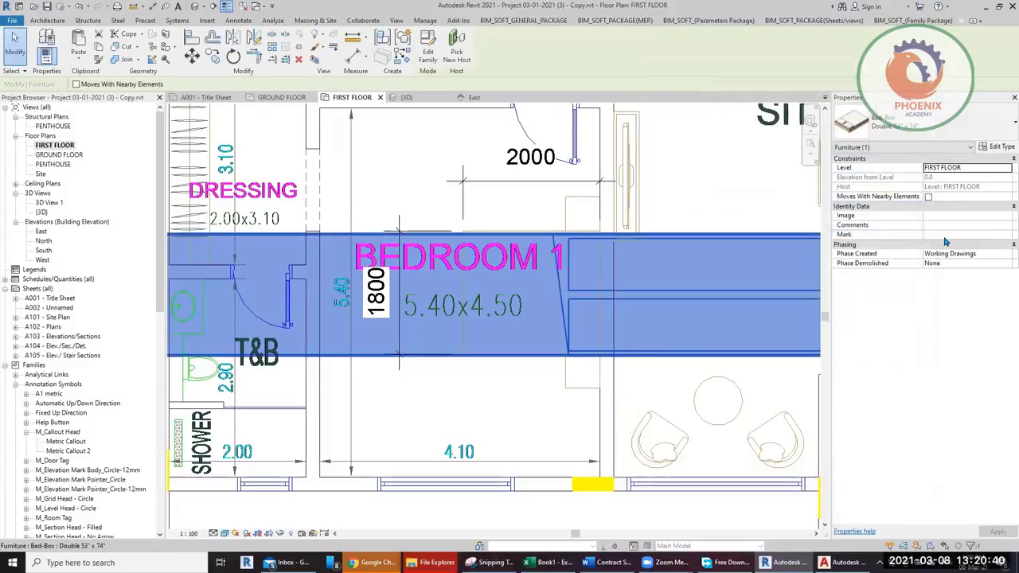
click(999, 148)
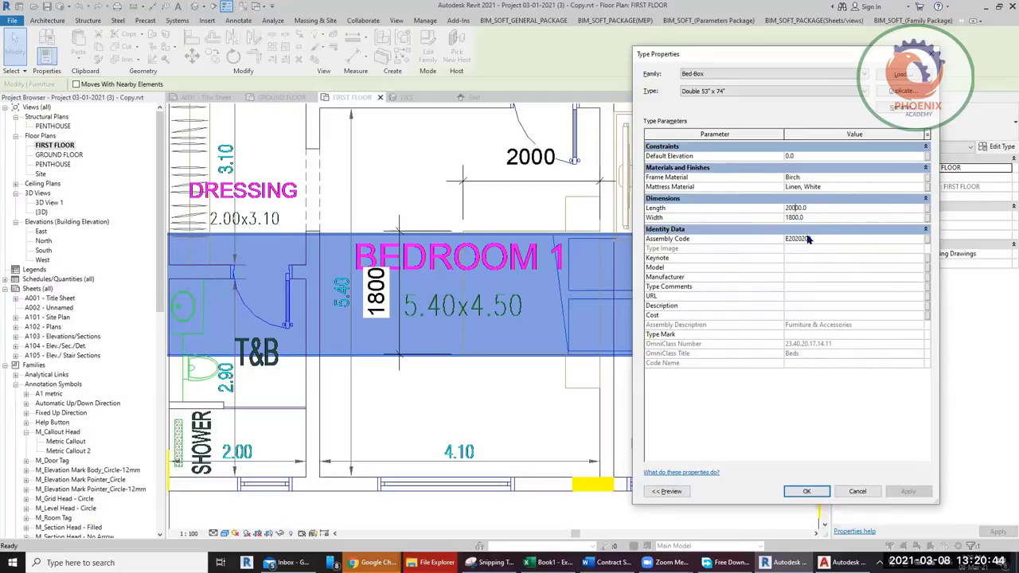
click(804, 491)
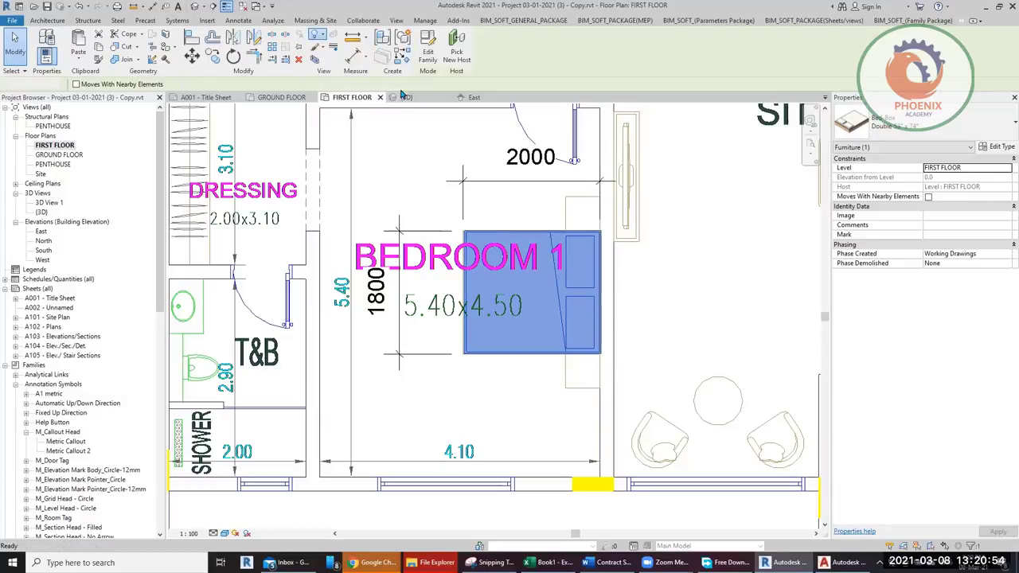
Step: Hide the placed bed in the plan and start an in-place model in the Casework category with the default name
click(516, 211)
click(125, 52)
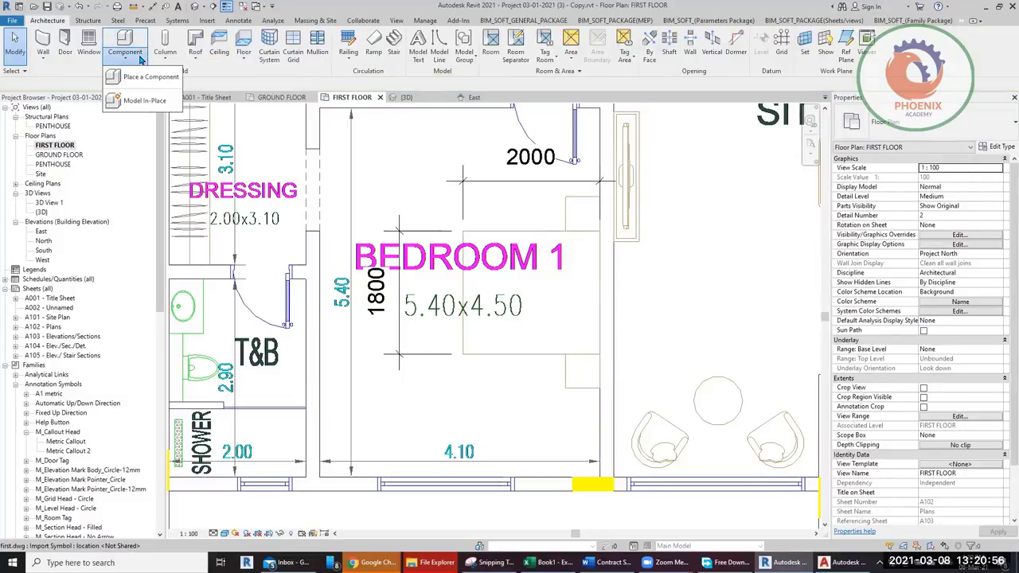
click(144, 99)
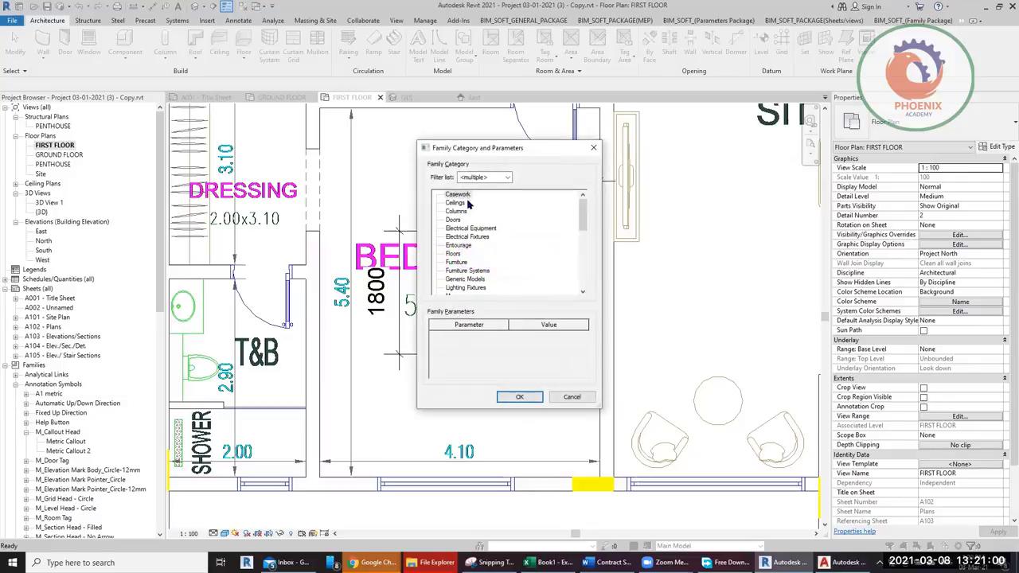
click(519, 396)
click(651, 285)
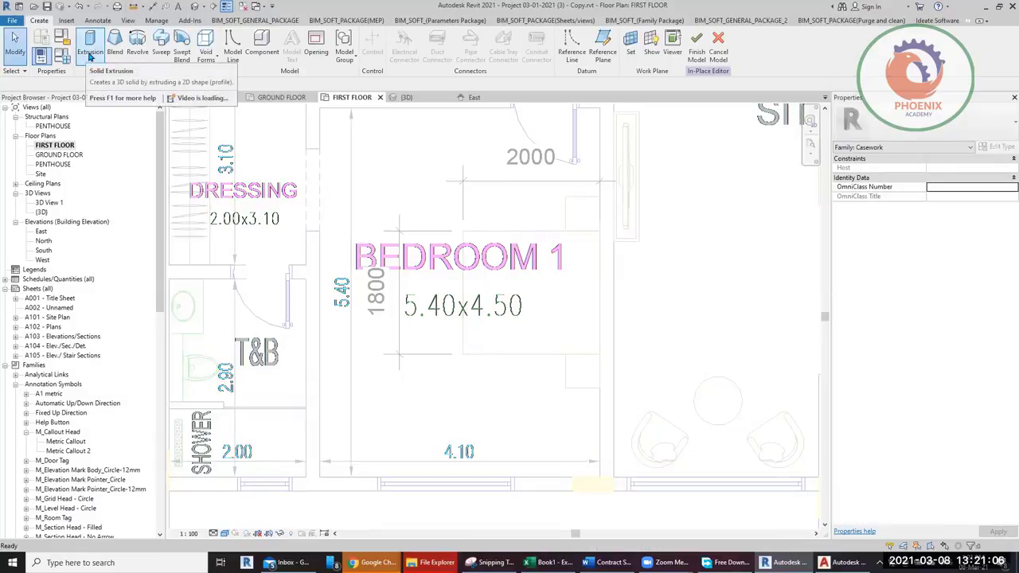
Step: Sketch a rectangular solid extrusion profile, about 2000 by 1800, over the DWG bed outline in Bedroom 1
click(89, 52)
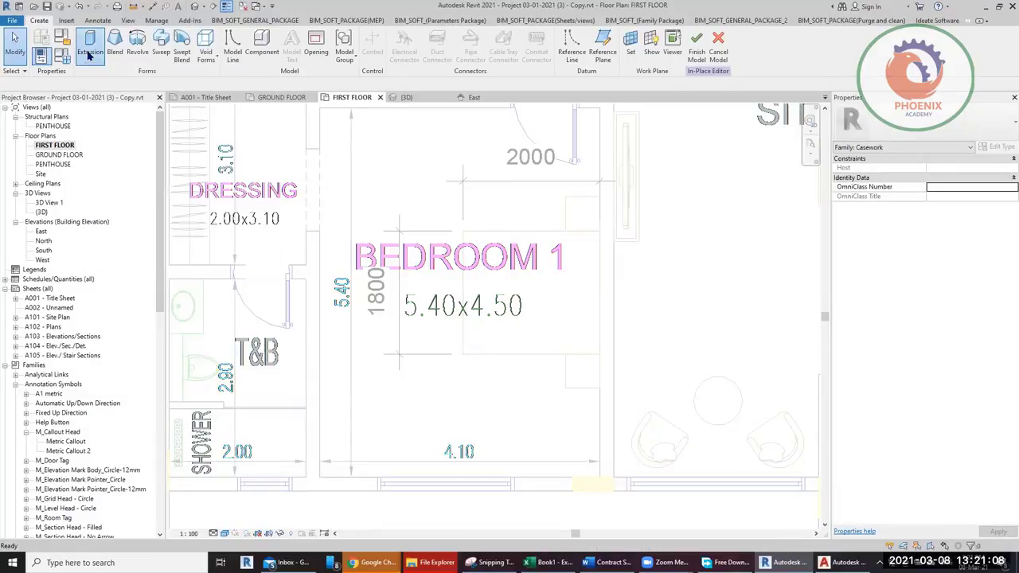
click(396, 36)
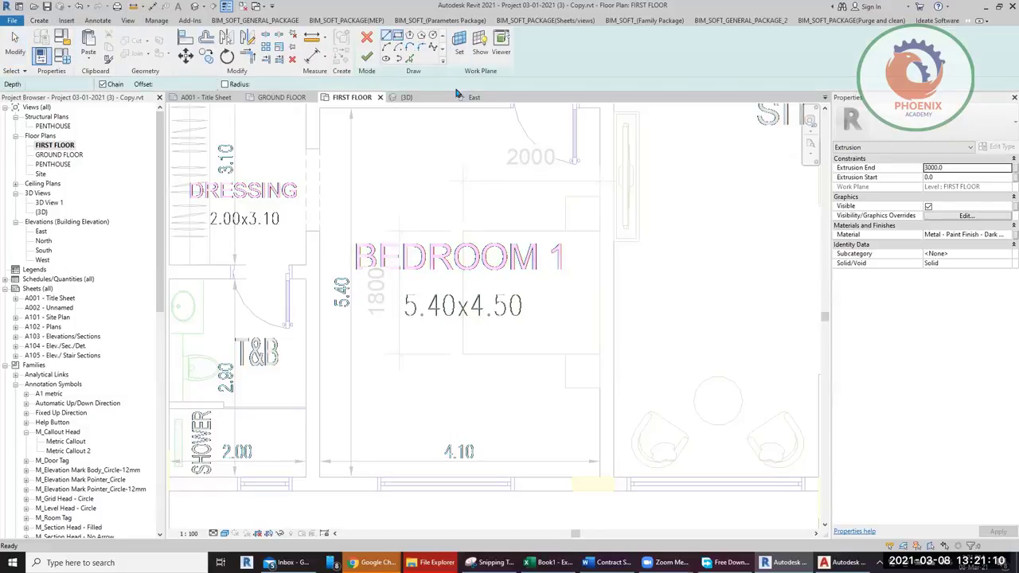
click(462, 232)
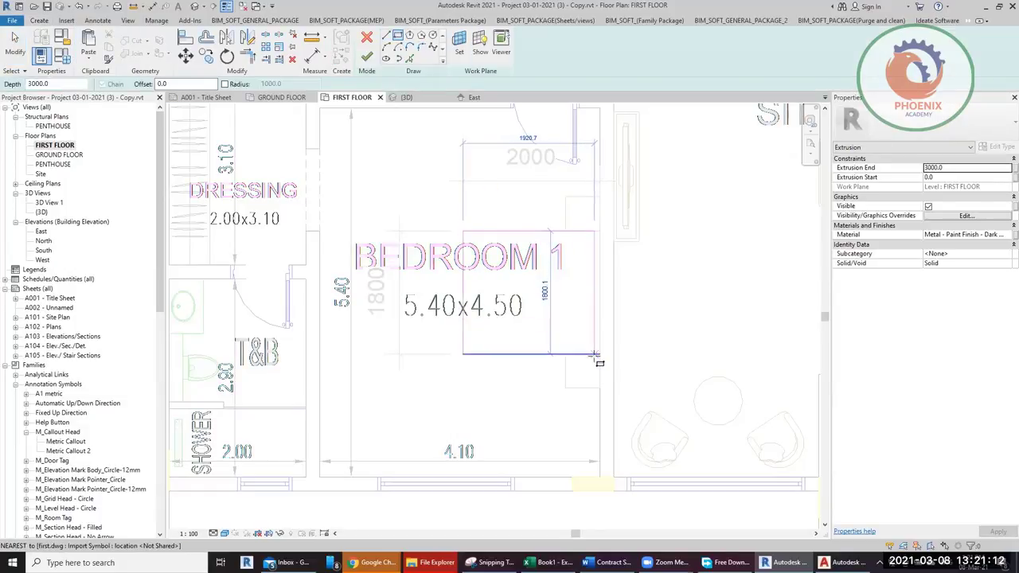
click(600, 353)
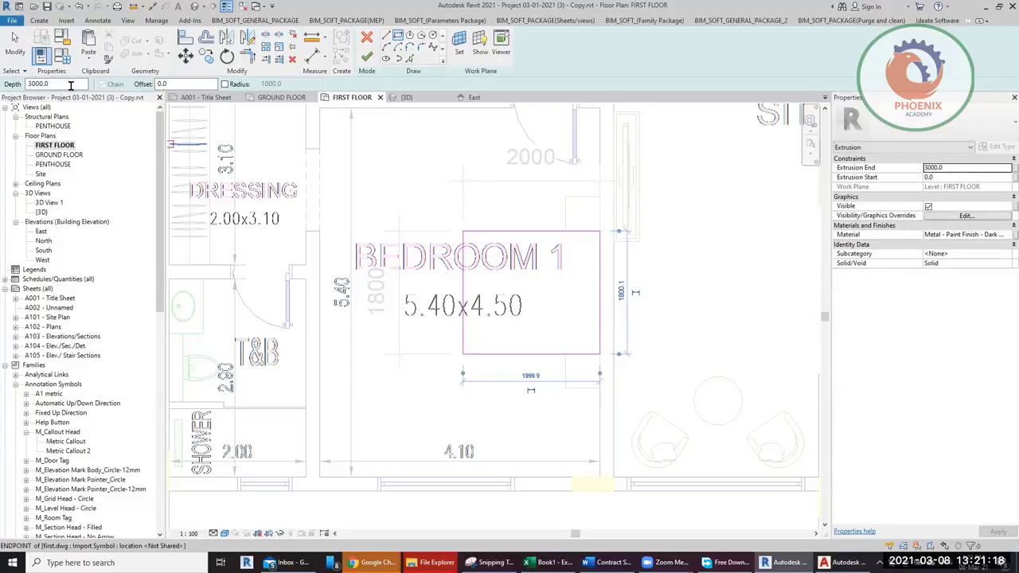
Step: Set the bed extrusion's depth to 500 and finish its sketch
drag(72, 84, 8, 84)
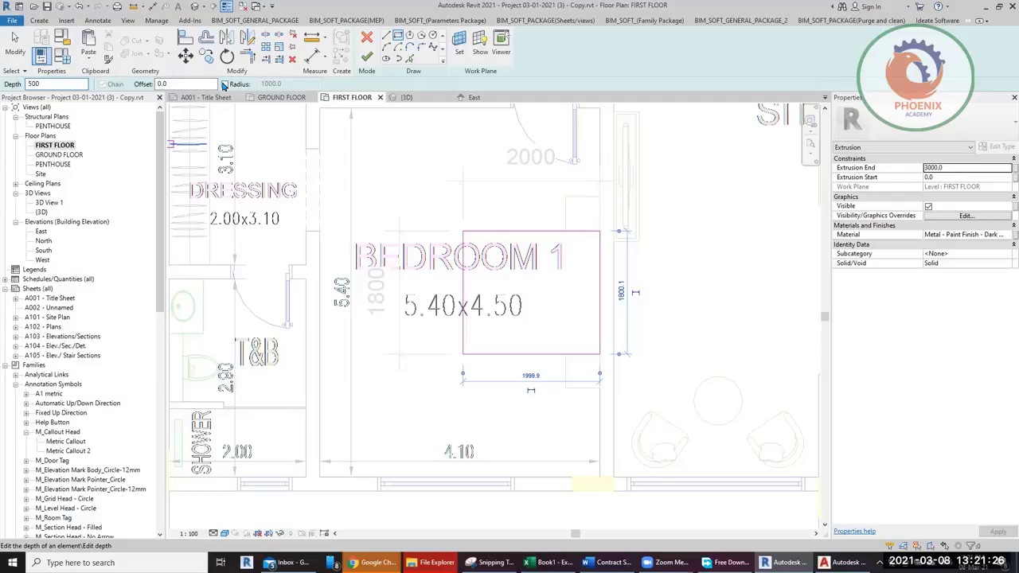
key(Return)
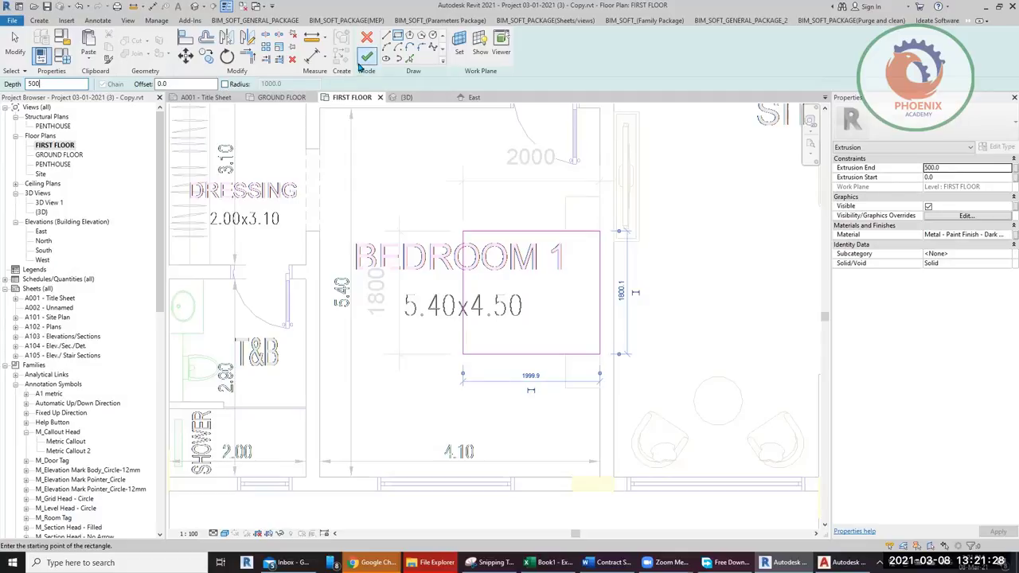
click(366, 59)
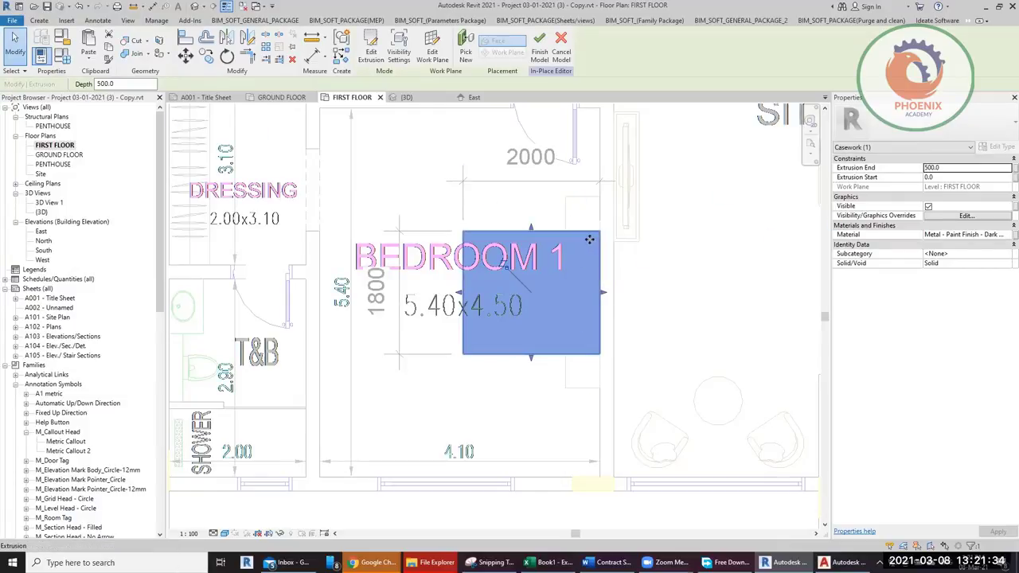
Step: Extrude two bedside table rectangles, about 500 by 500, to a depth of 500 and finish the in-place model without saving the project
click(46, 21)
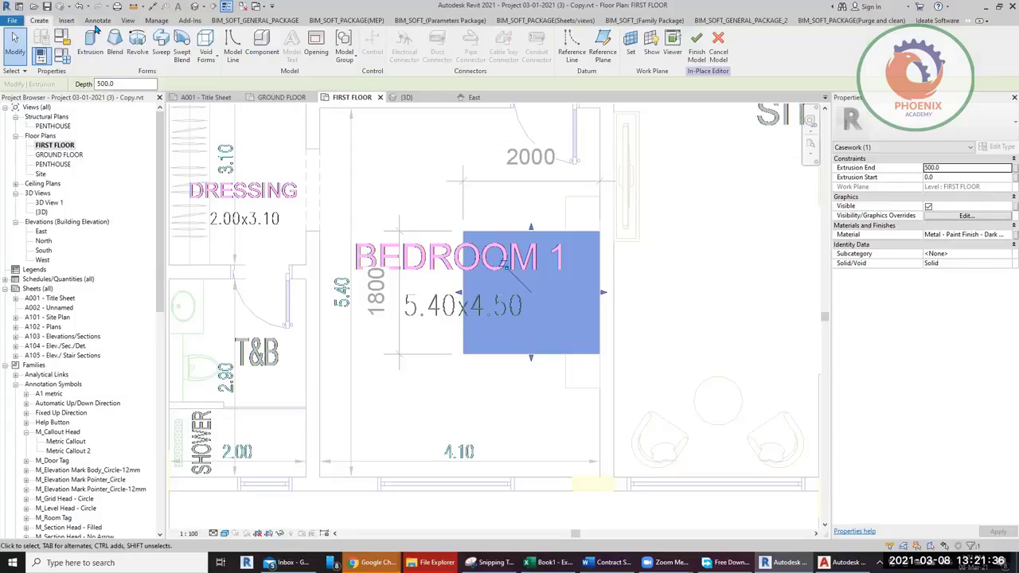
click(88, 46)
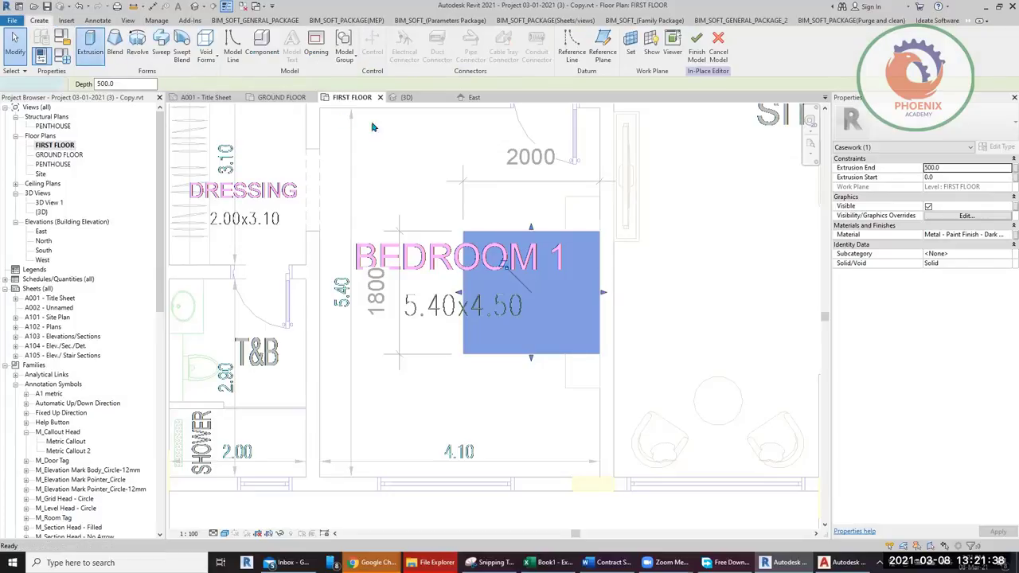
click(397, 35)
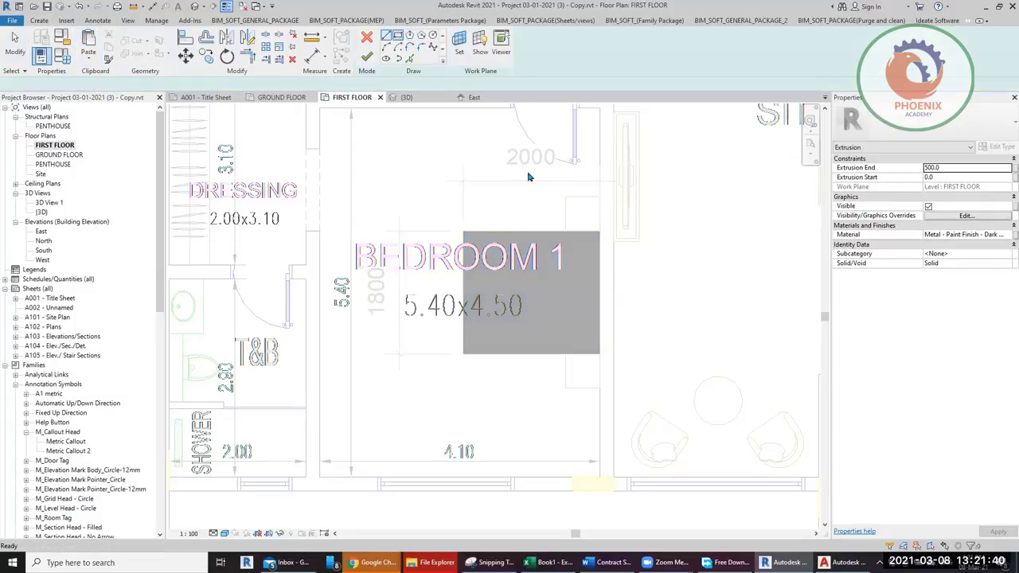
click(568, 198)
click(599, 231)
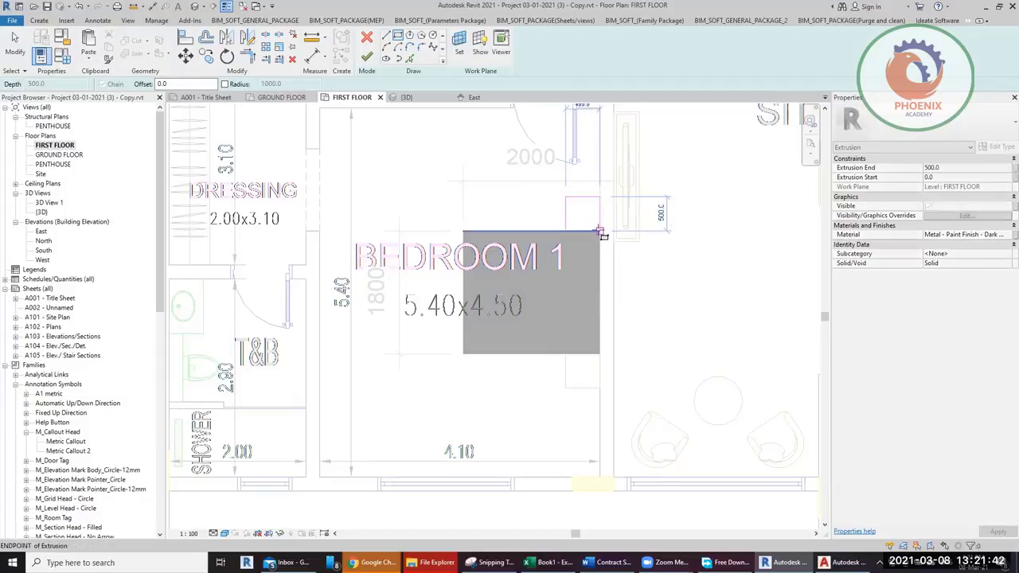
click(564, 388)
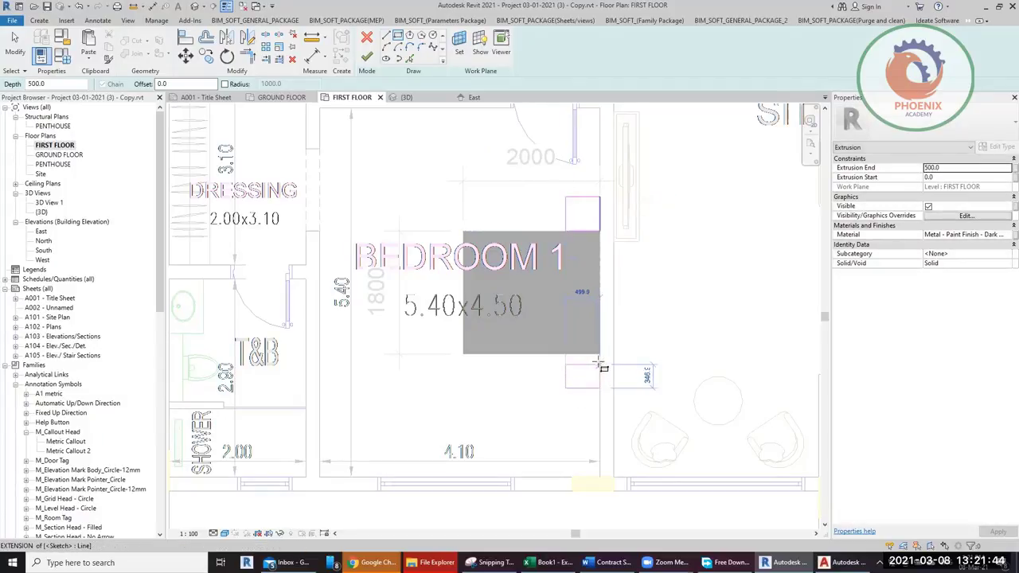
click(599, 354)
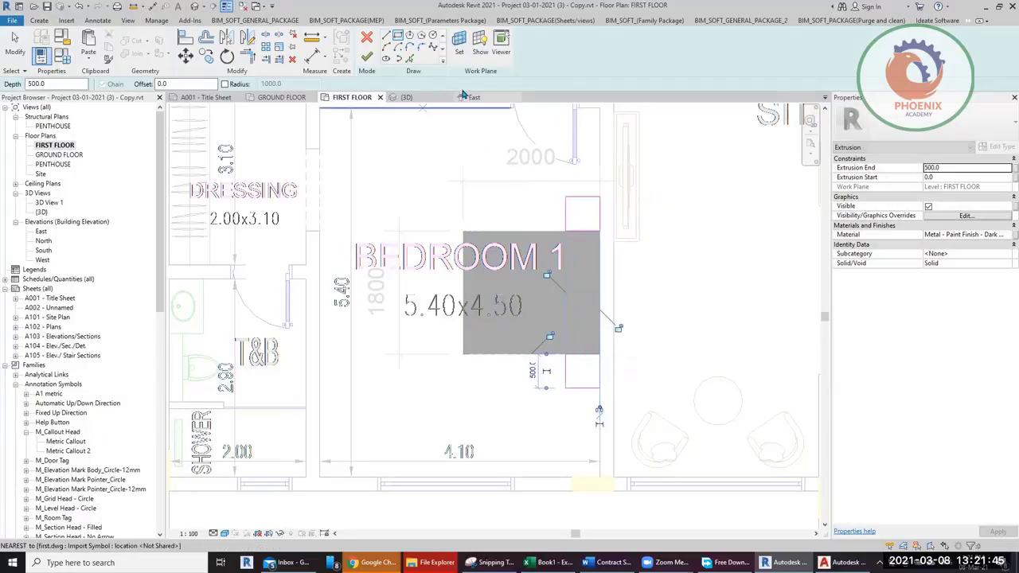
click(366, 56)
click(518, 234)
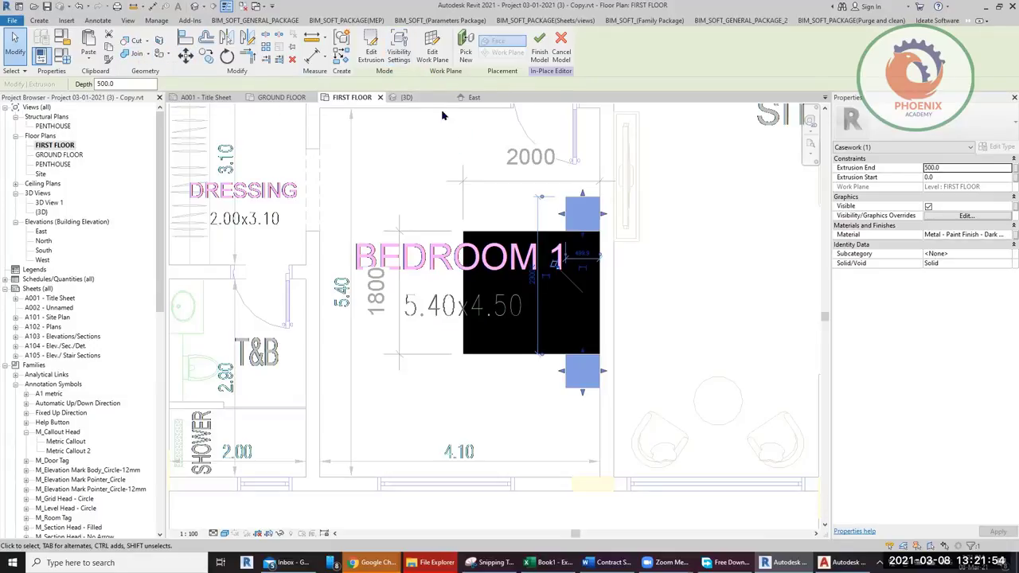
click(540, 50)
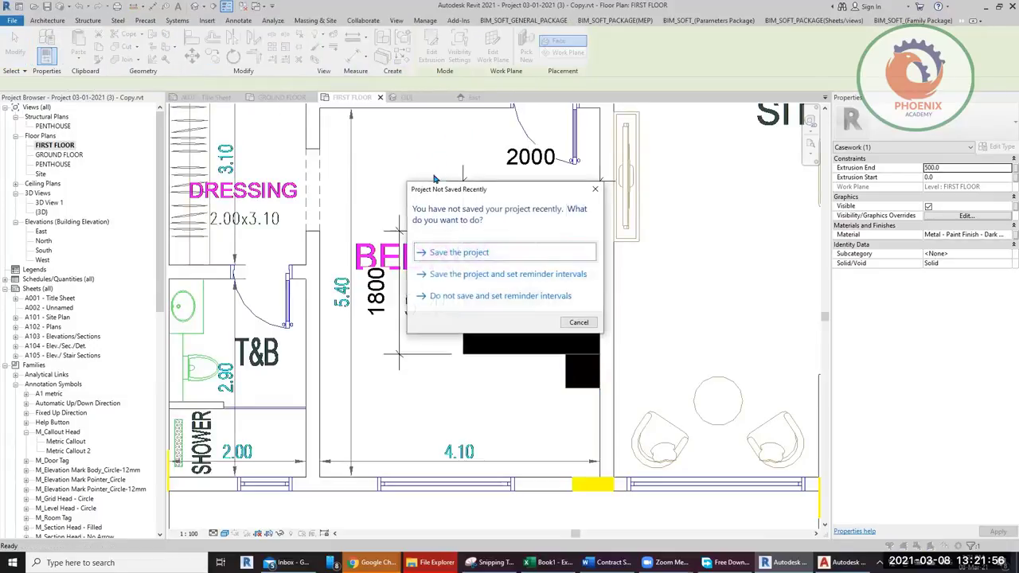
click(576, 322)
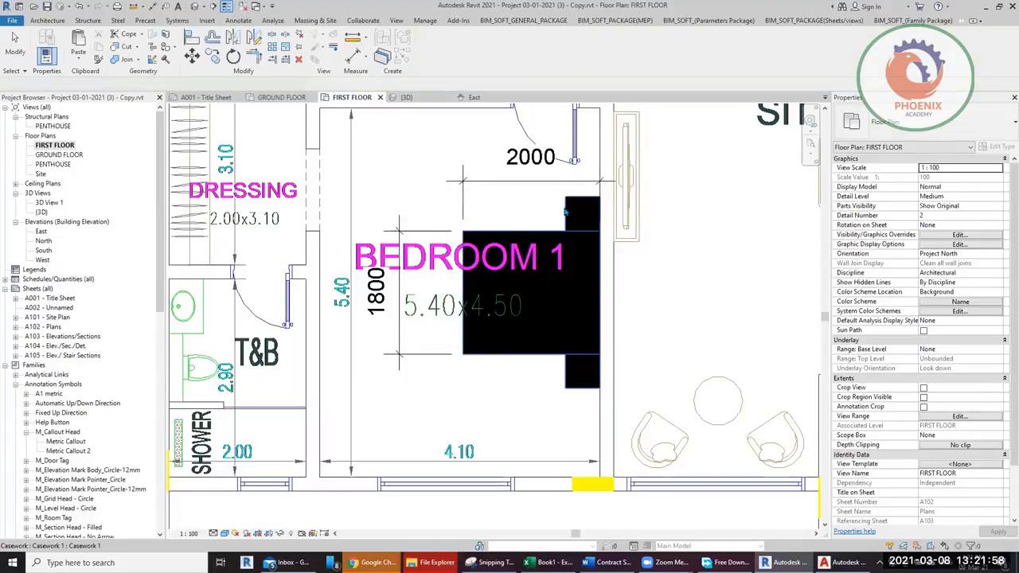
Step: Show the in-place bed and bedside tables in a 3D view cropped by a selection box
click(578, 253)
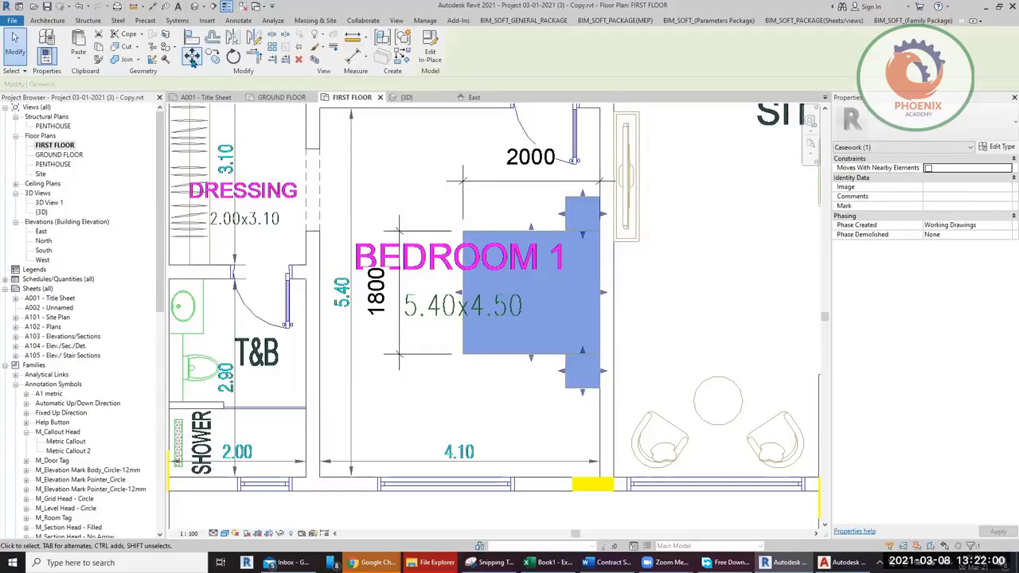
click(314, 58)
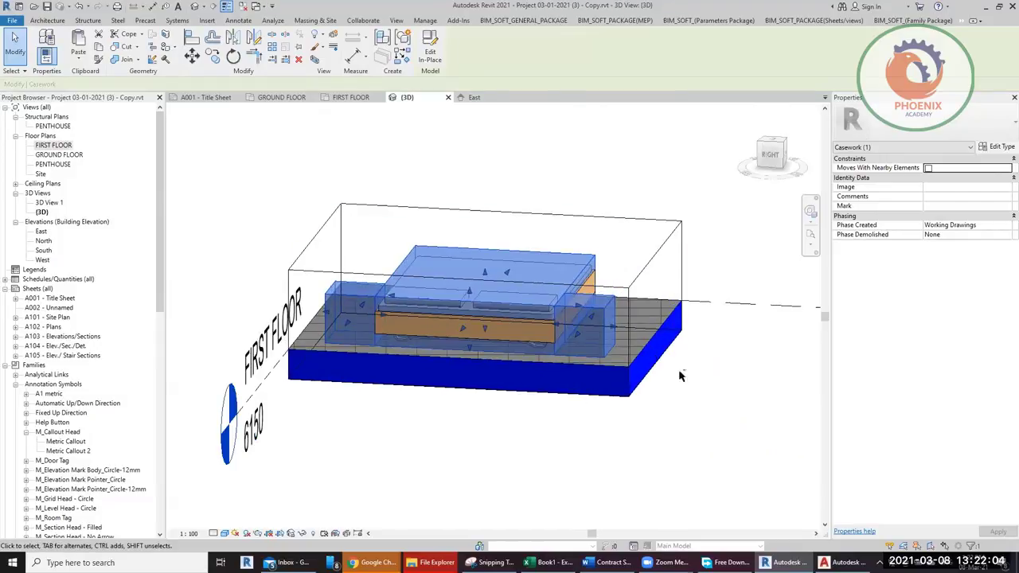
shift+middle_drag(681, 375, 530, 413)
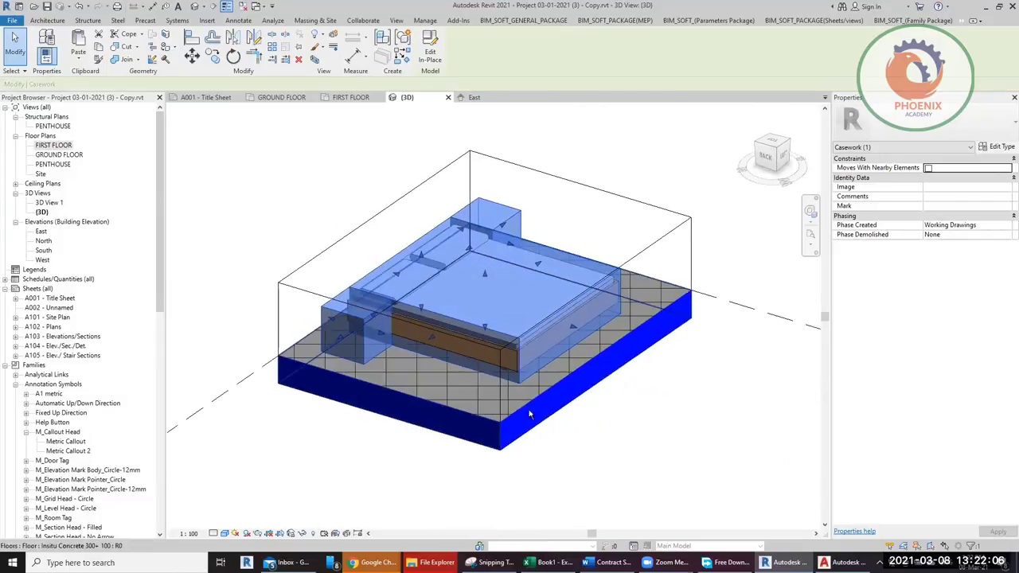
shift+middle_drag(609, 425, 551, 439)
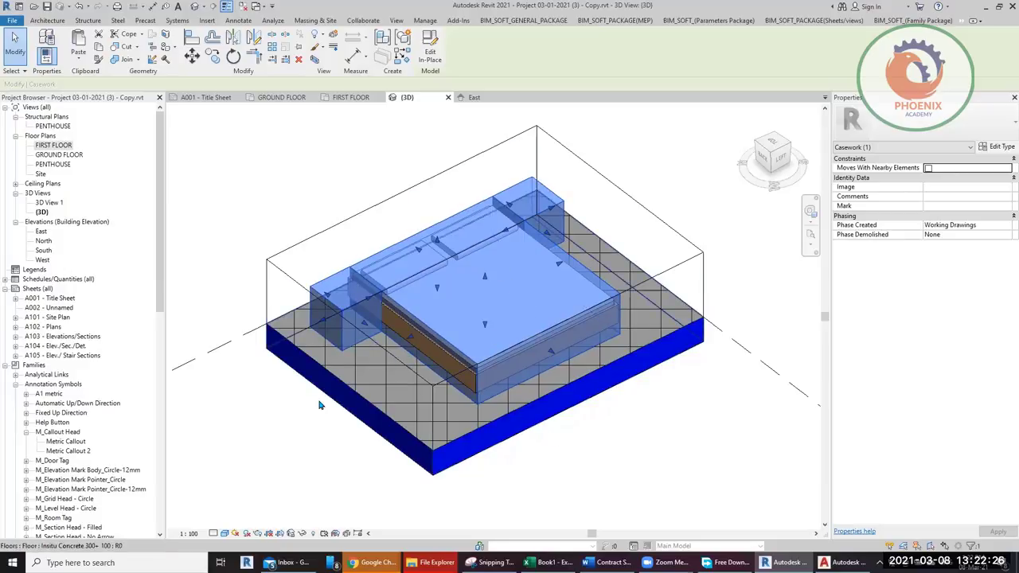
key(Escape)
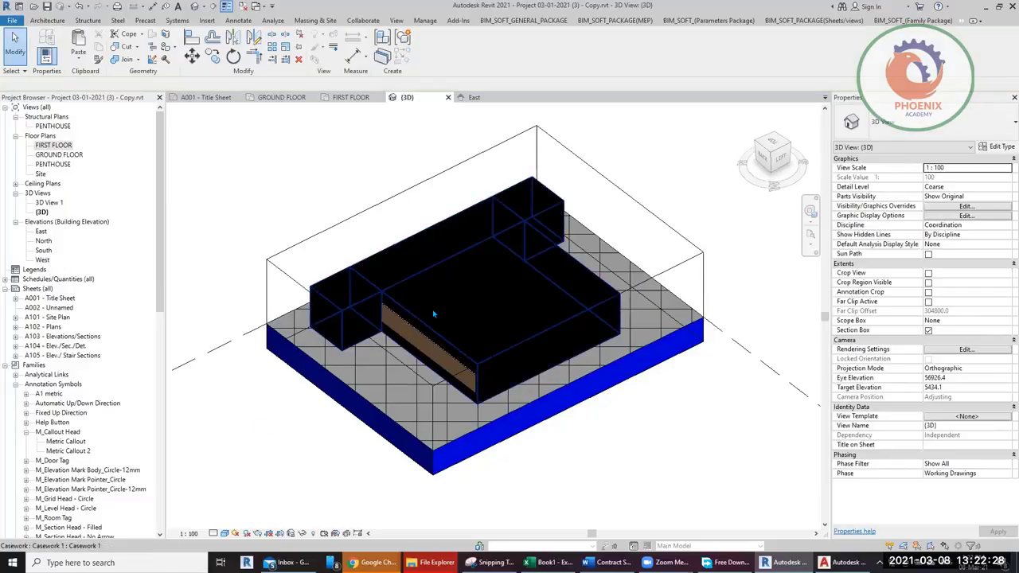
Step: Temporarily hide the in-place casework in the 3D view, leaving the Bed-Box family's pillows exposed
click(346, 304)
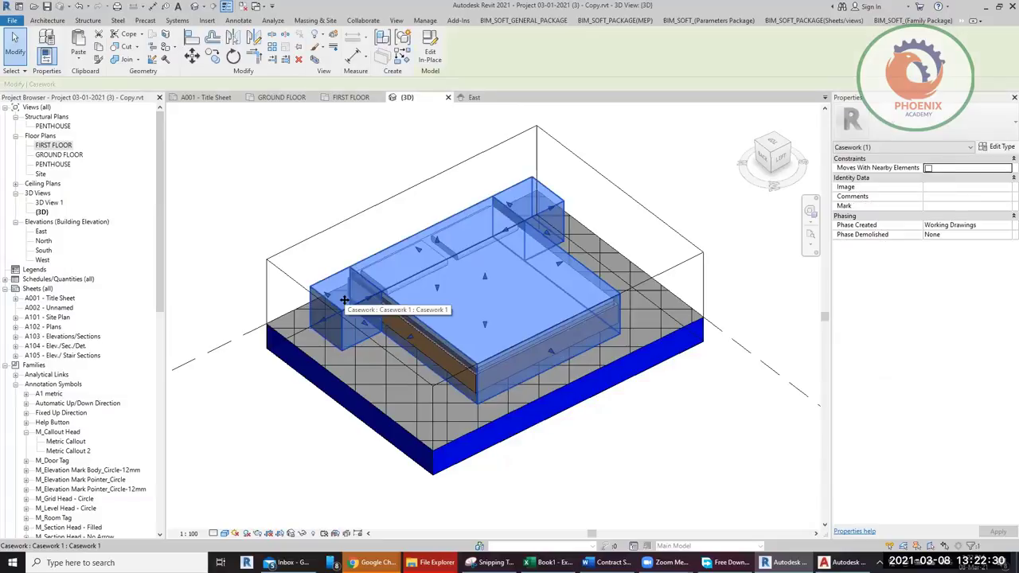
key(h)
key(h)
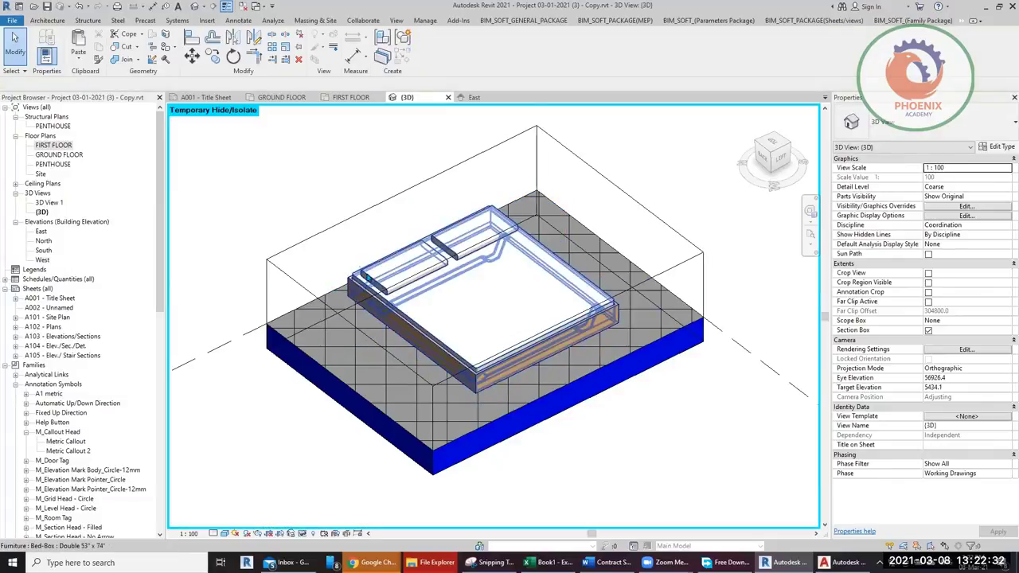
scroll(366, 273, up, 5)
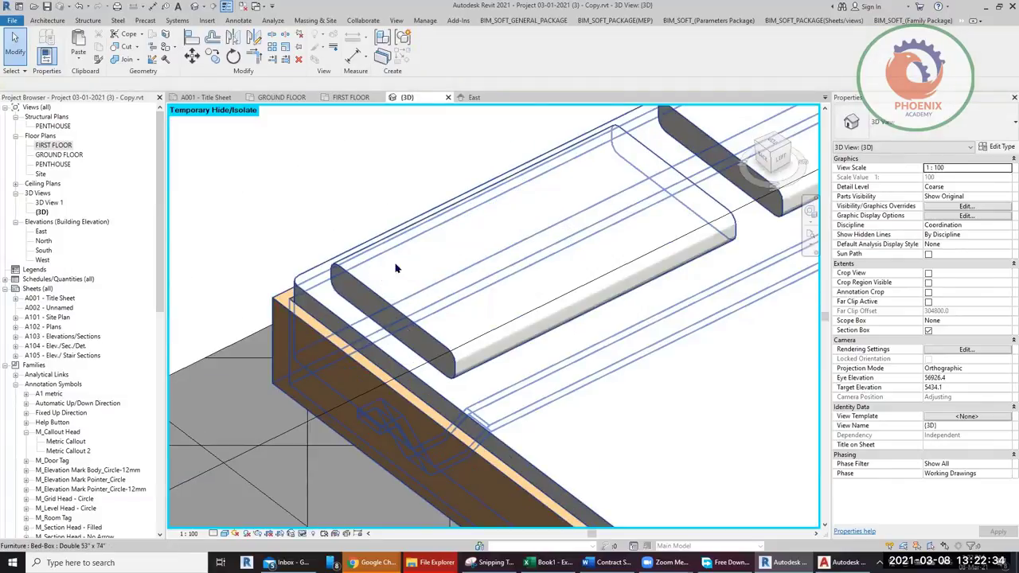
Step: Start another in-place model in the Casework category with the default name
click(41, 22)
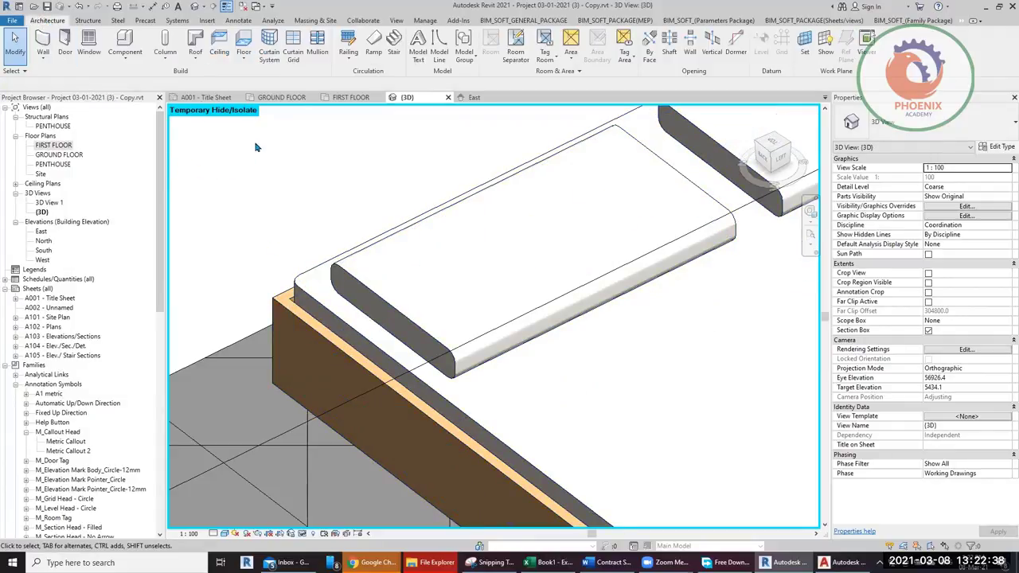
click(458, 213)
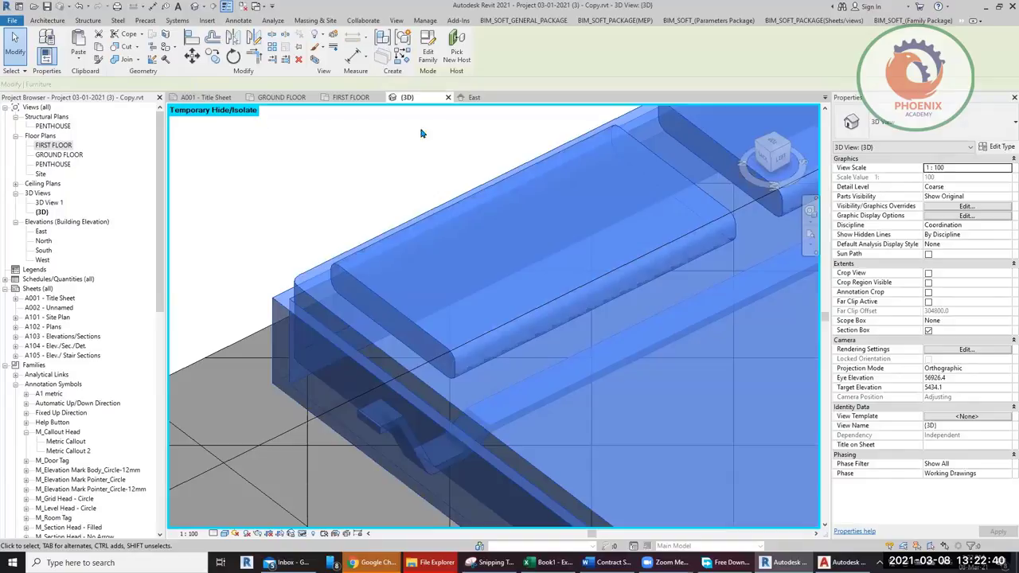
click(312, 181)
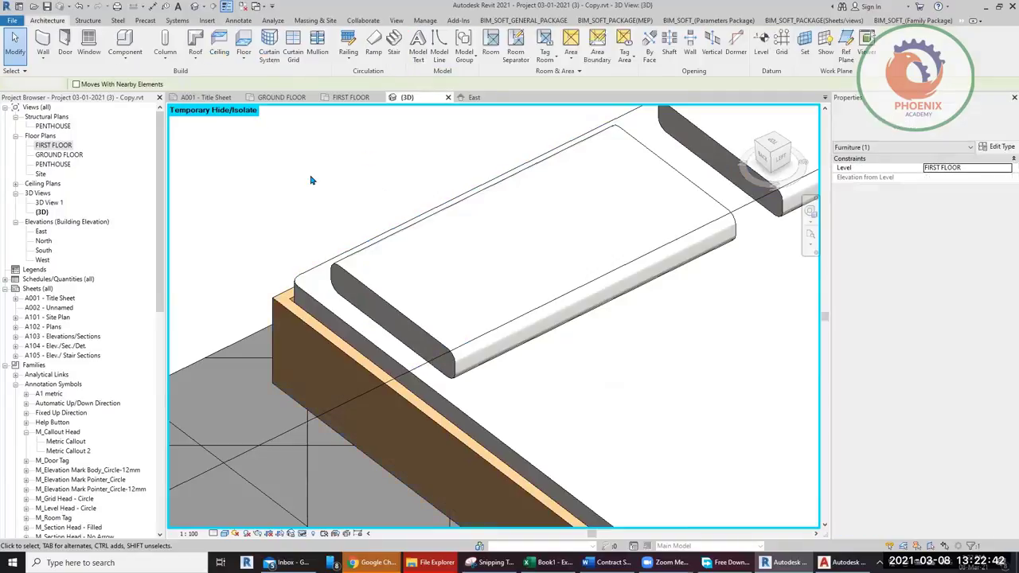
click(125, 52)
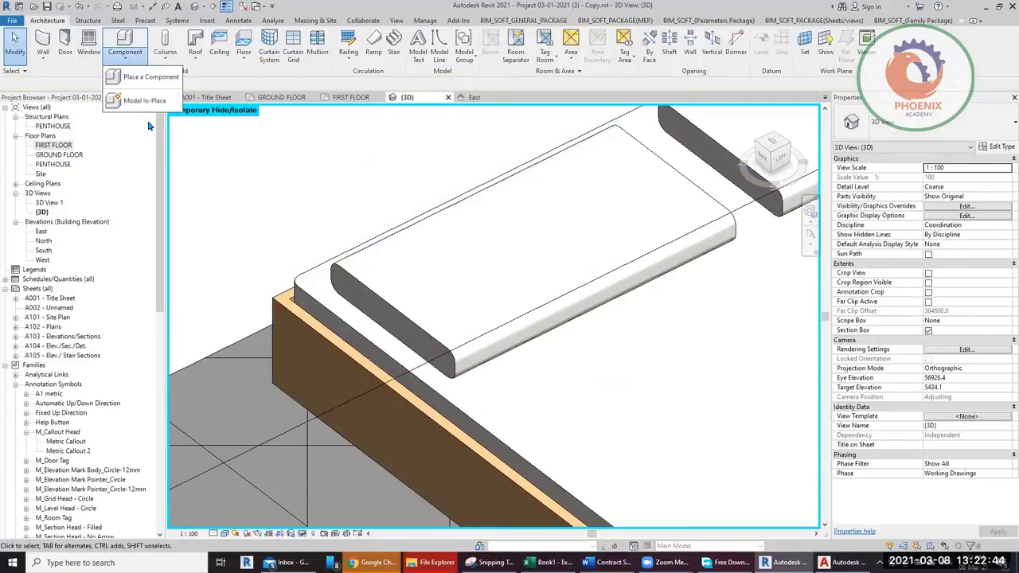
click(141, 100)
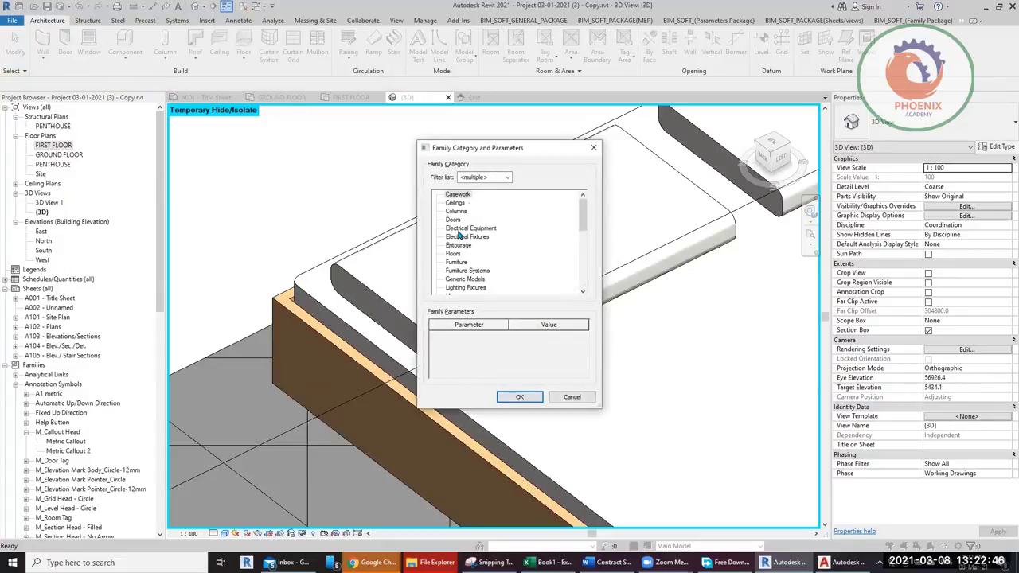
click(519, 397)
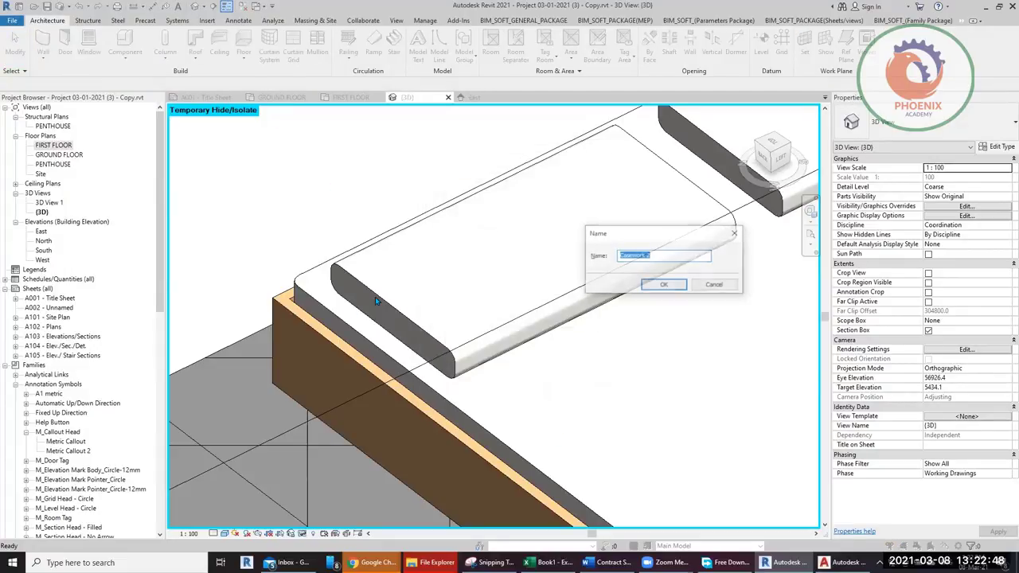
key(Return)
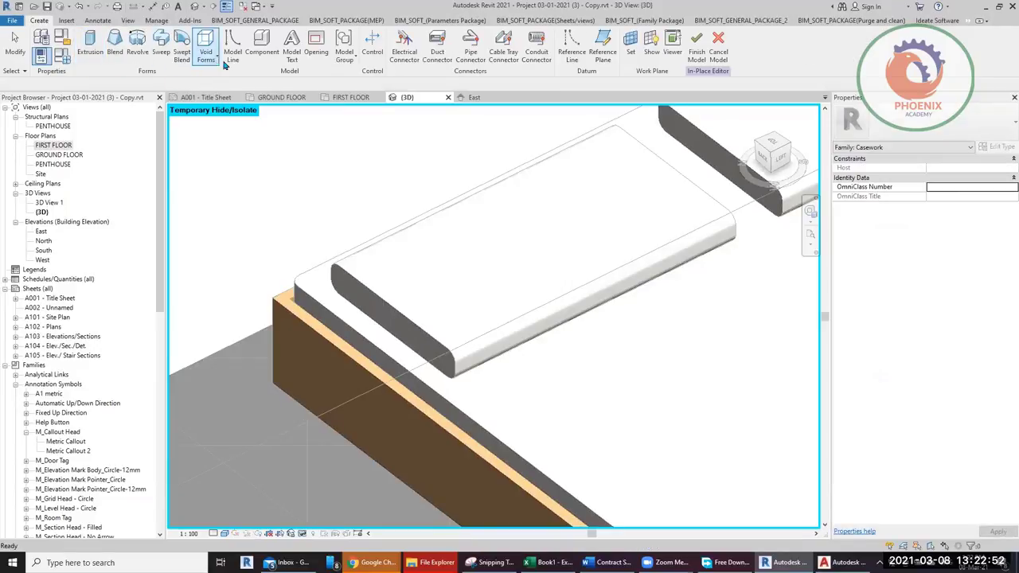
Step: Set the work plane by picking the vertical side face of the Bed-Box frame
click(601, 66)
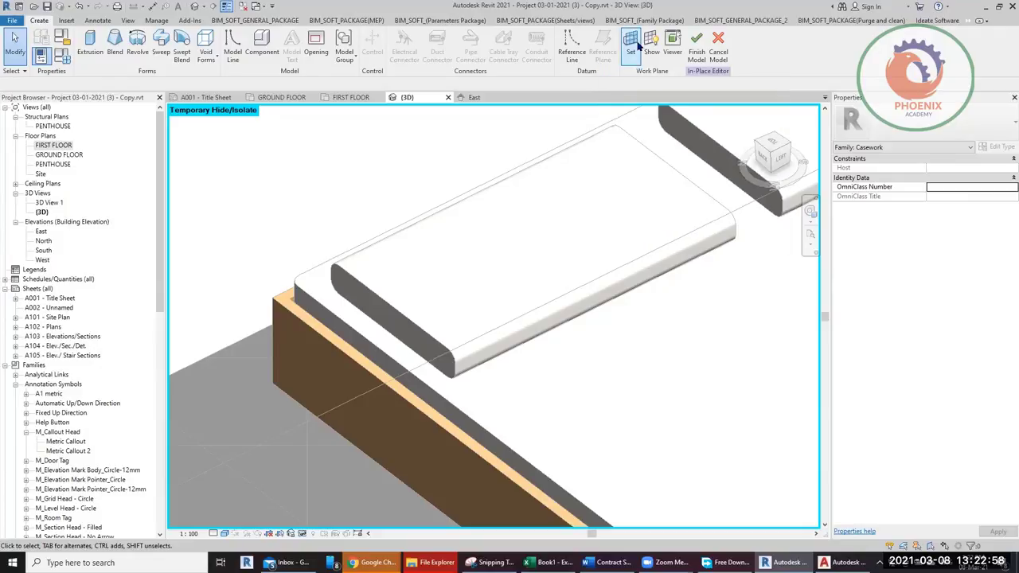
click(636, 46)
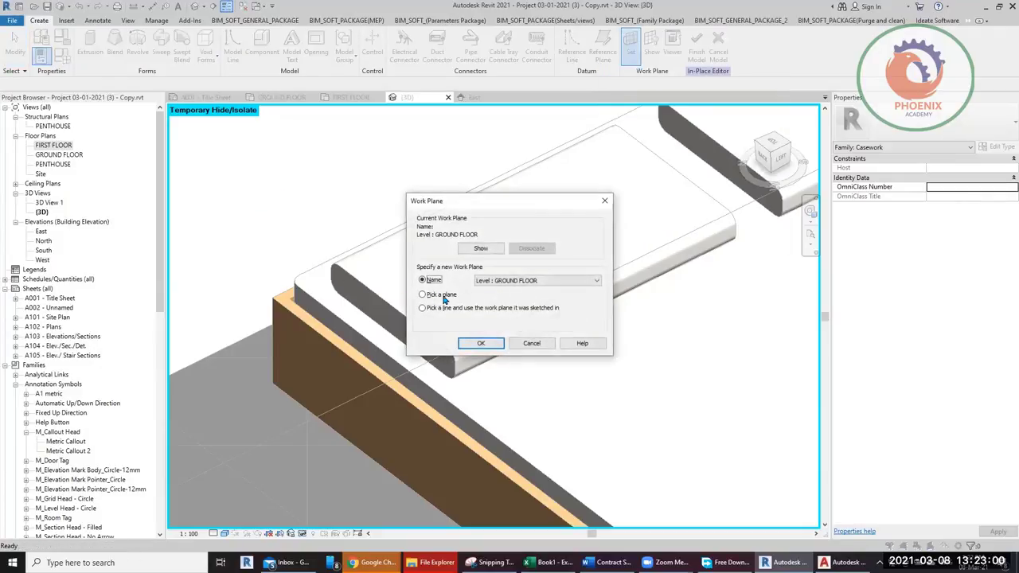
click(442, 294)
click(471, 343)
click(318, 357)
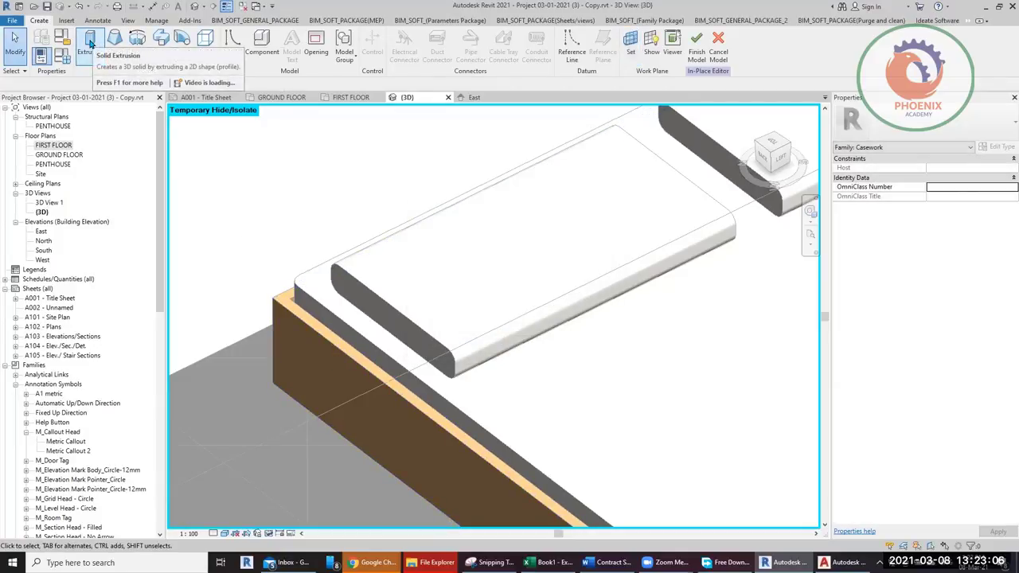
Step: Create a 500 deep solid extrusion from the picked edge chain of the pillow's end face
click(91, 44)
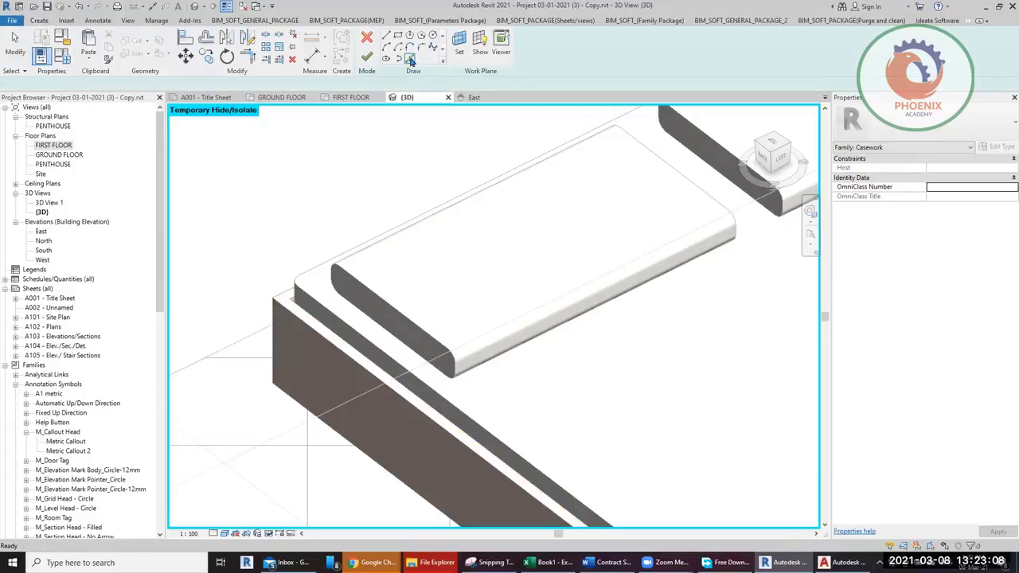
click(409, 59)
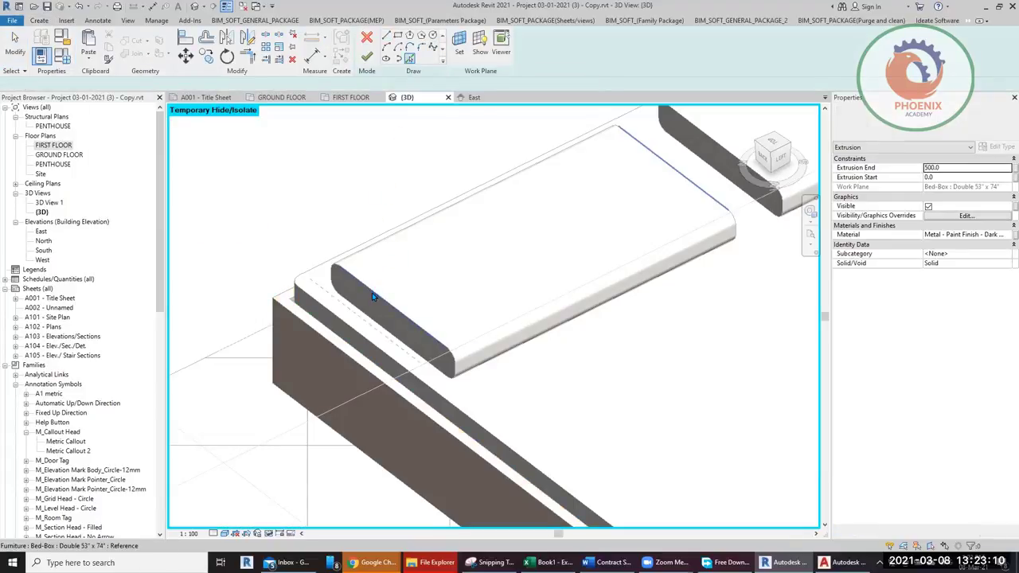
key(Tab)
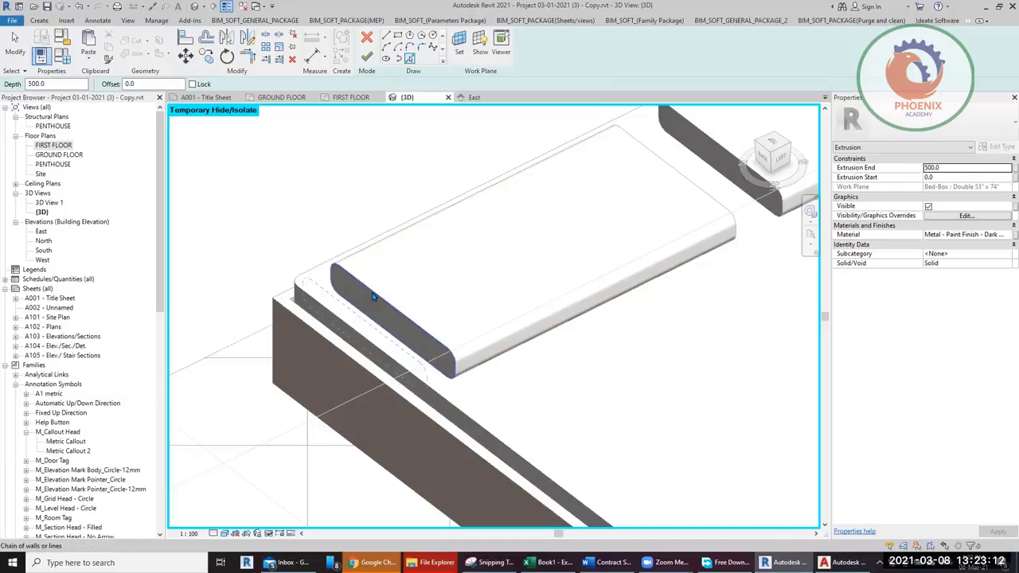
click(373, 291)
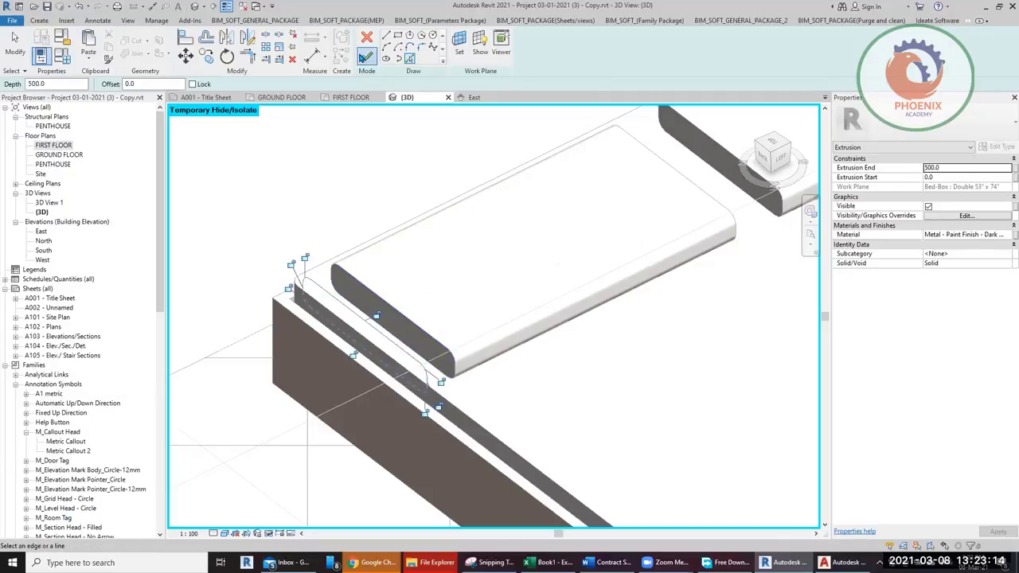
click(365, 55)
scroll(374, 337, down, 2)
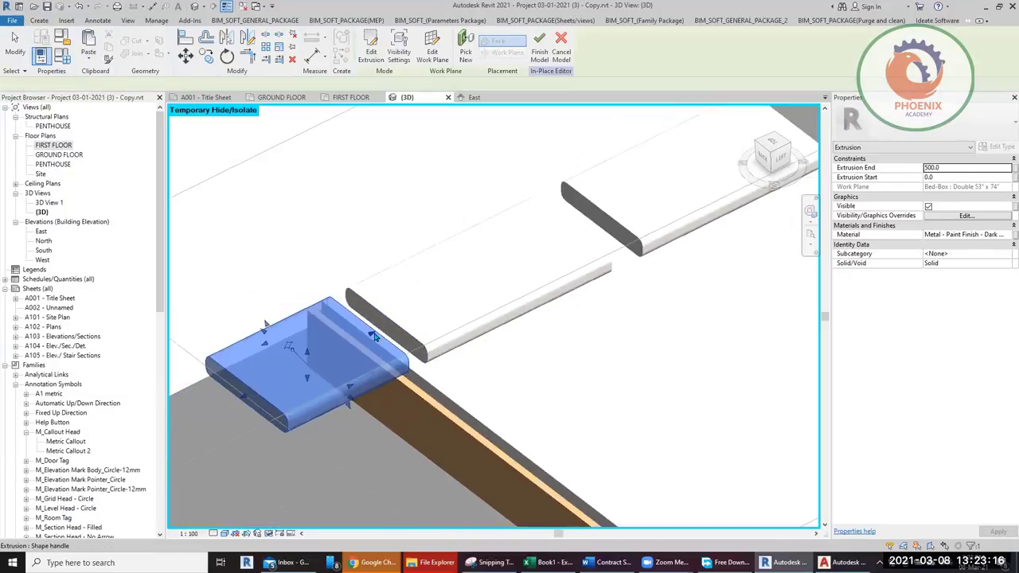
Step: Stretch the extrusion's two ends to cover both pillows, from about -1055.7 to -57.6, and finish the in-place model
drag(373, 336, 627, 207)
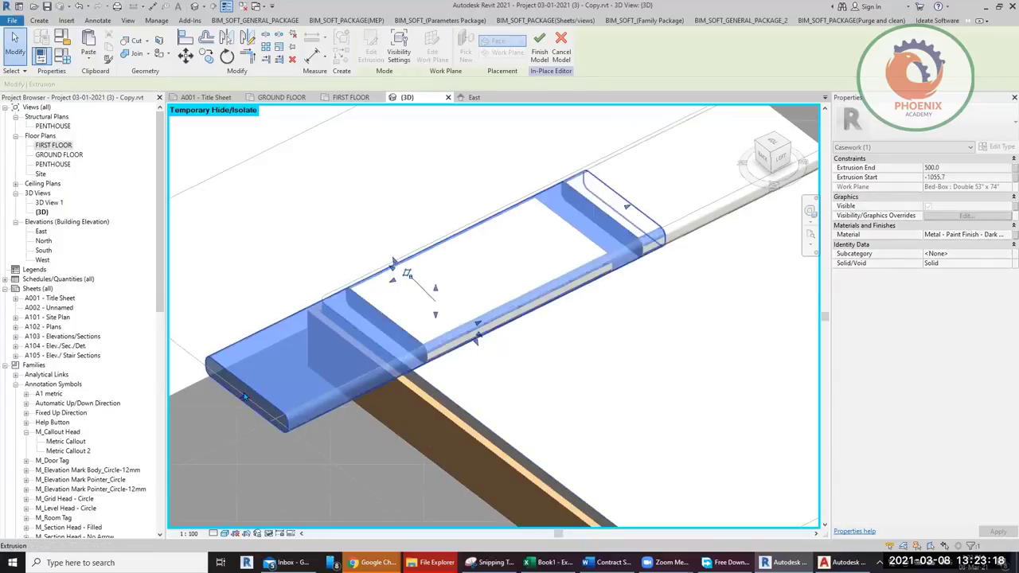
drag(244, 393, 382, 330)
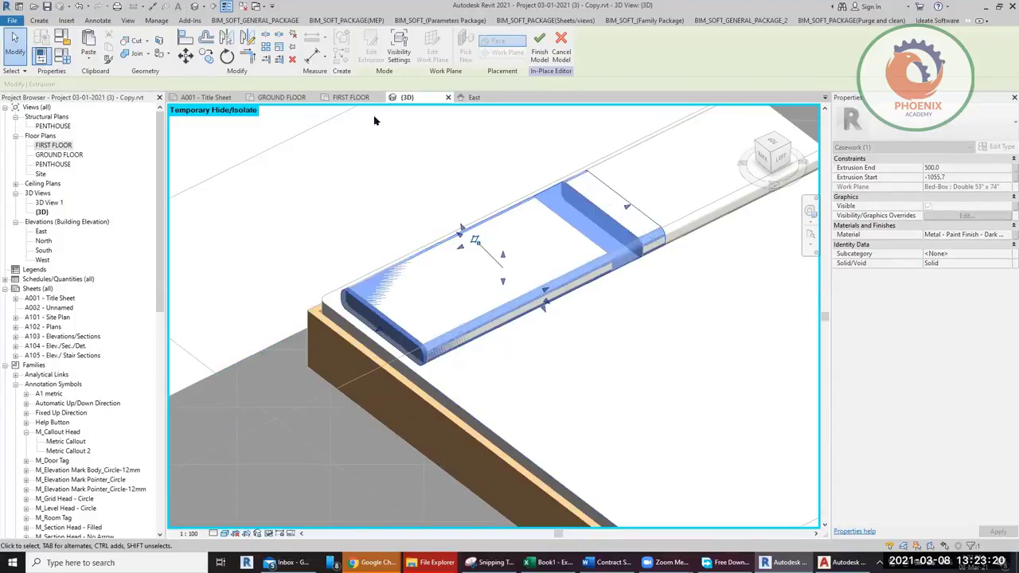
click(539, 52)
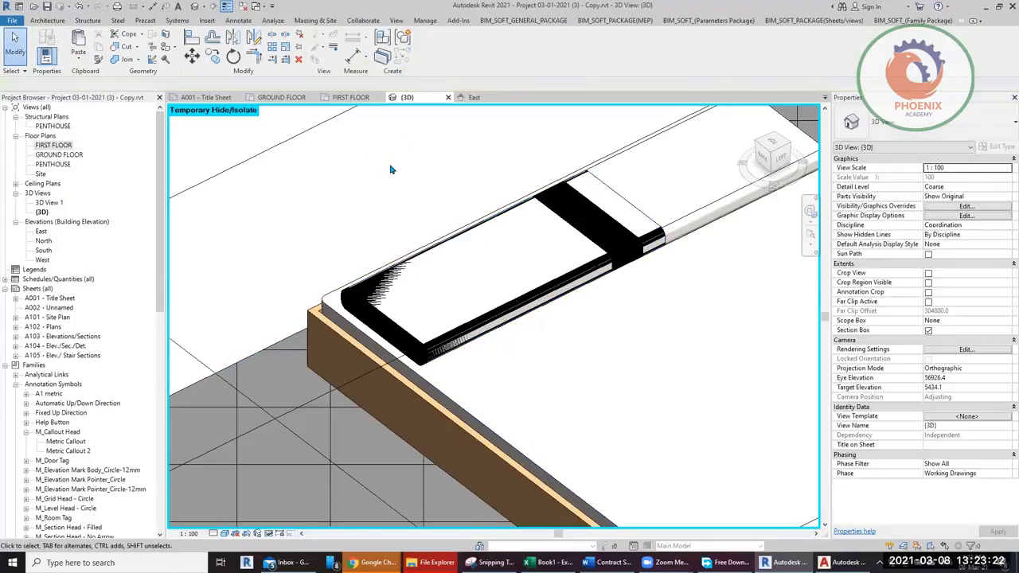
click(304, 261)
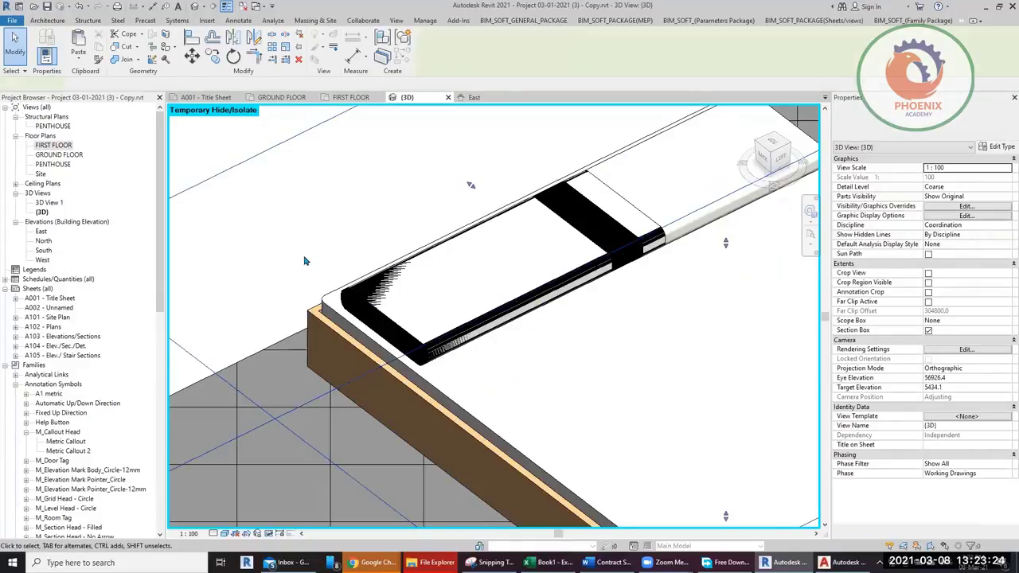
key(Escape)
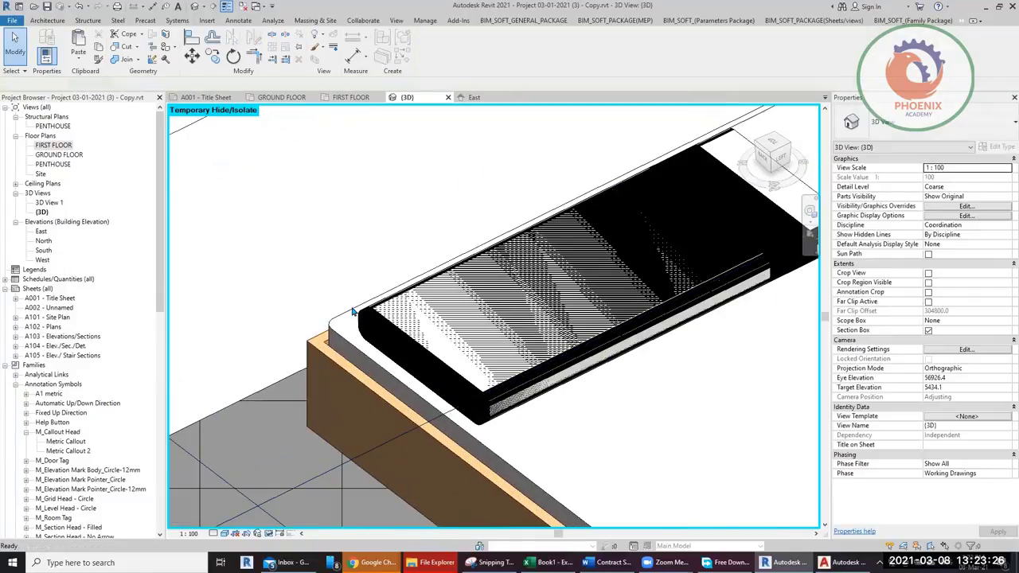
Step: Reopen the pillow casework for in-place editing and open the material selection for its extrusion
click(352, 311)
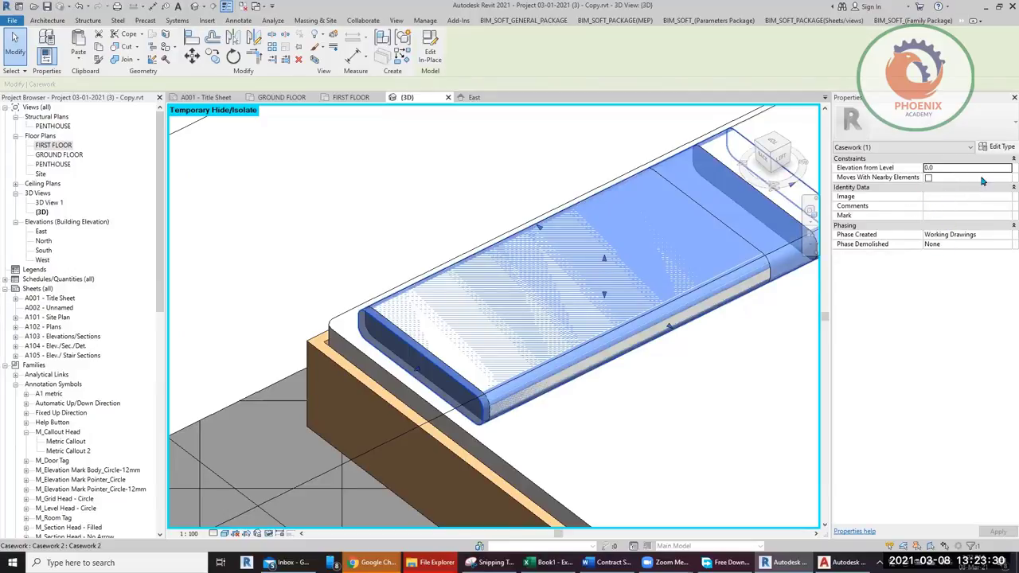
click(430, 48)
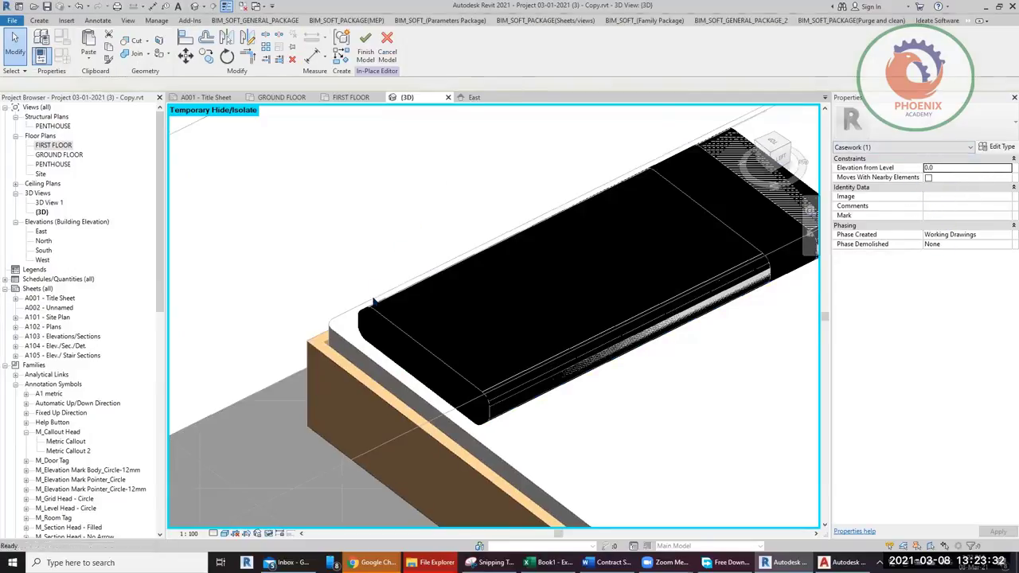
click(779, 229)
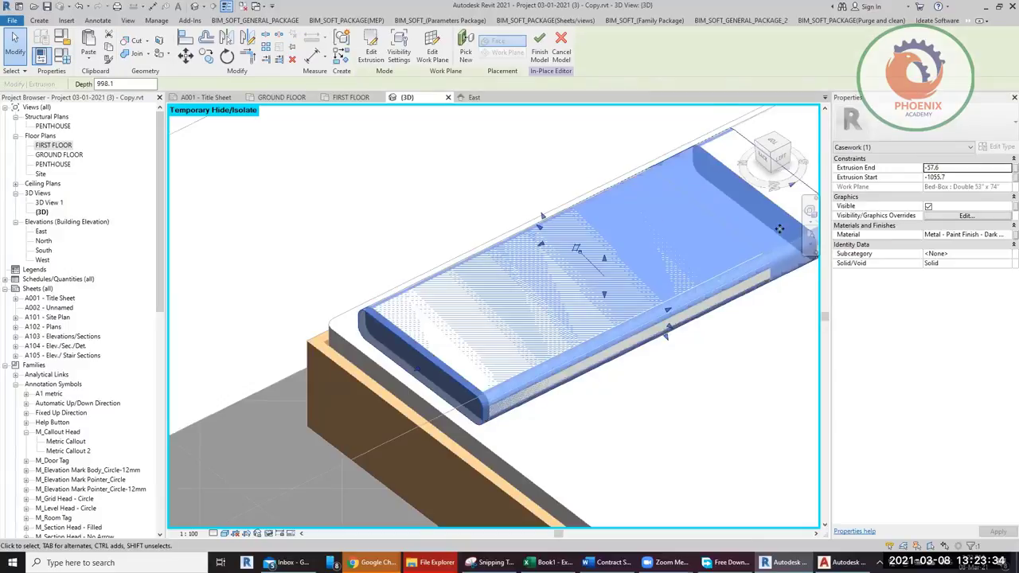
click(975, 235)
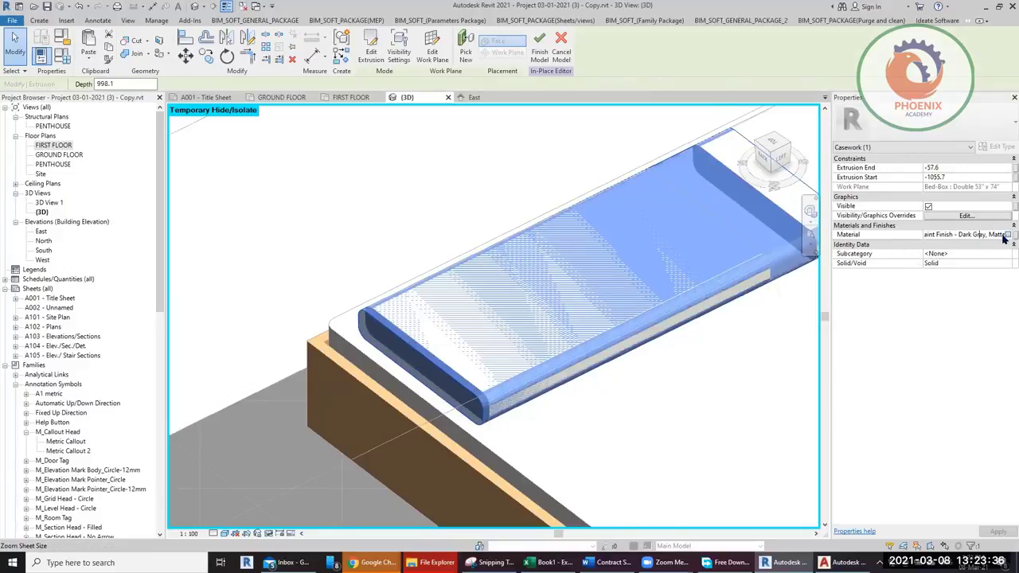
click(1006, 234)
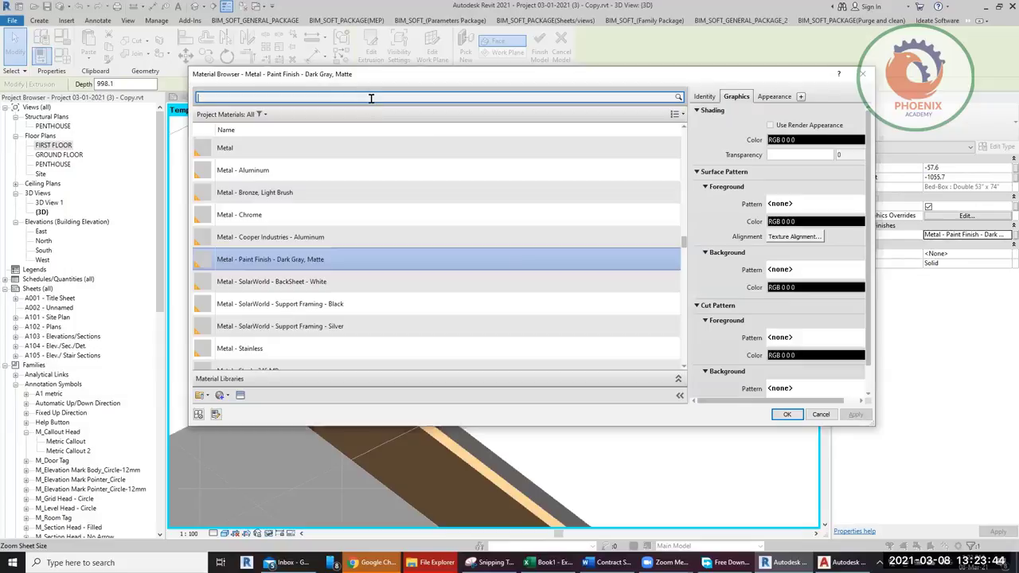
Step: Assign a blue Render Material from the project materials to the pillow extrusion and finish the in-place model
text(m)
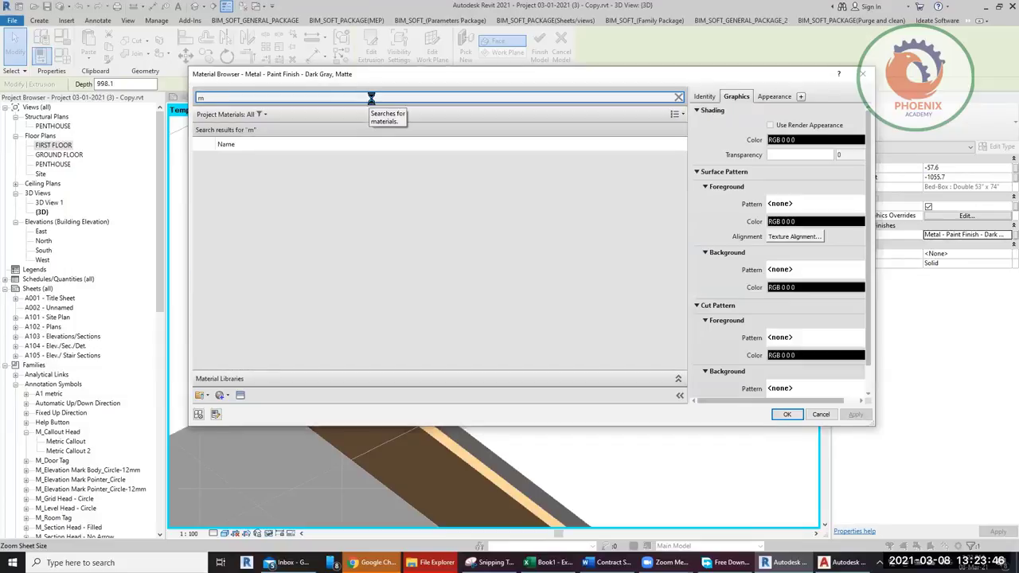
key(BackSpace)
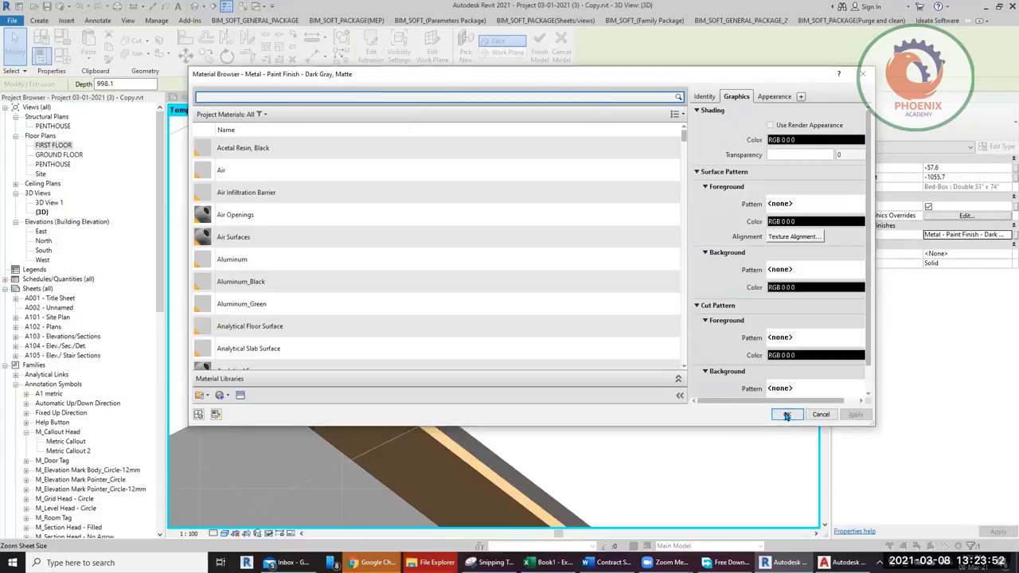
scroll(512, 188, down, 1)
scroll(686, 143, up, 1)
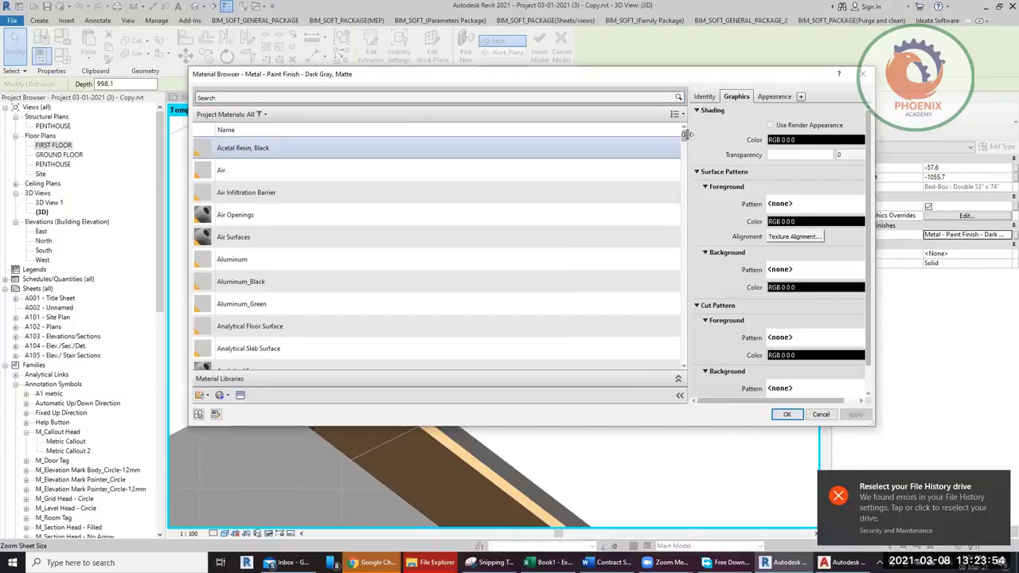
scroll(676, 239, down, 20)
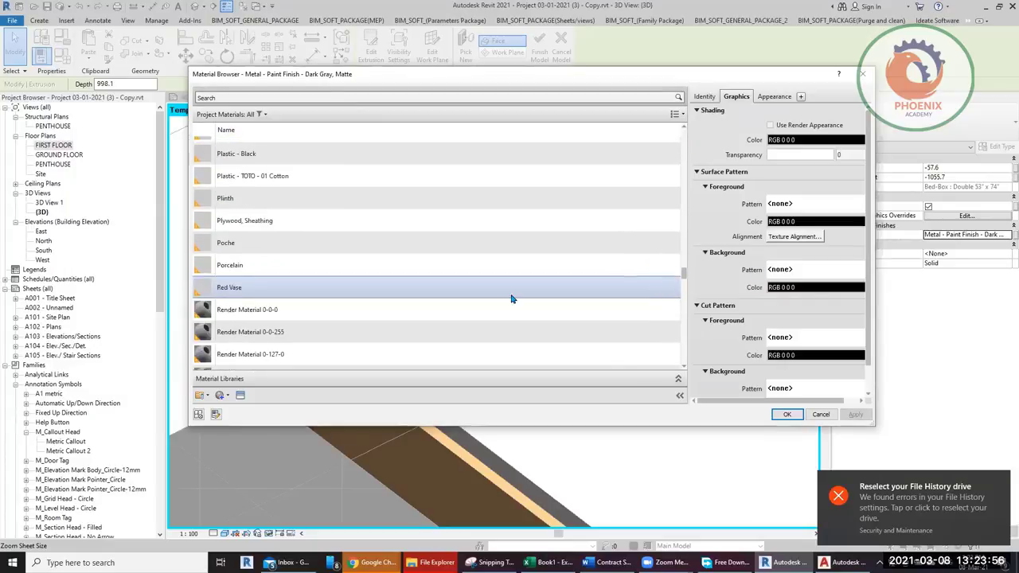
scroll(315, 311, down, 15)
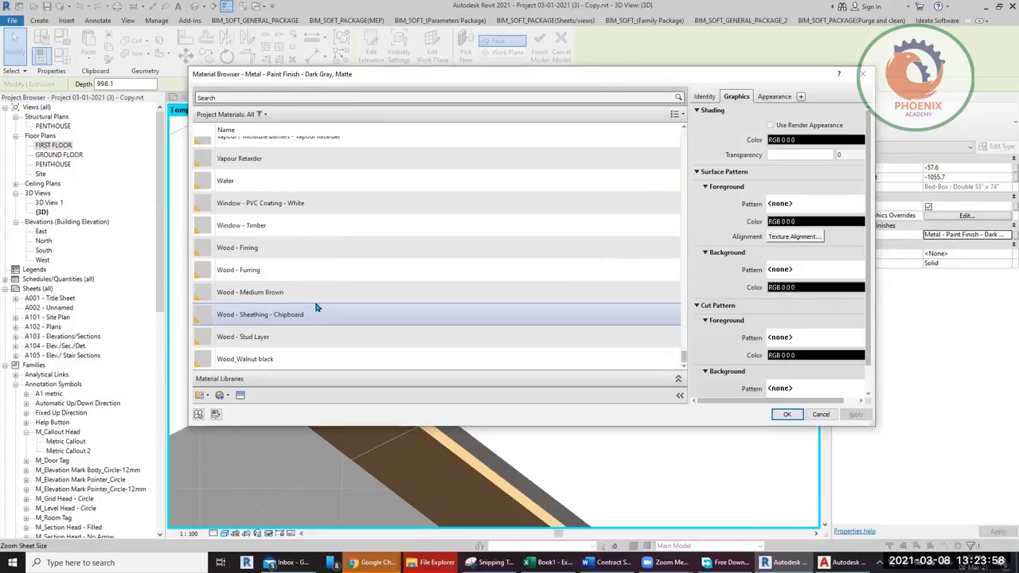
scroll(283, 275, up, 15)
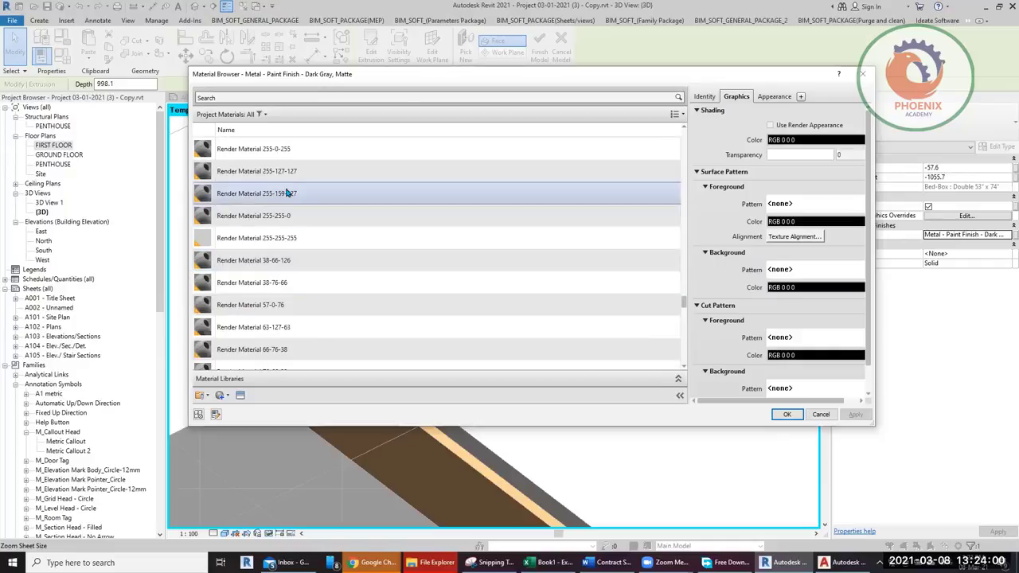
click(285, 195)
key(Return)
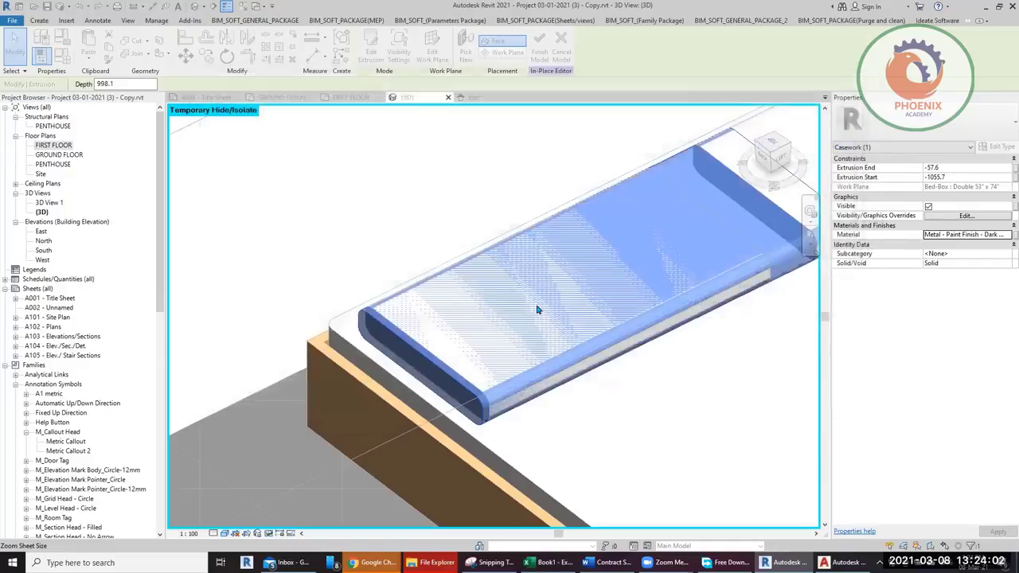
key(Escape)
scroll(353, 207, down, 2)
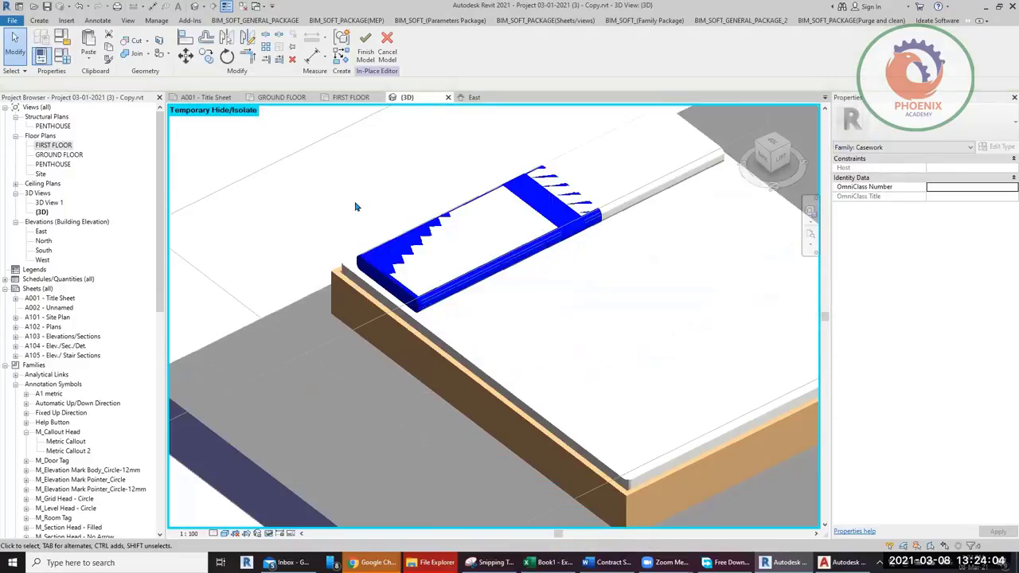
click(365, 44)
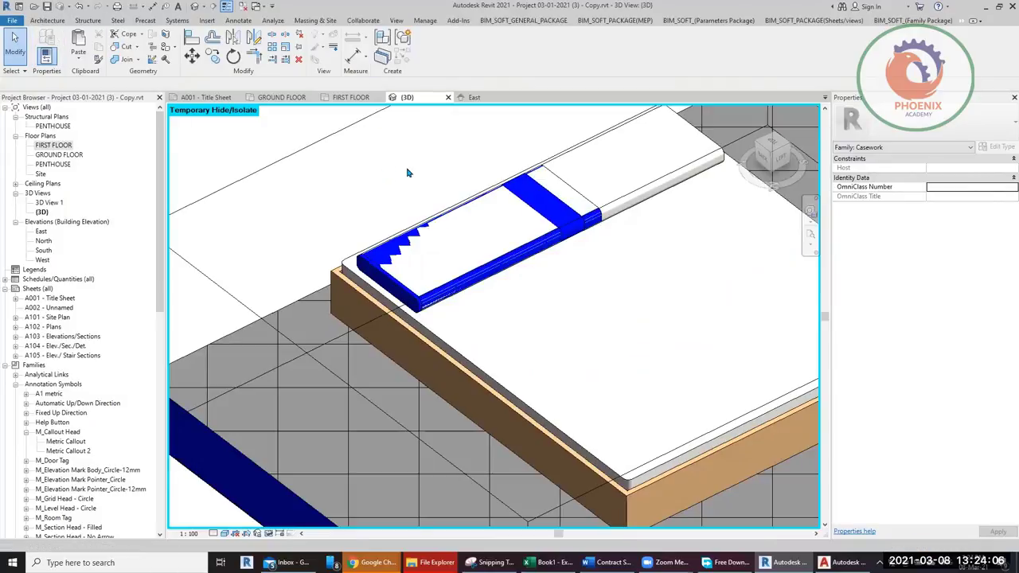